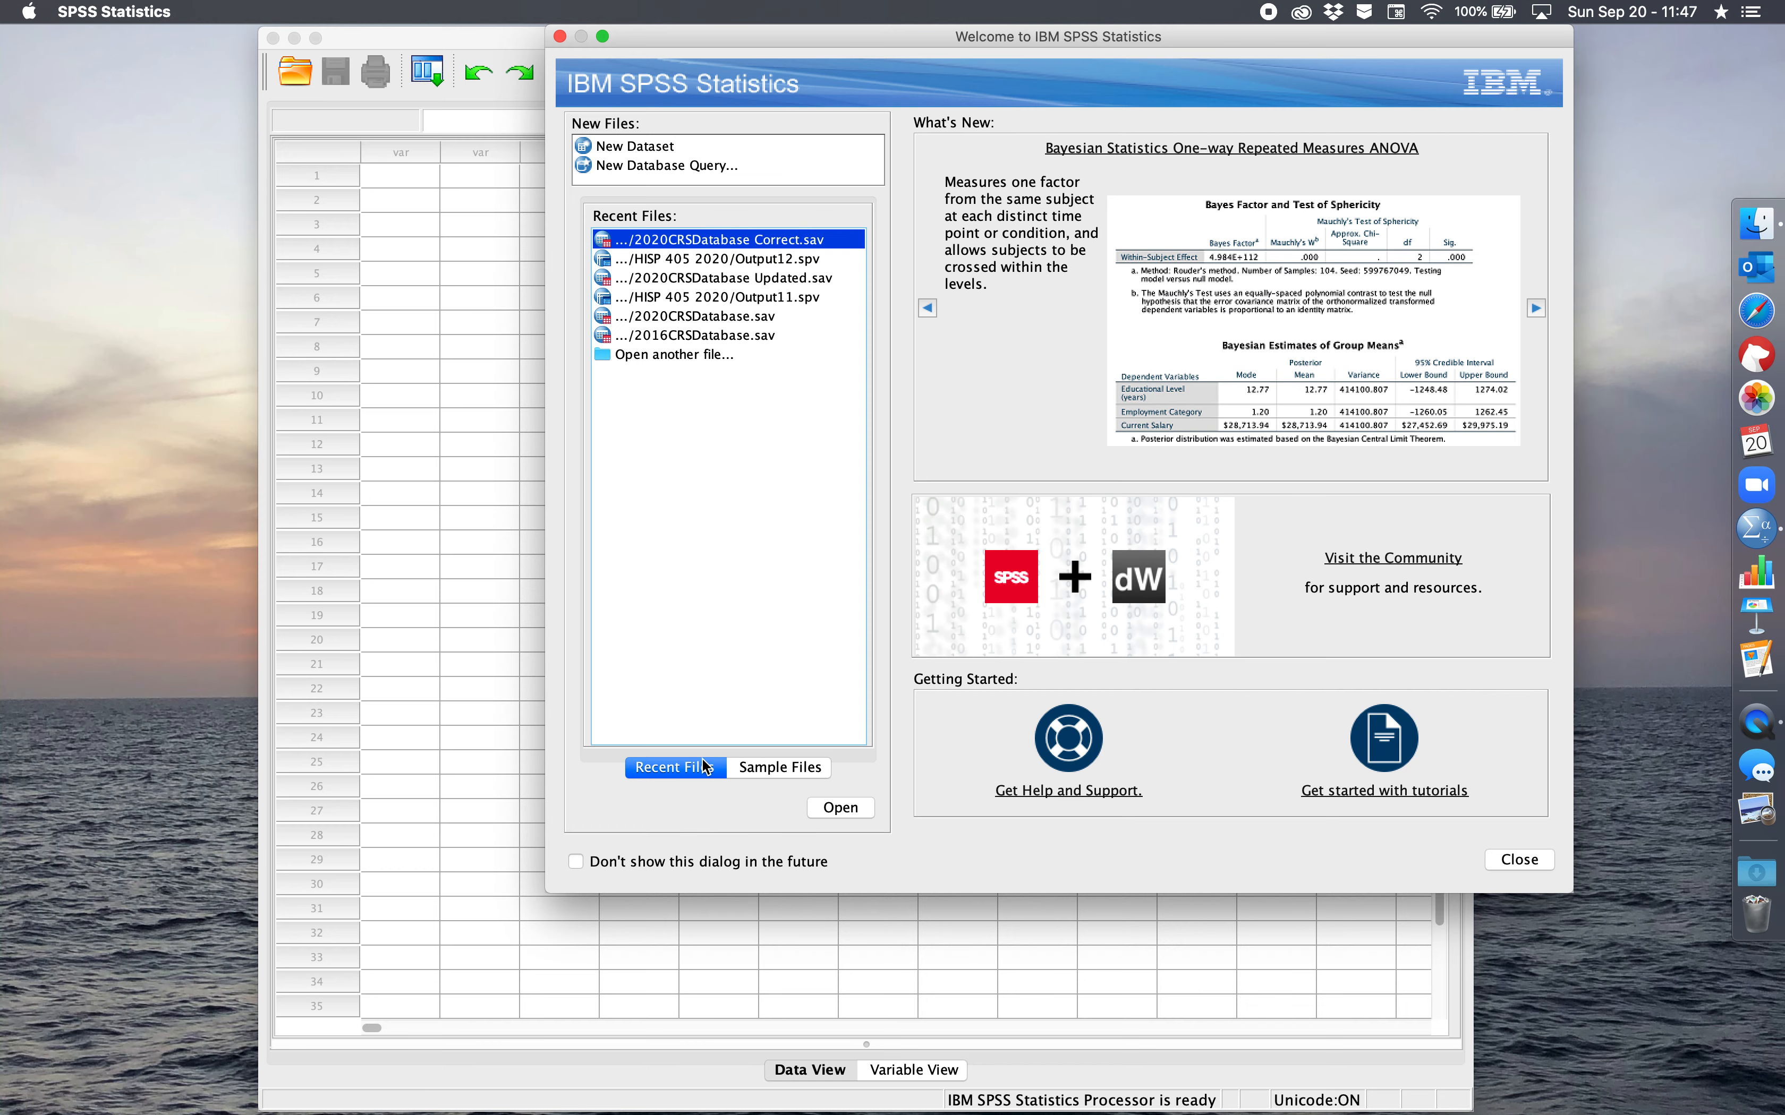
Step: Open the recent file 2020CRSDatabase Correct.sav and look through its records
{"action": "left_click", "coordinate": [846, 810]}
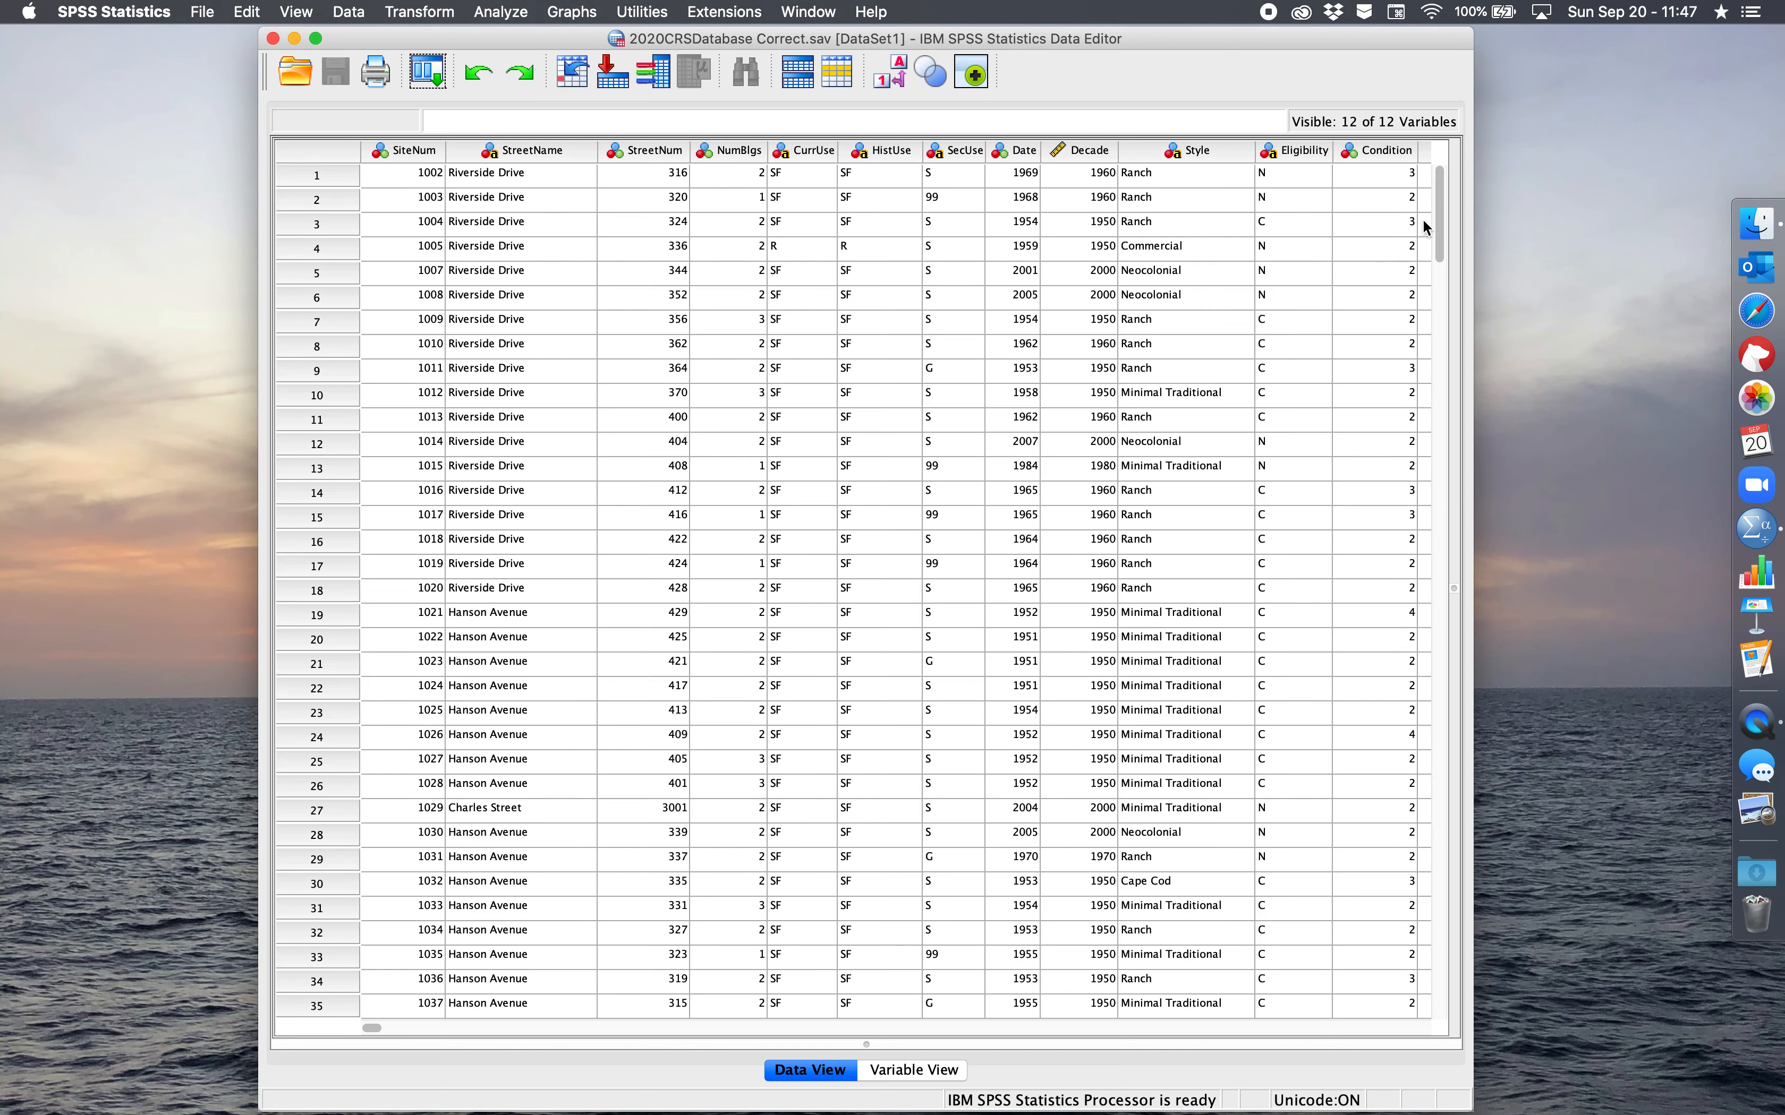
{"action": "left_click_drag", "start_coordinate": [1439, 211], "coordinate": [1383, 333]}
{"action": "scroll", "coordinate": [1383, 333], "scroll_direction": "up", "scroll_amount": 15}
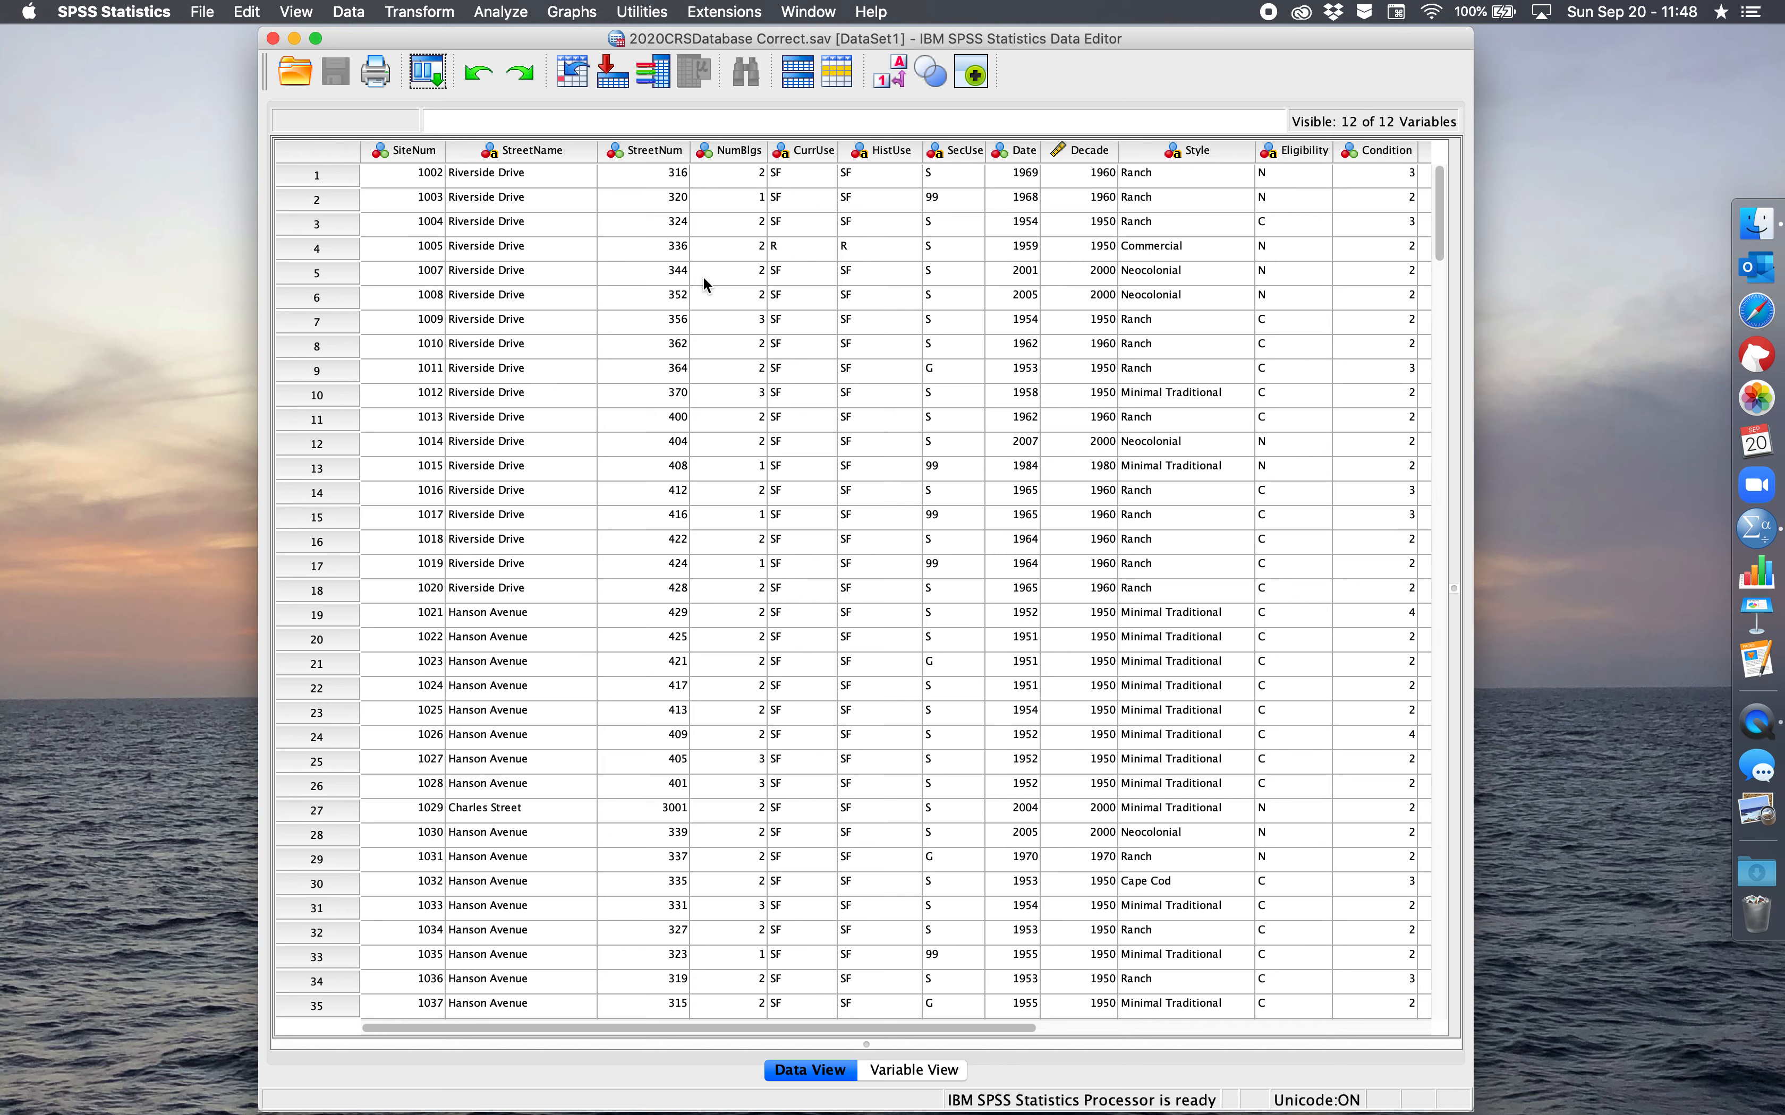
Step: Switch to Safari and load the Survey Sites favorite
{"action": "left_click", "coordinate": [1766, 316]}
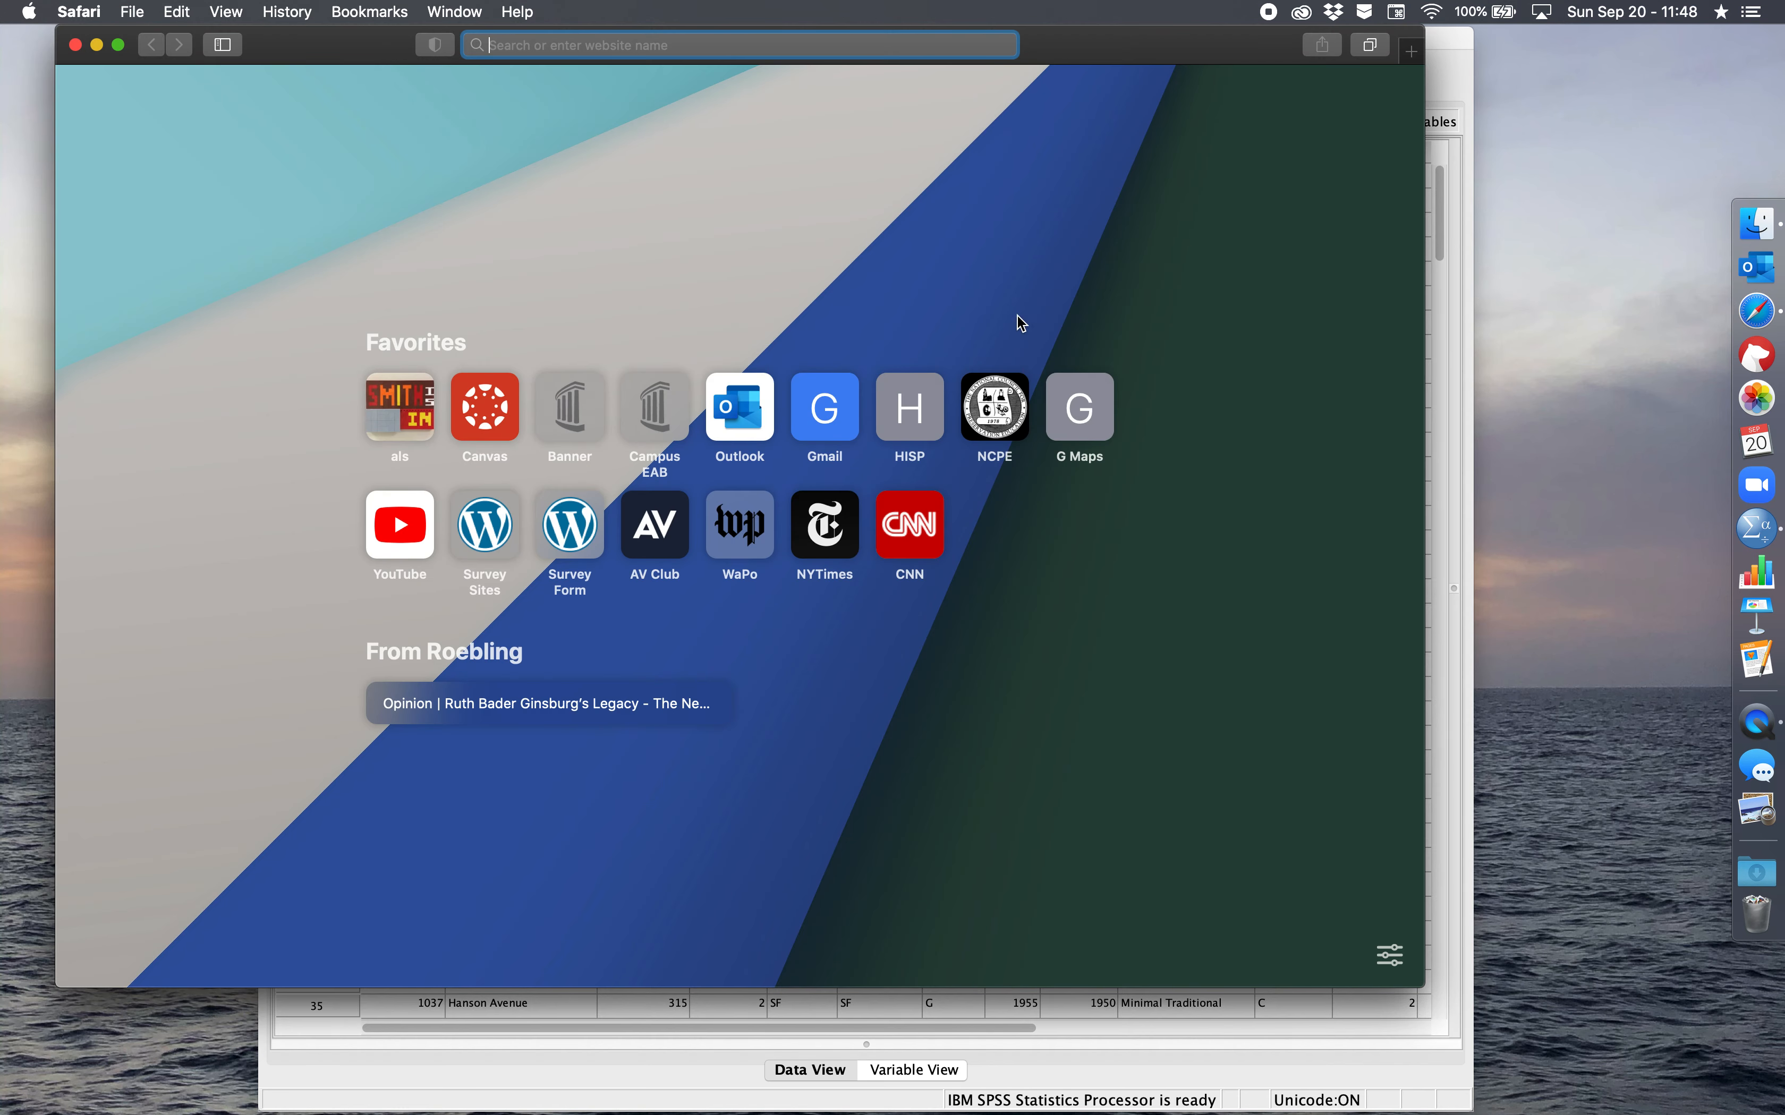
{"action": "left_click", "coordinate": [495, 535]}
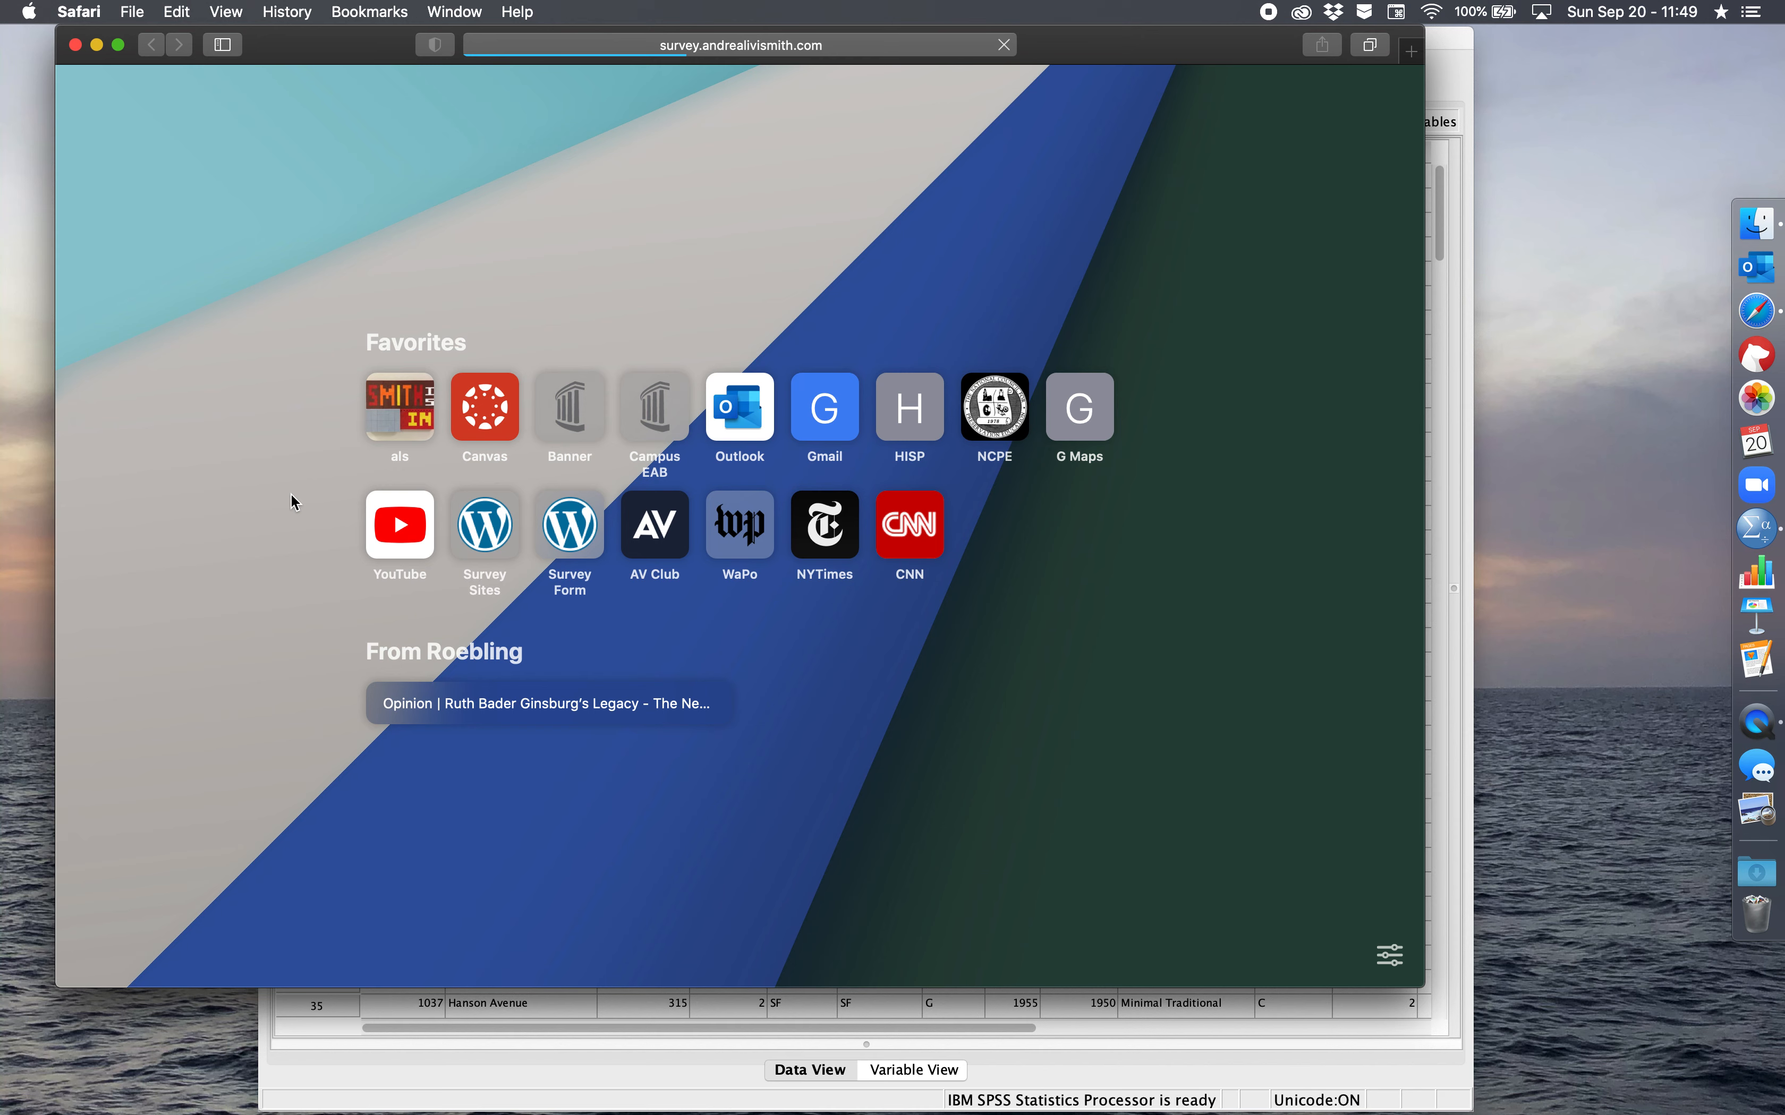
Step: Return to SPSS Statistics, shift the data editor window aside, and show the dataset's variable definitions
{"action": "left_click", "coordinate": [459, 1062]}
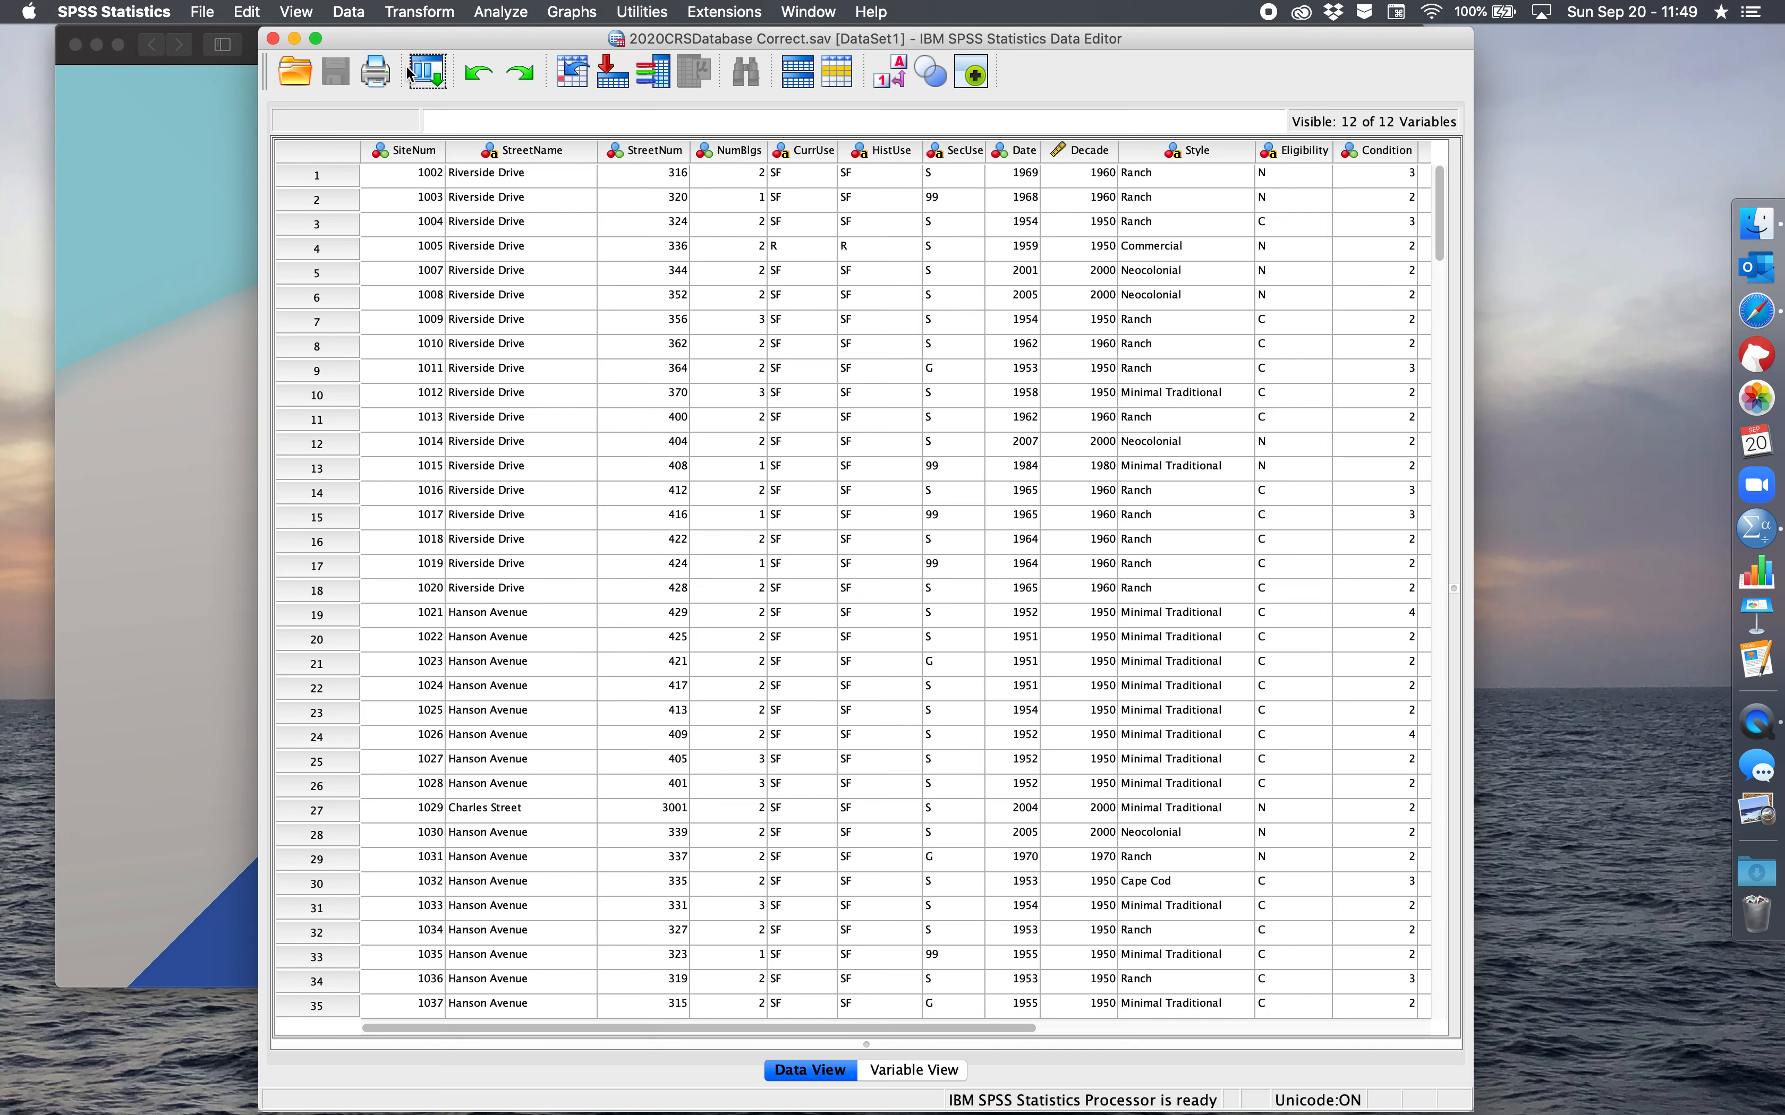
{"action": "left_click_drag", "start_coordinate": [412, 39], "coordinate": [560, 8]}
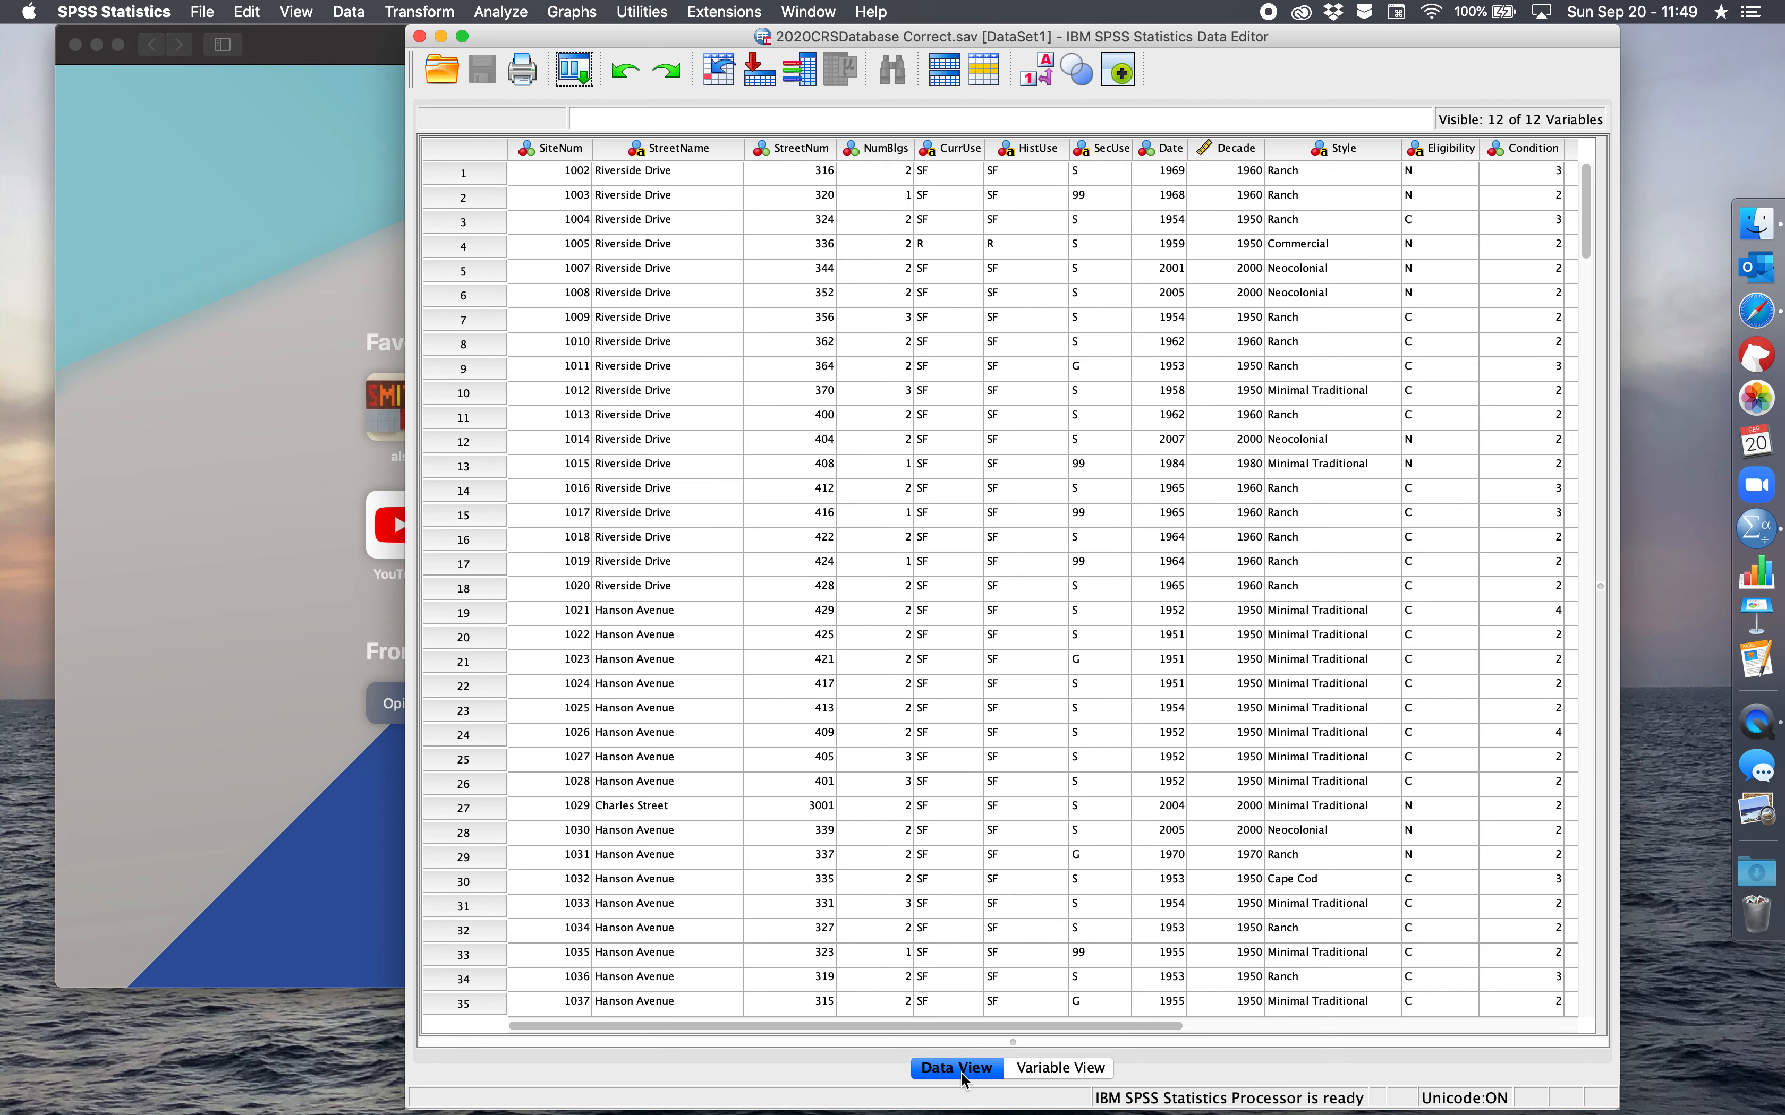
{"action": "left_click", "coordinate": [1048, 1074]}
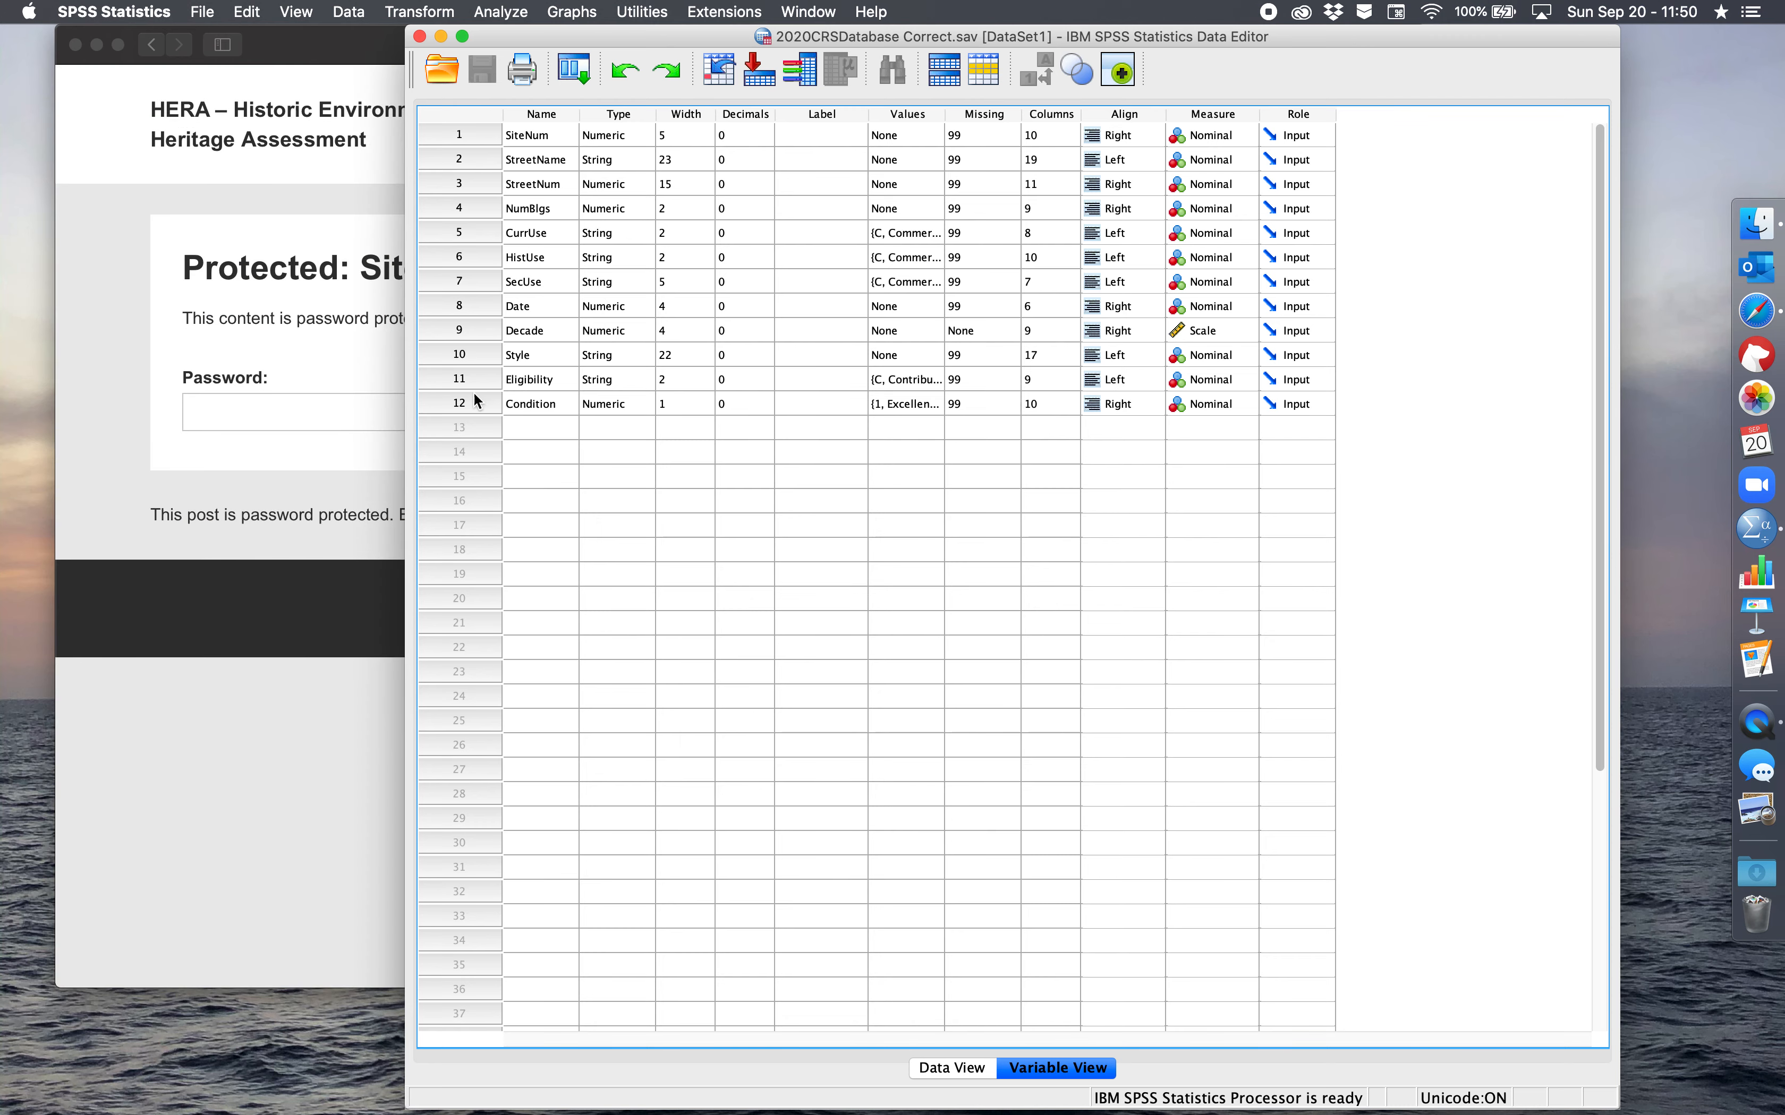
Step: Switch back to Safari, unlock the protected Site Listing with the page password, and decline saving the password
{"action": "left_click", "coordinate": [334, 403]}
{"action": "left_click", "coordinate": [324, 413]}
{"action": "type", "text": "•"}
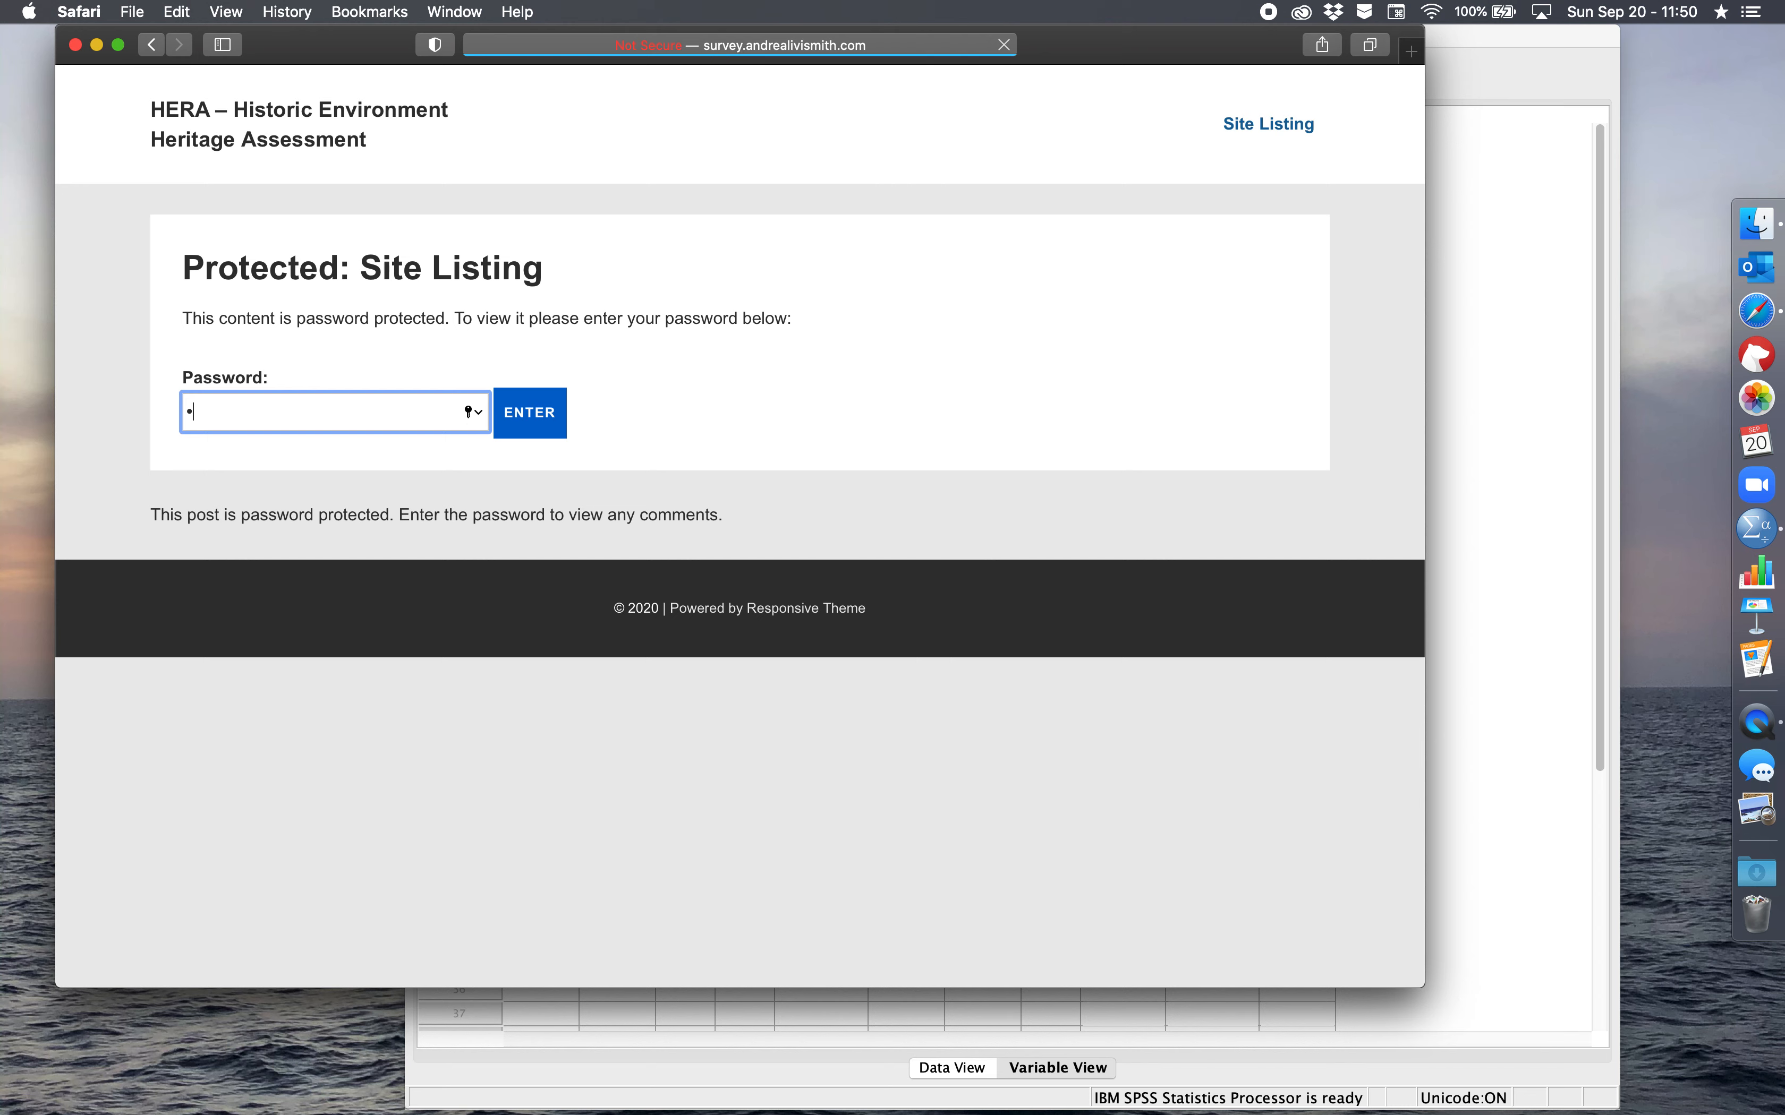
{"action": "key", "text": "BackSpace"}
{"action": "type", "text": "•••••"}
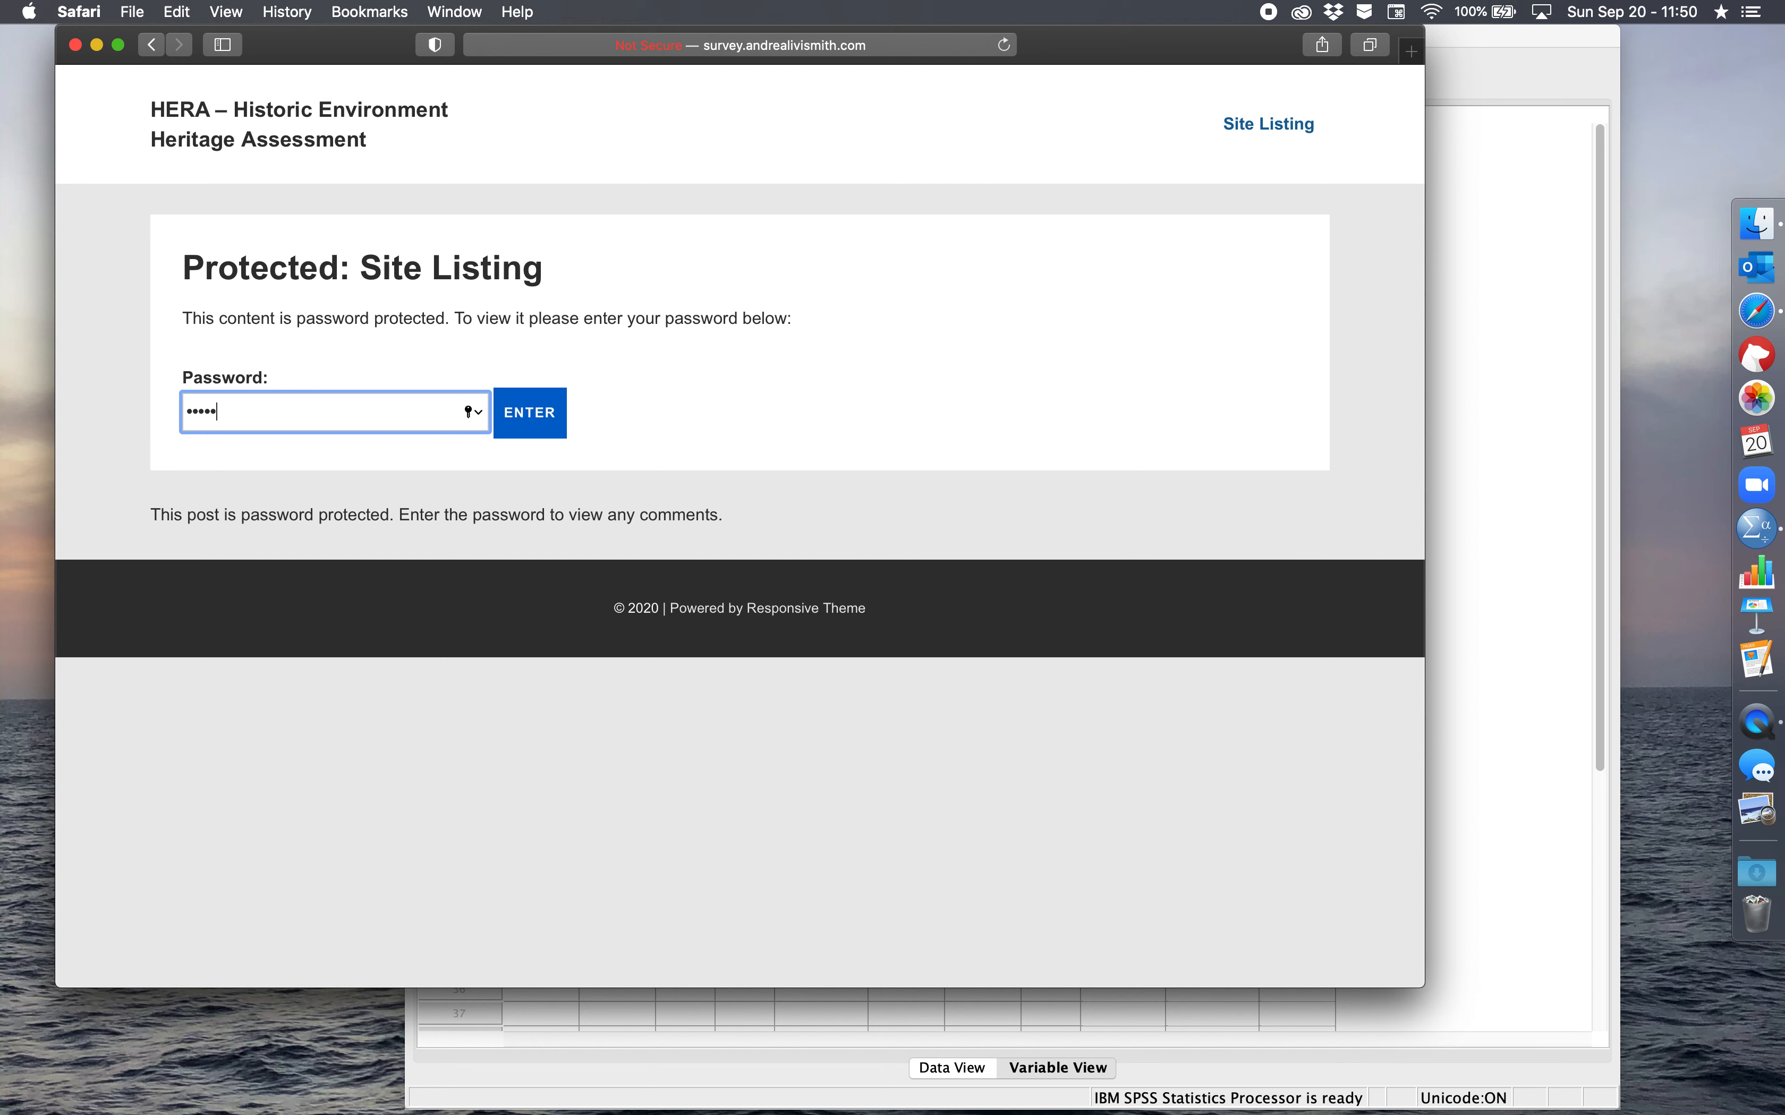
{"action": "left_click", "coordinate": [538, 436]}
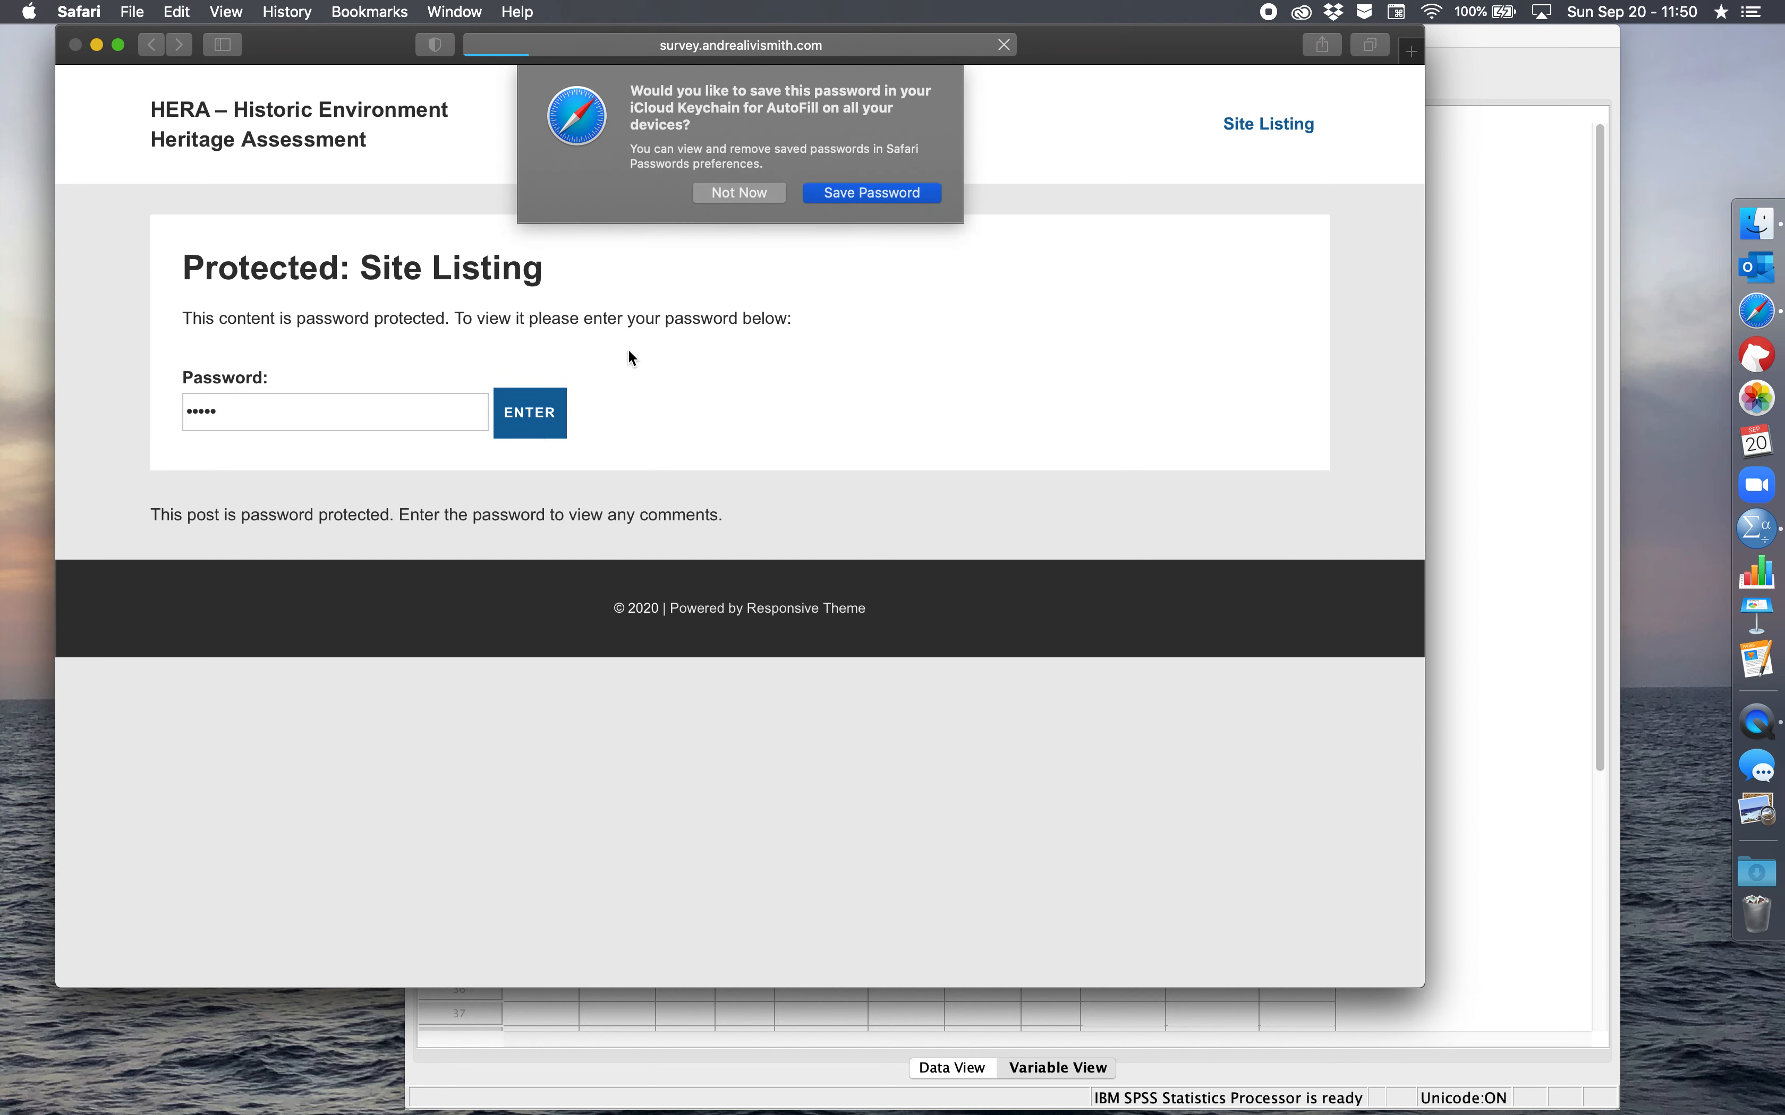
{"action": "left_click", "coordinate": [740, 192]}
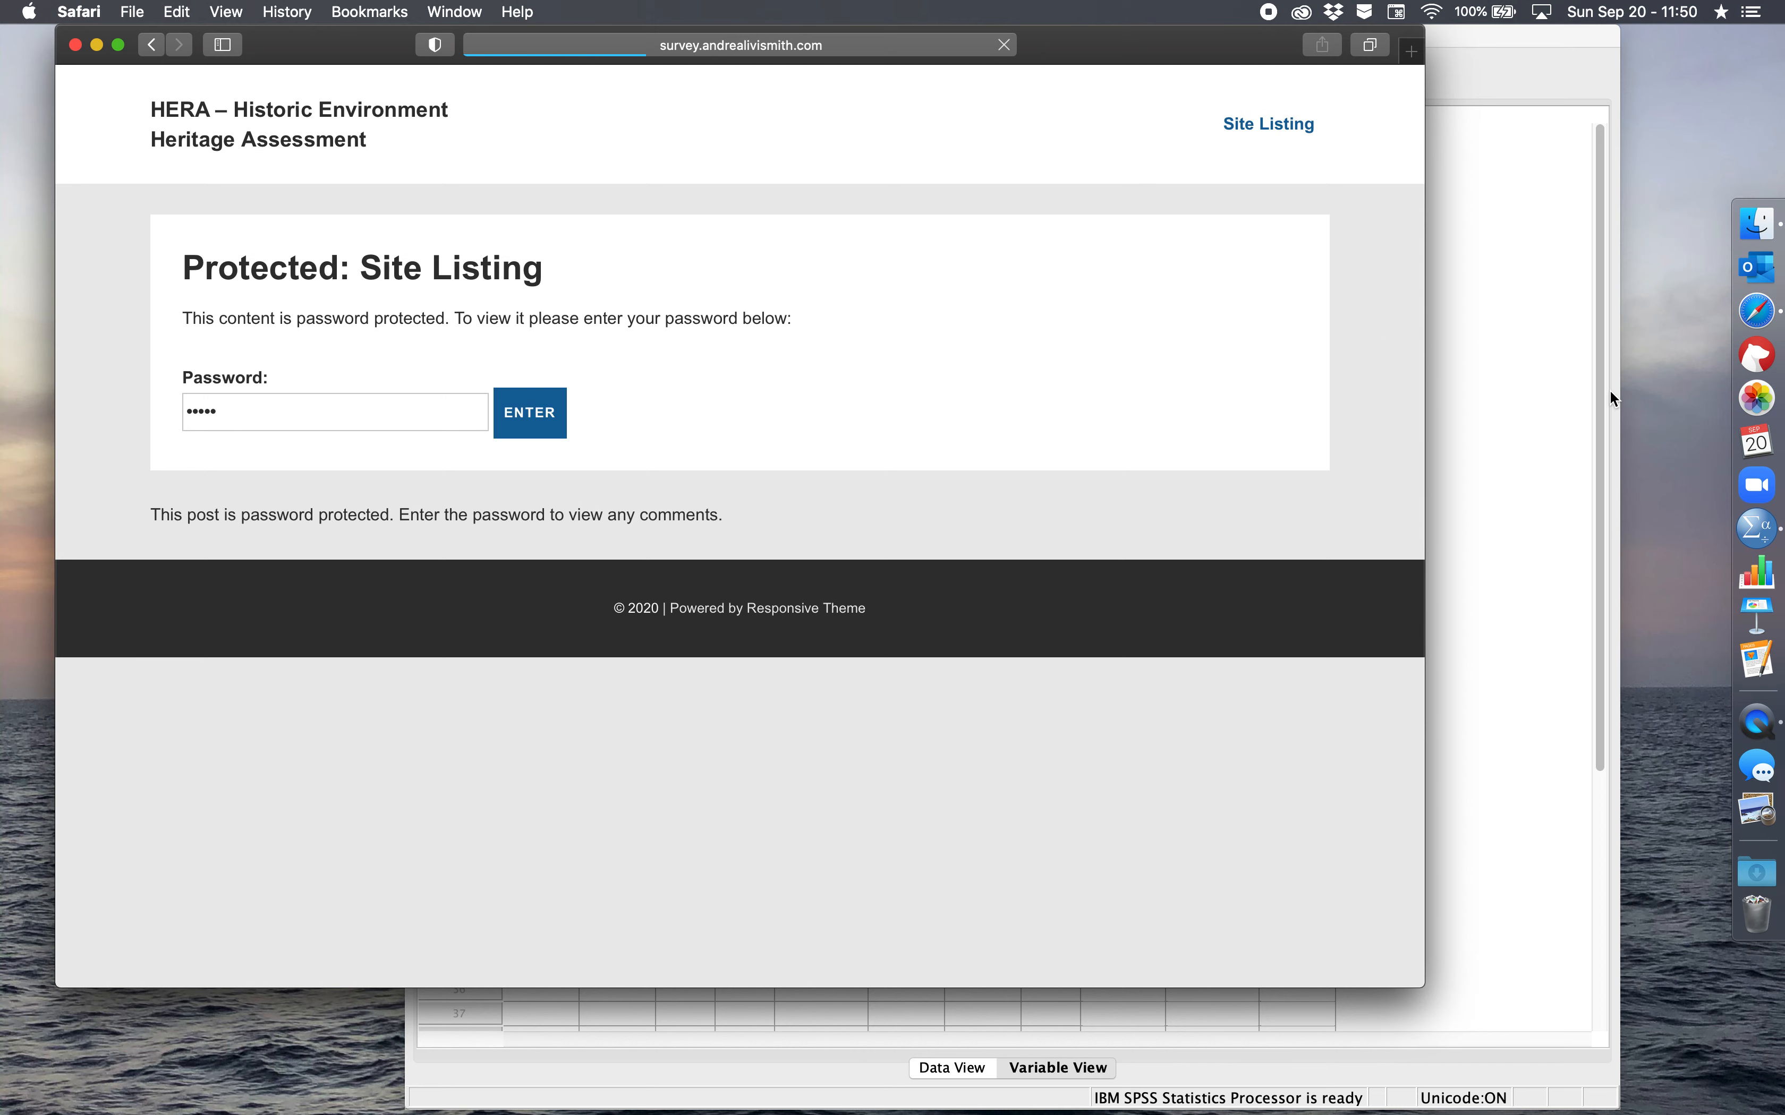
Step: Browse the site listing and open the record for site 5048 on Fall Hill Ave
{"action": "scroll", "coordinate": [560, 546], "scroll_direction": "down", "scroll_amount": 2}
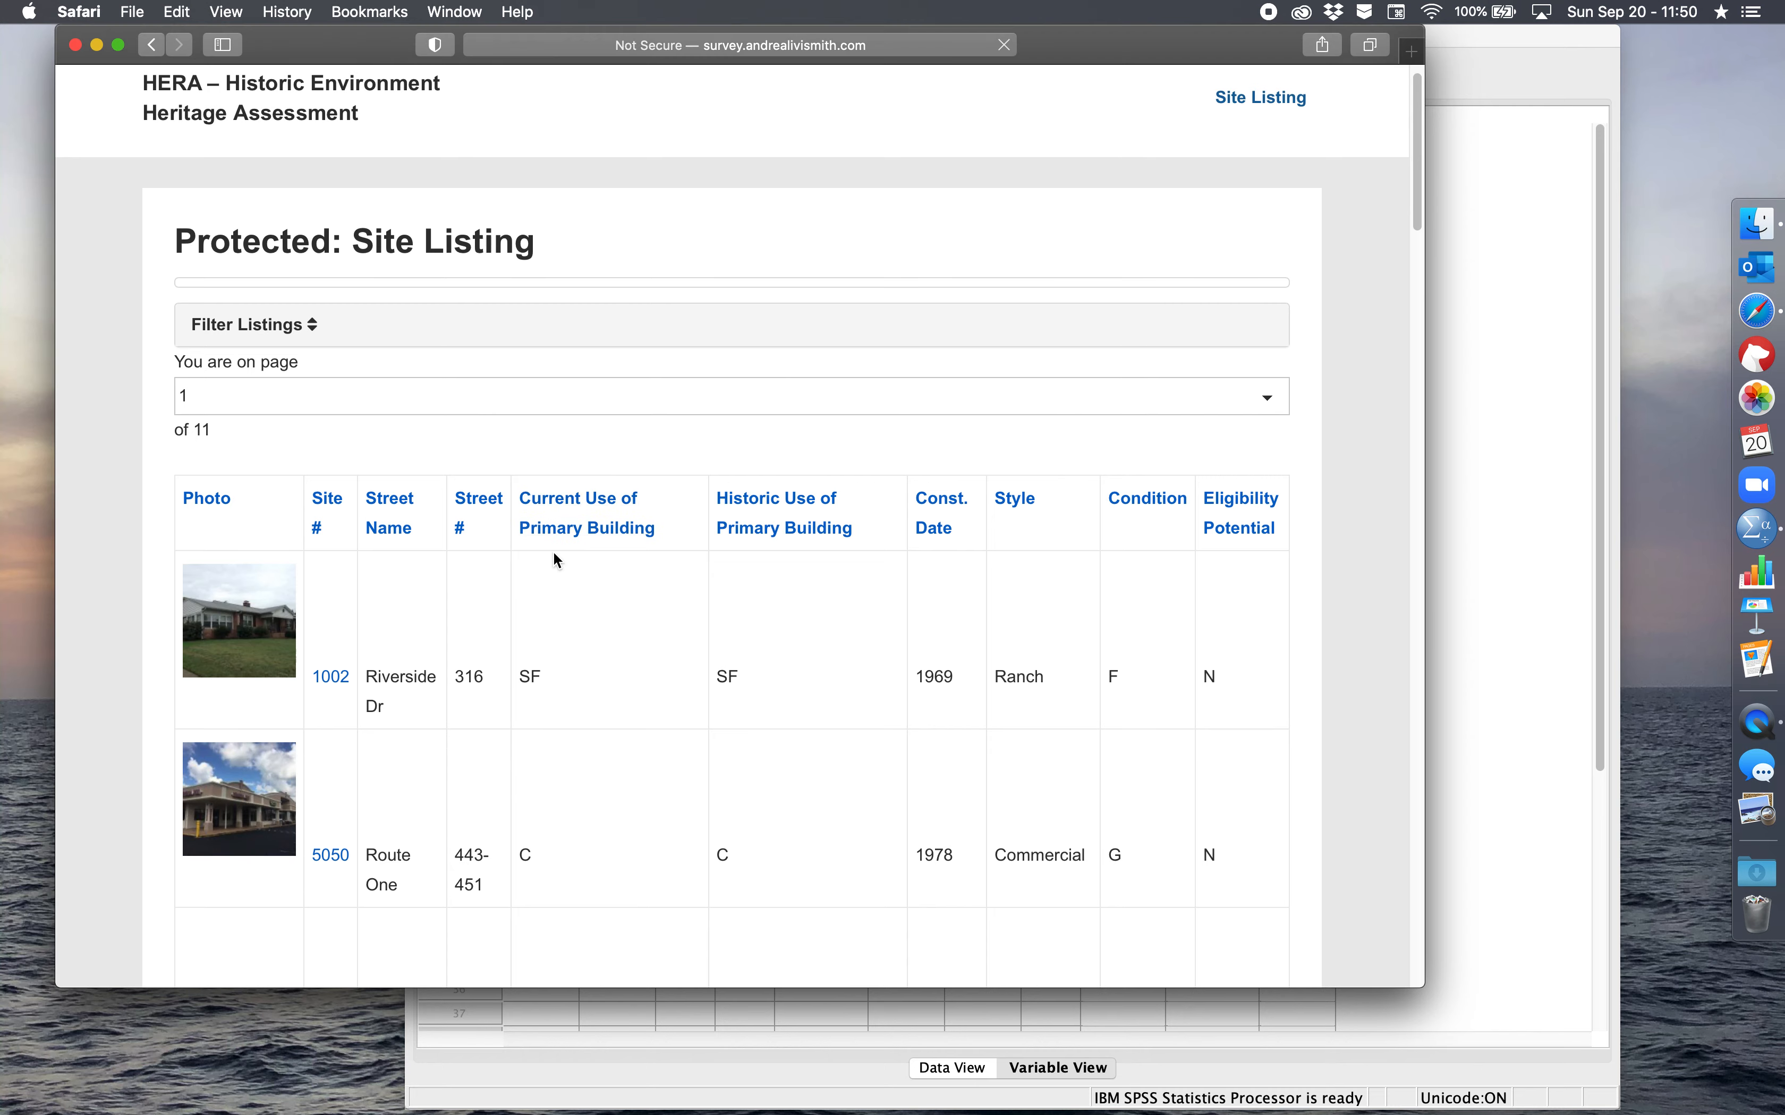
{"action": "scroll", "coordinate": [552, 554], "scroll_direction": "down", "scroll_amount": 10}
{"action": "scroll", "coordinate": [547, 544], "scroll_direction": "down", "scroll_amount": 9}
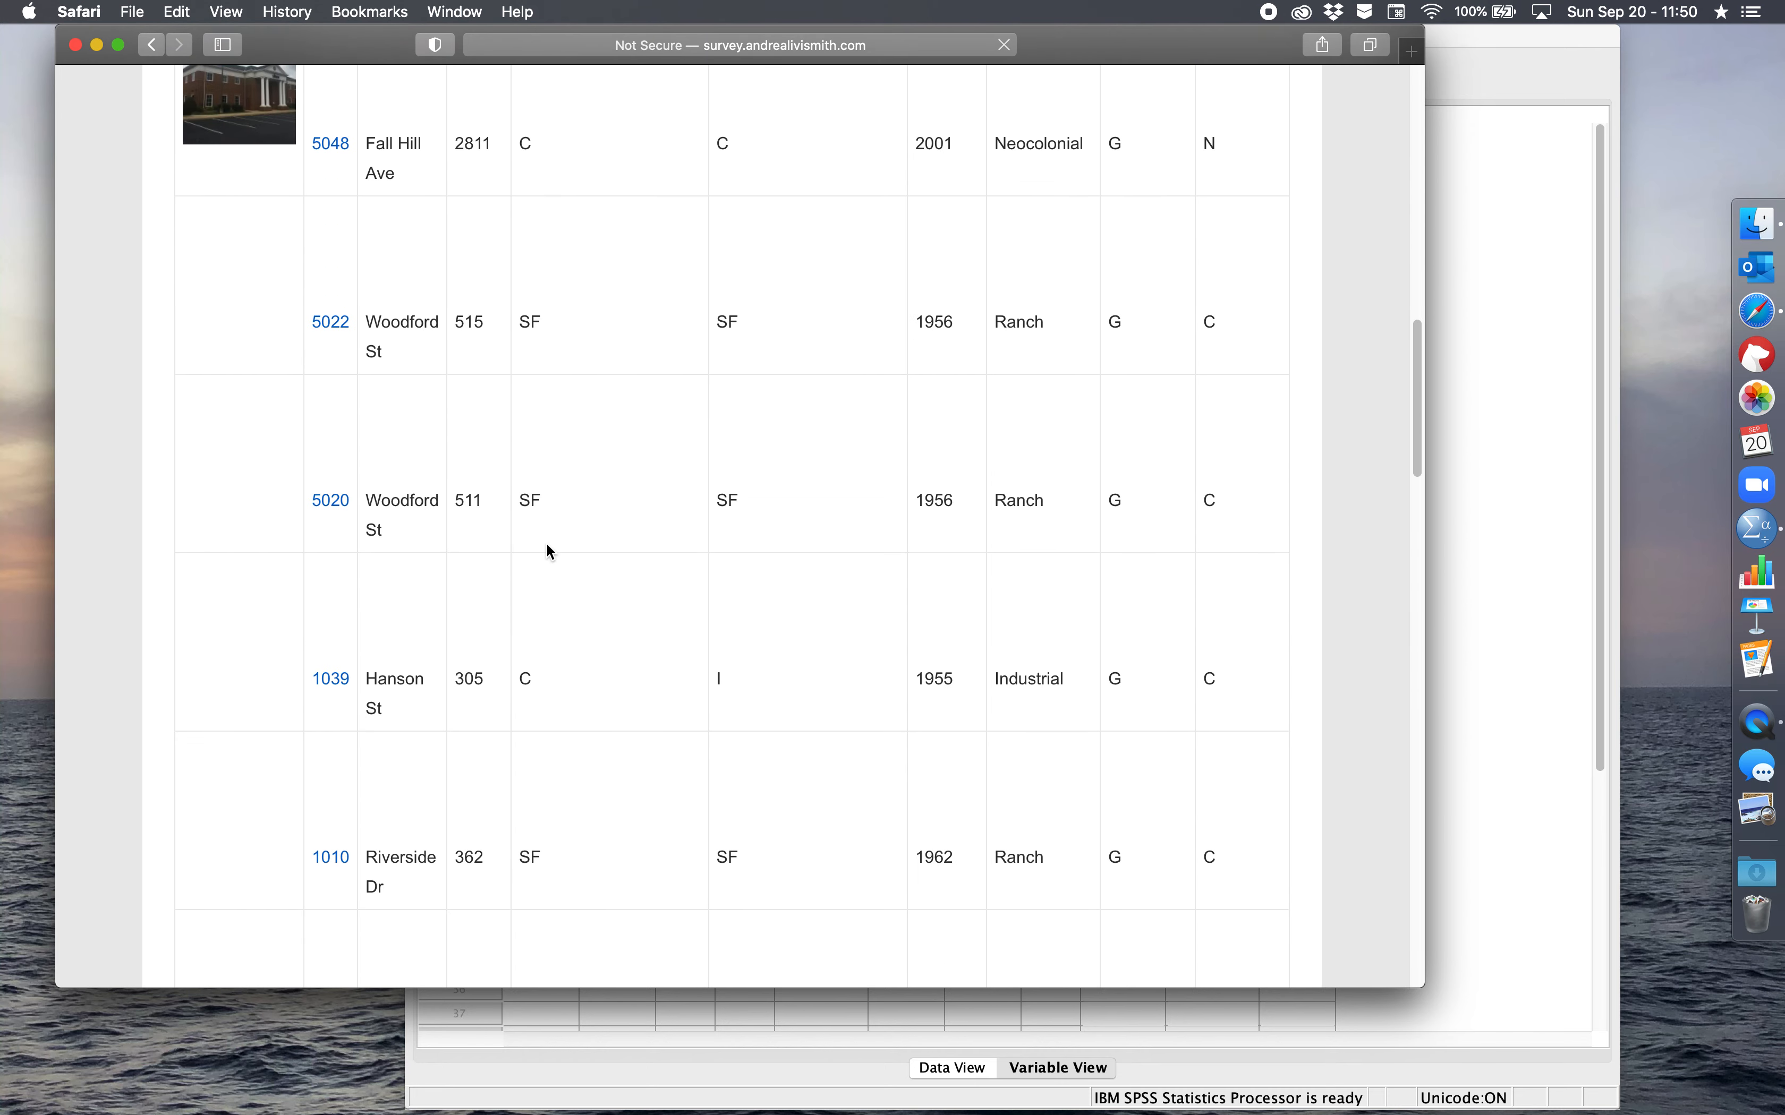
{"action": "scroll", "coordinate": [546, 549], "scroll_direction": "up", "scroll_amount": 17}
{"action": "scroll", "coordinate": [546, 550], "scroll_direction": "up", "scroll_amount": 6}
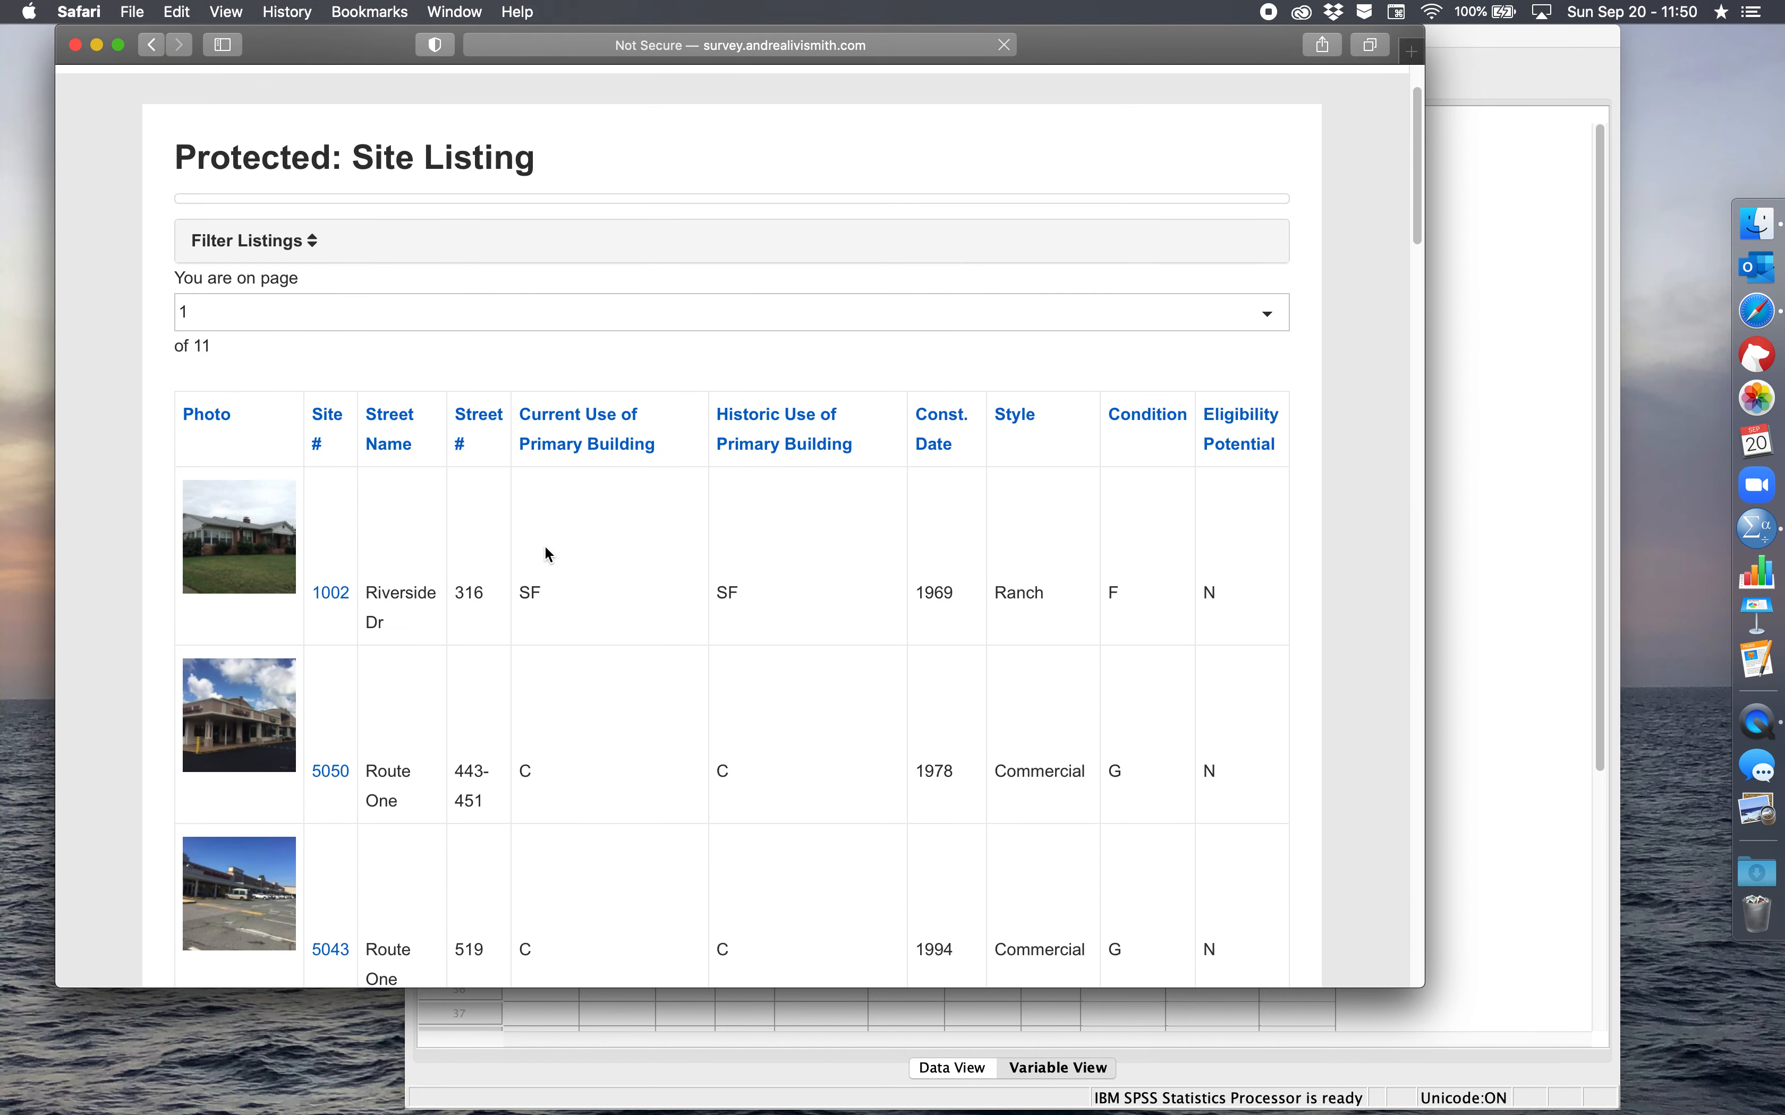
{"action": "scroll", "coordinate": [545, 549], "scroll_direction": "down", "scroll_amount": 12}
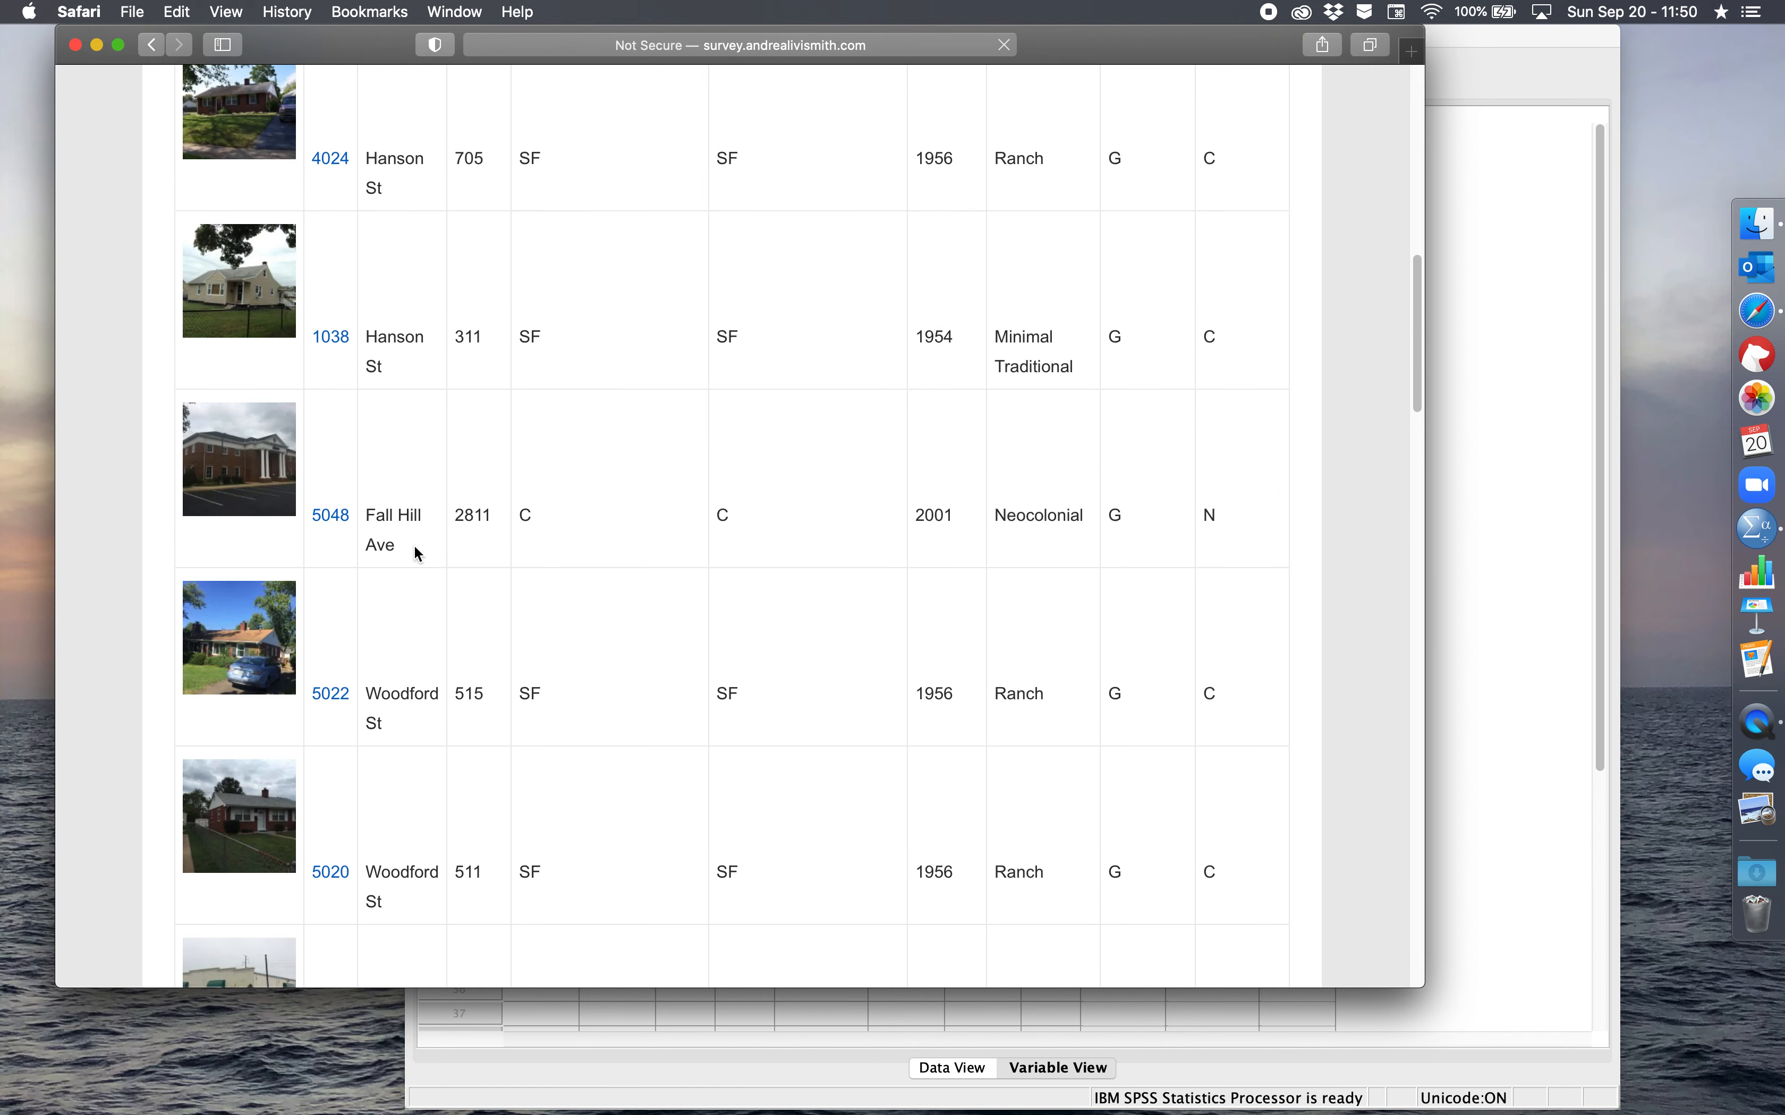
{"action": "left_click", "coordinate": [331, 516]}
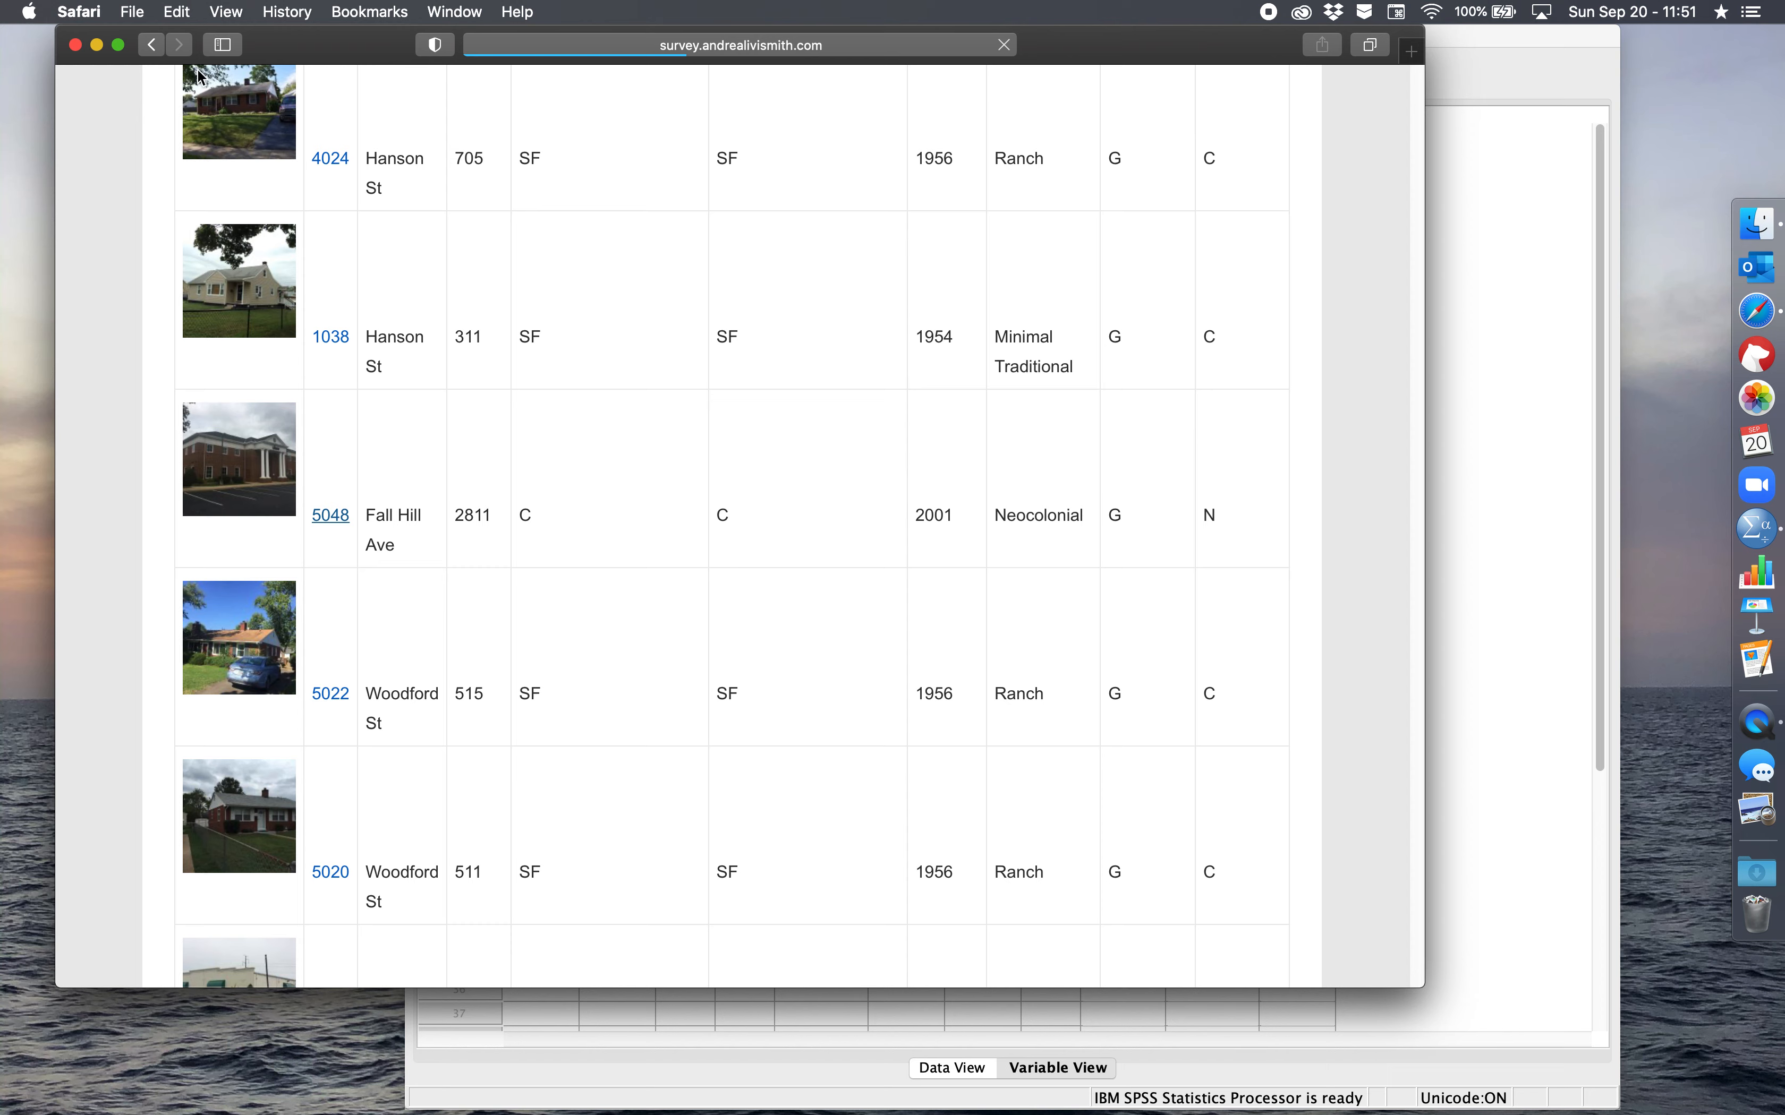
Step: Examine the 5048-Fall2016 survey record, including its building details, photos and eligibility section
{"action": "left_click", "coordinate": [1434, 315]}
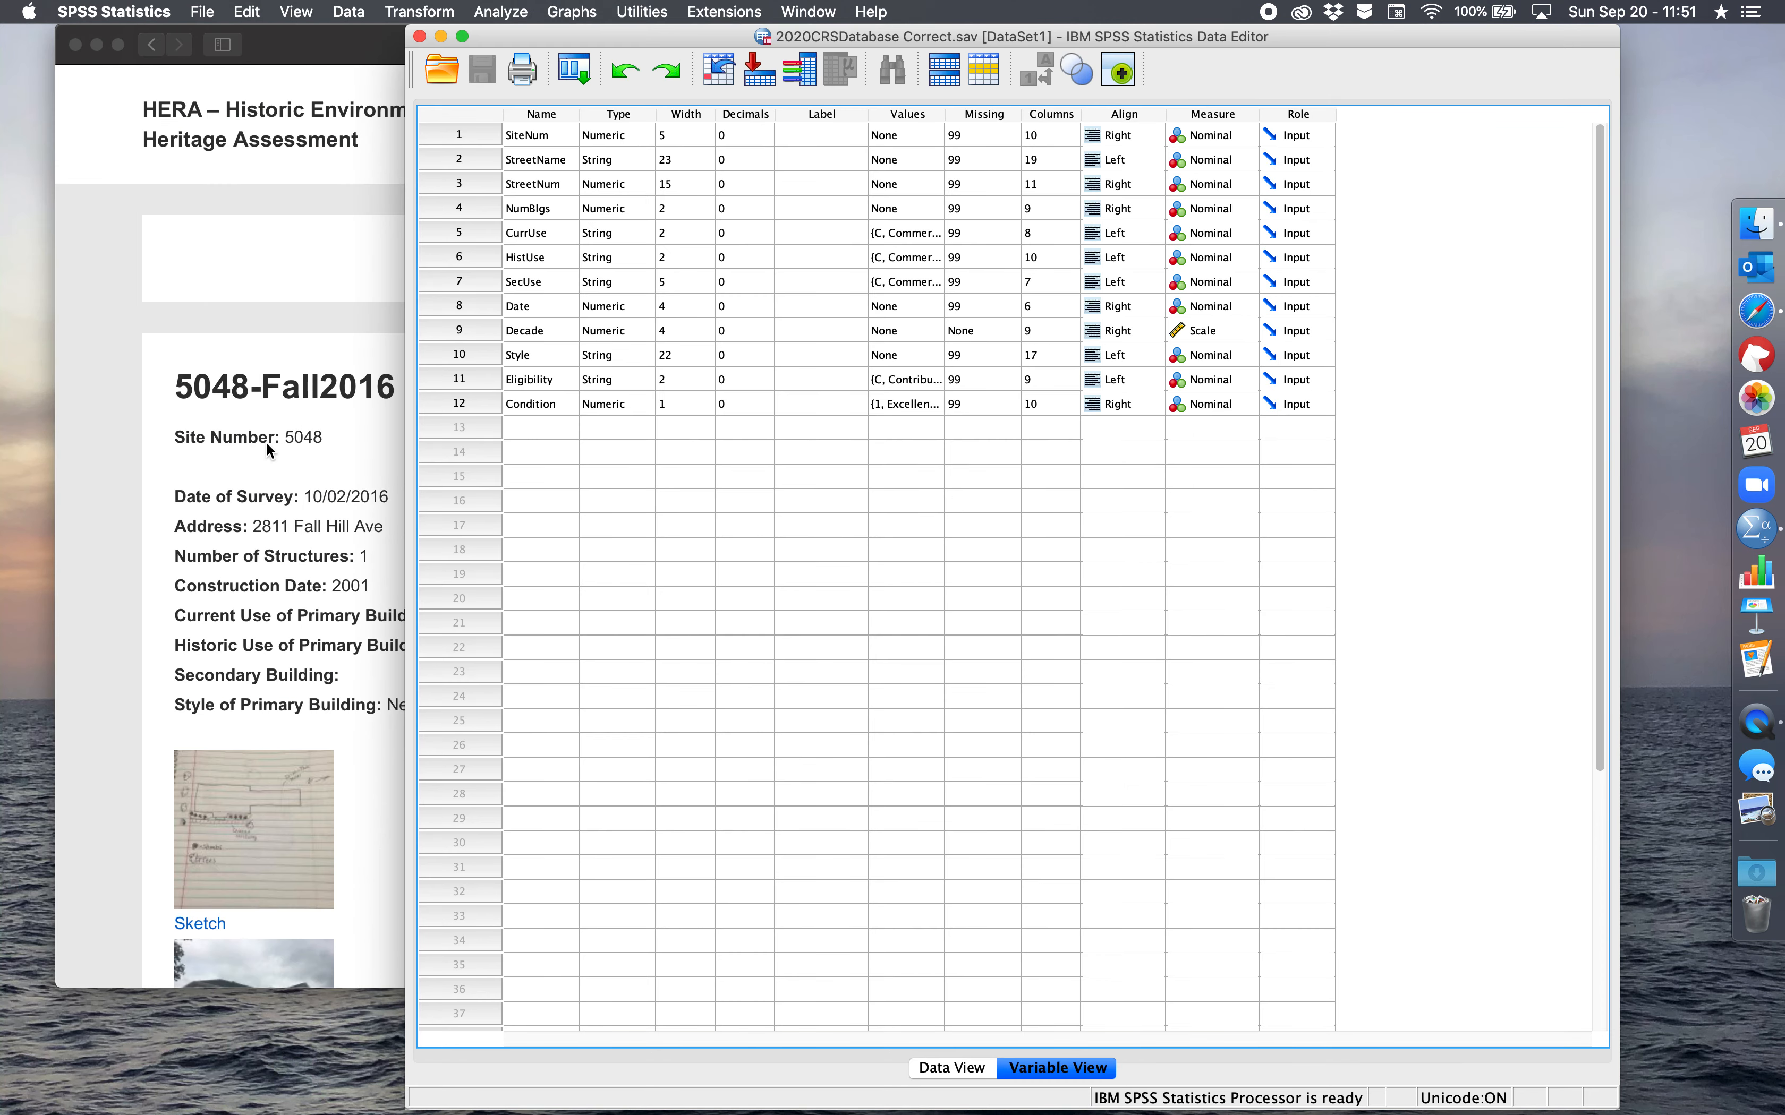
{"action": "left_click", "coordinate": [266, 442]}
{"action": "scroll", "coordinate": [294, 479], "scroll_direction": "down", "scroll_amount": 10}
{"action": "scroll", "coordinate": [308, 517], "scroll_direction": "down", "scroll_amount": 10}
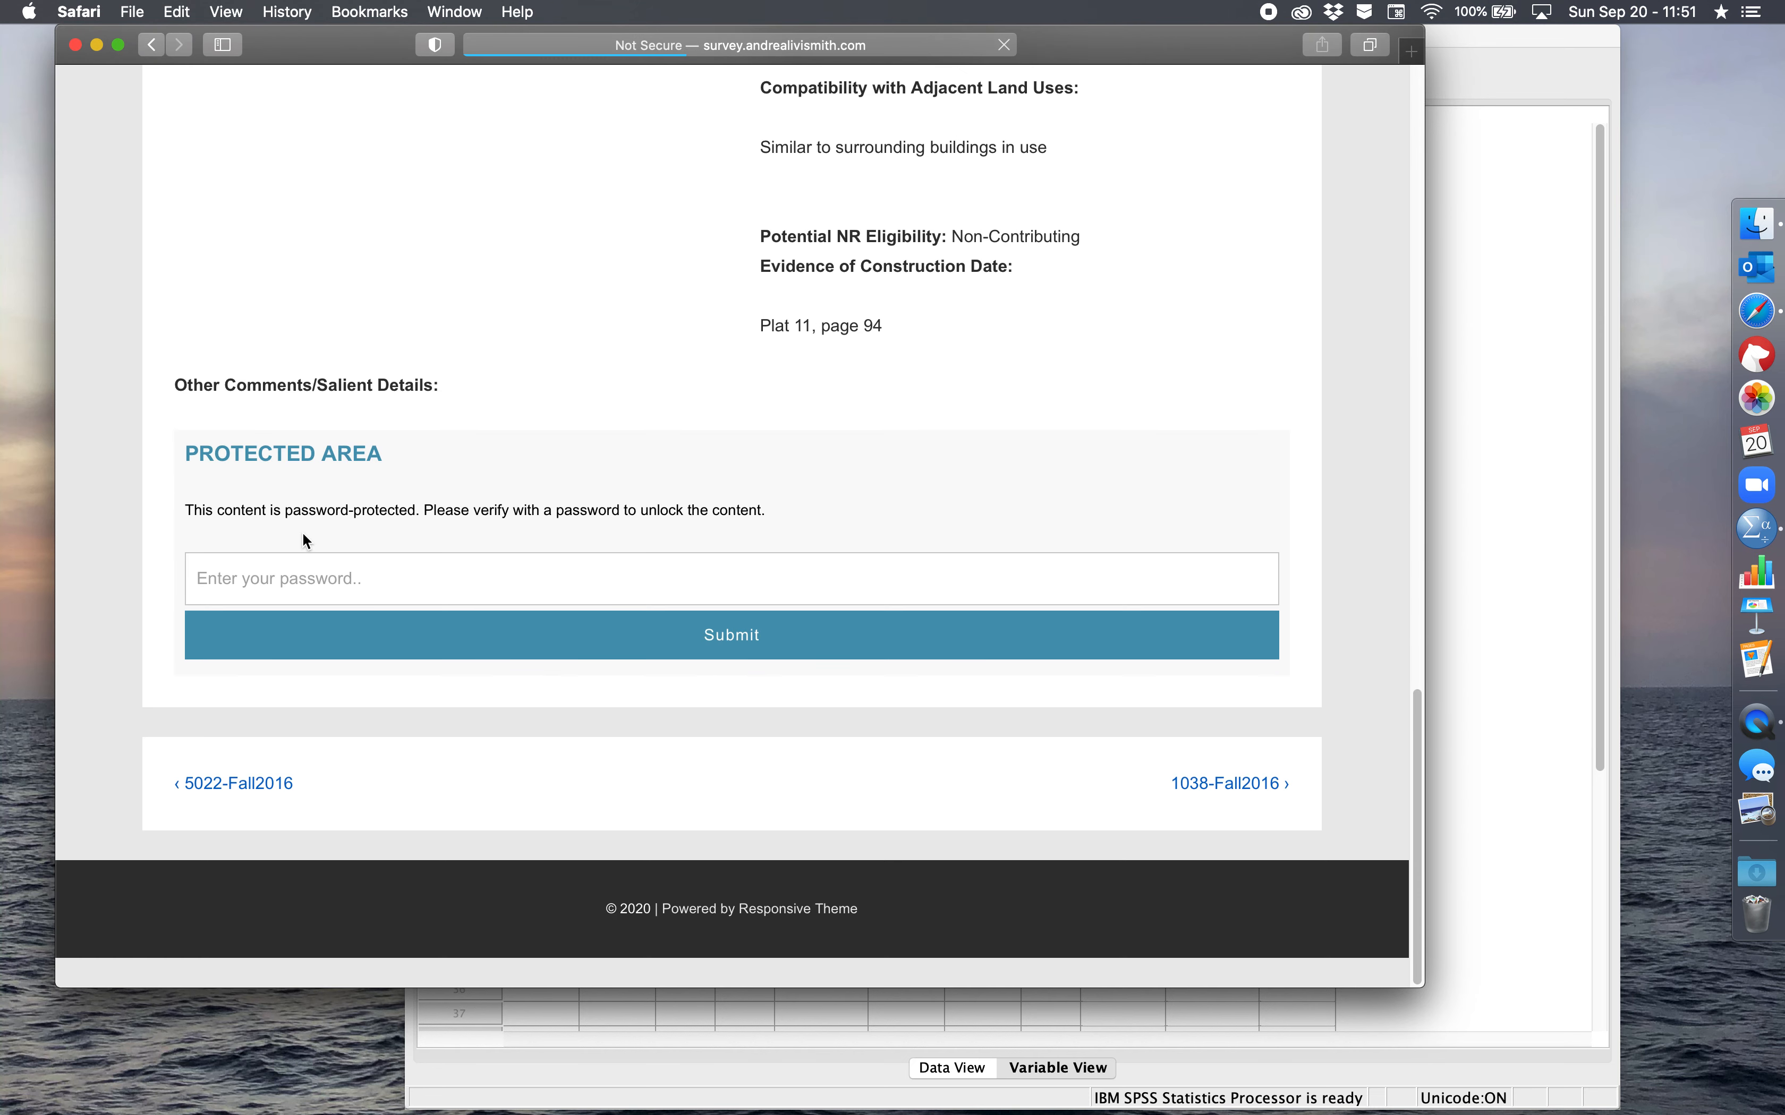
{"action": "scroll", "coordinate": [304, 525], "scroll_direction": "up", "scroll_amount": 15}
{"action": "scroll", "coordinate": [304, 532], "scroll_direction": "up", "scroll_amount": 3}
{"action": "scroll", "coordinate": [304, 532], "scroll_direction": "down", "scroll_amount": 8}
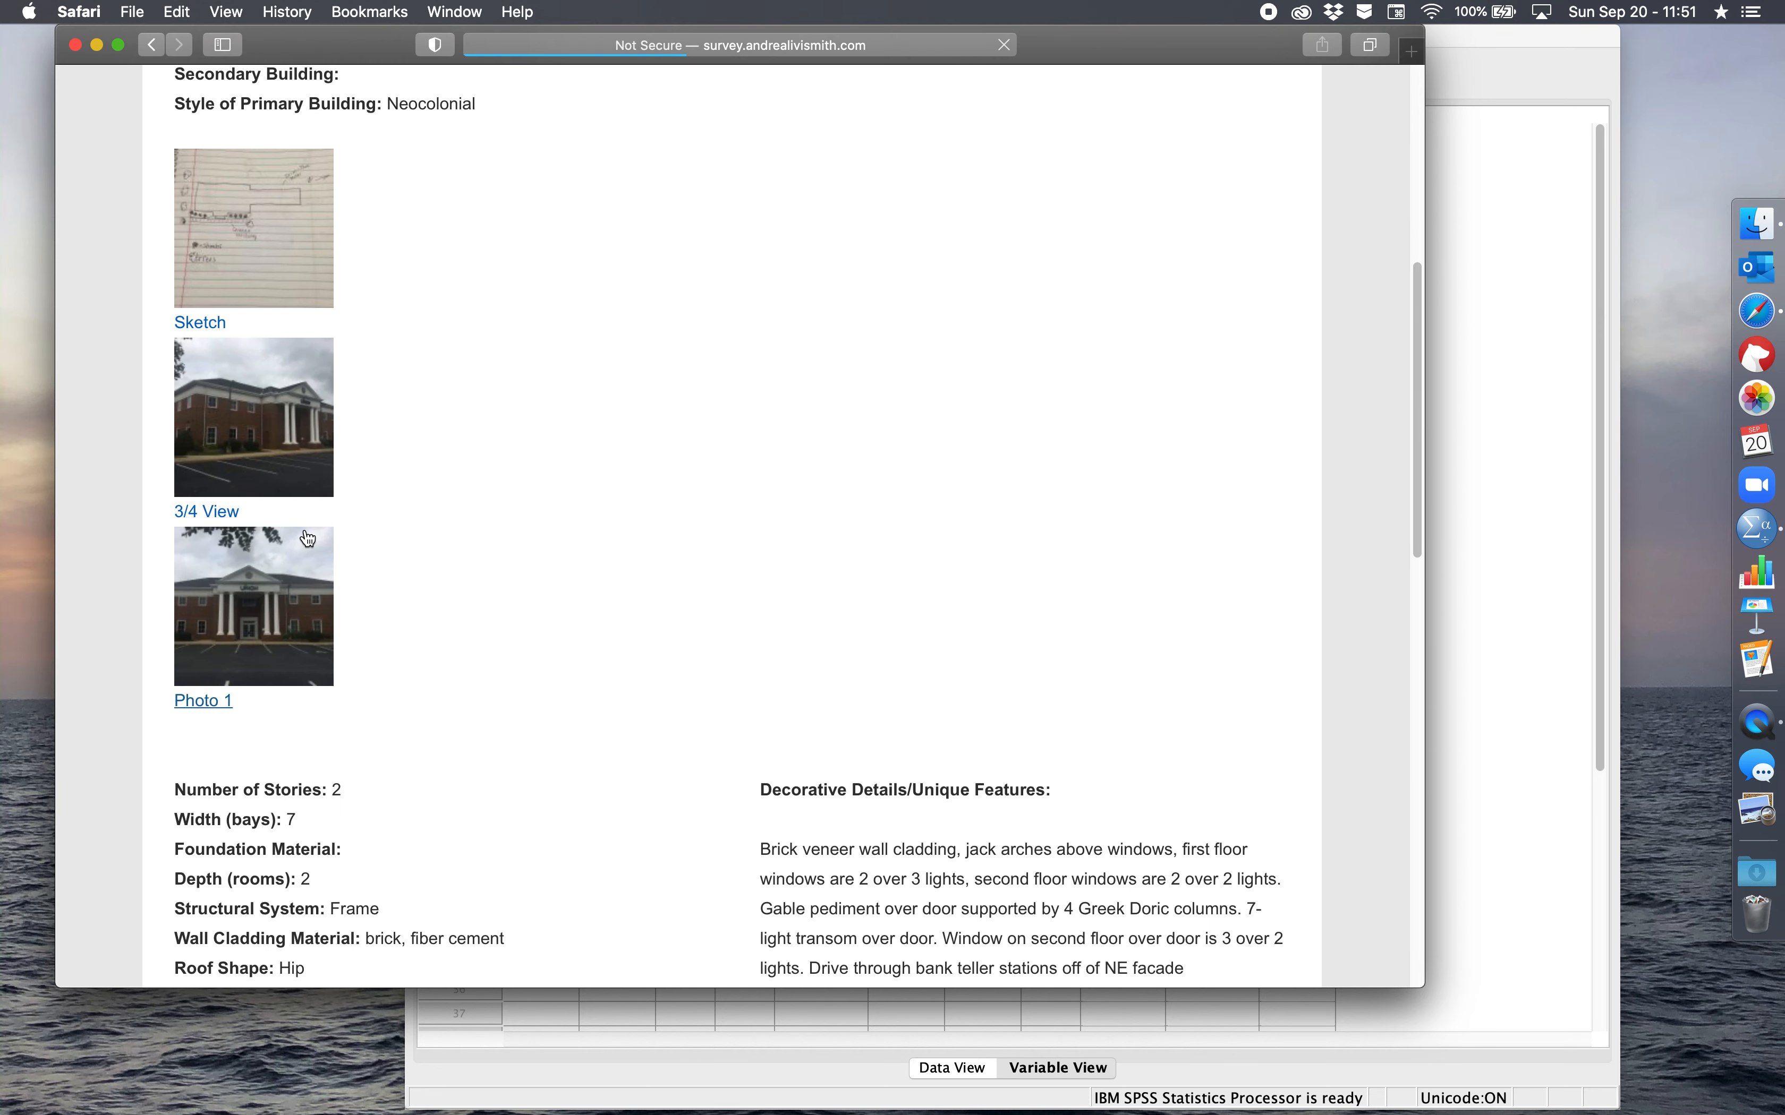
{"action": "scroll", "coordinate": [305, 530], "scroll_direction": "up", "scroll_amount": 10}
Step: Quit Safari and display the dataset's case records in SPSS Statistics
{"action": "left_click", "coordinate": [83, 11]}
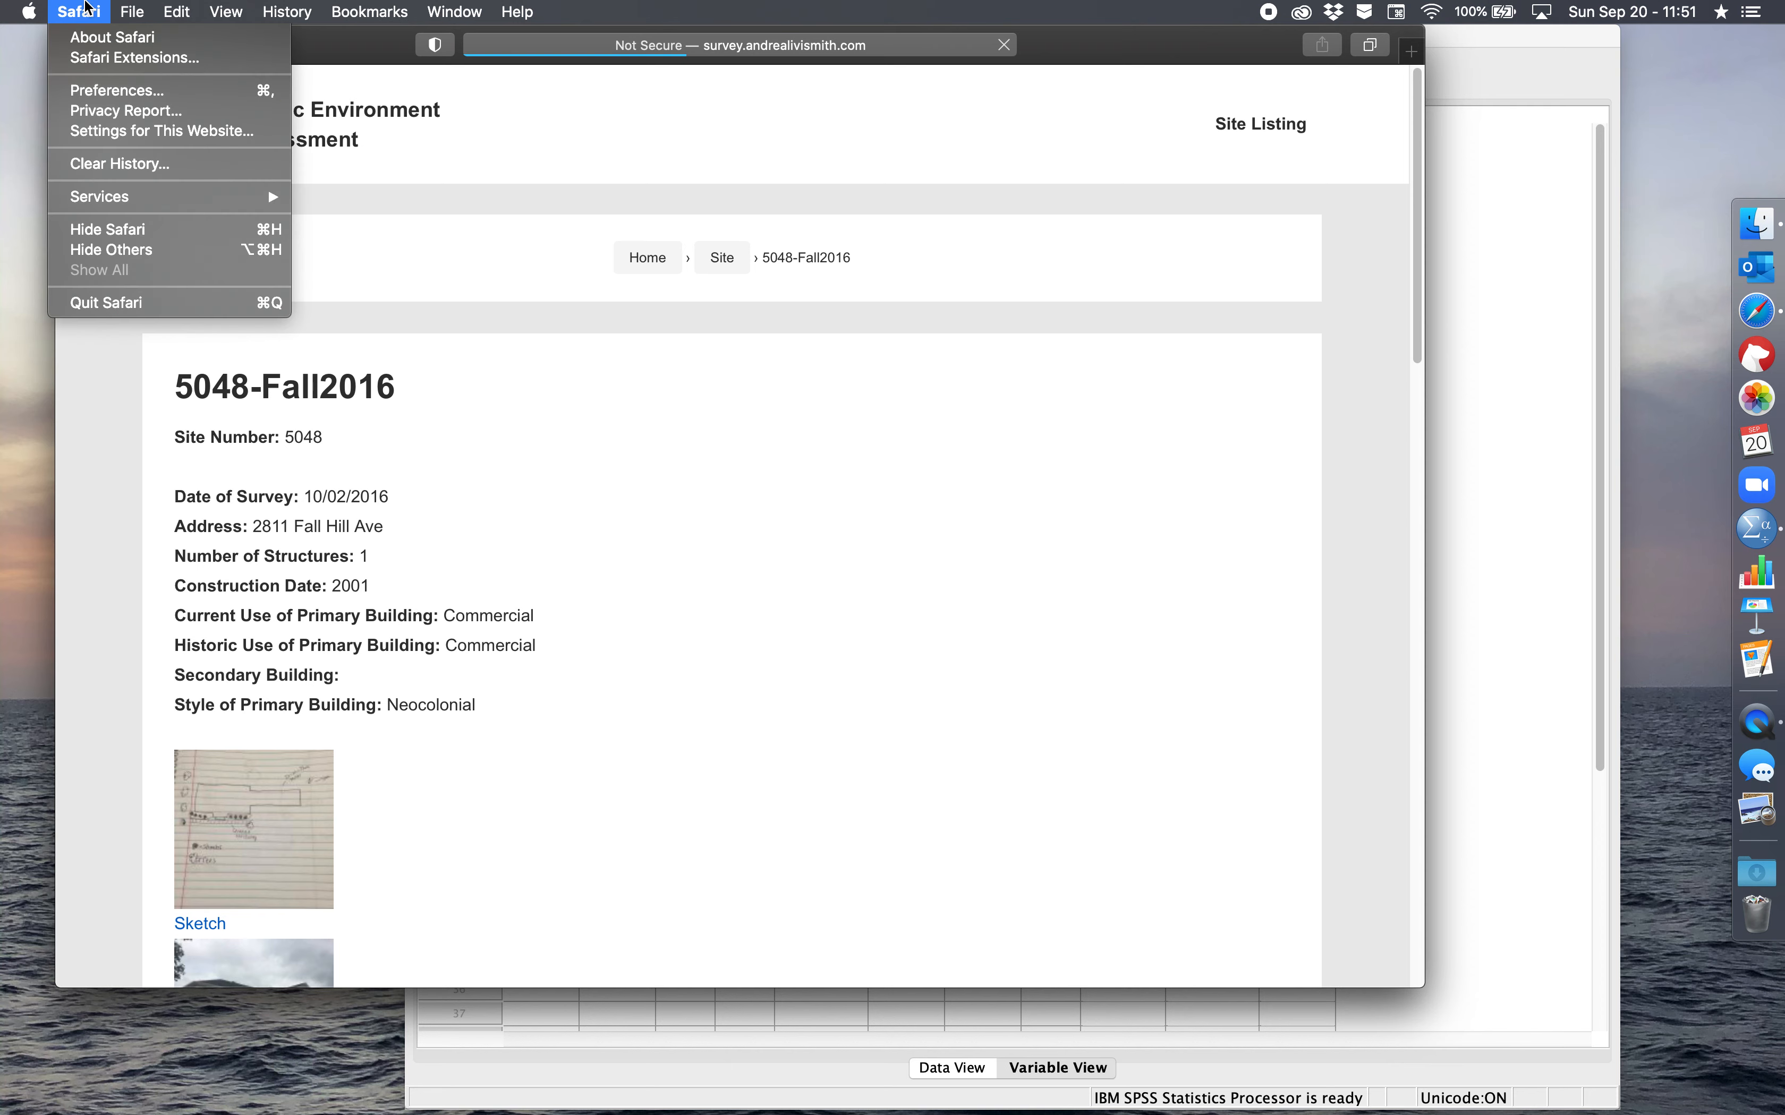
{"action": "left_click", "coordinate": [110, 303]}
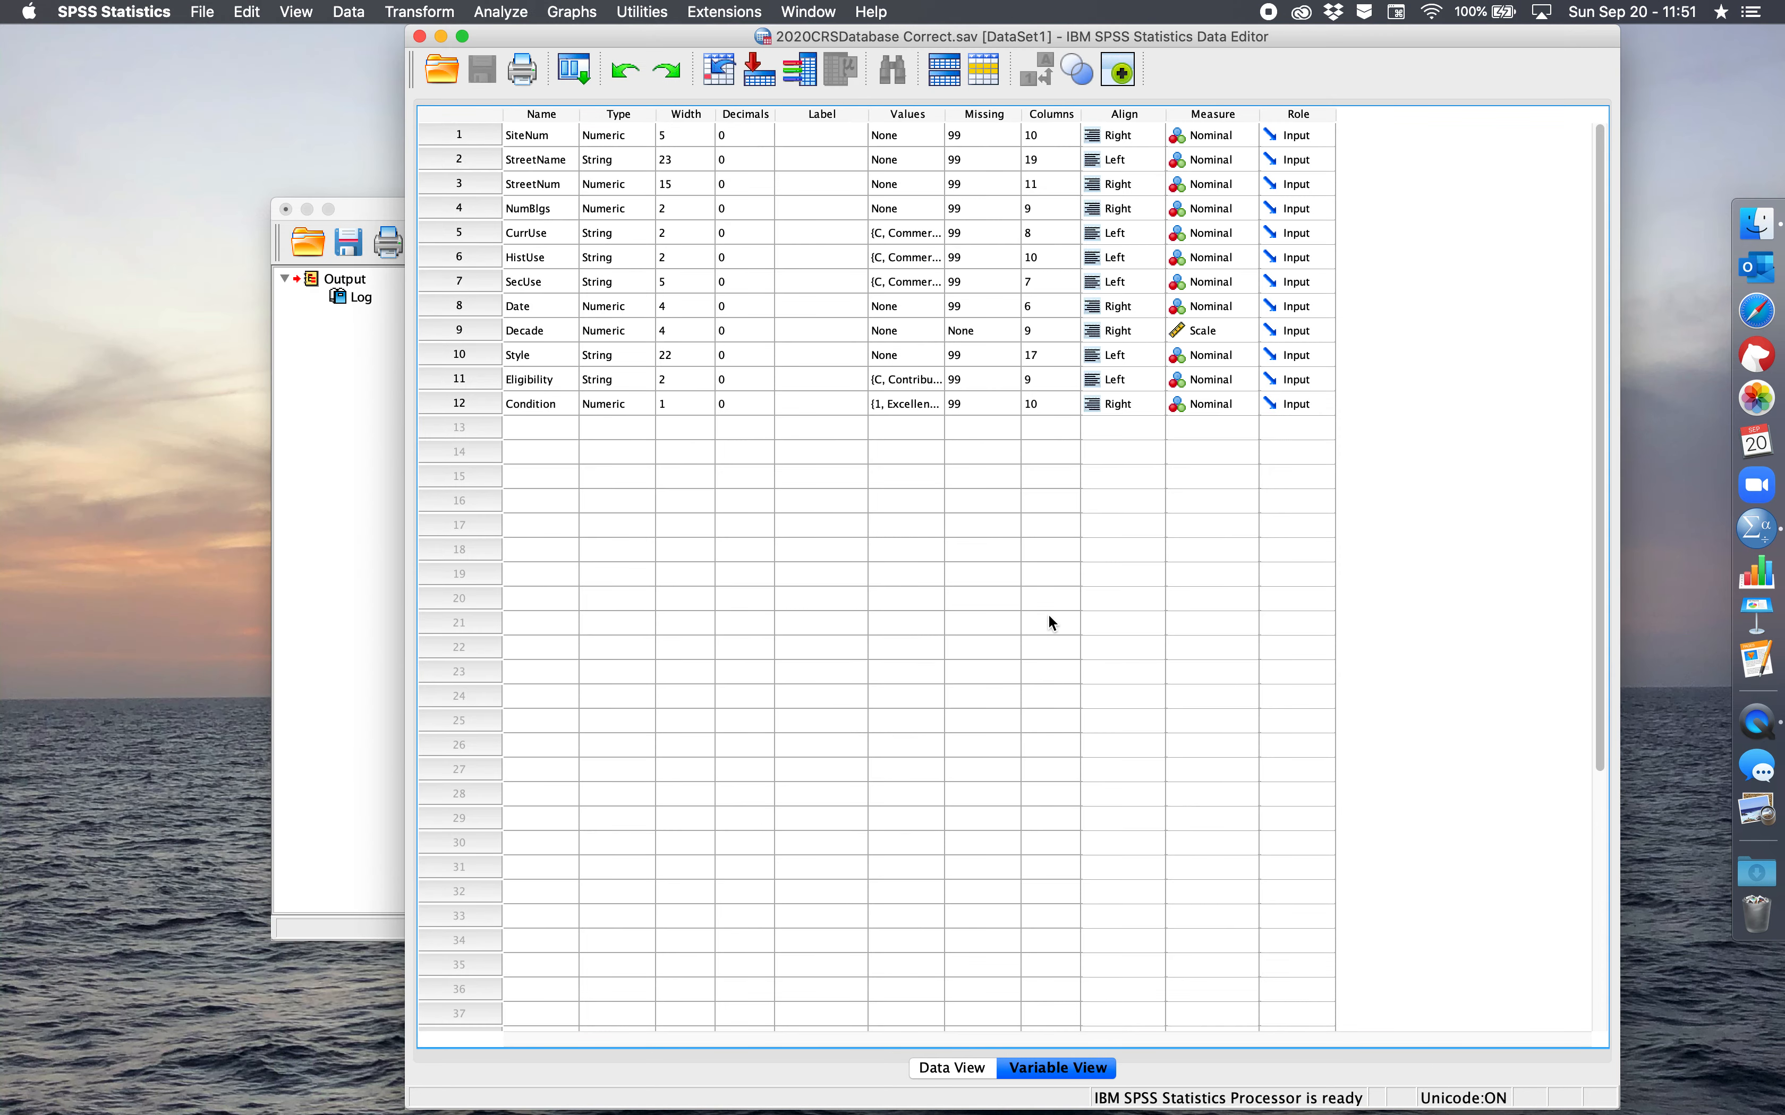
{"action": "left_click", "coordinate": [1046, 621]}
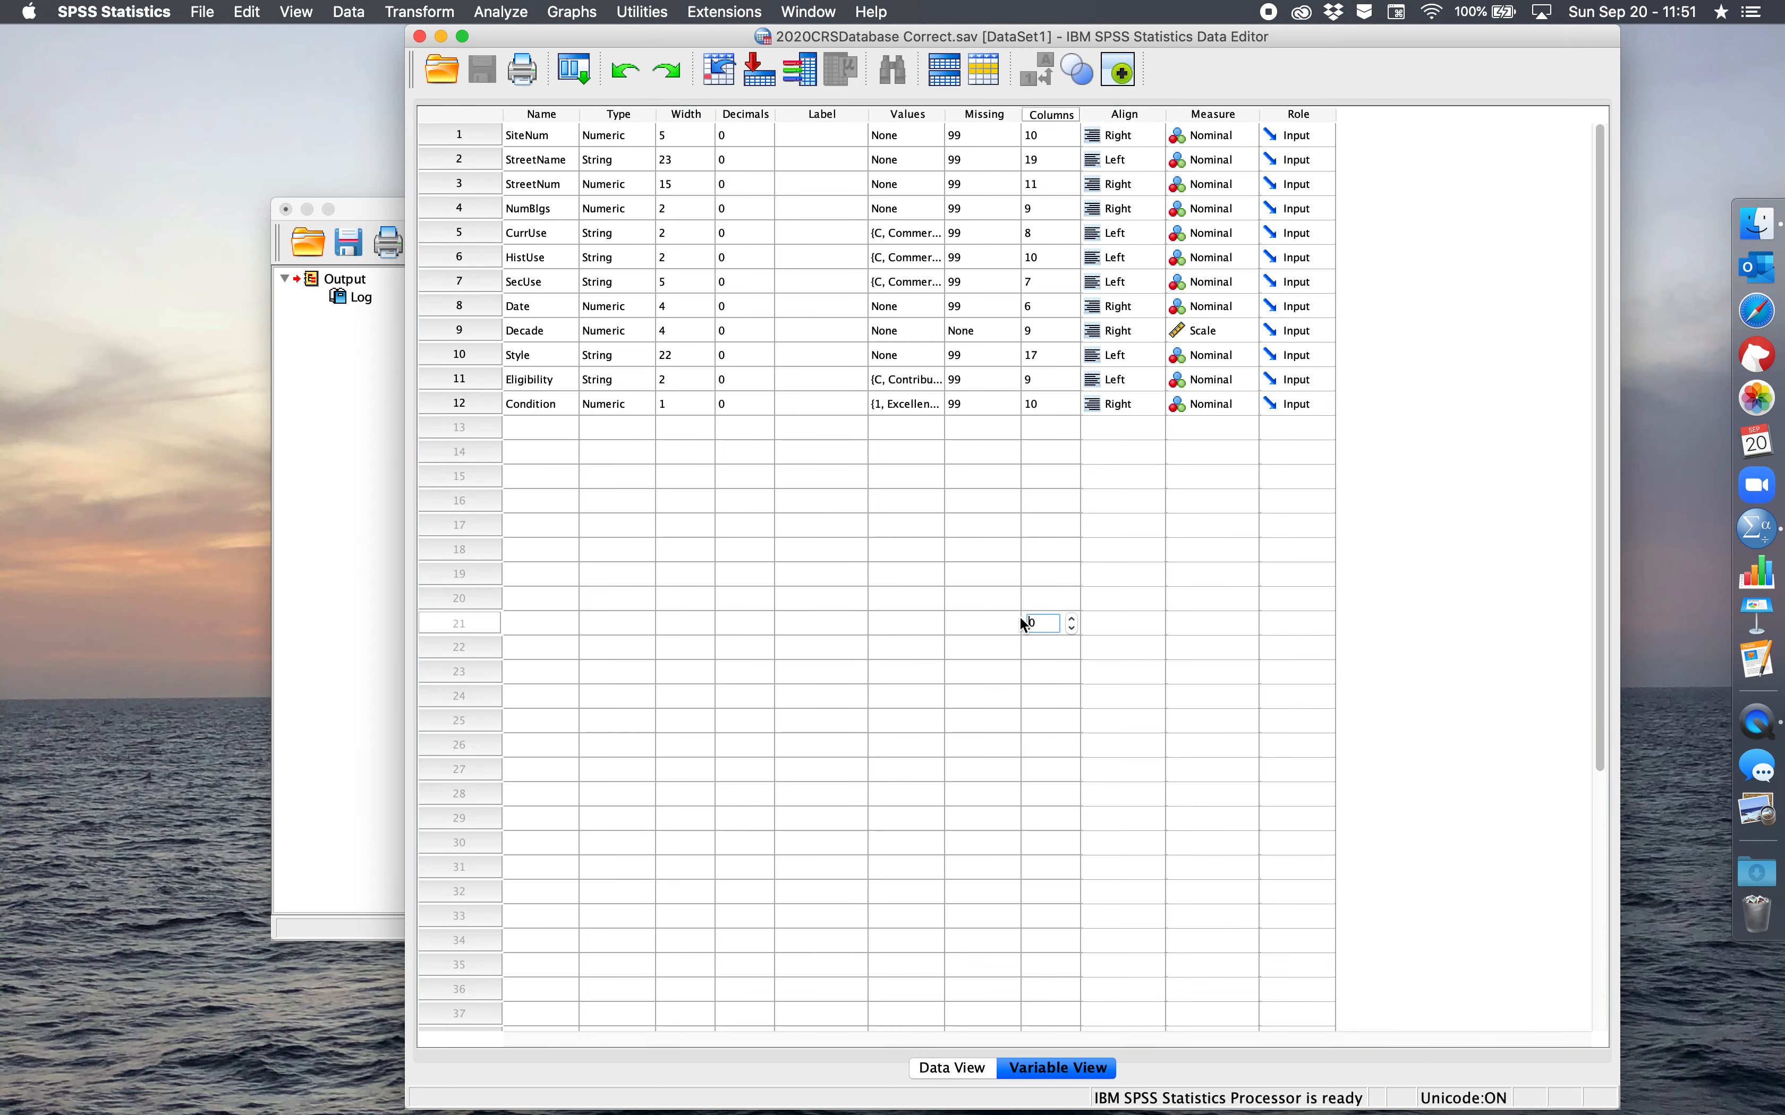
{"action": "left_click", "coordinate": [925, 1068]}
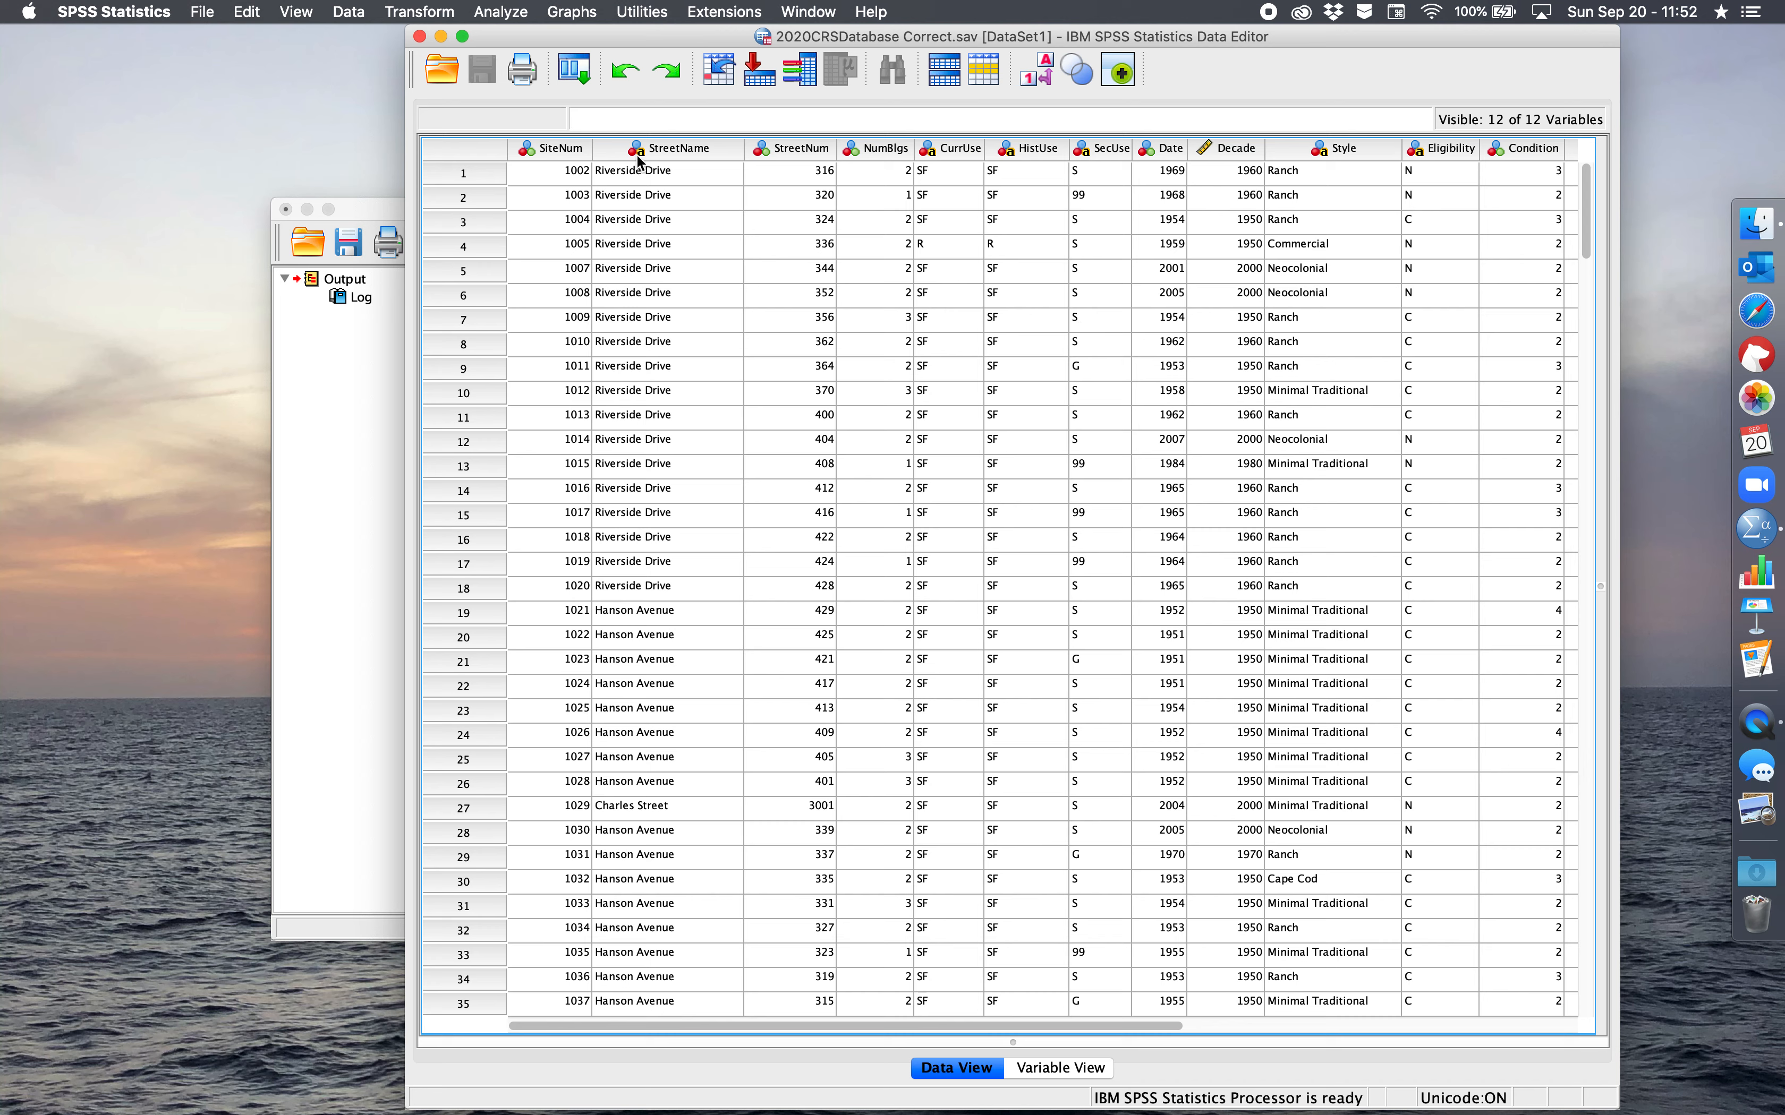
{"action": "left_click", "coordinate": [452, 11]}
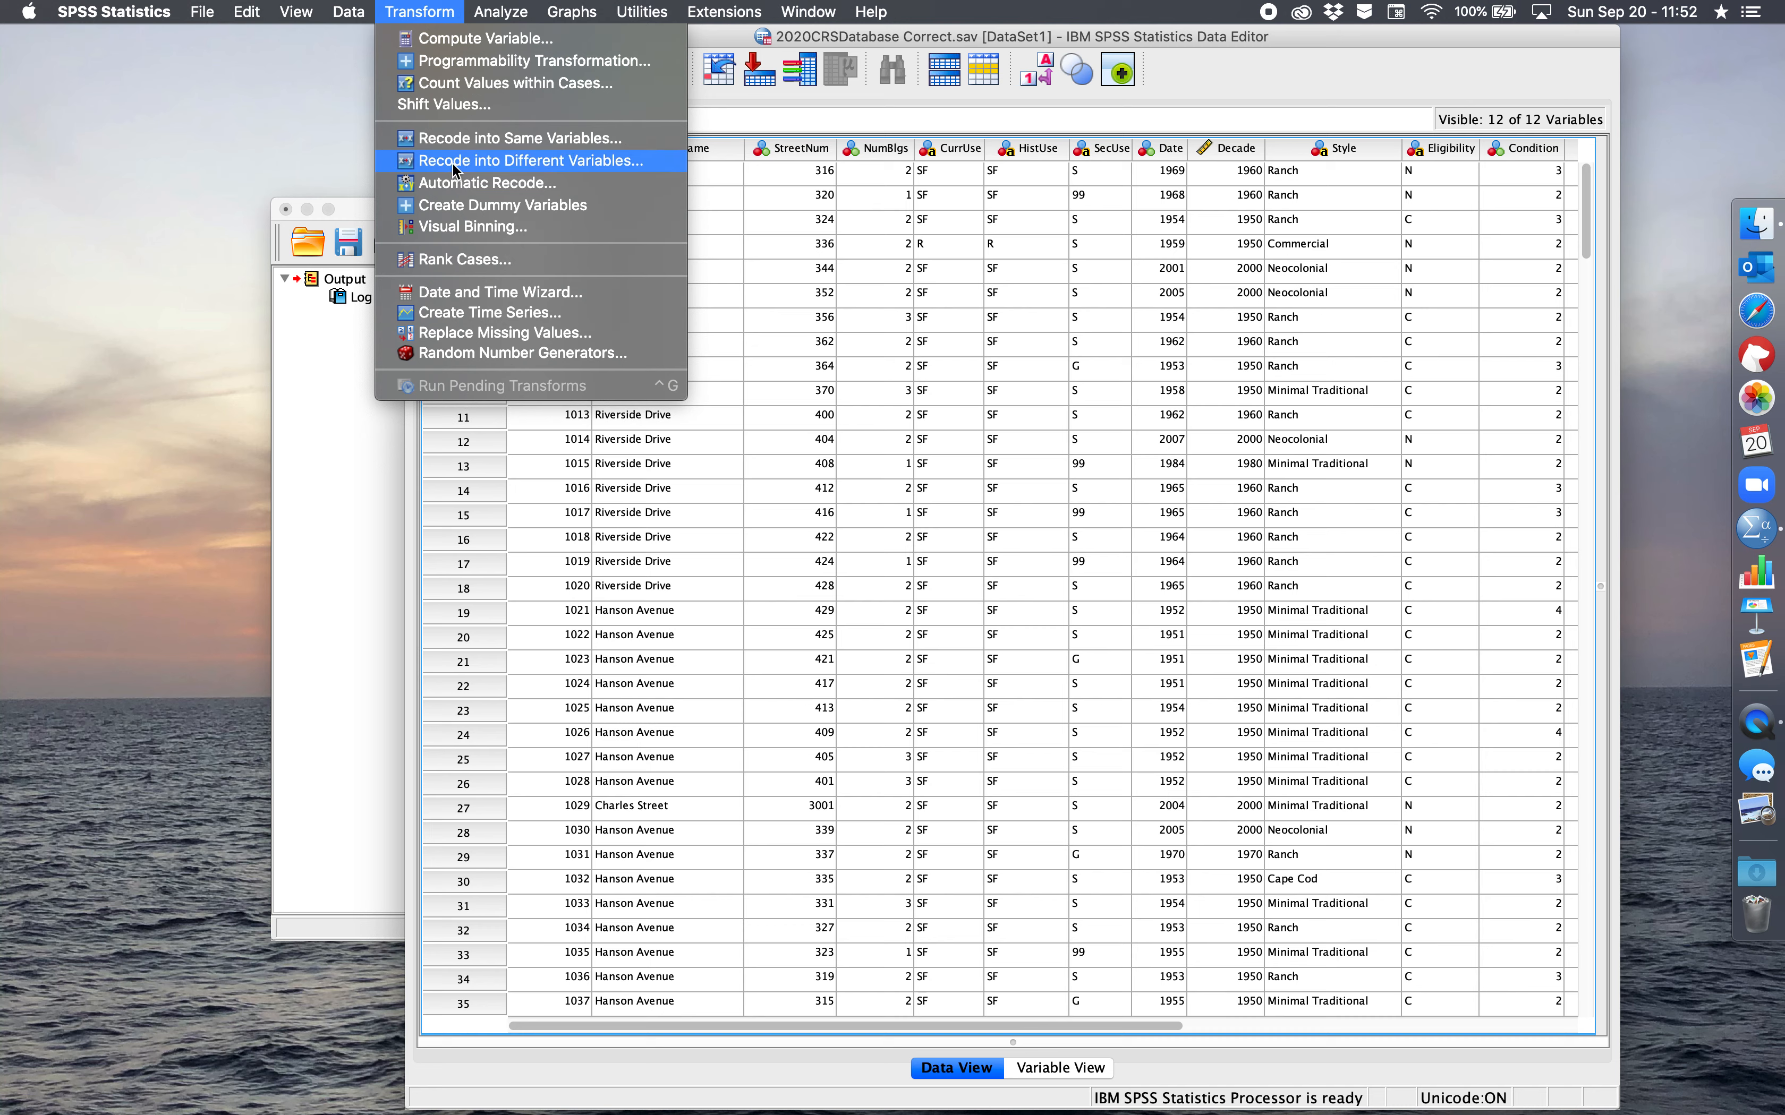
{"action": "left_click", "coordinate": [1036, 329]}
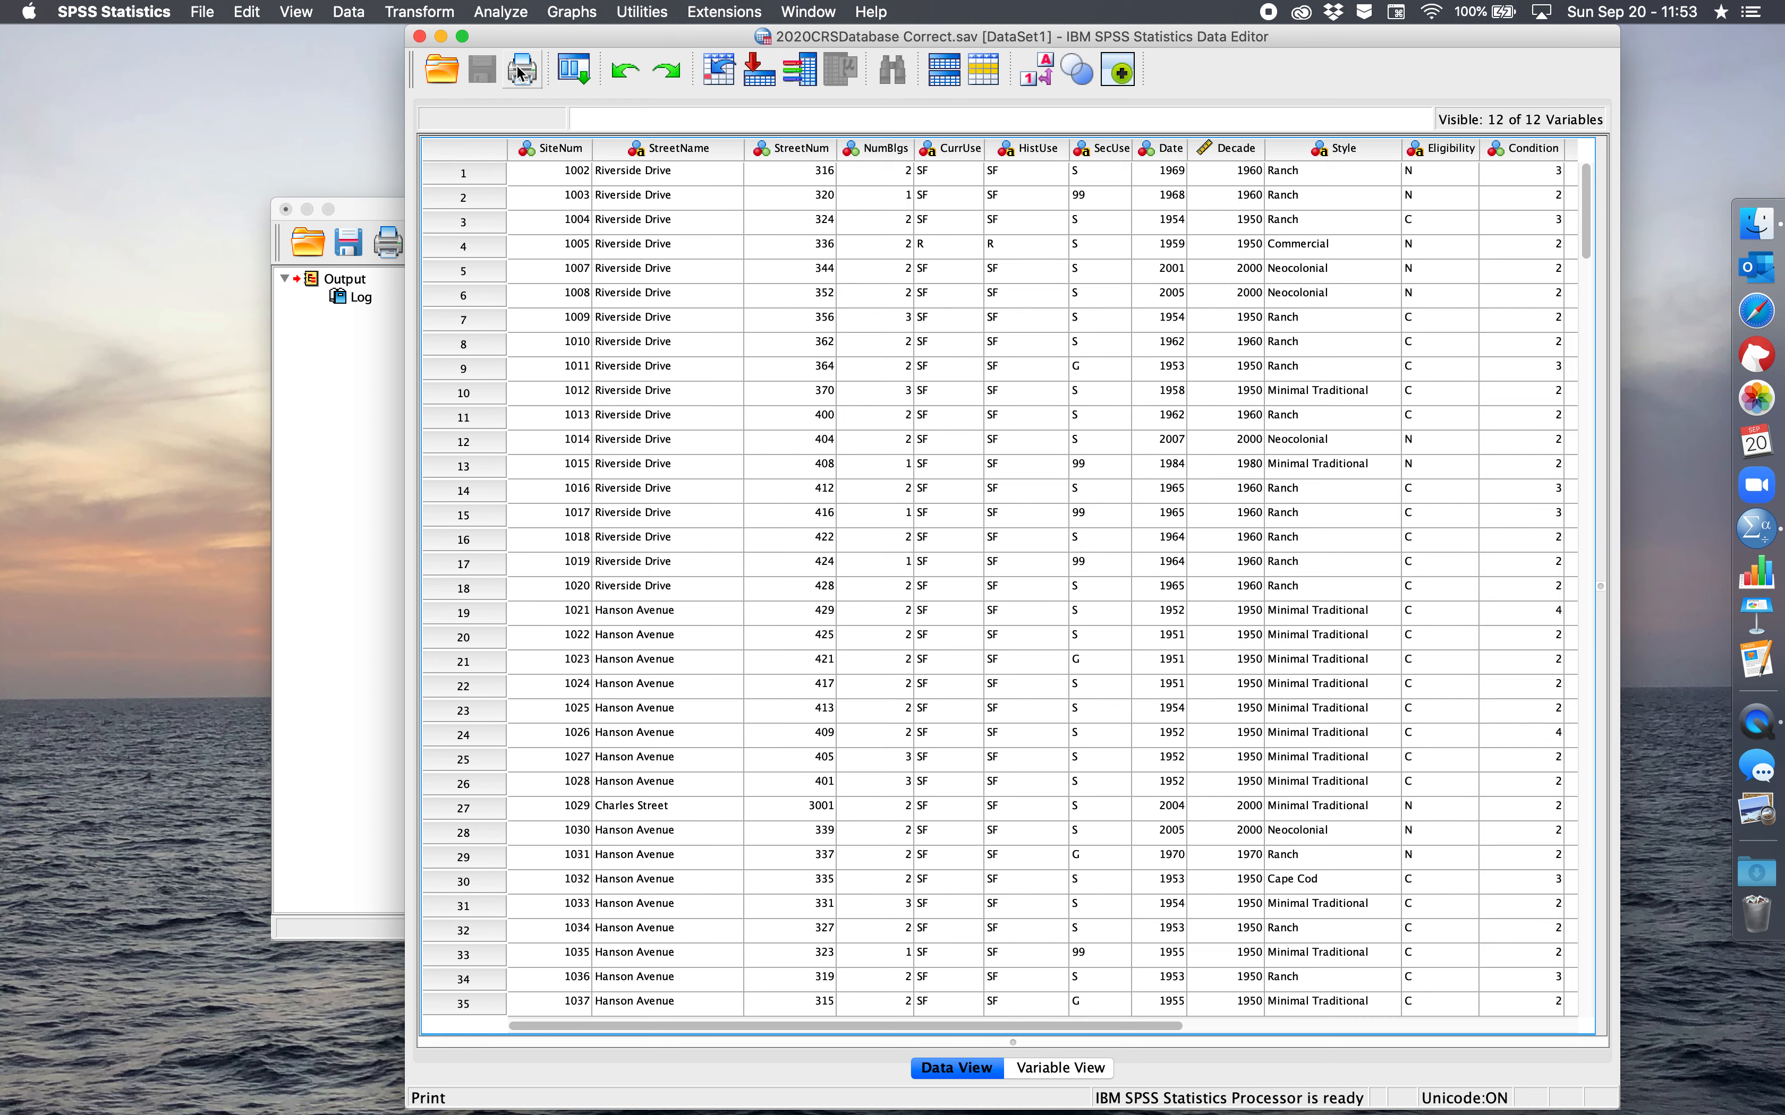
Step: Start a Frequencies analysis and add all variables from NumBlgs through Condition to it
{"action": "left_click_drag", "start_coordinate": [570, 36], "coordinate": [347, 15]}
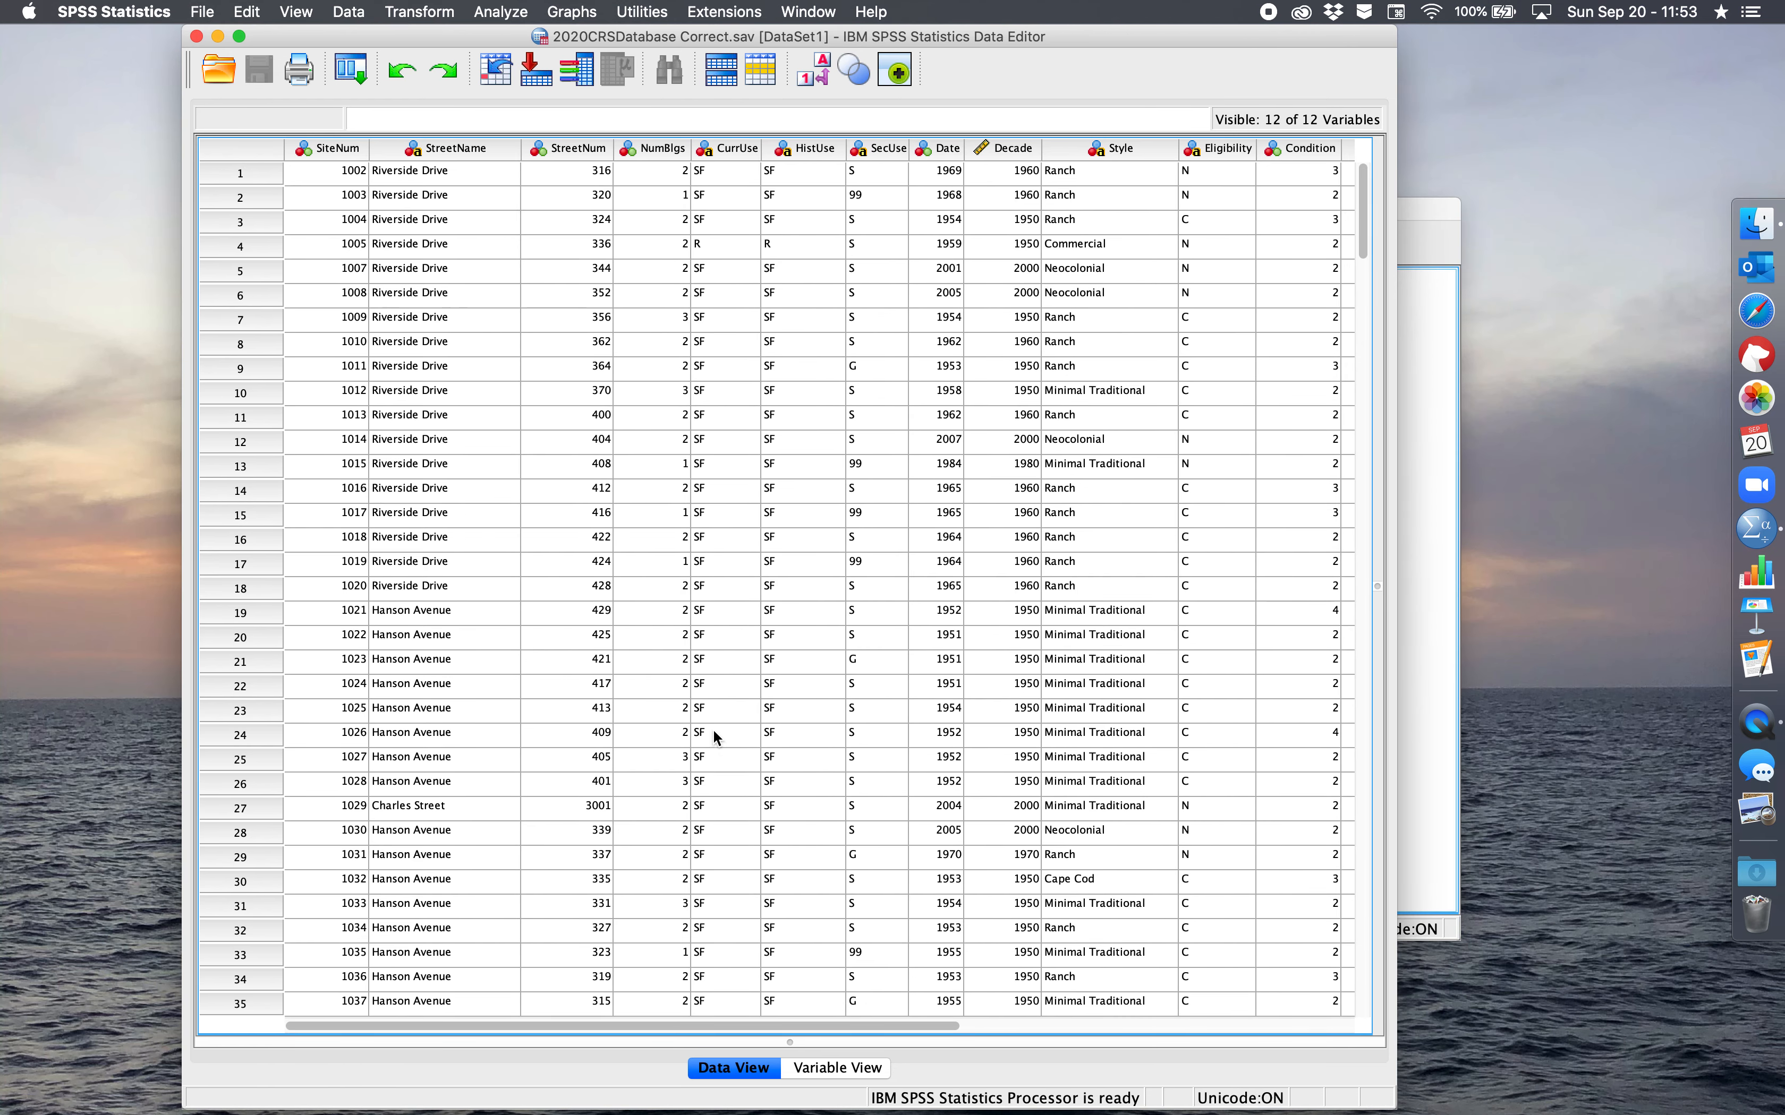
{"action": "left_click", "coordinate": [520, 10]}
{"action": "mouse_move", "coordinate": [549, 63]}
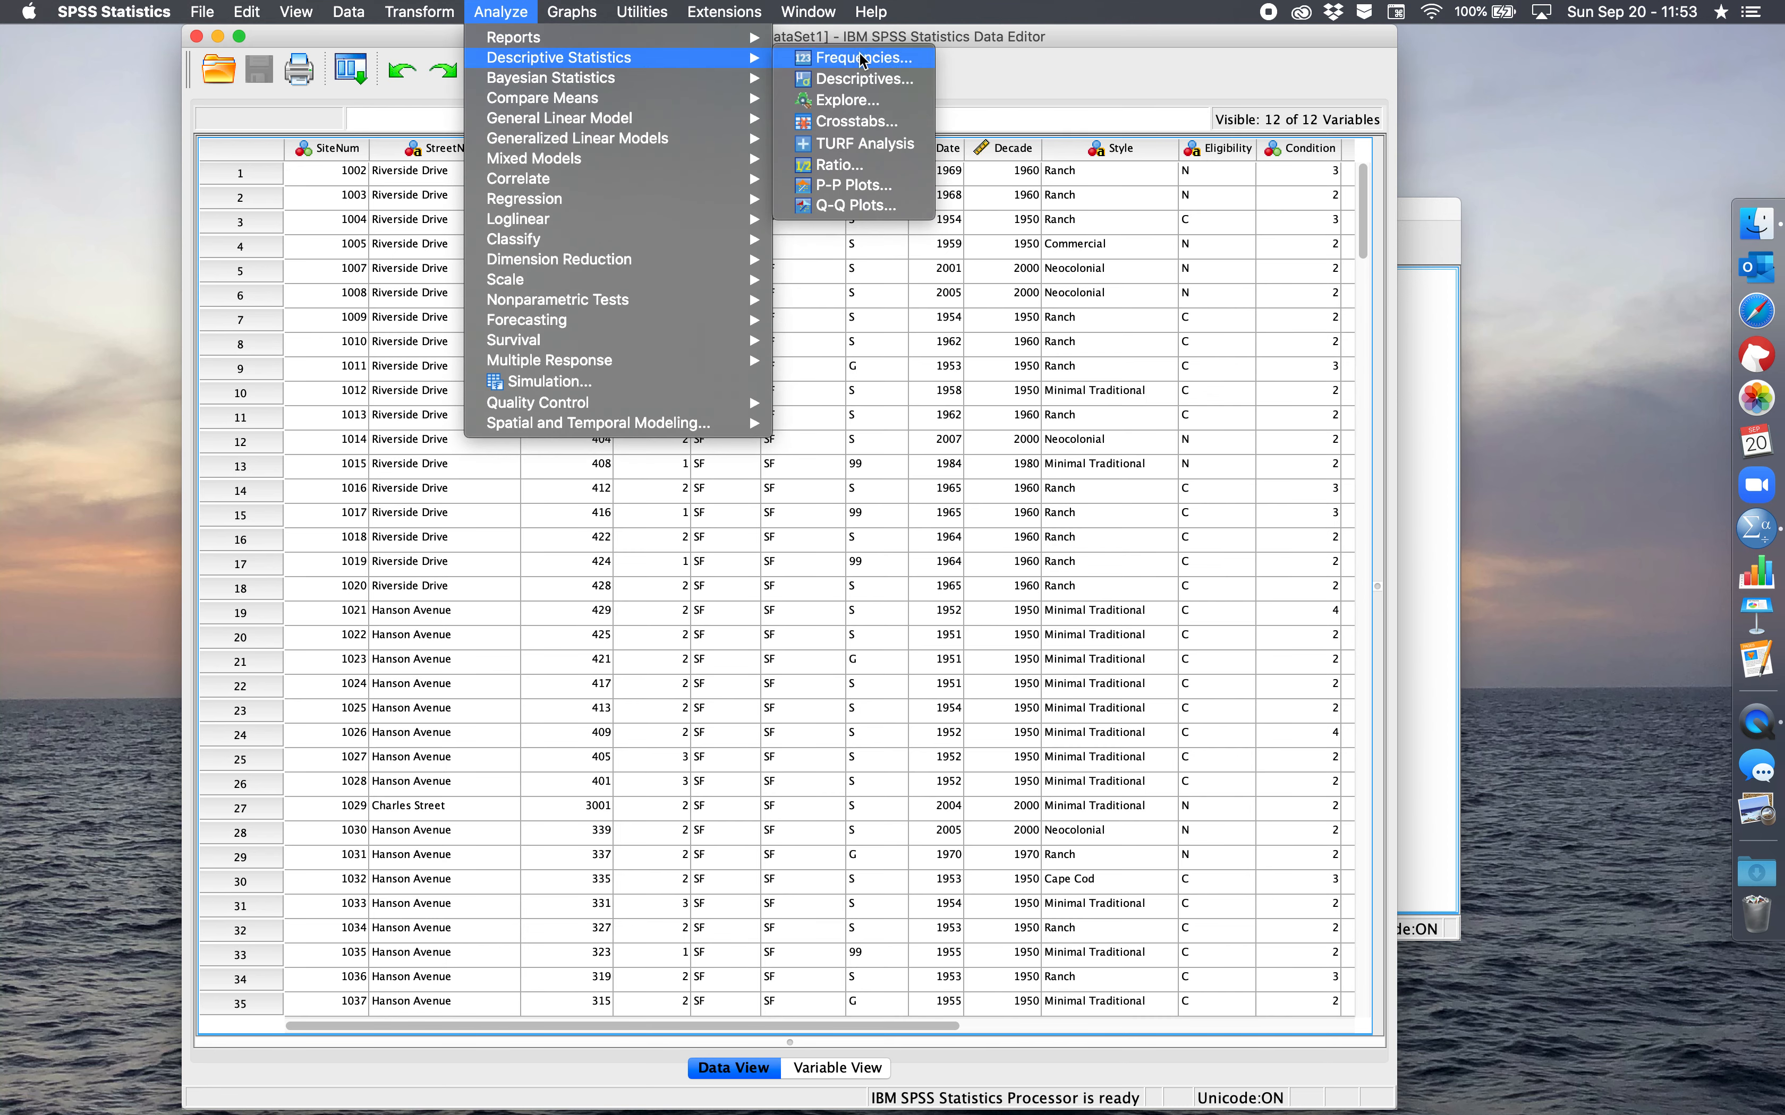
{"action": "left_click", "coordinate": [862, 59]}
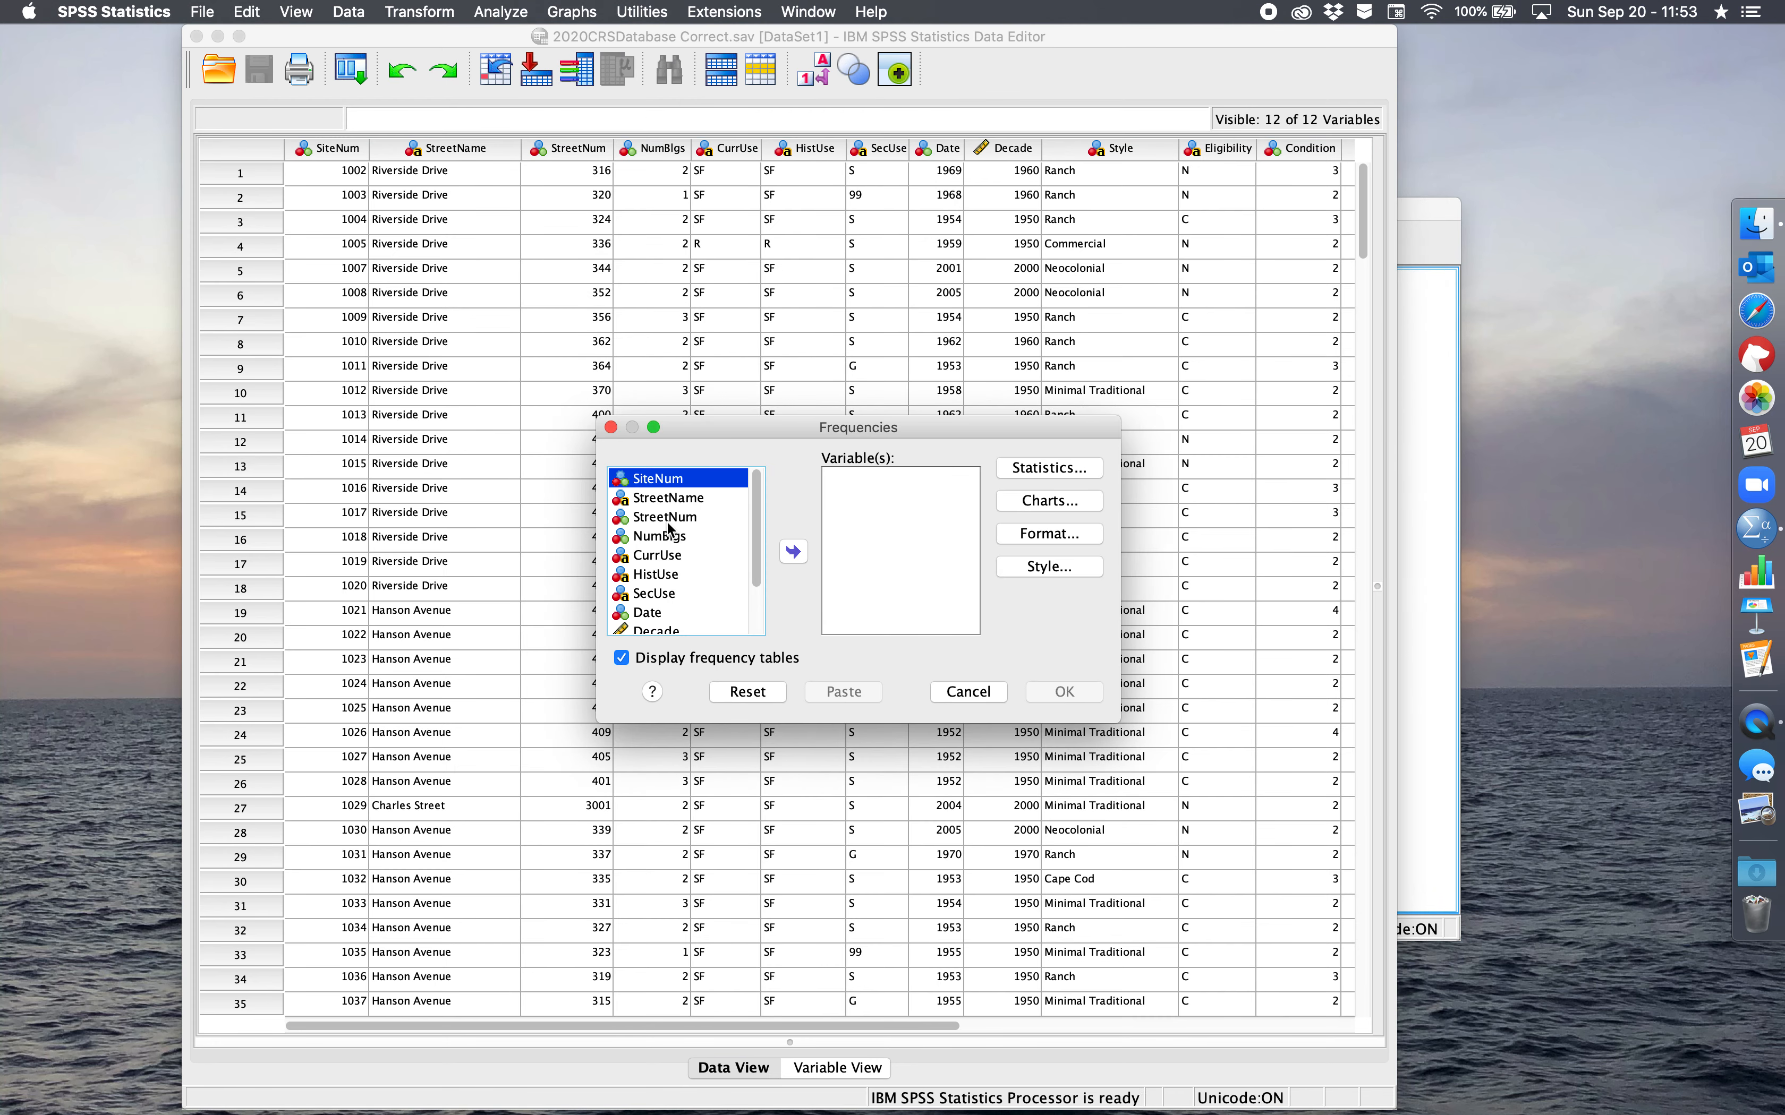
{"action": "left_click_drag", "start_coordinate": [753, 538], "coordinate": [765, 581]}
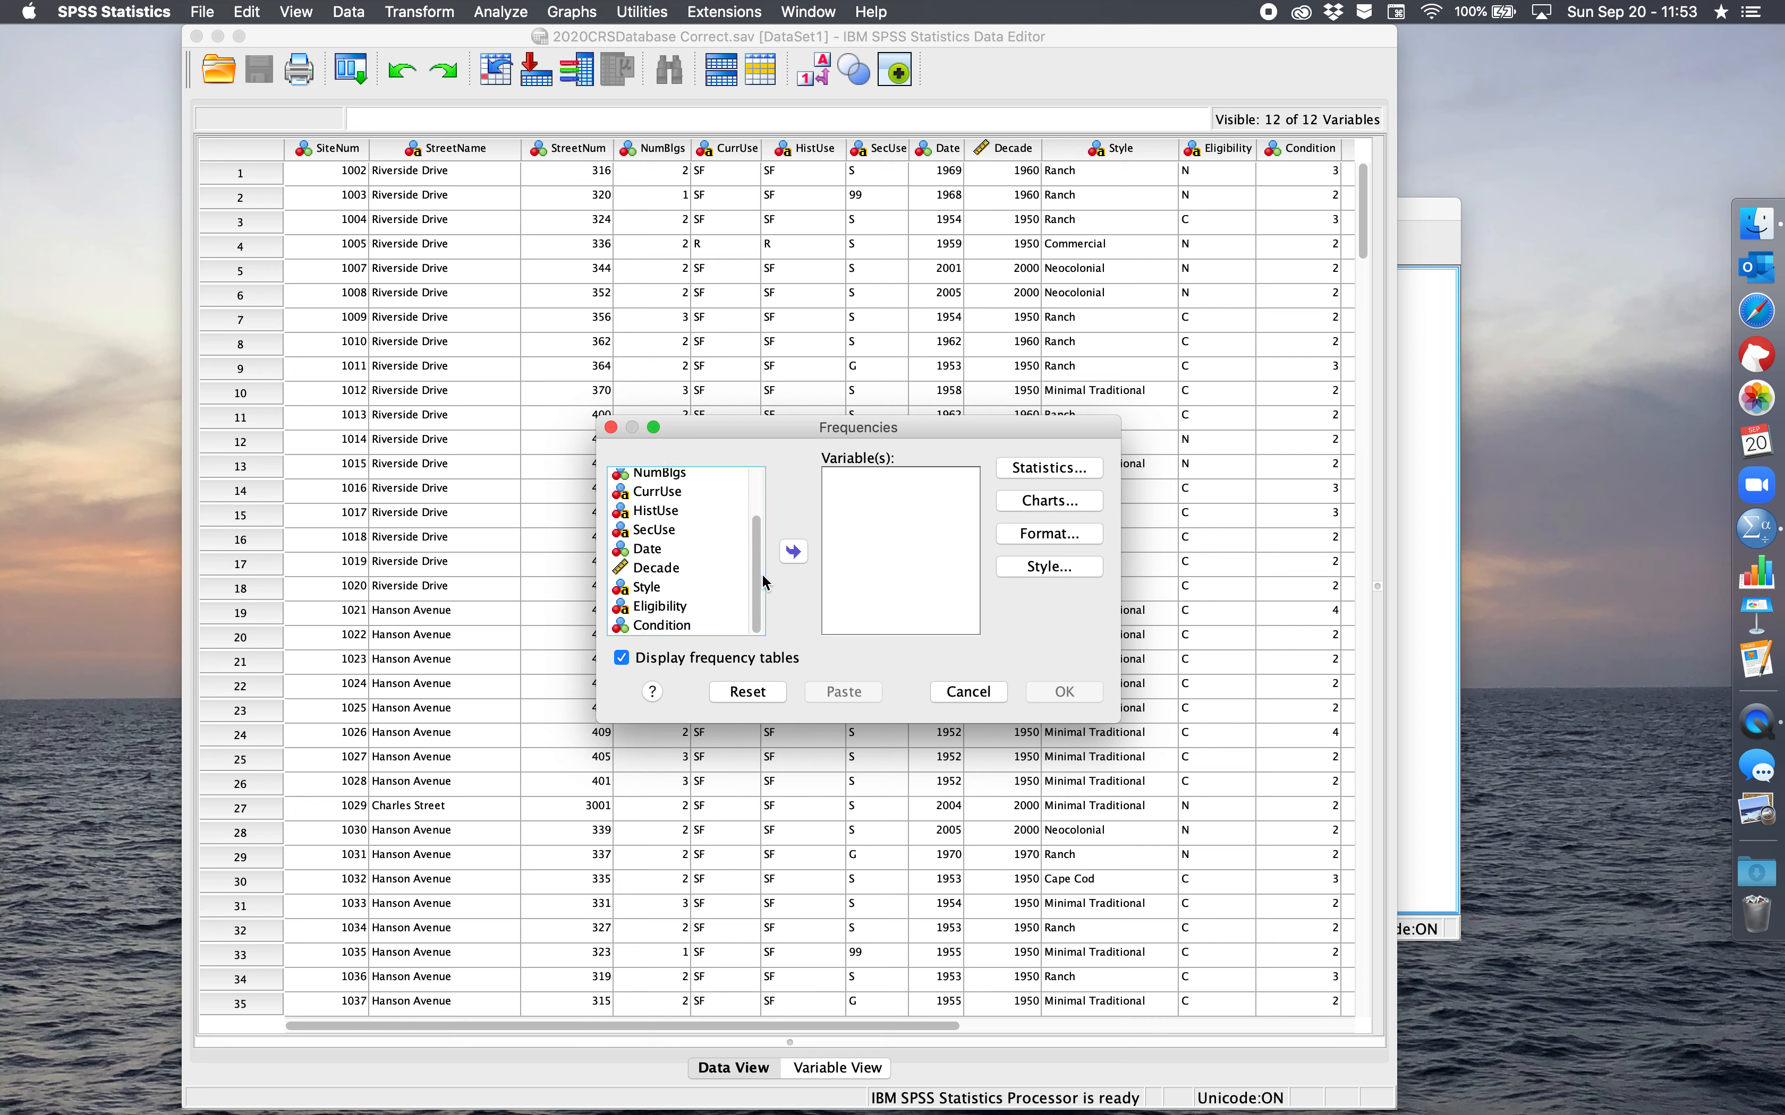
{"action": "scroll", "coordinate": [760, 583], "scroll_direction": "up", "scroll_amount": 5}
{"action": "left_click", "coordinate": [653, 536]}
{"action": "scroll", "coordinate": [652, 537], "scroll_direction": "down", "scroll_amount": 3}
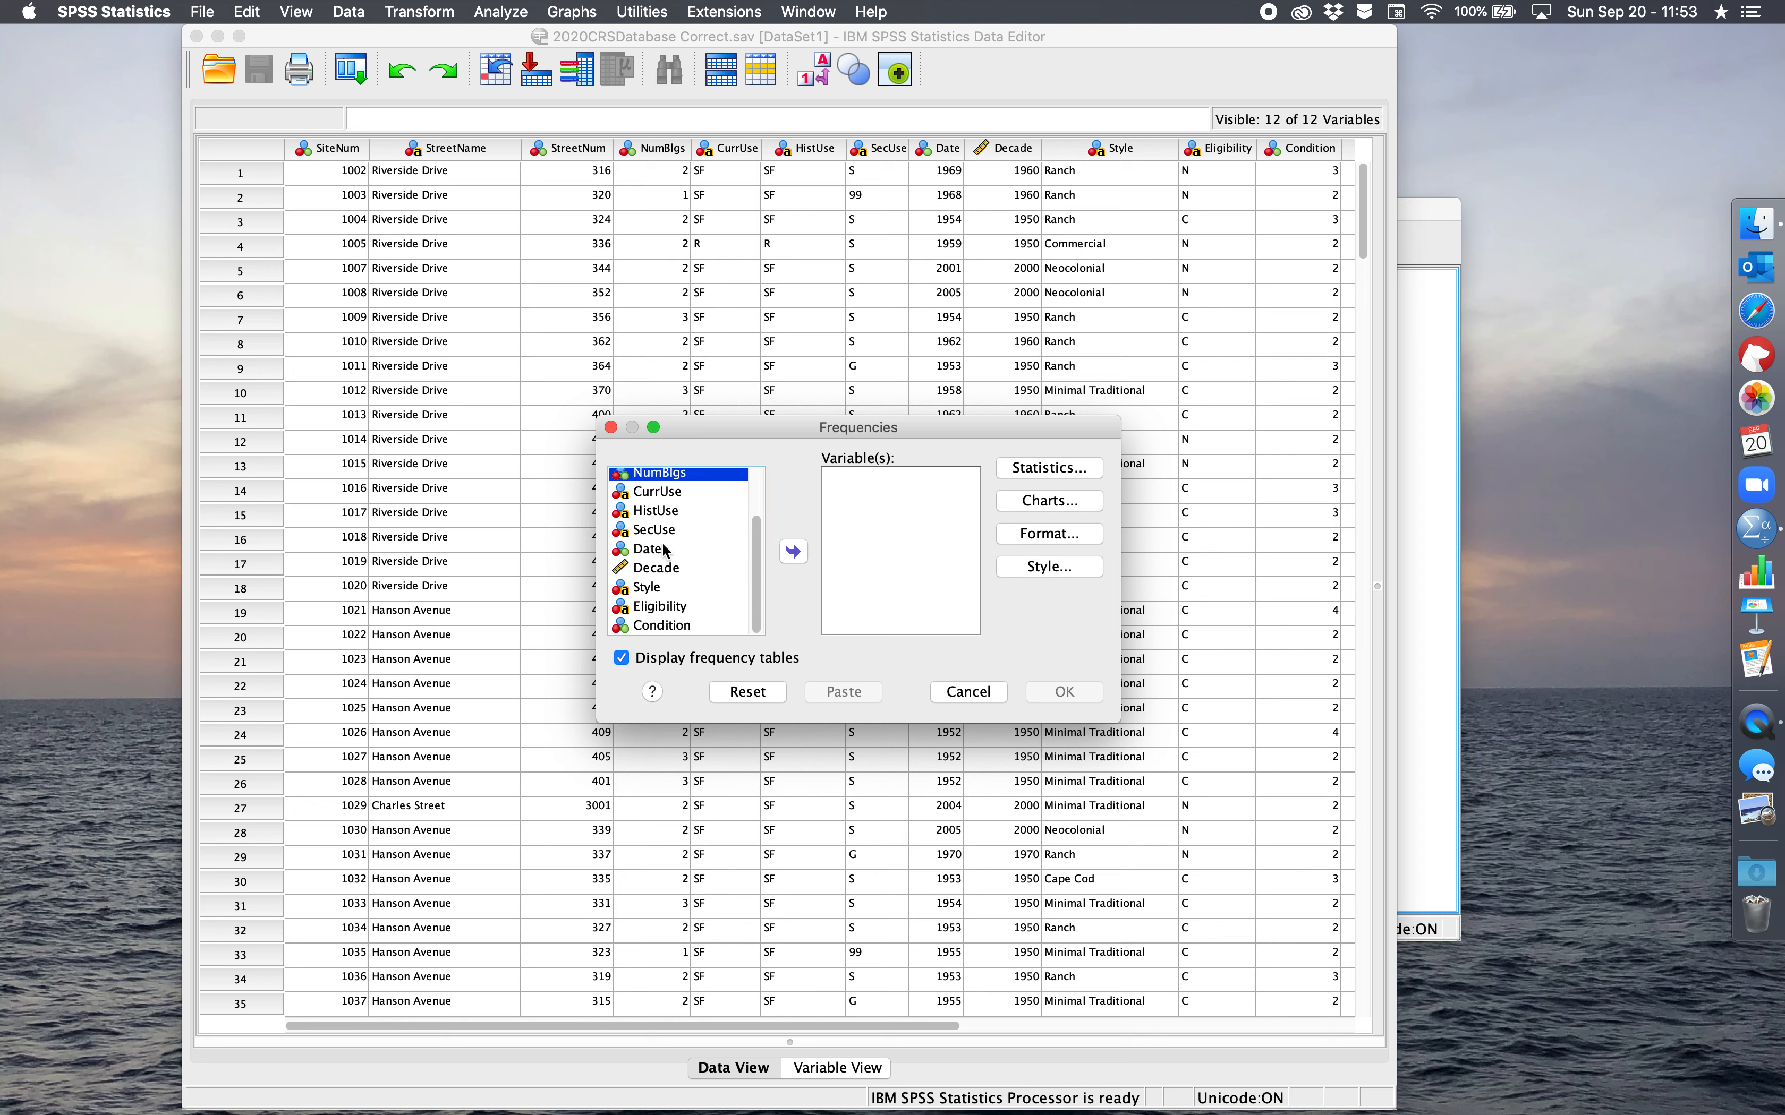
{"action": "left_click", "coordinate": [667, 626], "text": "shift"}
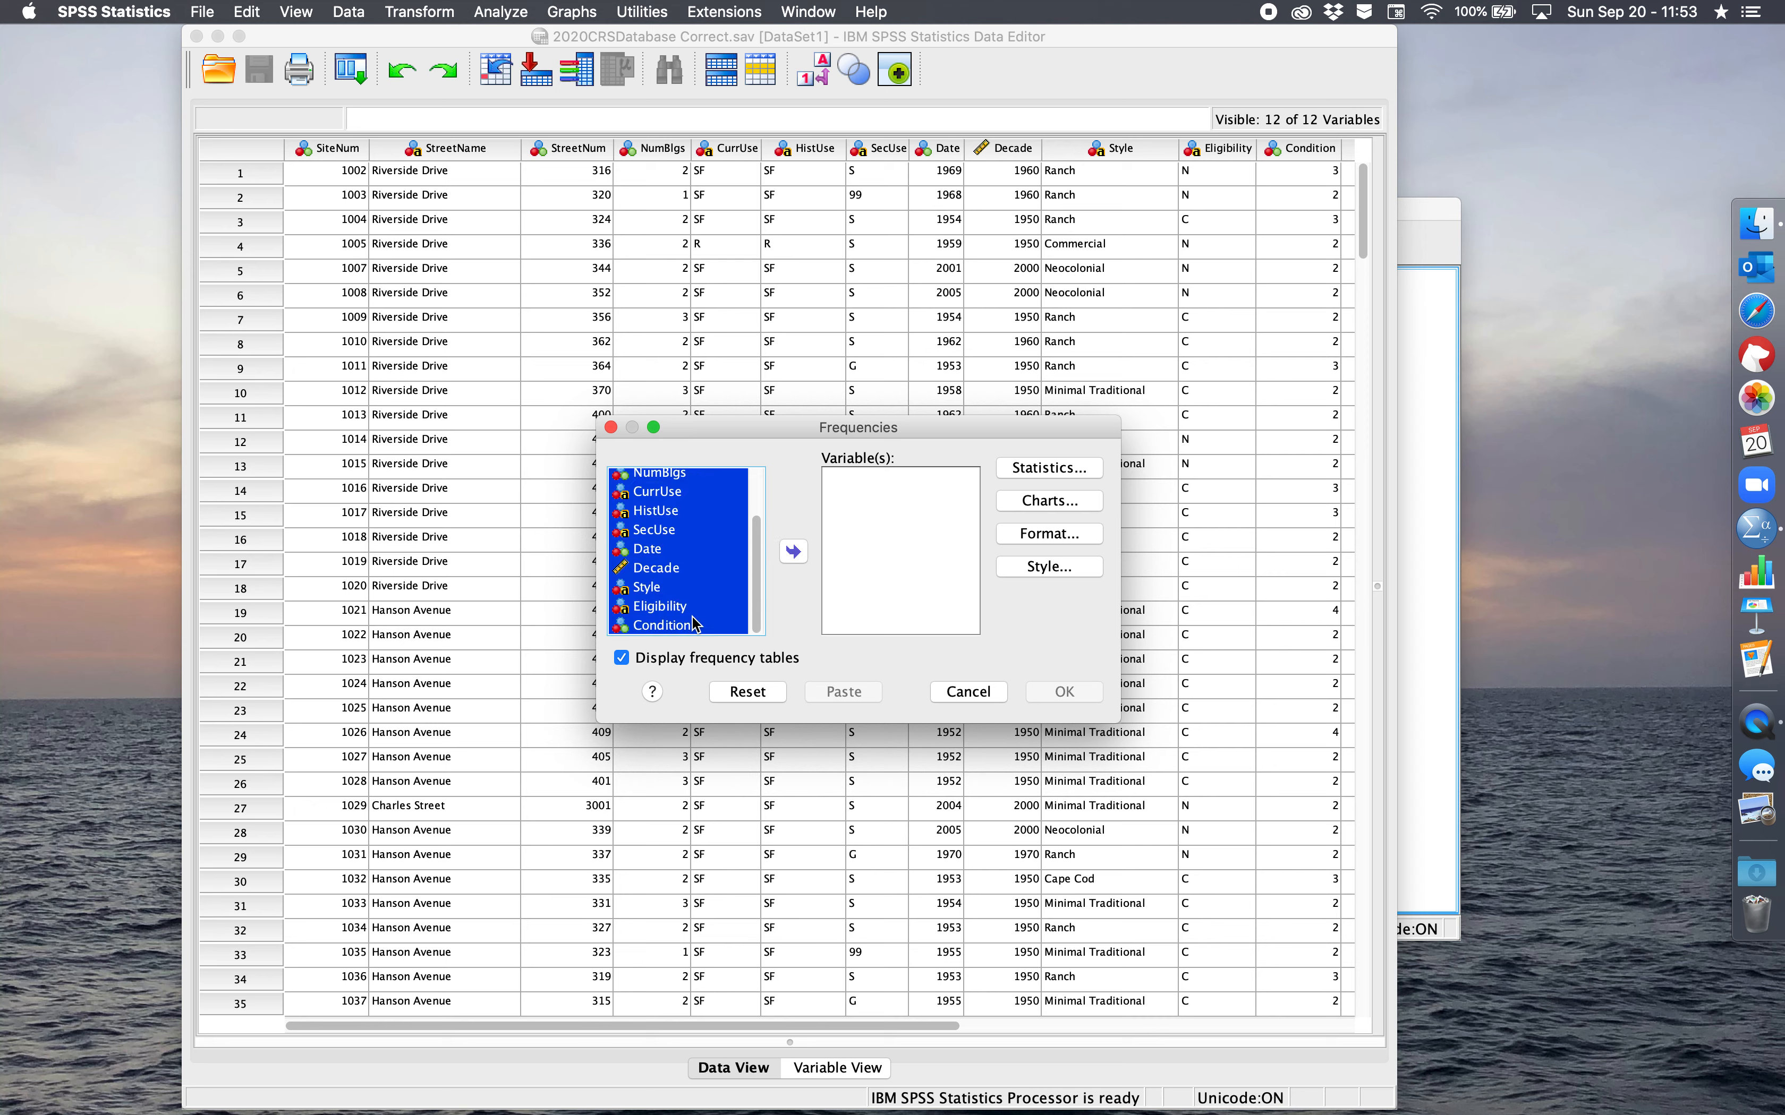
{"action": "left_click", "coordinate": [794, 551]}
Step: Include the mean, median, mode and range in the Frequencies statistics
{"action": "left_click", "coordinate": [1042, 469]}
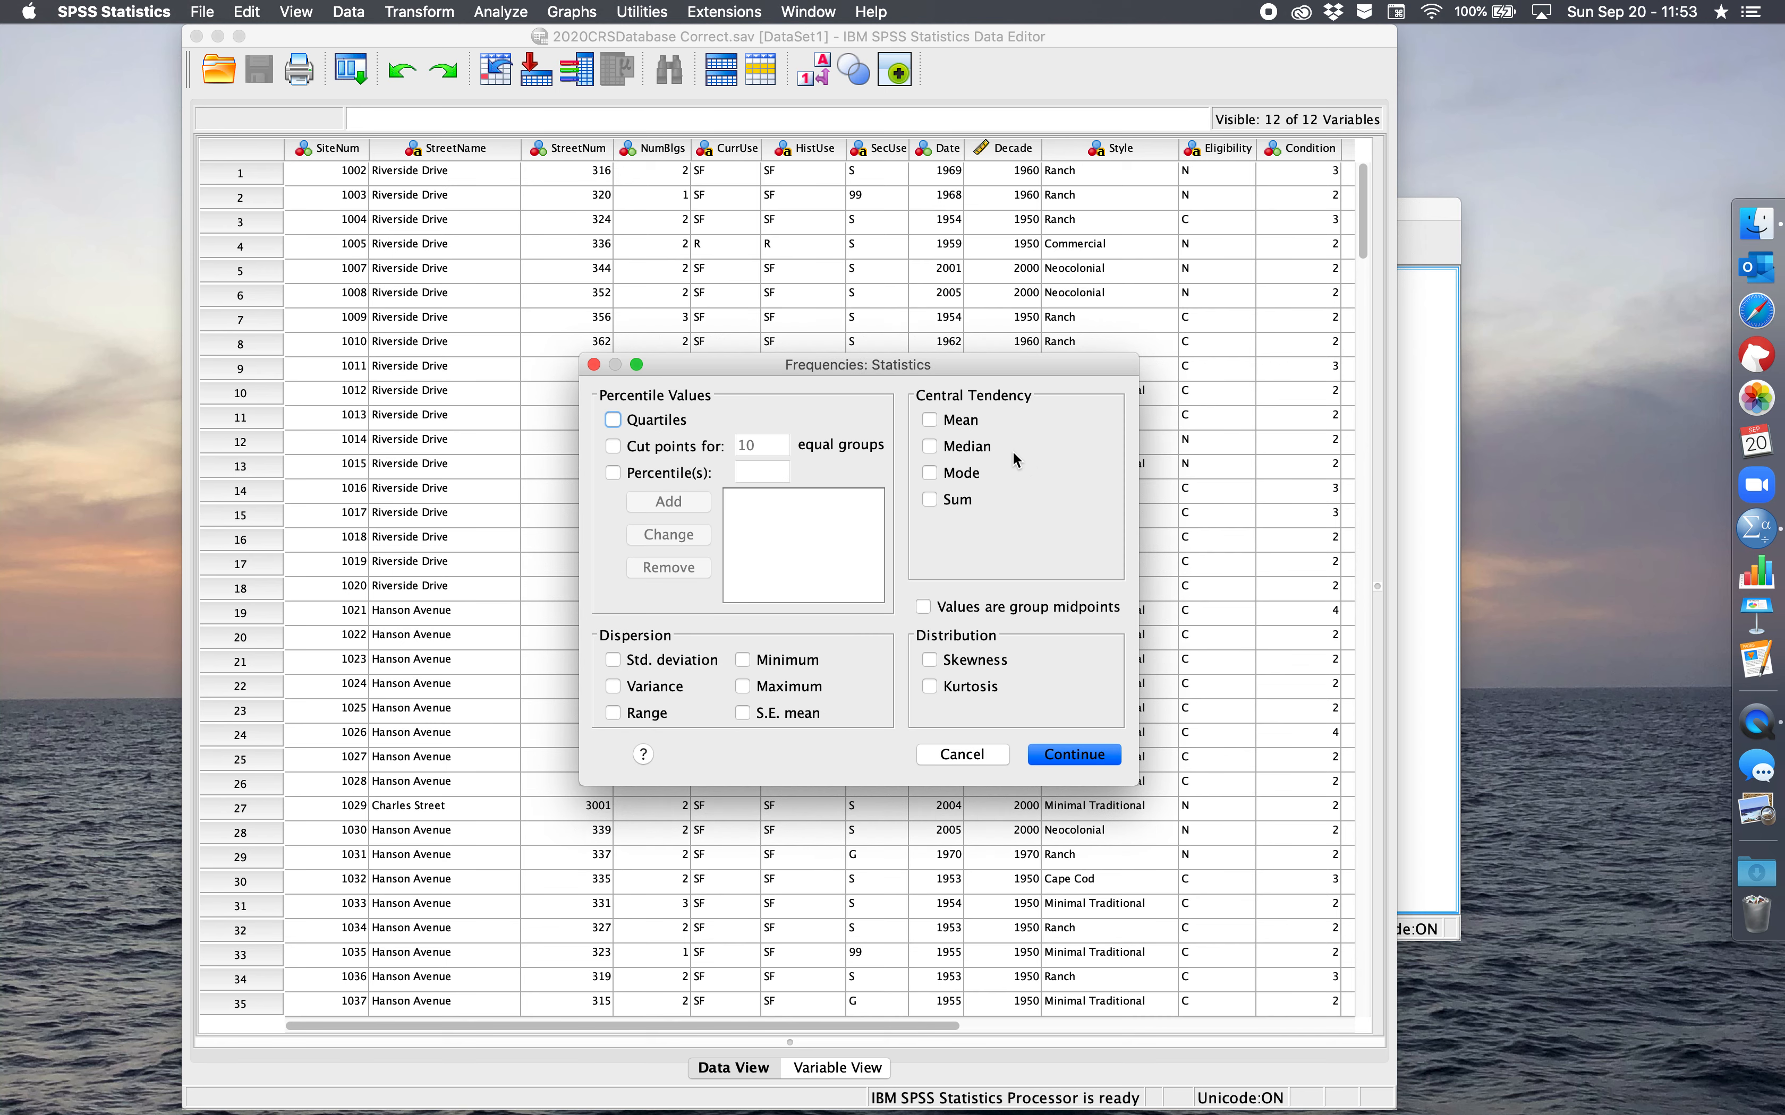
{"action": "left_click", "coordinate": [931, 420]}
{"action": "left_click", "coordinate": [931, 447]}
{"action": "left_click", "coordinate": [930, 472]}
{"action": "left_click", "coordinate": [618, 714]}
{"action": "left_click", "coordinate": [1065, 755]}
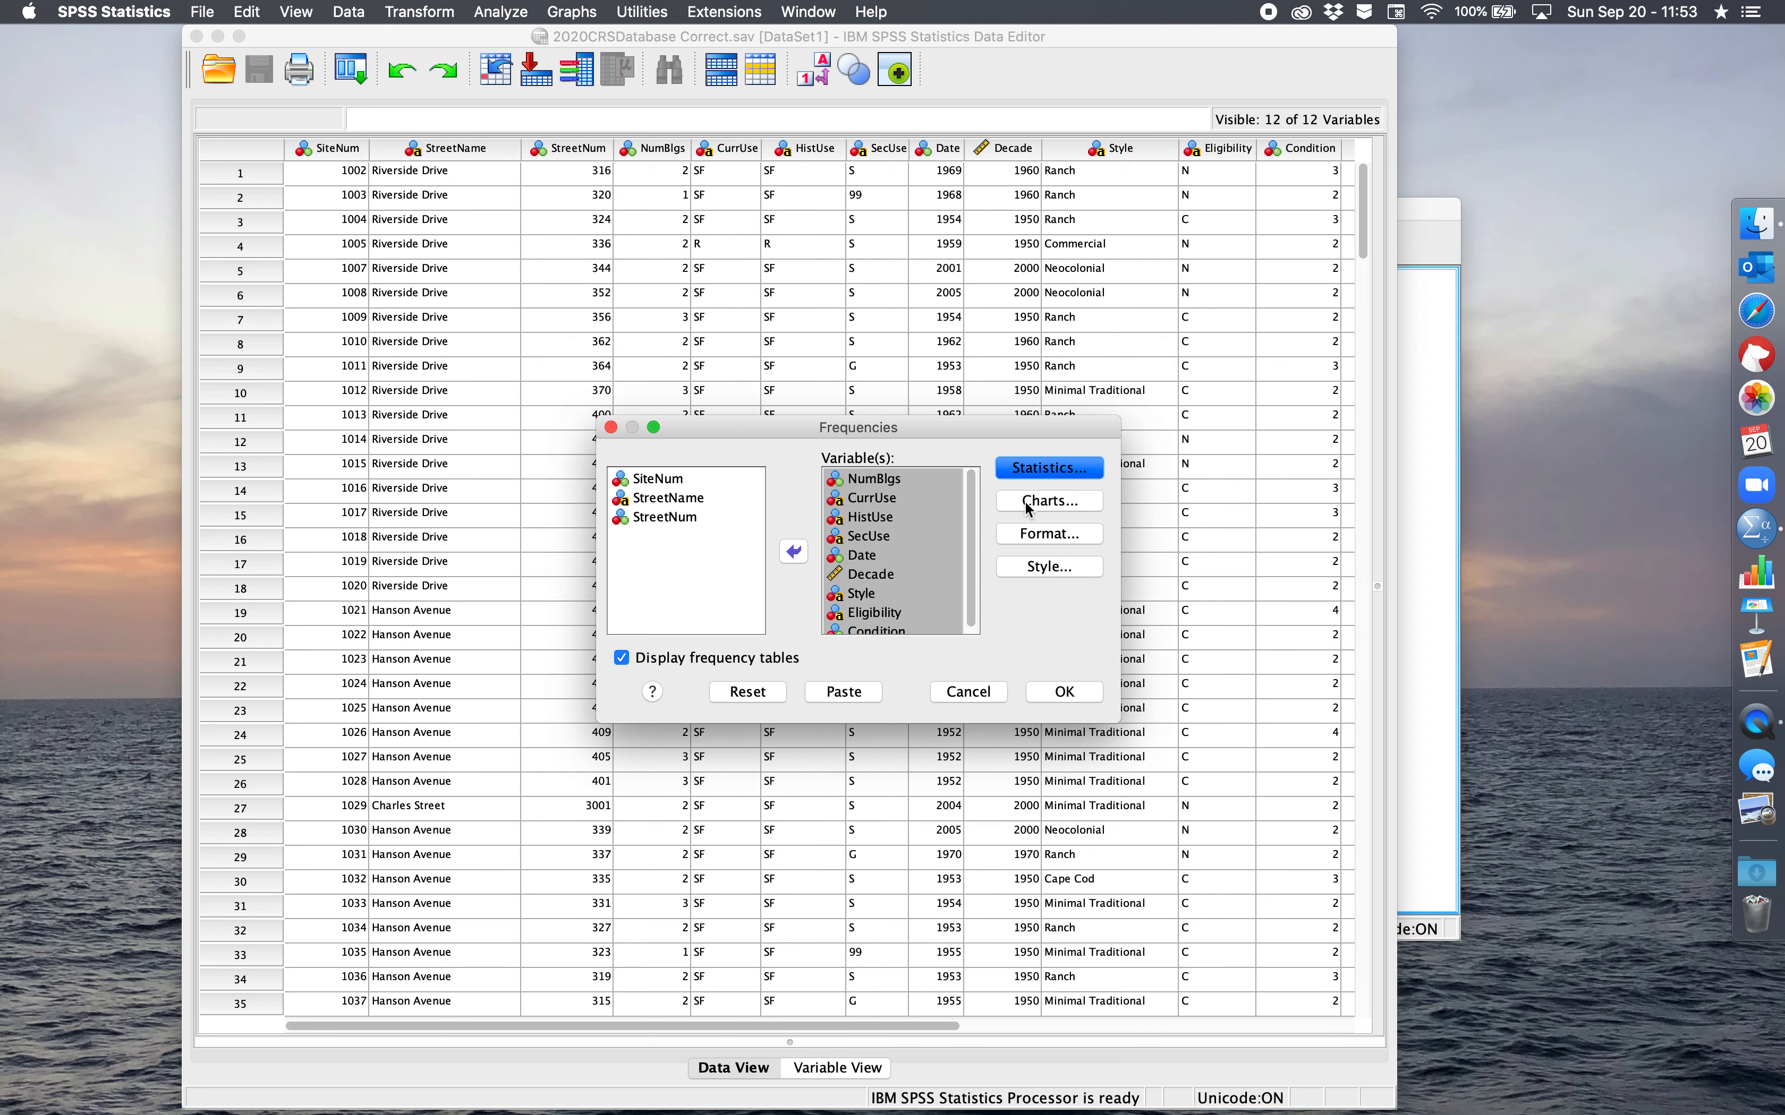
Step: Add bar charts of frequencies to the Frequencies analysis, keep the default output format and run it
{"action": "left_click", "coordinate": [1044, 502]}
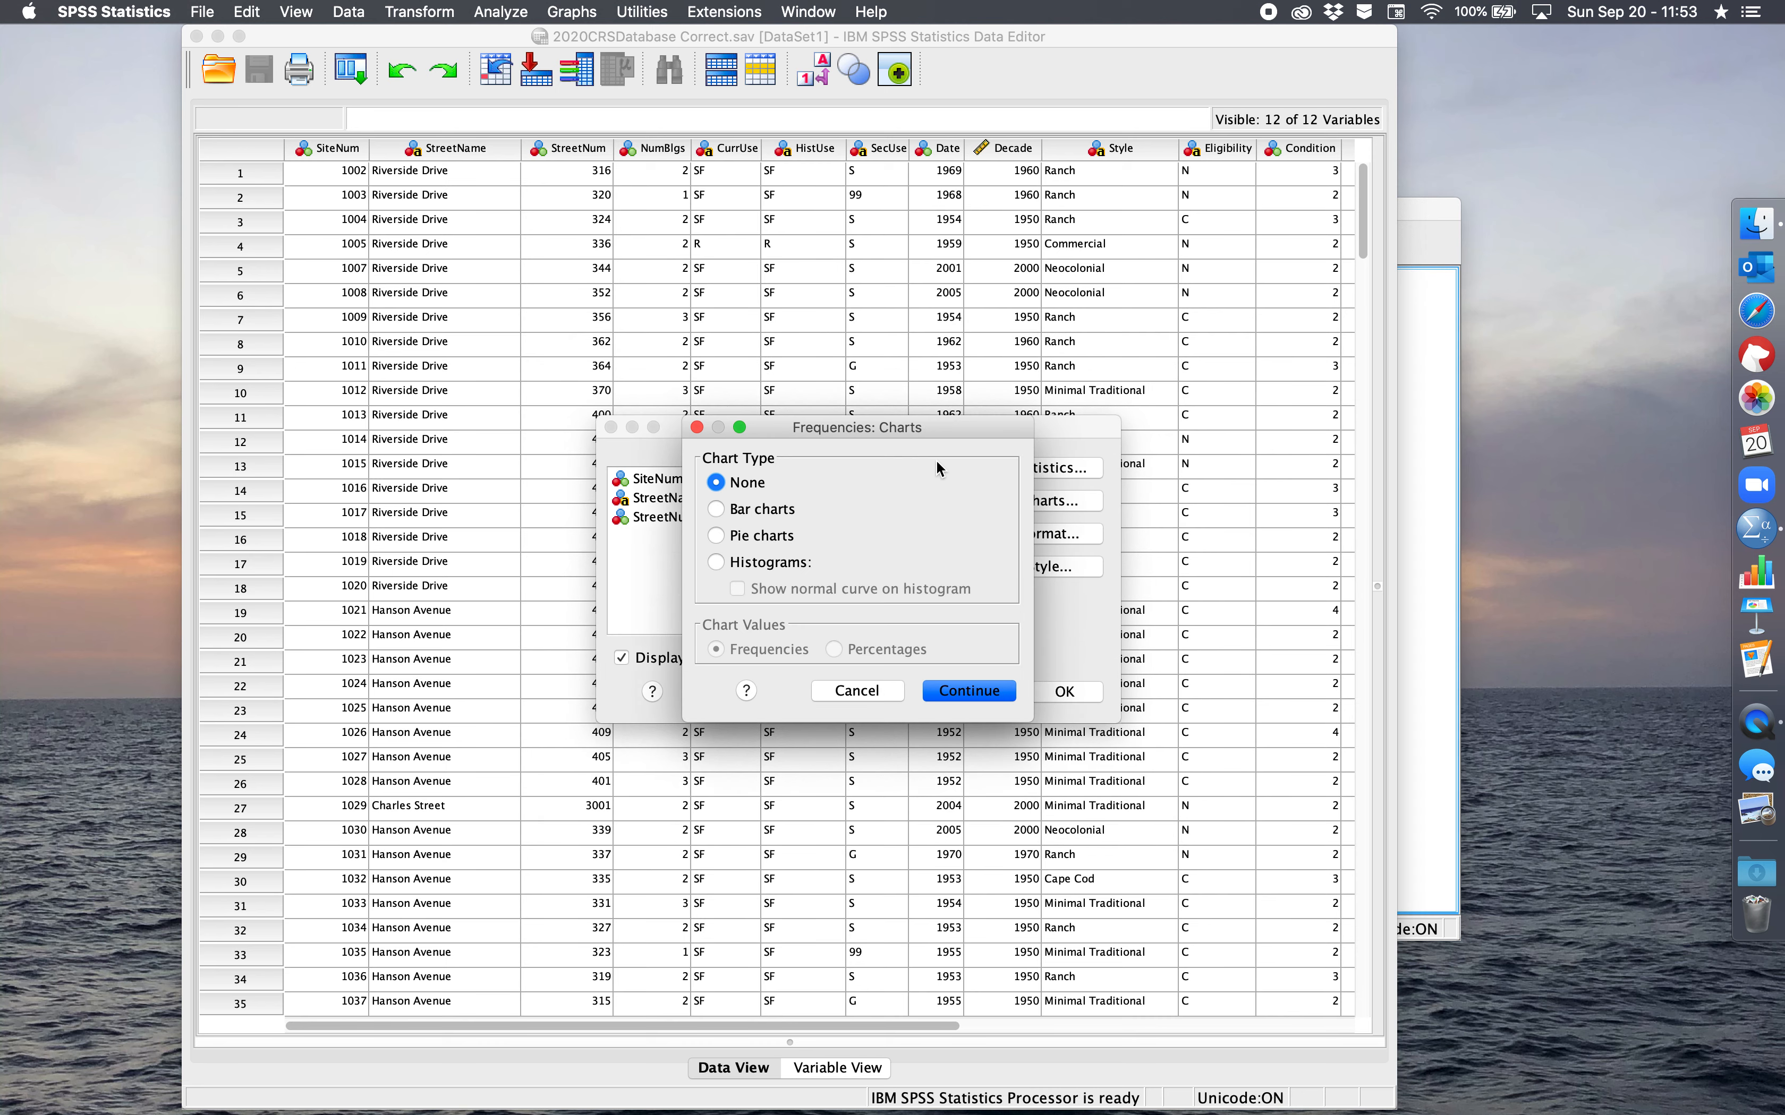
{"action": "left_click", "coordinate": [745, 515]}
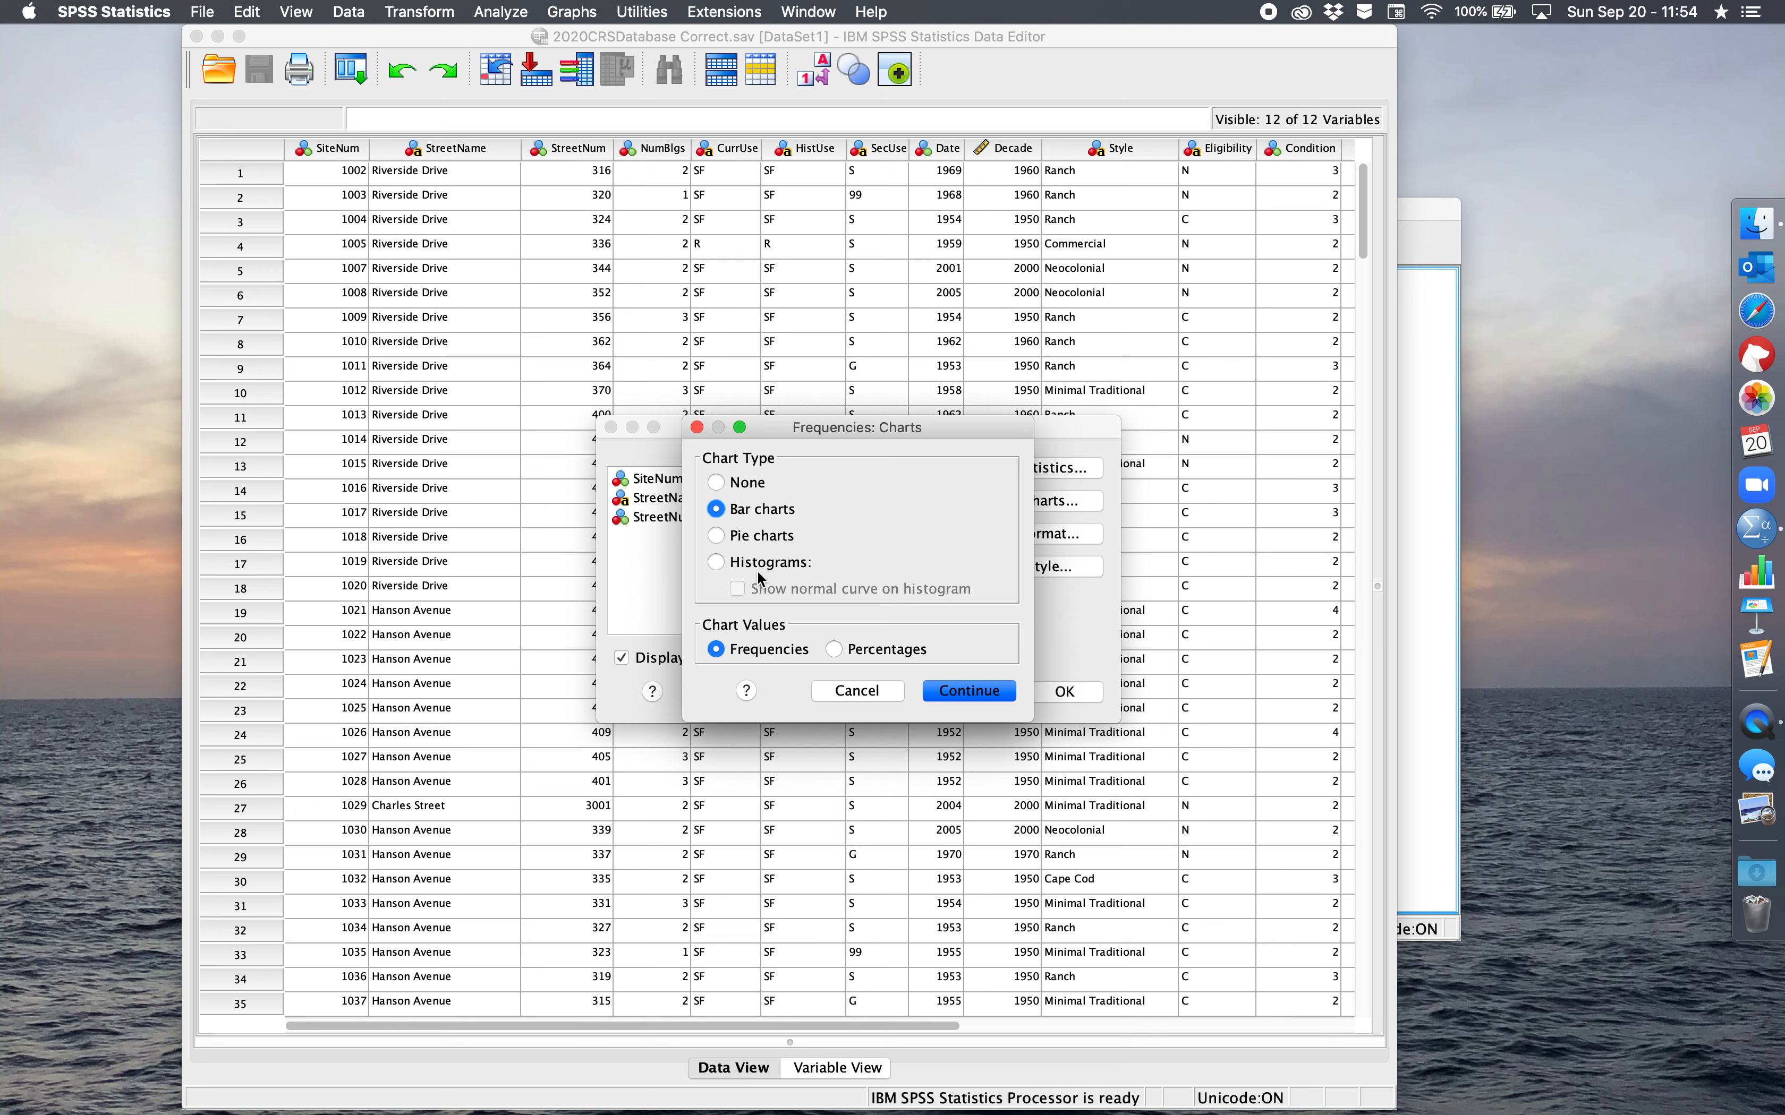
{"action": "left_click", "coordinate": [970, 692]}
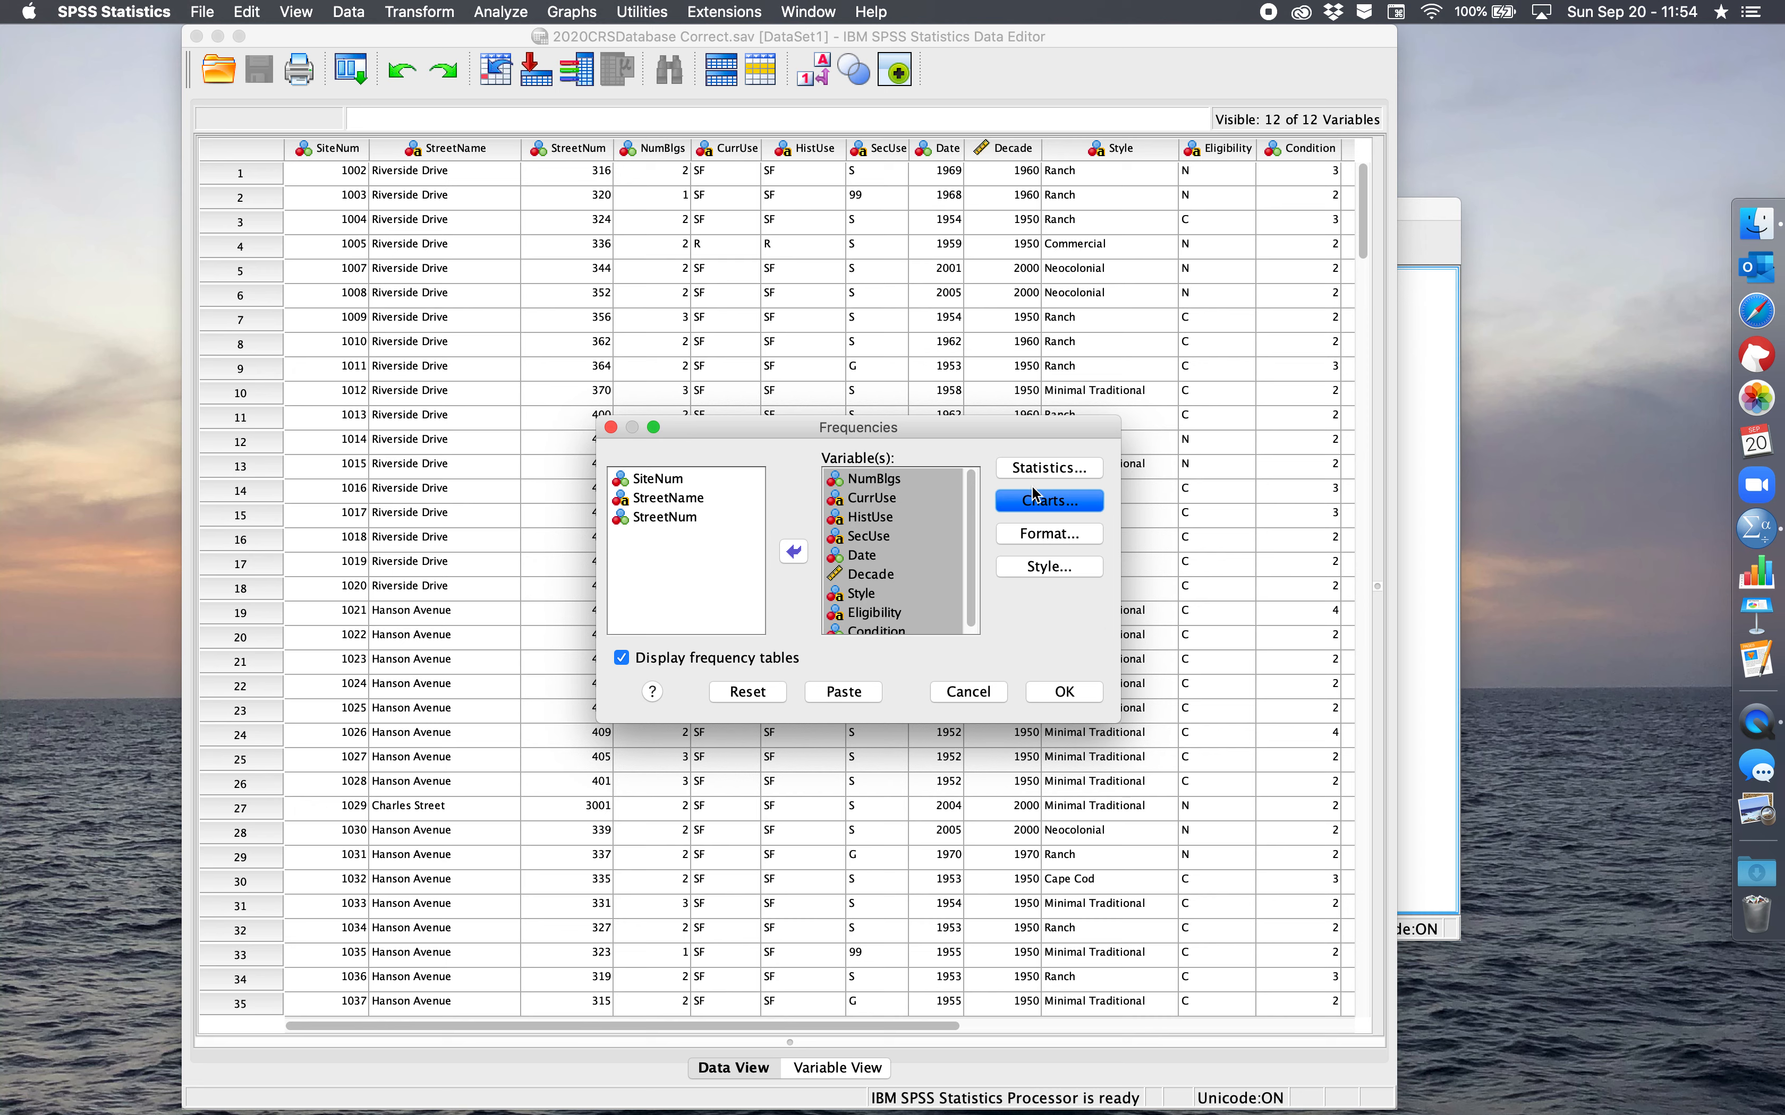
{"action": "left_click", "coordinate": [1055, 535]}
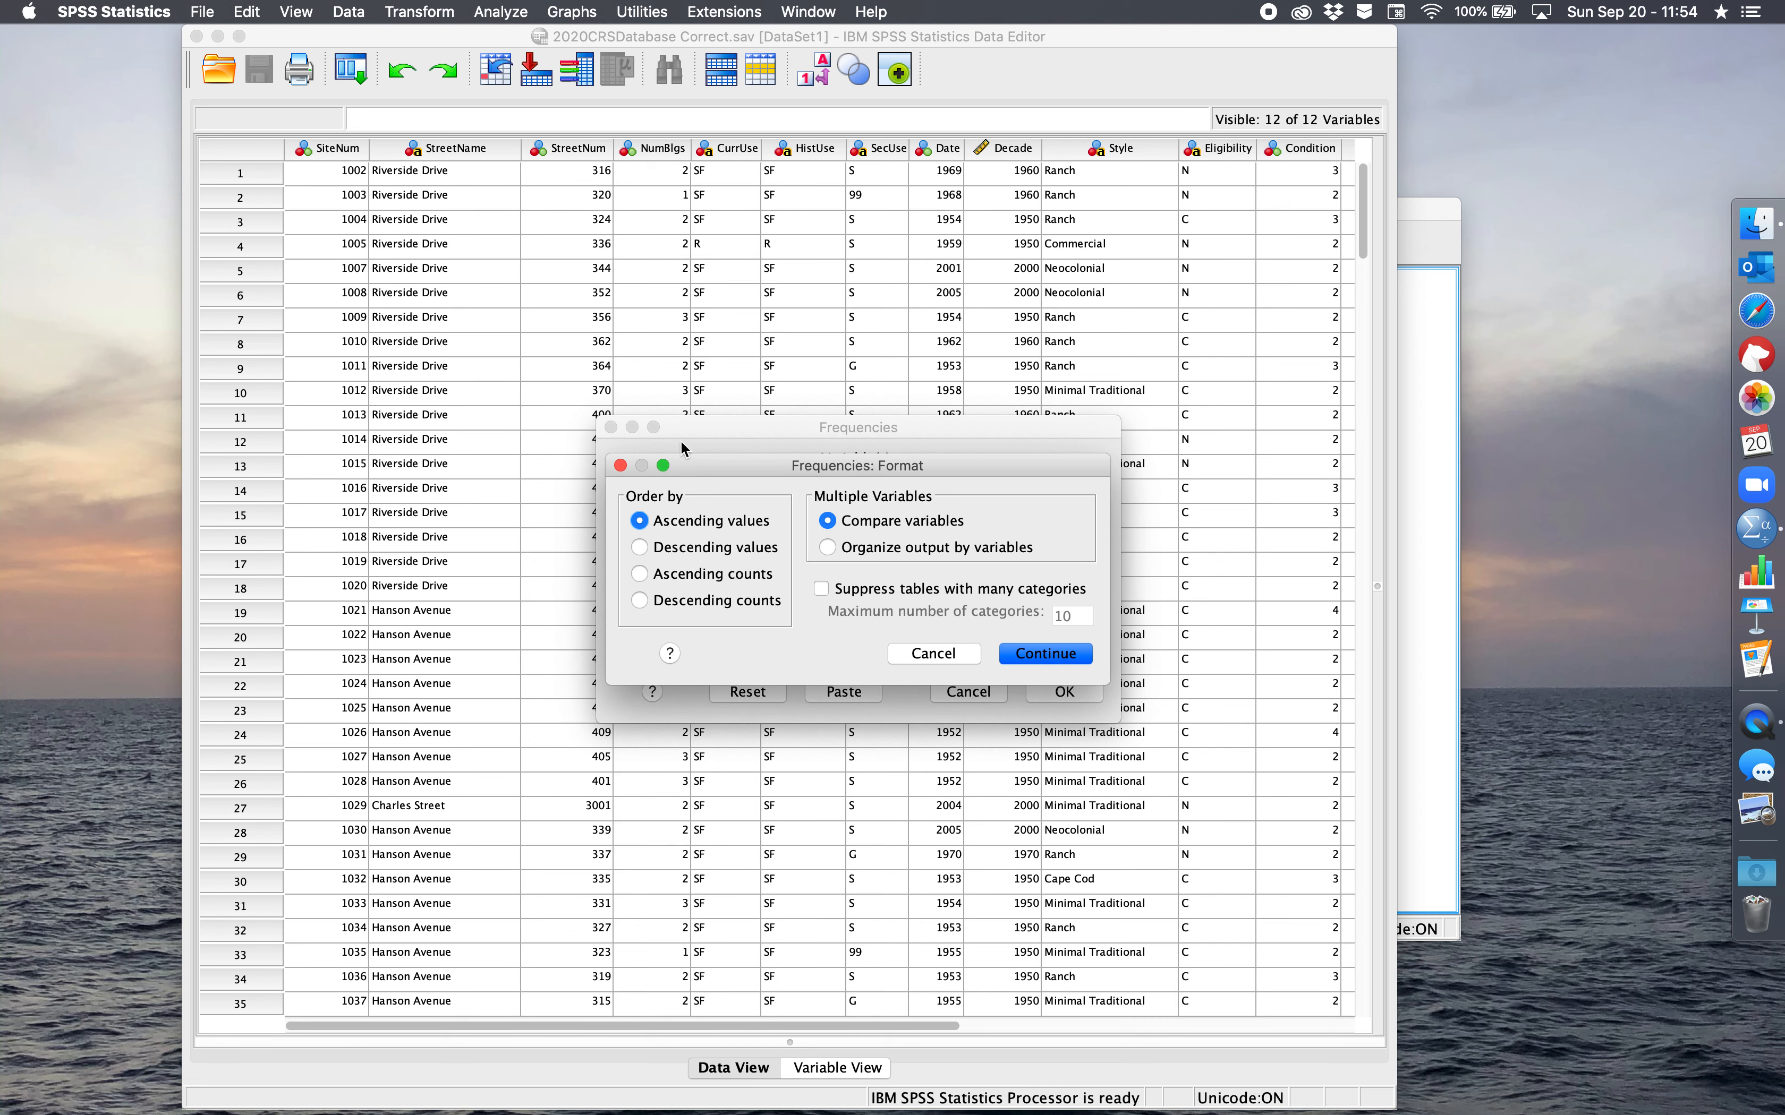
{"action": "left_click", "coordinate": [1048, 654]}
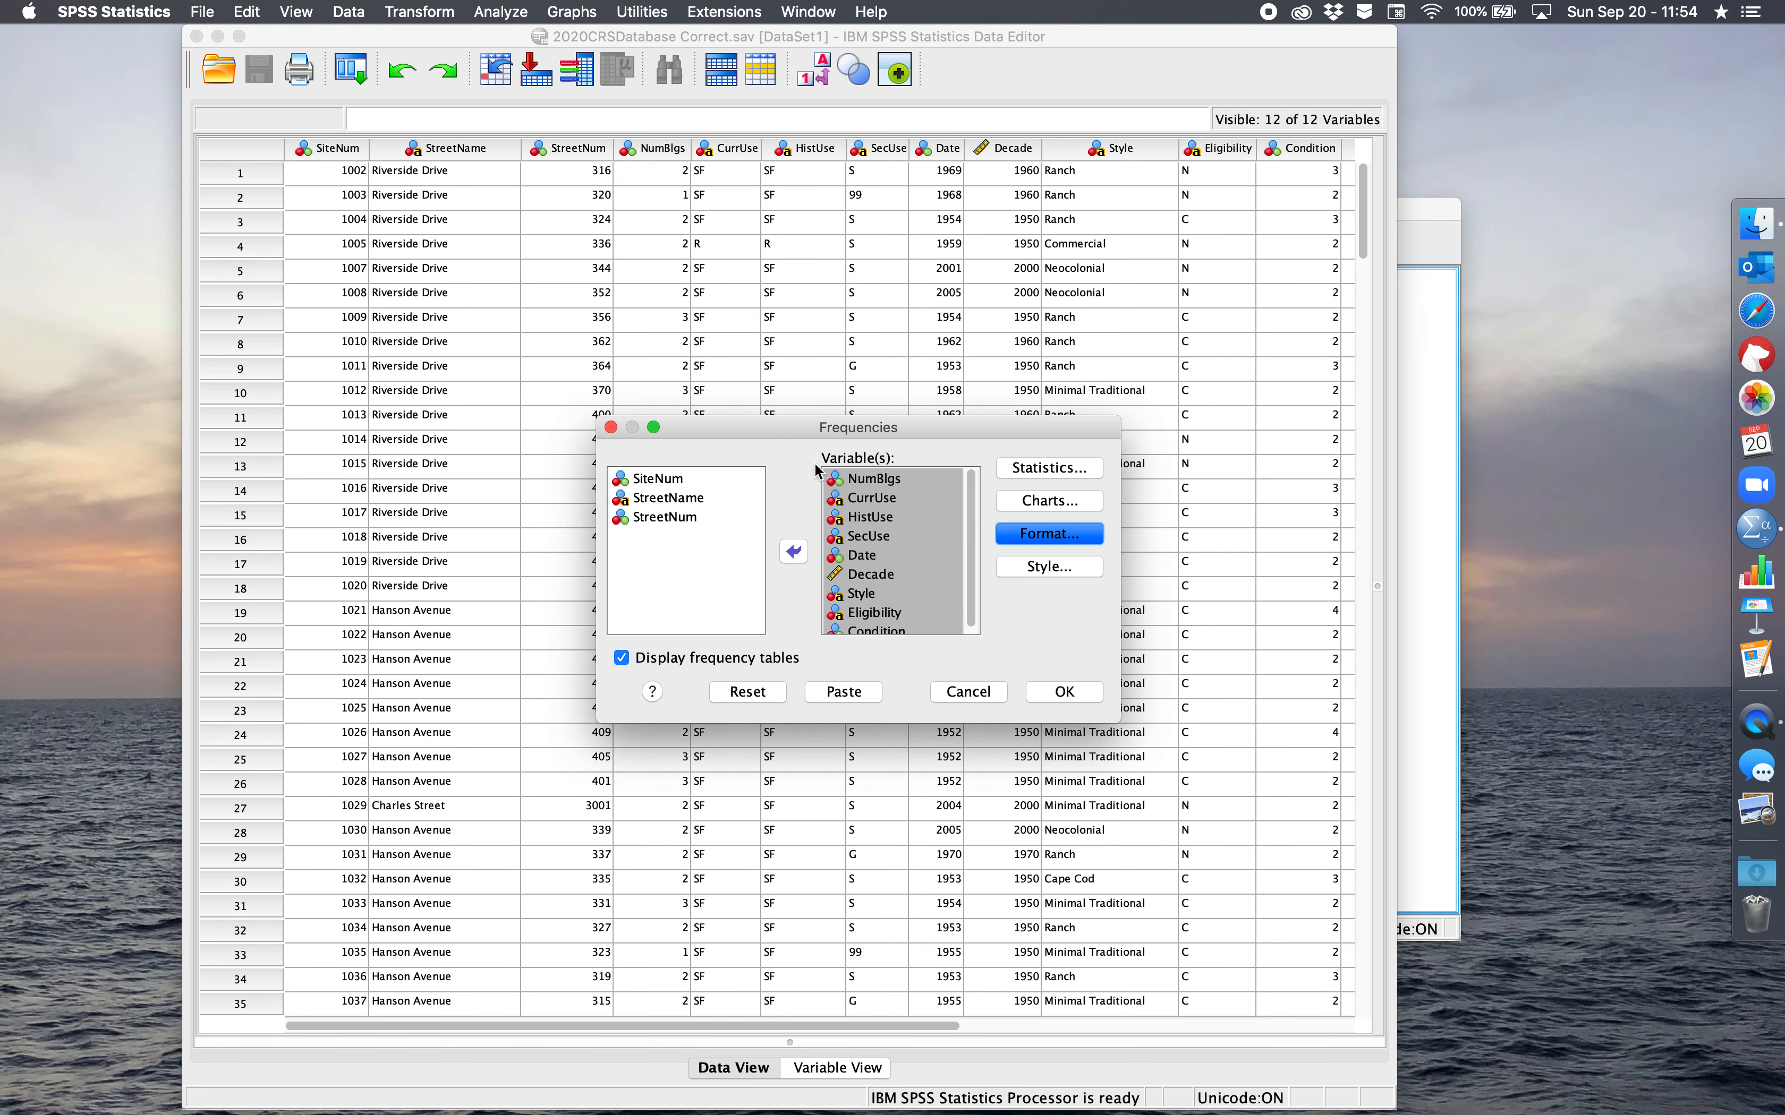
{"action": "left_click", "coordinate": [1066, 694]}
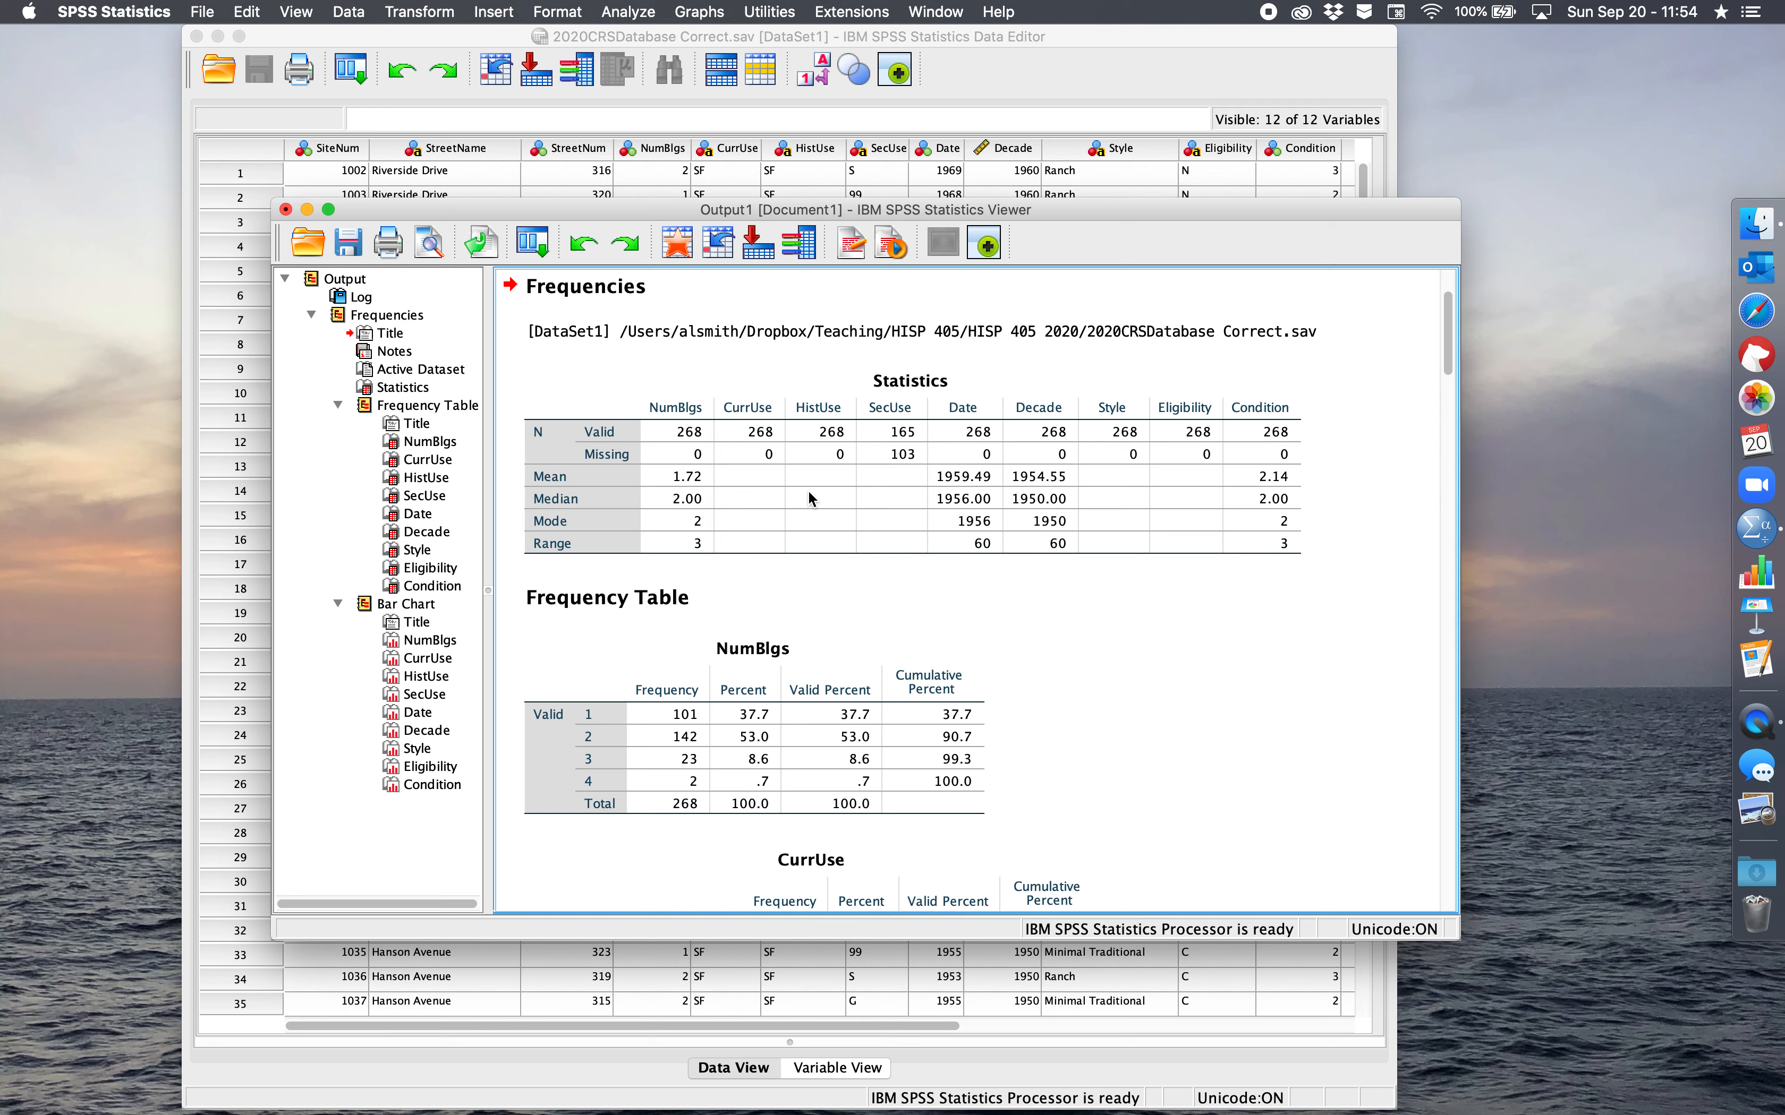
Step: Examine the Statistics table and the frequency tables for NumBlgs, CurrUse, HistUse and SecUse
{"action": "left_click", "coordinate": [1103, 453]}
{"action": "scroll", "coordinate": [1185, 701], "scroll_direction": "down", "scroll_amount": 5}
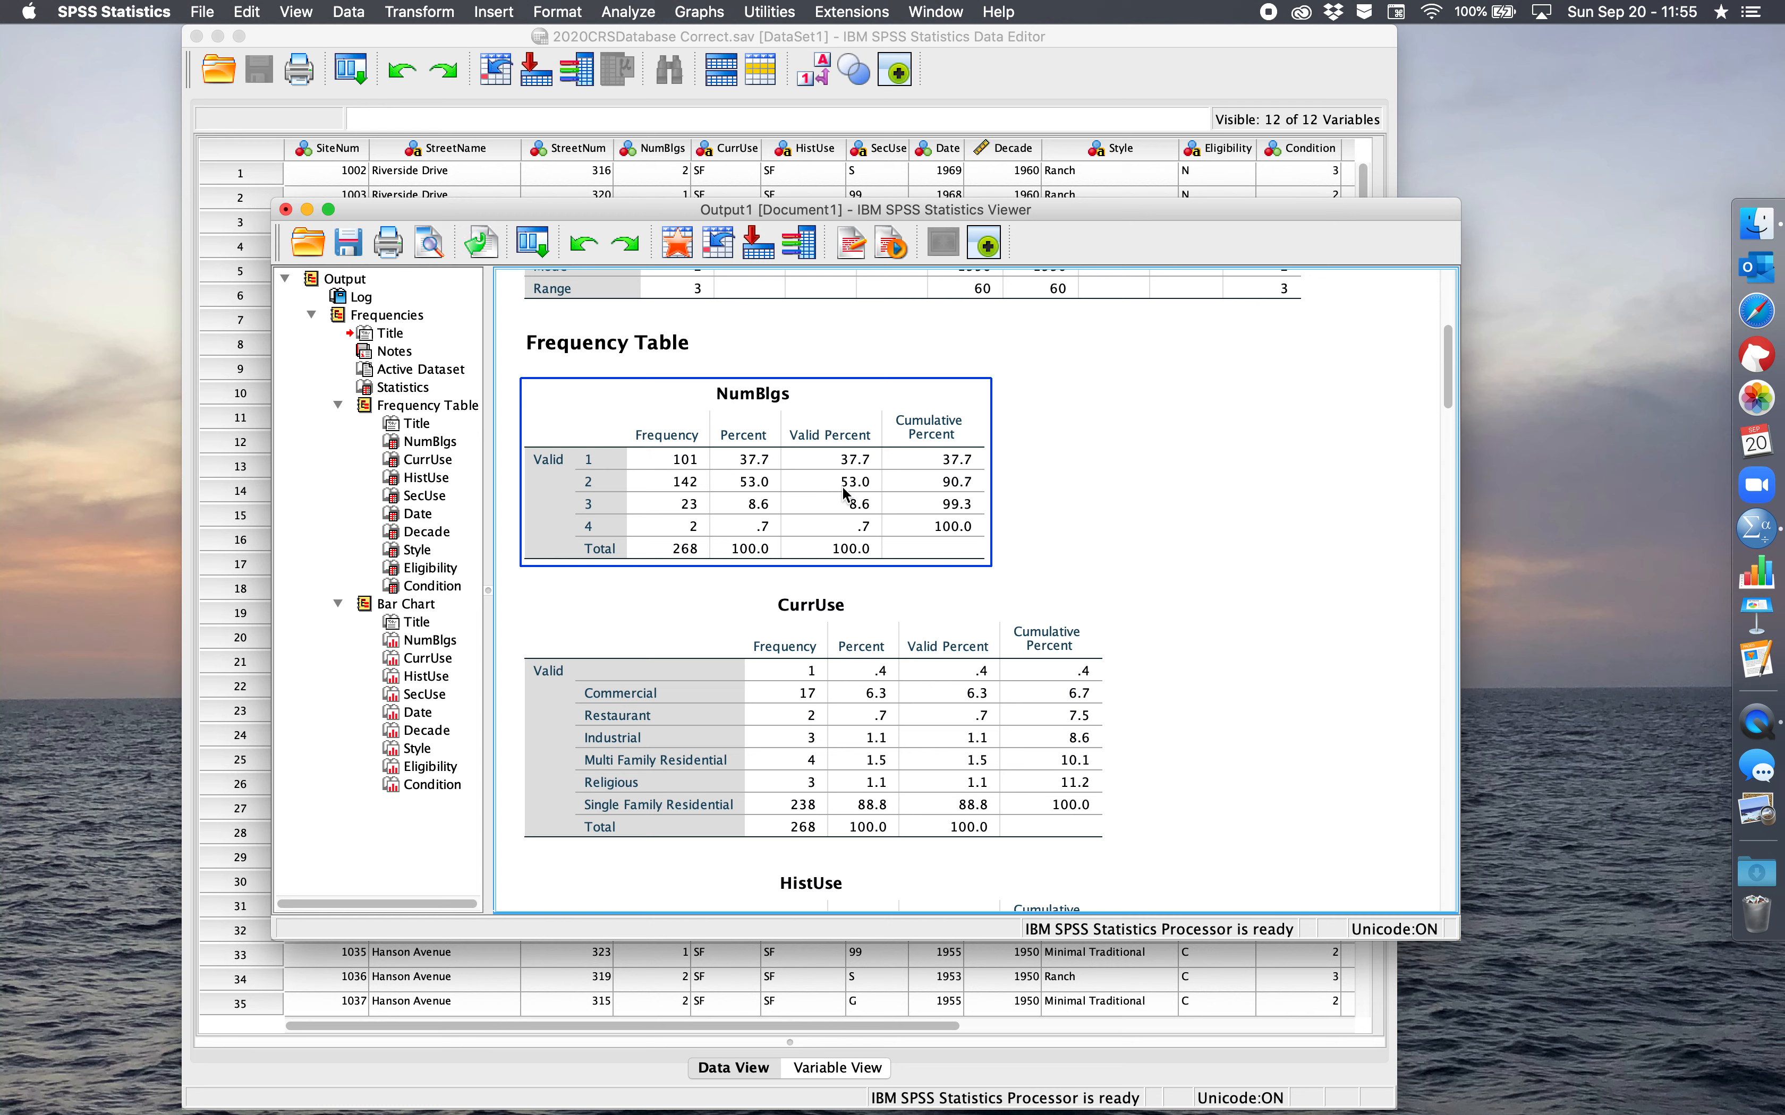
{"action": "scroll", "coordinate": [863, 505], "scroll_direction": "down", "scroll_amount": 1}
{"action": "scroll", "coordinate": [865, 498], "scroll_direction": "down", "scroll_amount": 3}
{"action": "left_click", "coordinate": [866, 498]}
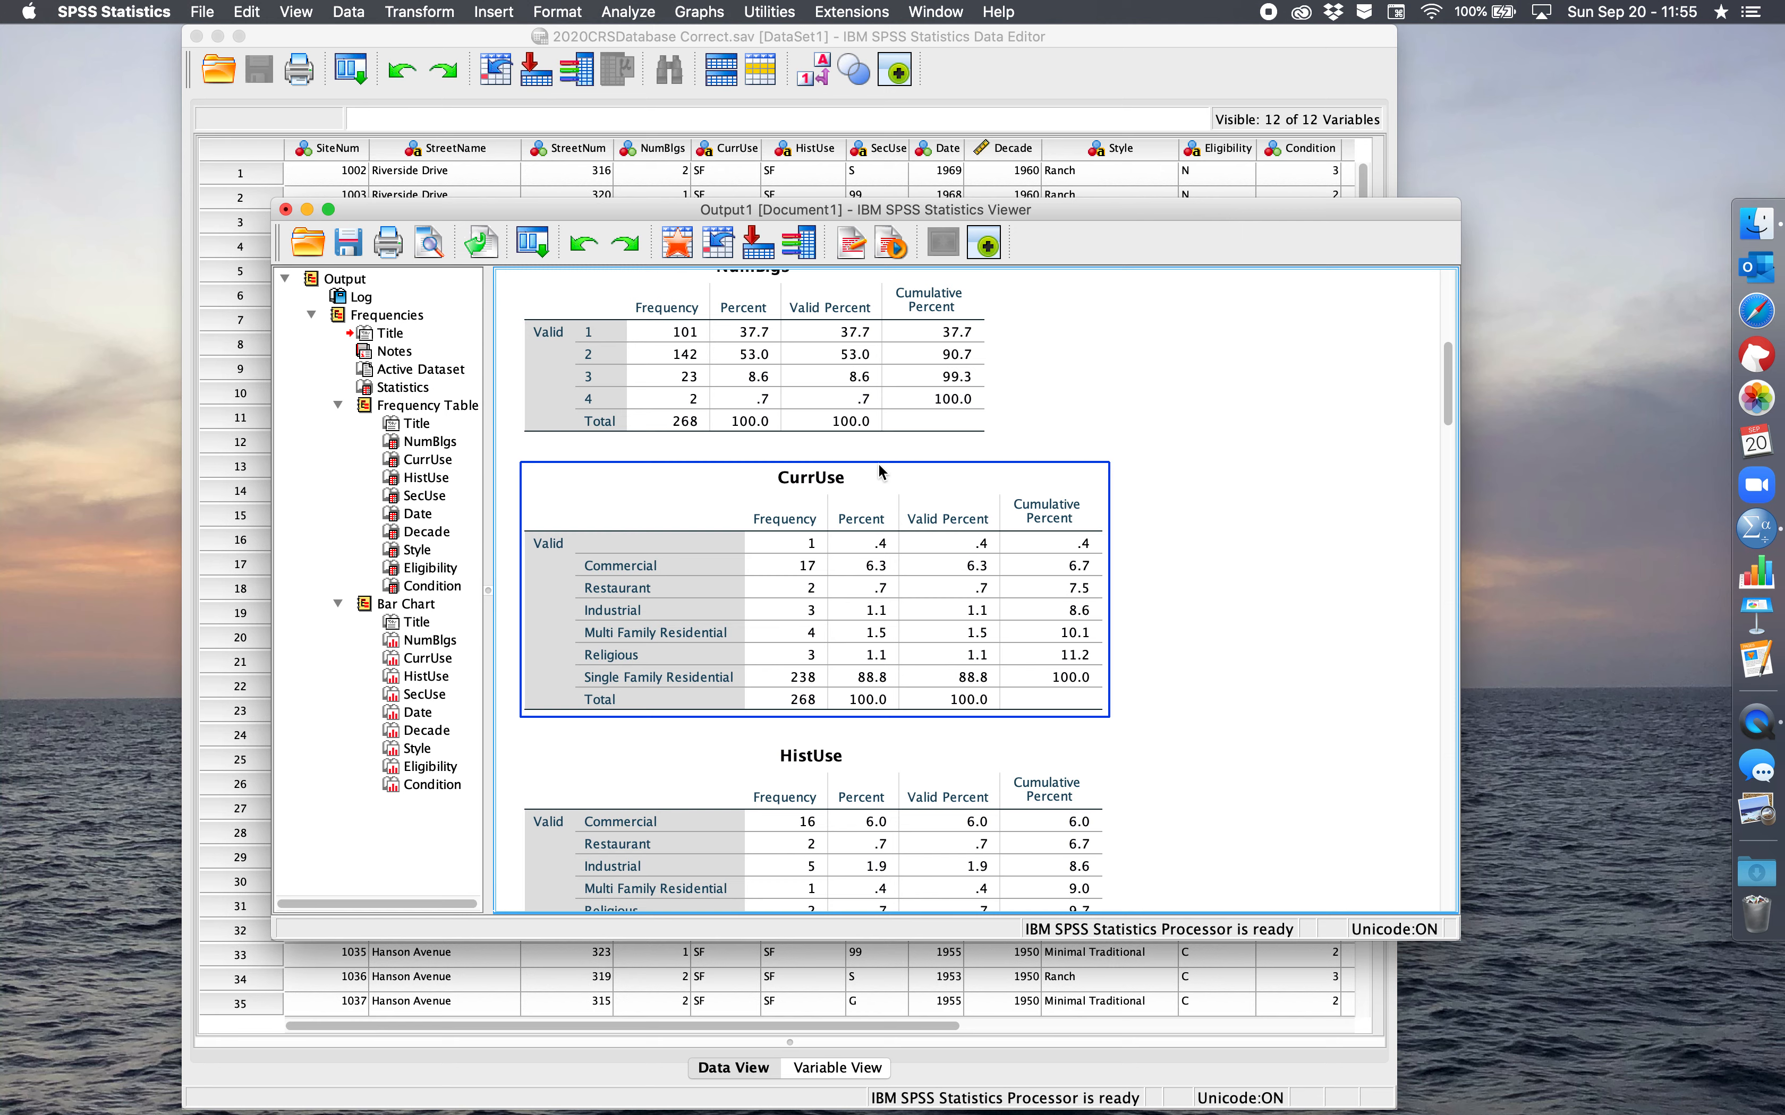
{"action": "scroll", "coordinate": [809, 491], "scroll_direction": "down", "scroll_amount": 10}
{"action": "scroll", "coordinate": [782, 413], "scroll_direction": "up", "scroll_amount": 8}
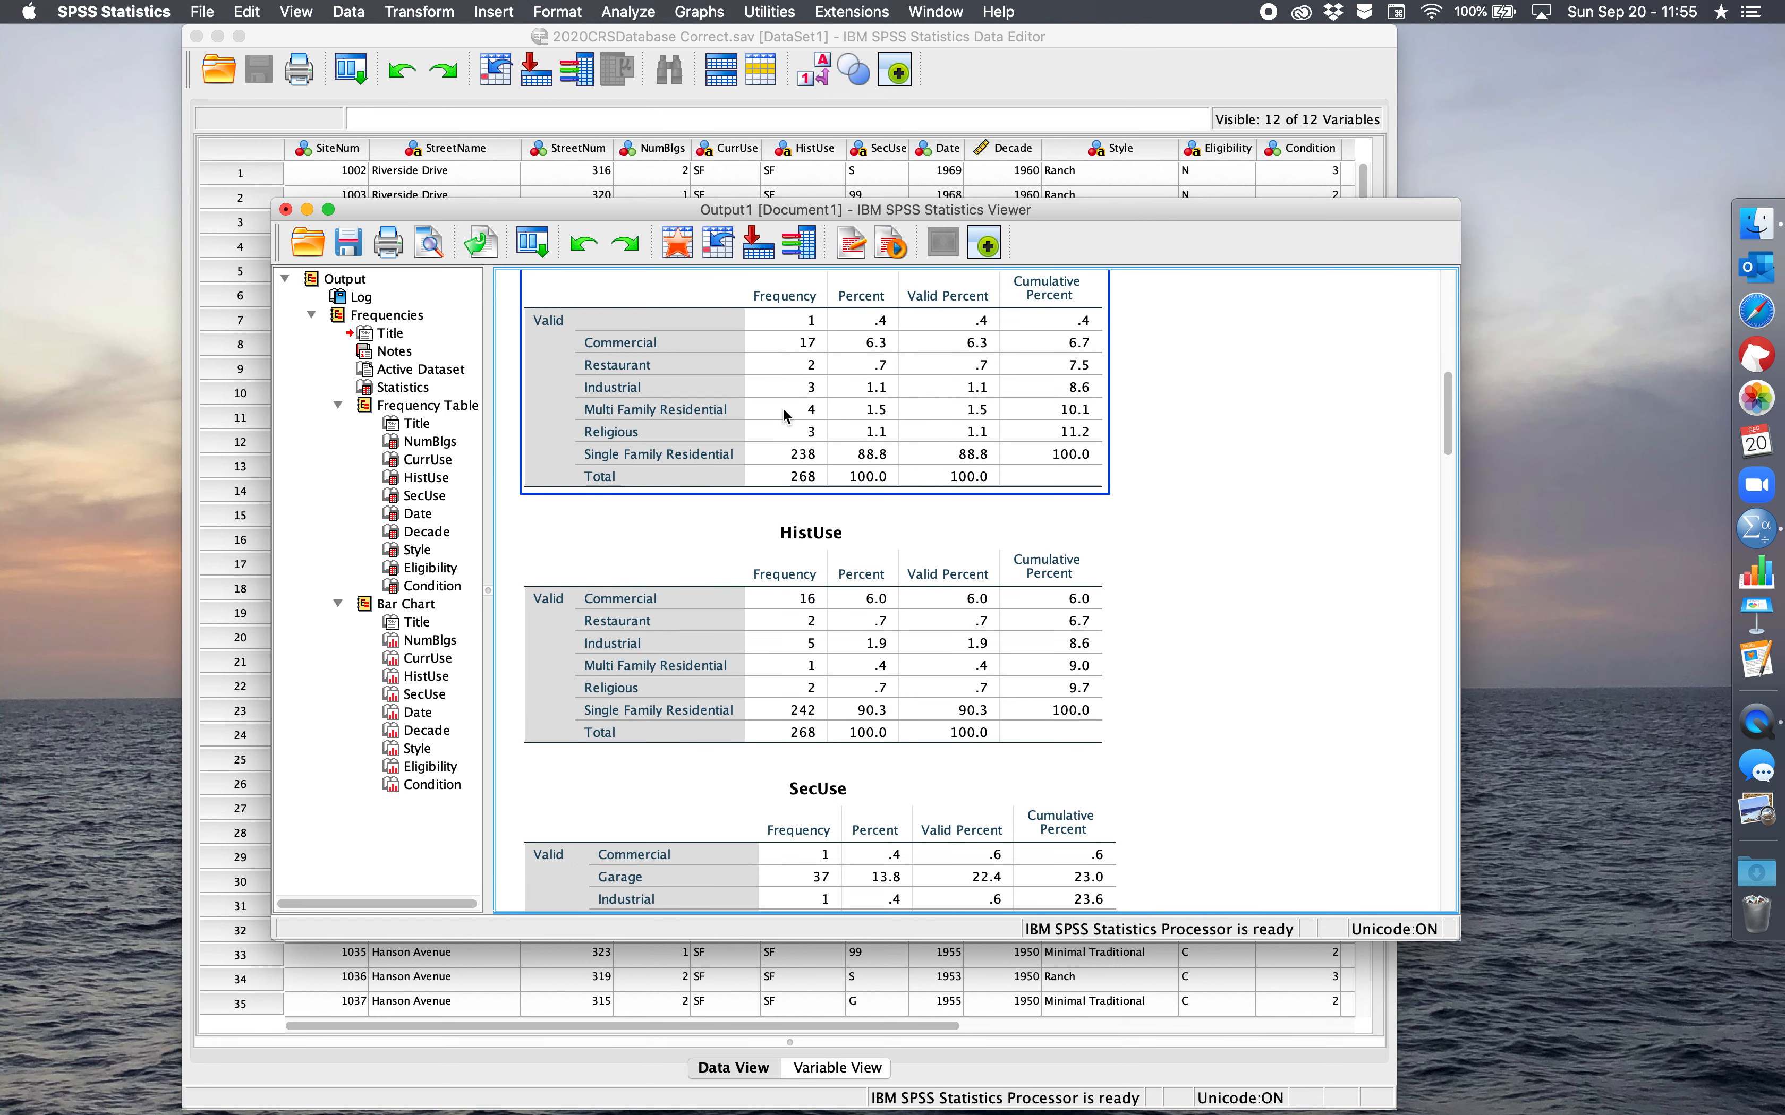
{"action": "scroll", "coordinate": [833, 419], "scroll_direction": "down", "scroll_amount": 12}
{"action": "left_click", "coordinate": [854, 500]}
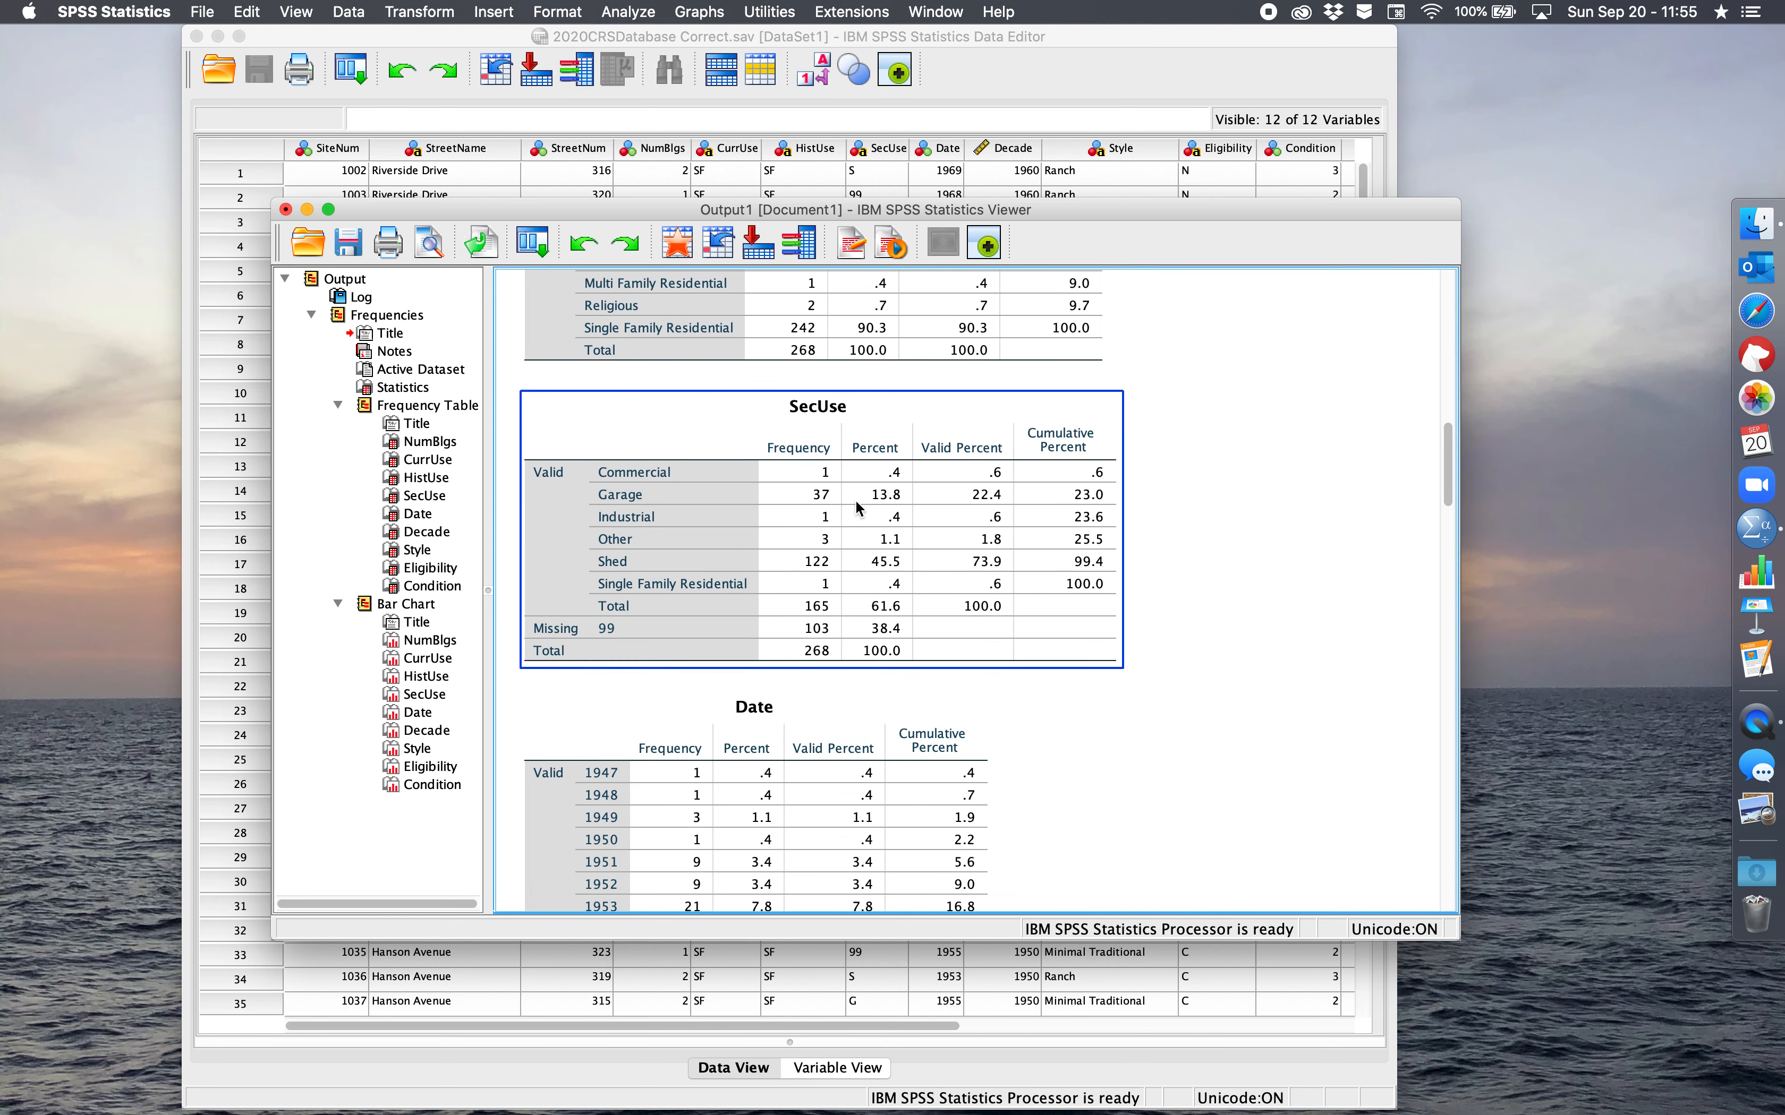
Step: Examine the frequency tables for Date, Decade, Style, Eligibility and Condition
{"action": "scroll", "coordinate": [803, 421], "scroll_direction": "down", "scroll_amount": 20}
{"action": "scroll", "coordinate": [811, 449], "scroll_direction": "down", "scroll_amount": 5}
{"action": "left_click", "coordinate": [784, 389]}
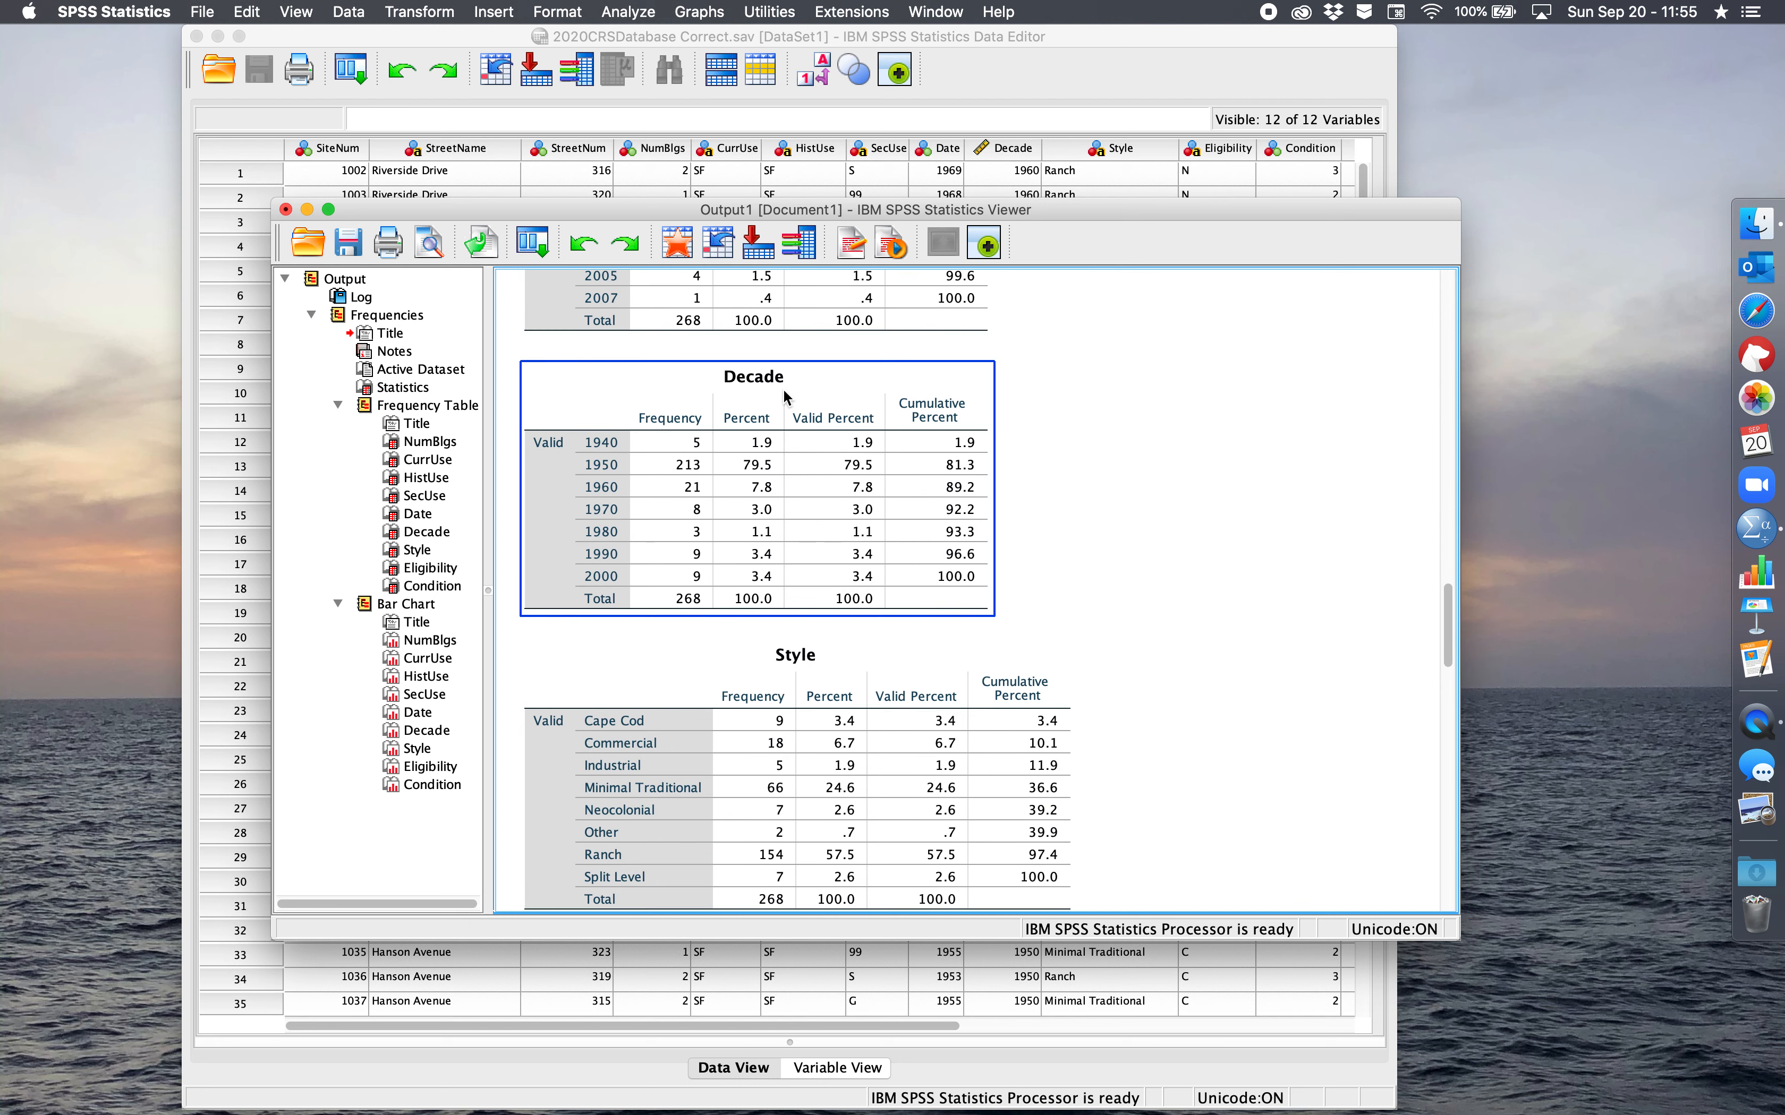
{"action": "scroll", "coordinate": [783, 398], "scroll_direction": "up", "scroll_amount": 14}
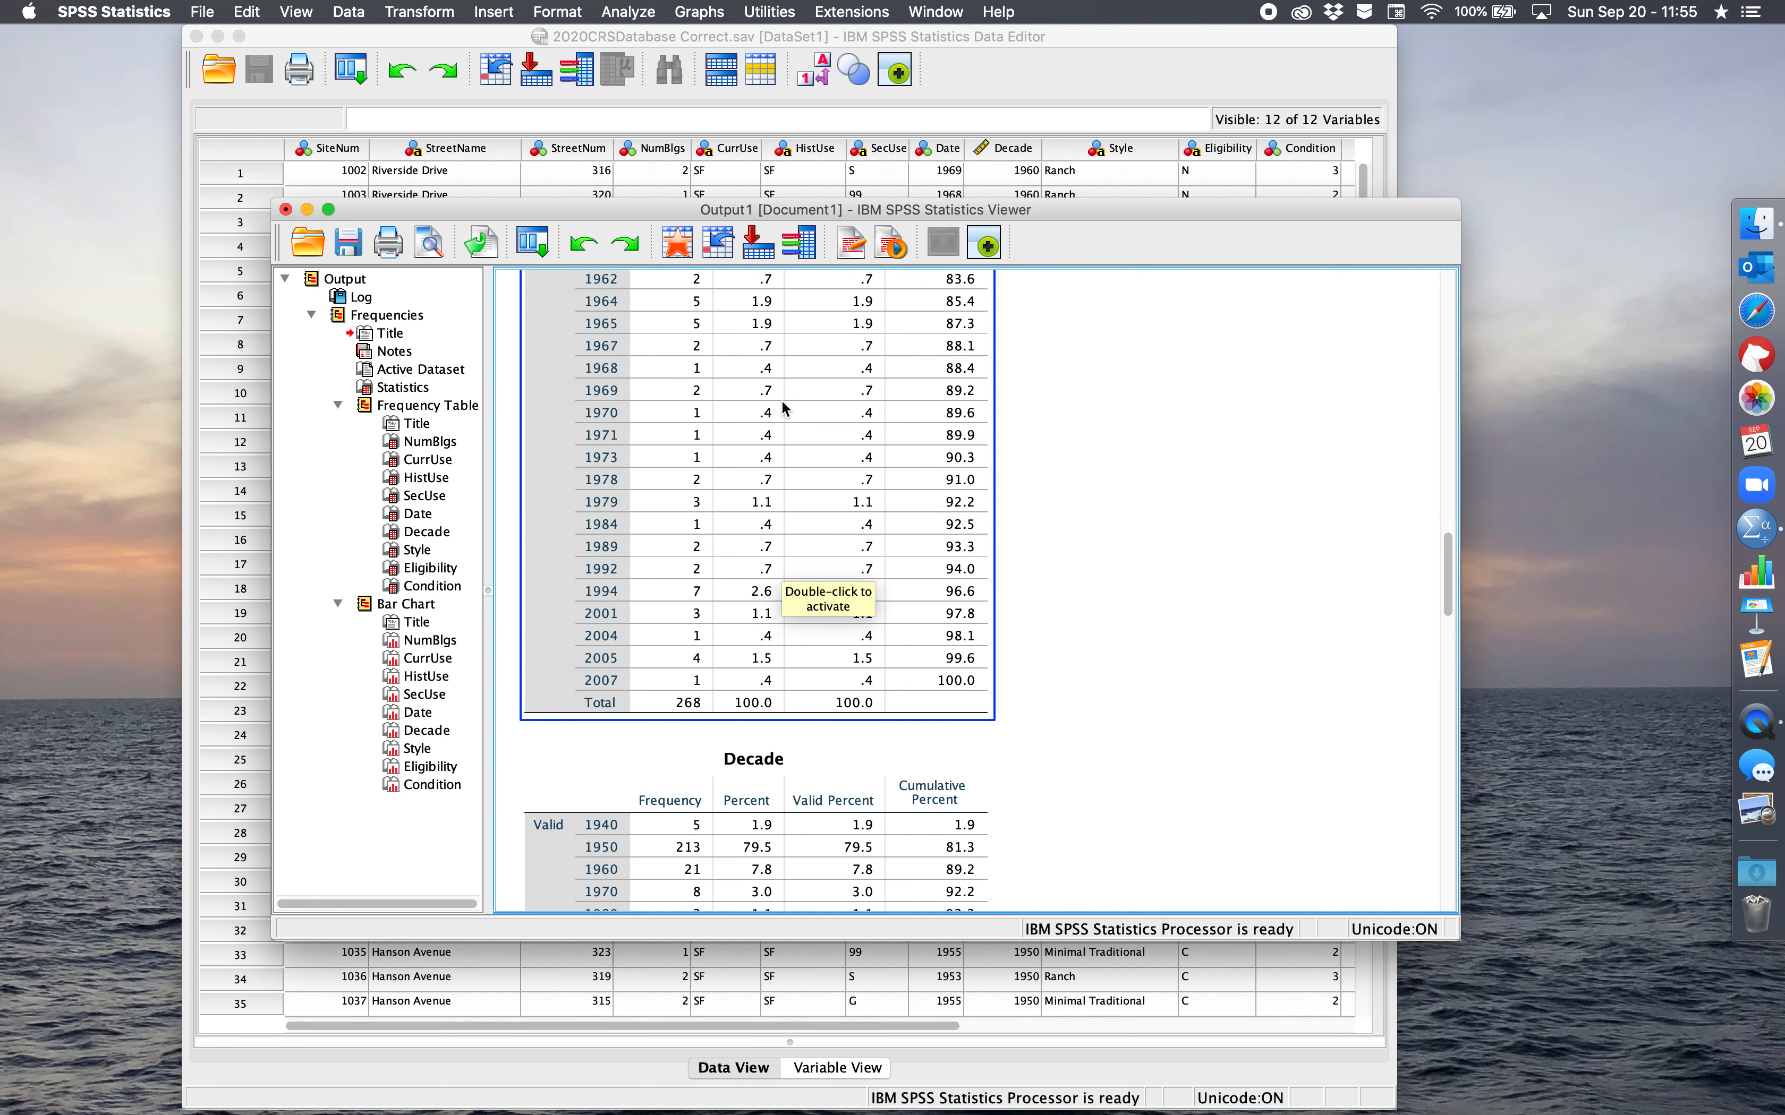
{"action": "scroll", "coordinate": [781, 398], "scroll_direction": "up", "scroll_amount": 14}
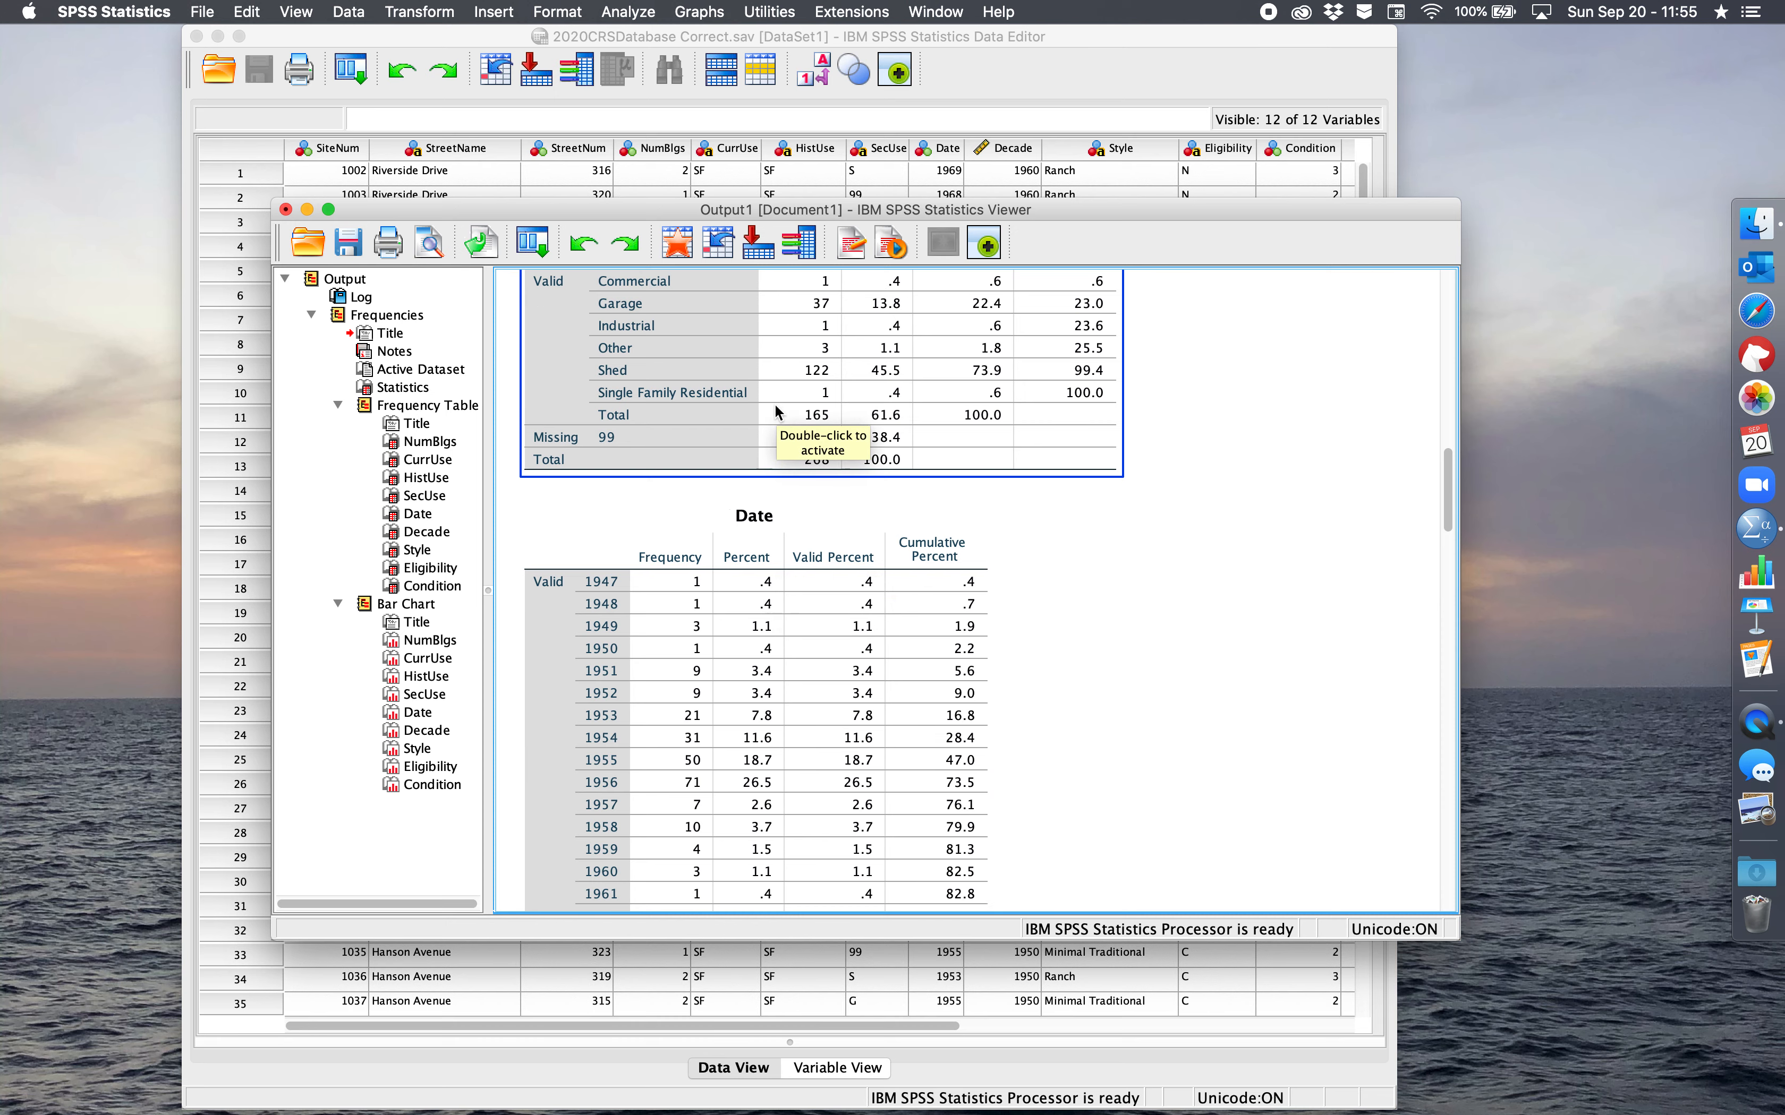
{"action": "scroll", "coordinate": [699, 573], "scroll_direction": "down", "scroll_amount": 20}
{"action": "scroll", "coordinate": [849, 421], "scroll_direction": "down", "scroll_amount": 4}
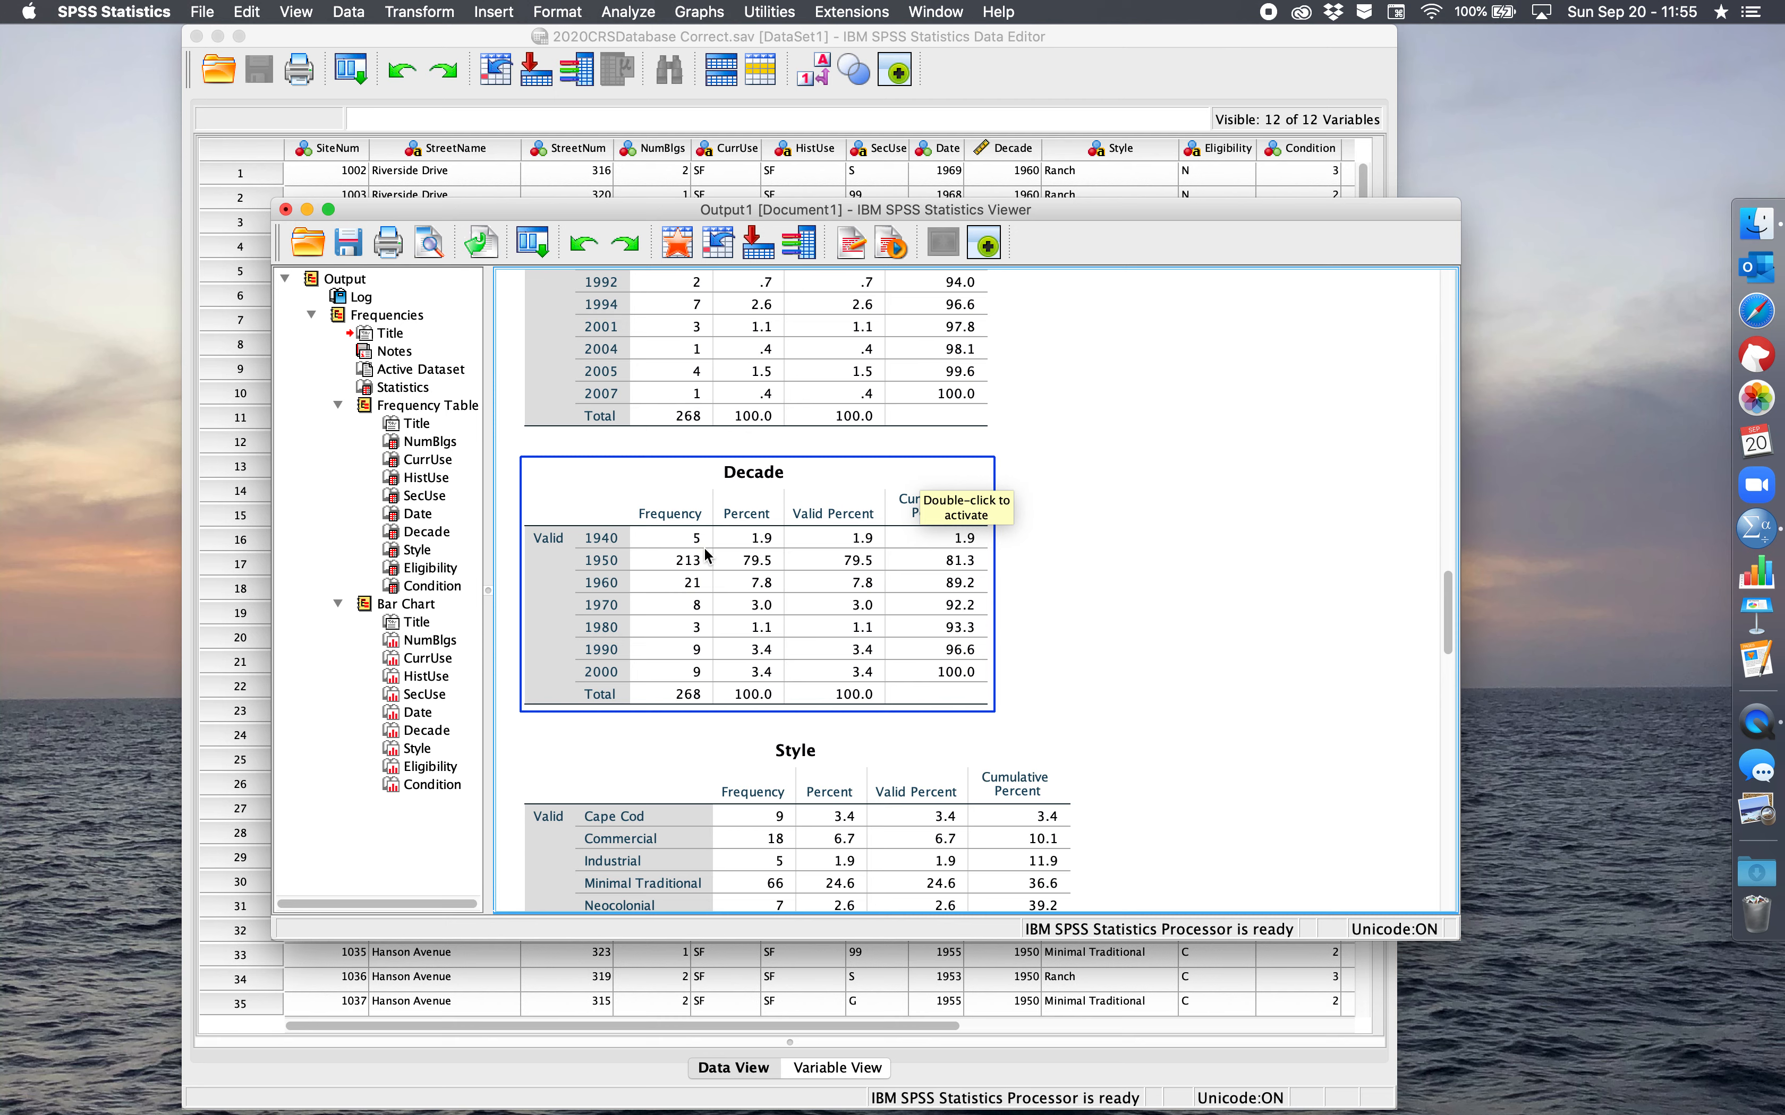
{"action": "scroll", "coordinate": [708, 557], "scroll_direction": "down", "scroll_amount": 5}
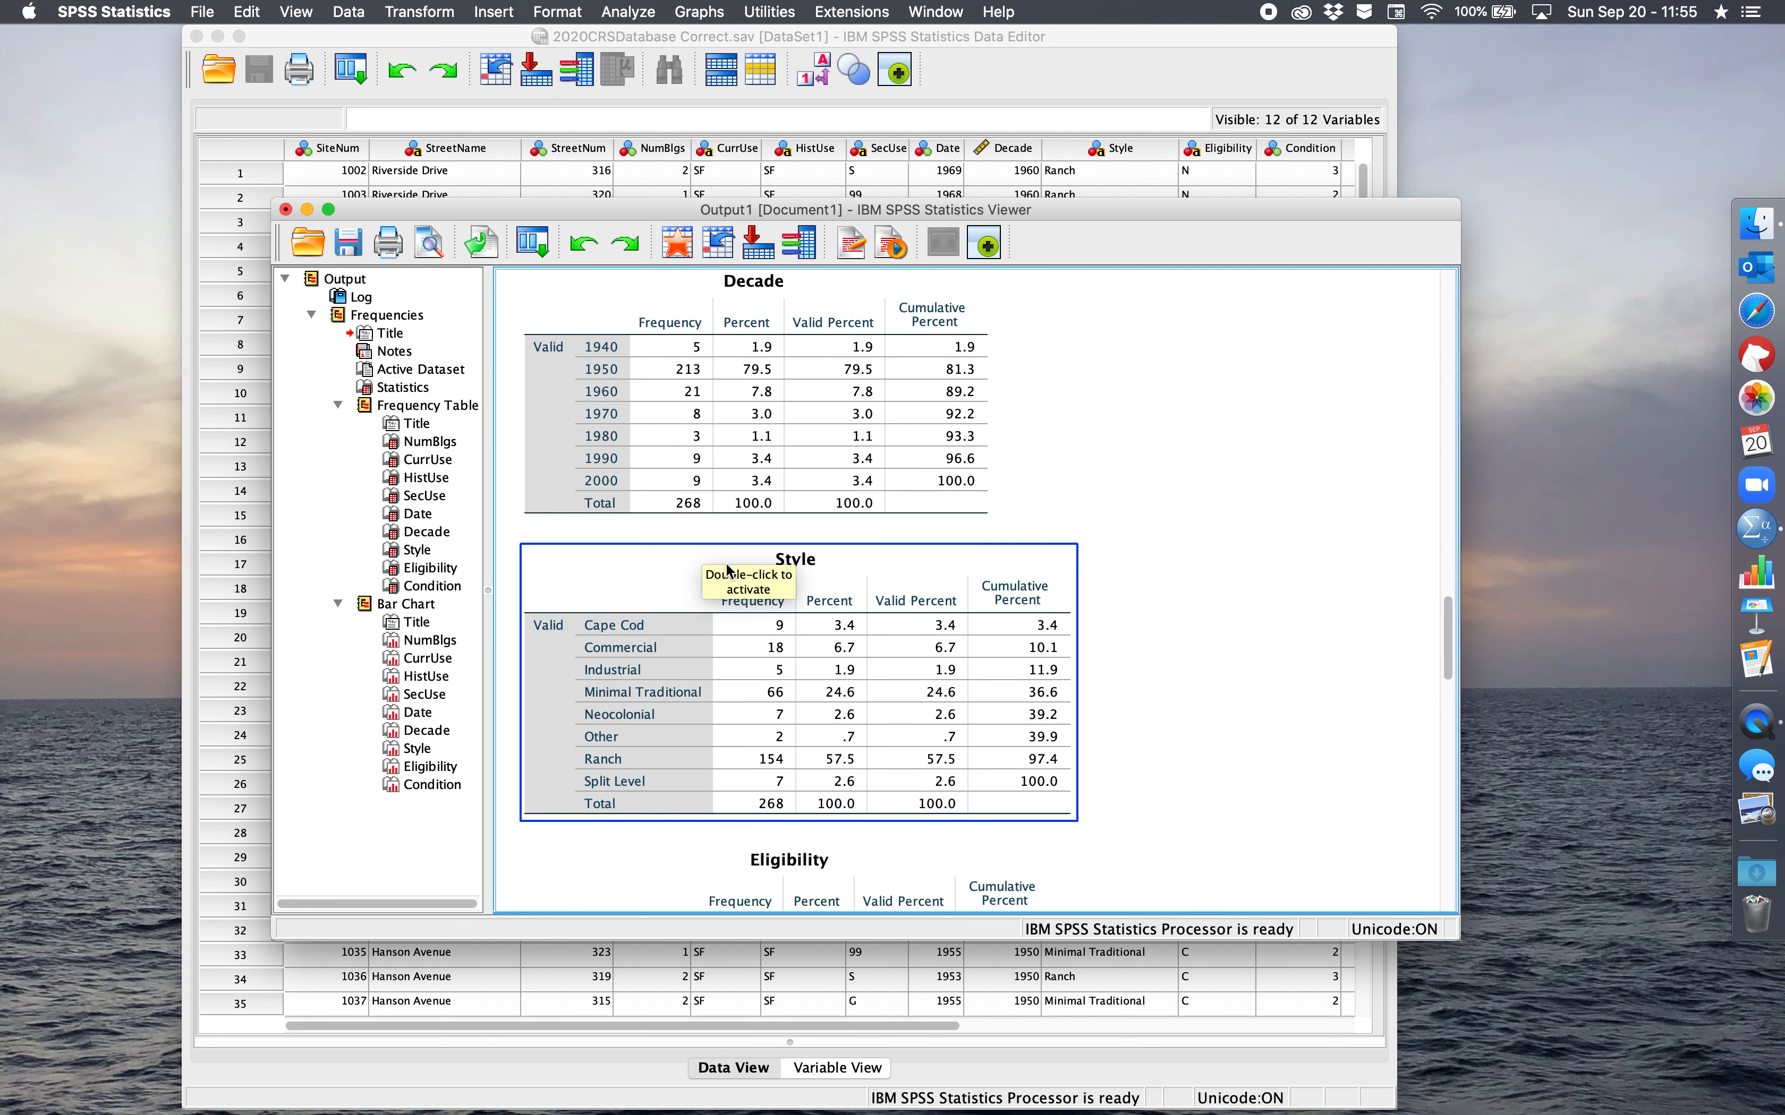
{"action": "scroll", "coordinate": [826, 730], "scroll_direction": "down", "scroll_amount": 12}
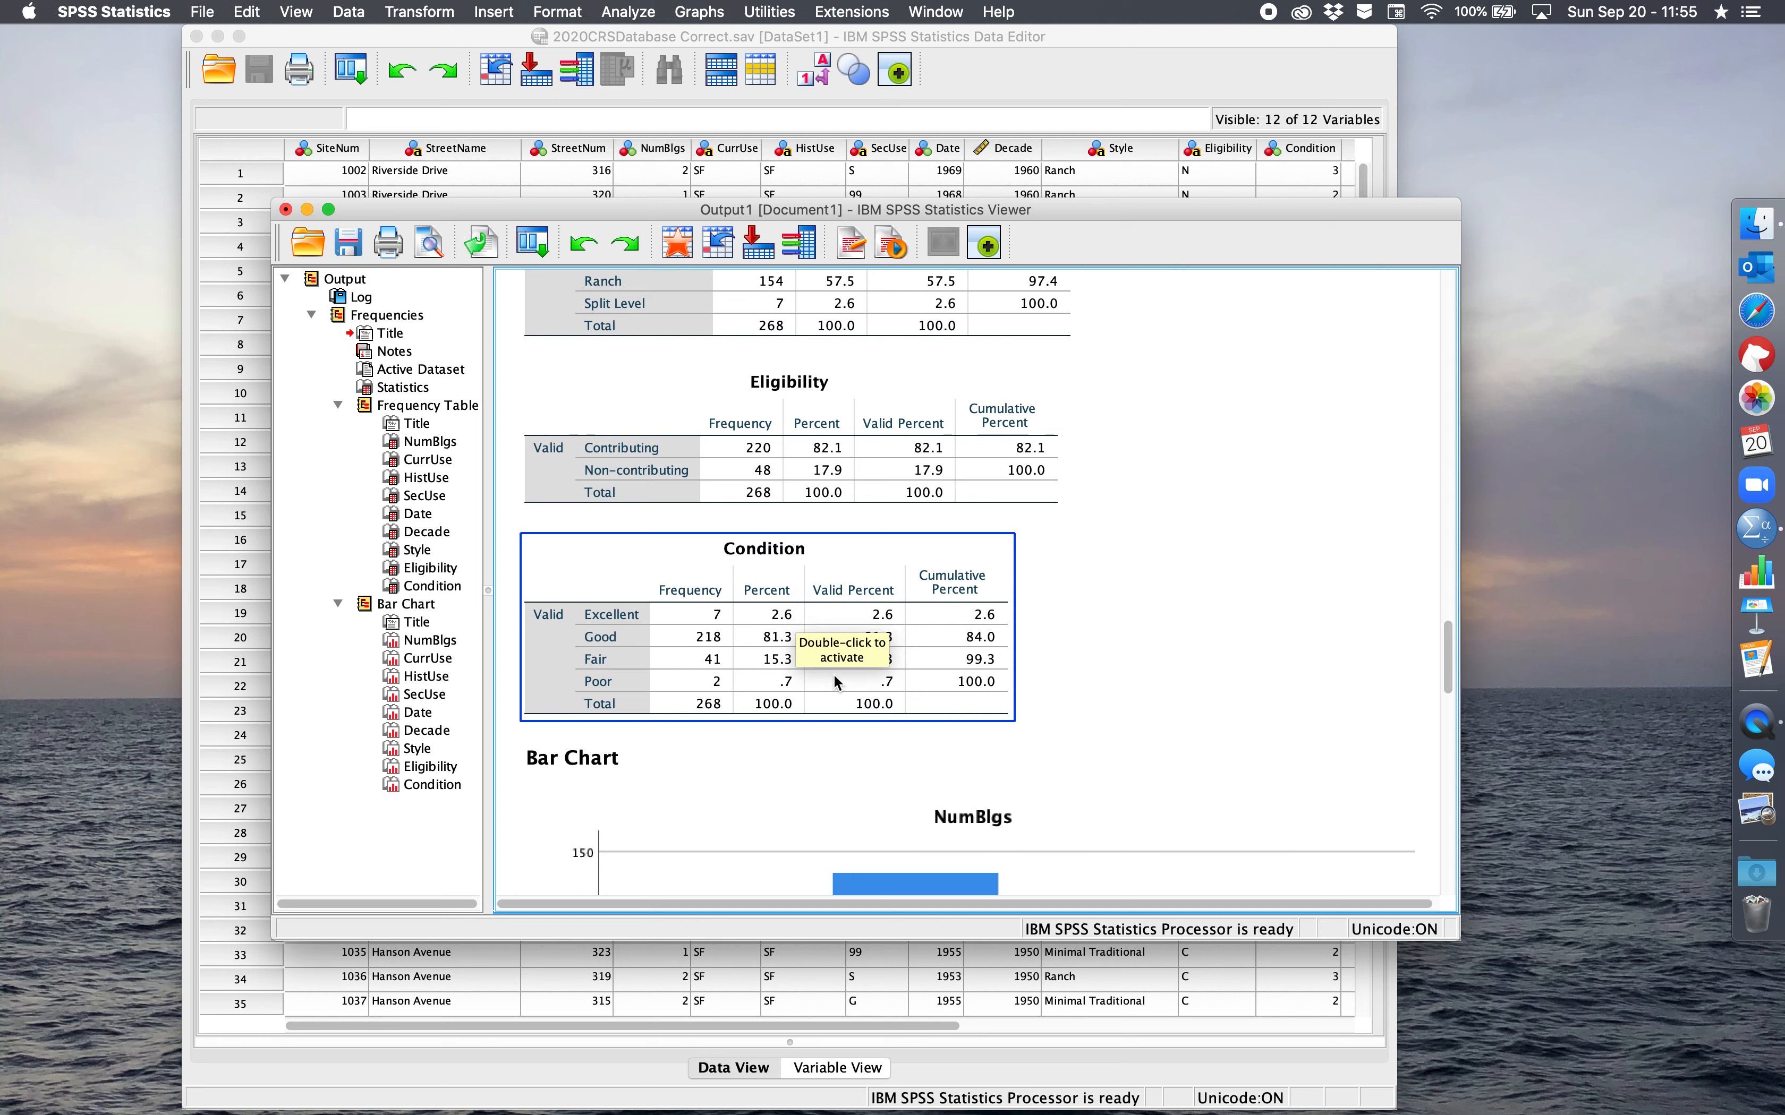
Step: Review the bar charts for NumBlgs, CurrUse, HistUse and SecUse
{"action": "scroll", "coordinate": [834, 674], "scroll_direction": "down", "scroll_amount": 20}
{"action": "scroll", "coordinate": [761, 618], "scroll_direction": "up", "scroll_amount": 11}
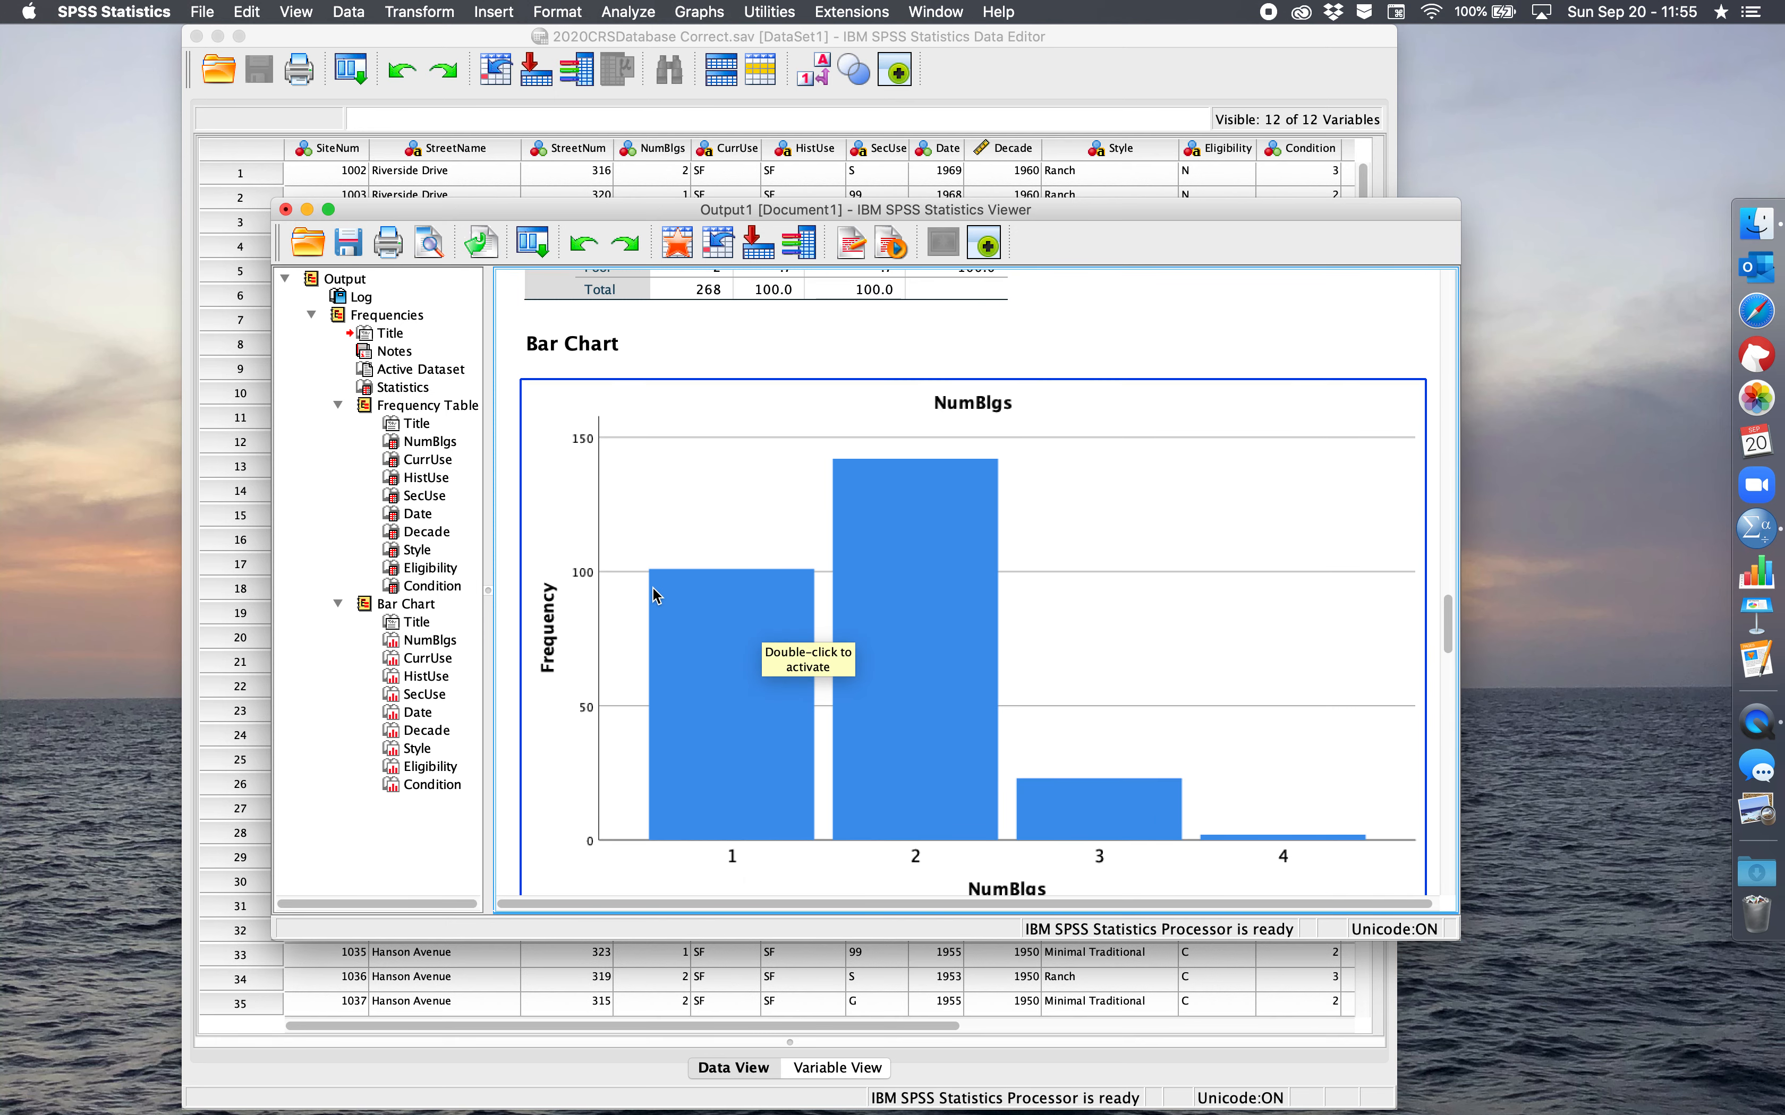
{"action": "scroll", "coordinate": [925, 531], "scroll_direction": "down", "scroll_amount": 3}
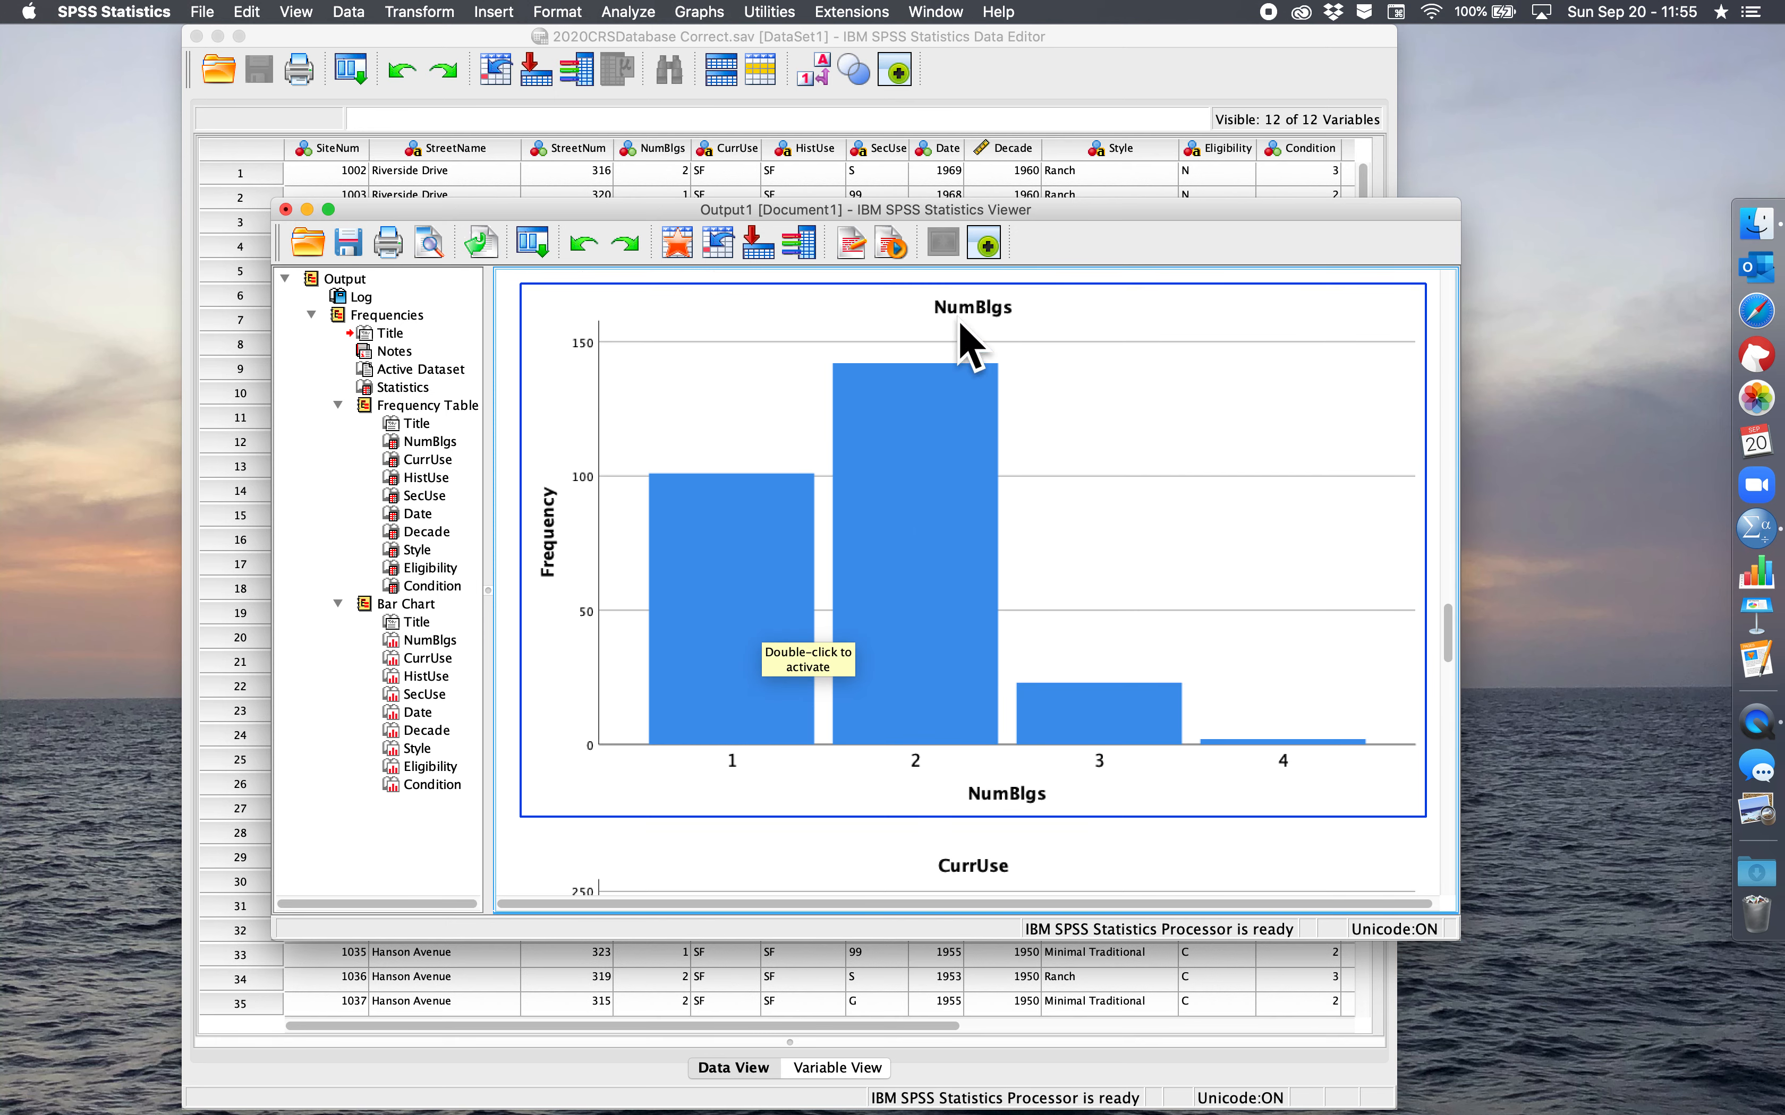
{"action": "scroll", "coordinate": [1016, 585], "scroll_direction": "down", "scroll_amount": 20}
{"action": "scroll", "coordinate": [1001, 569], "scroll_direction": "up", "scroll_amount": 6}
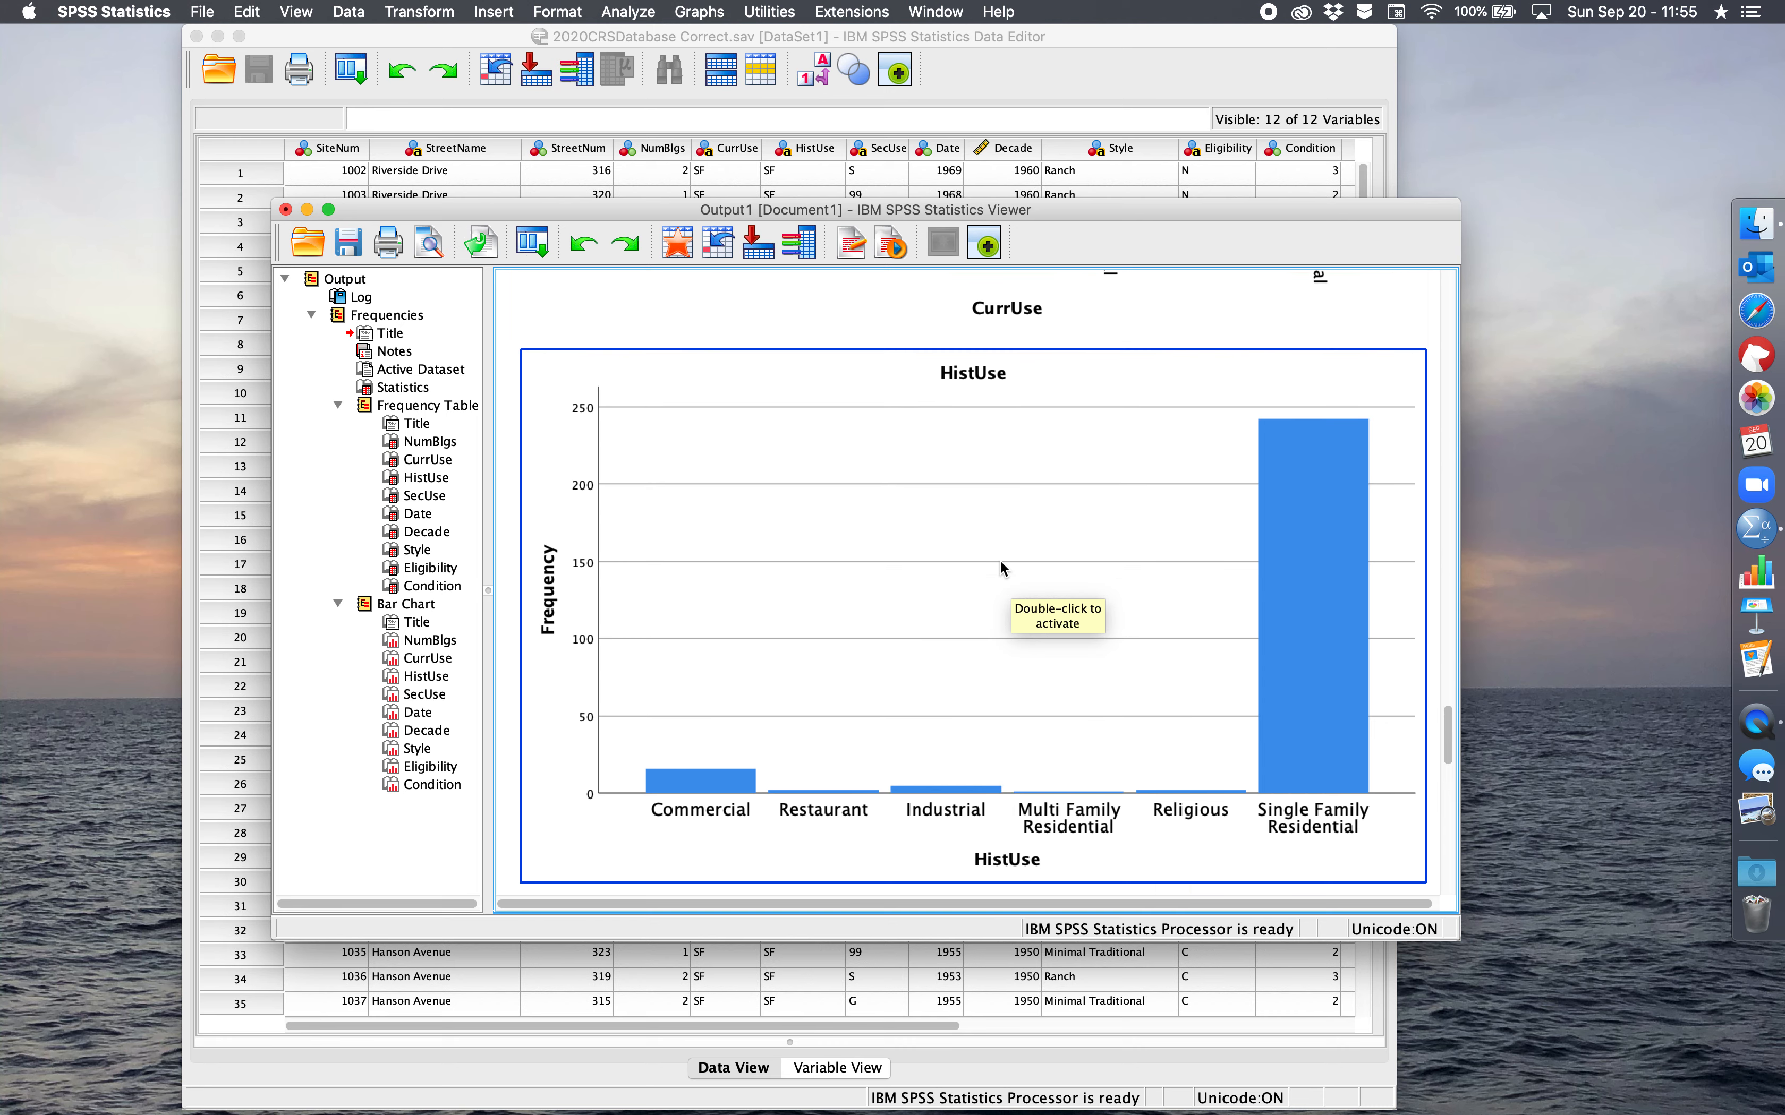
{"action": "scroll", "coordinate": [1001, 559], "scroll_direction": "down", "scroll_amount": 20}
{"action": "scroll", "coordinate": [994, 556], "scroll_direction": "up", "scroll_amount": 8}
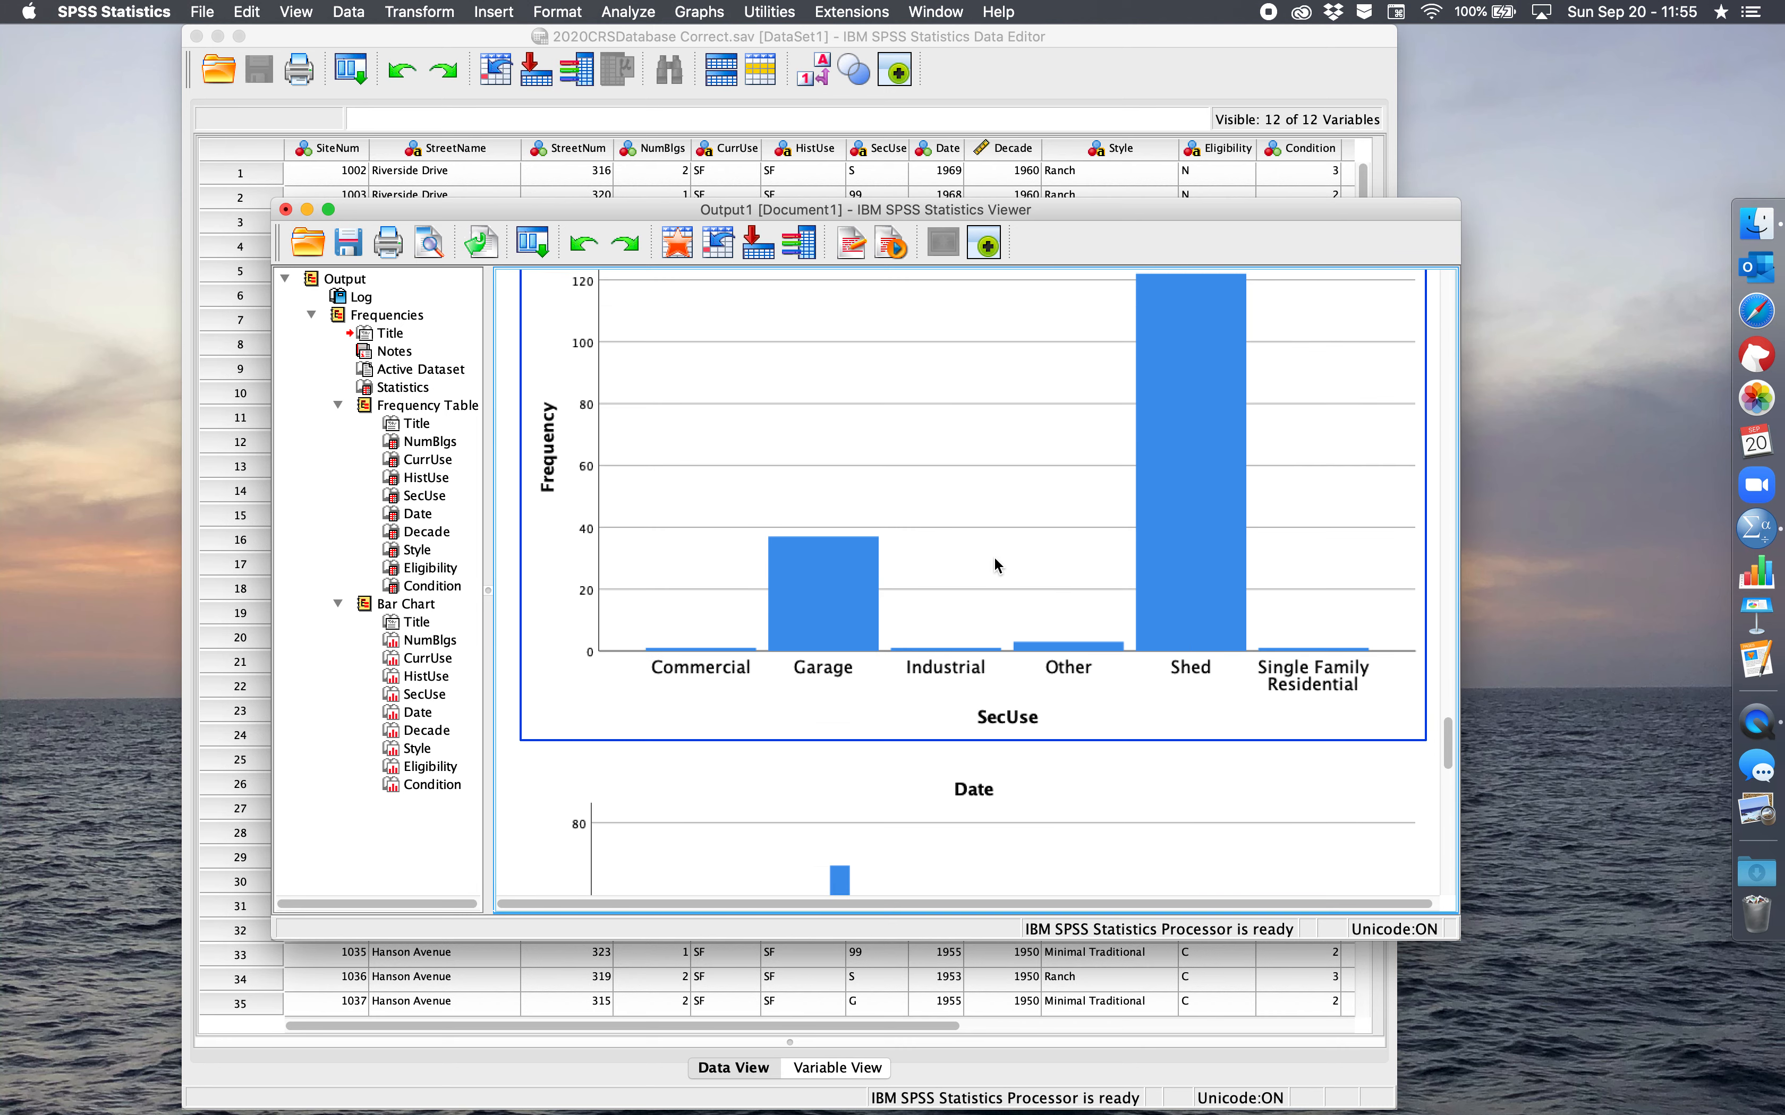
Step: Review the bar charts from Date through Condition, then return to the Statistics table at the start of the output
{"action": "scroll", "coordinate": [993, 566], "scroll_direction": "down", "scroll_amount": 20}
{"action": "scroll", "coordinate": [996, 565], "scroll_direction": "down", "scroll_amount": 3}
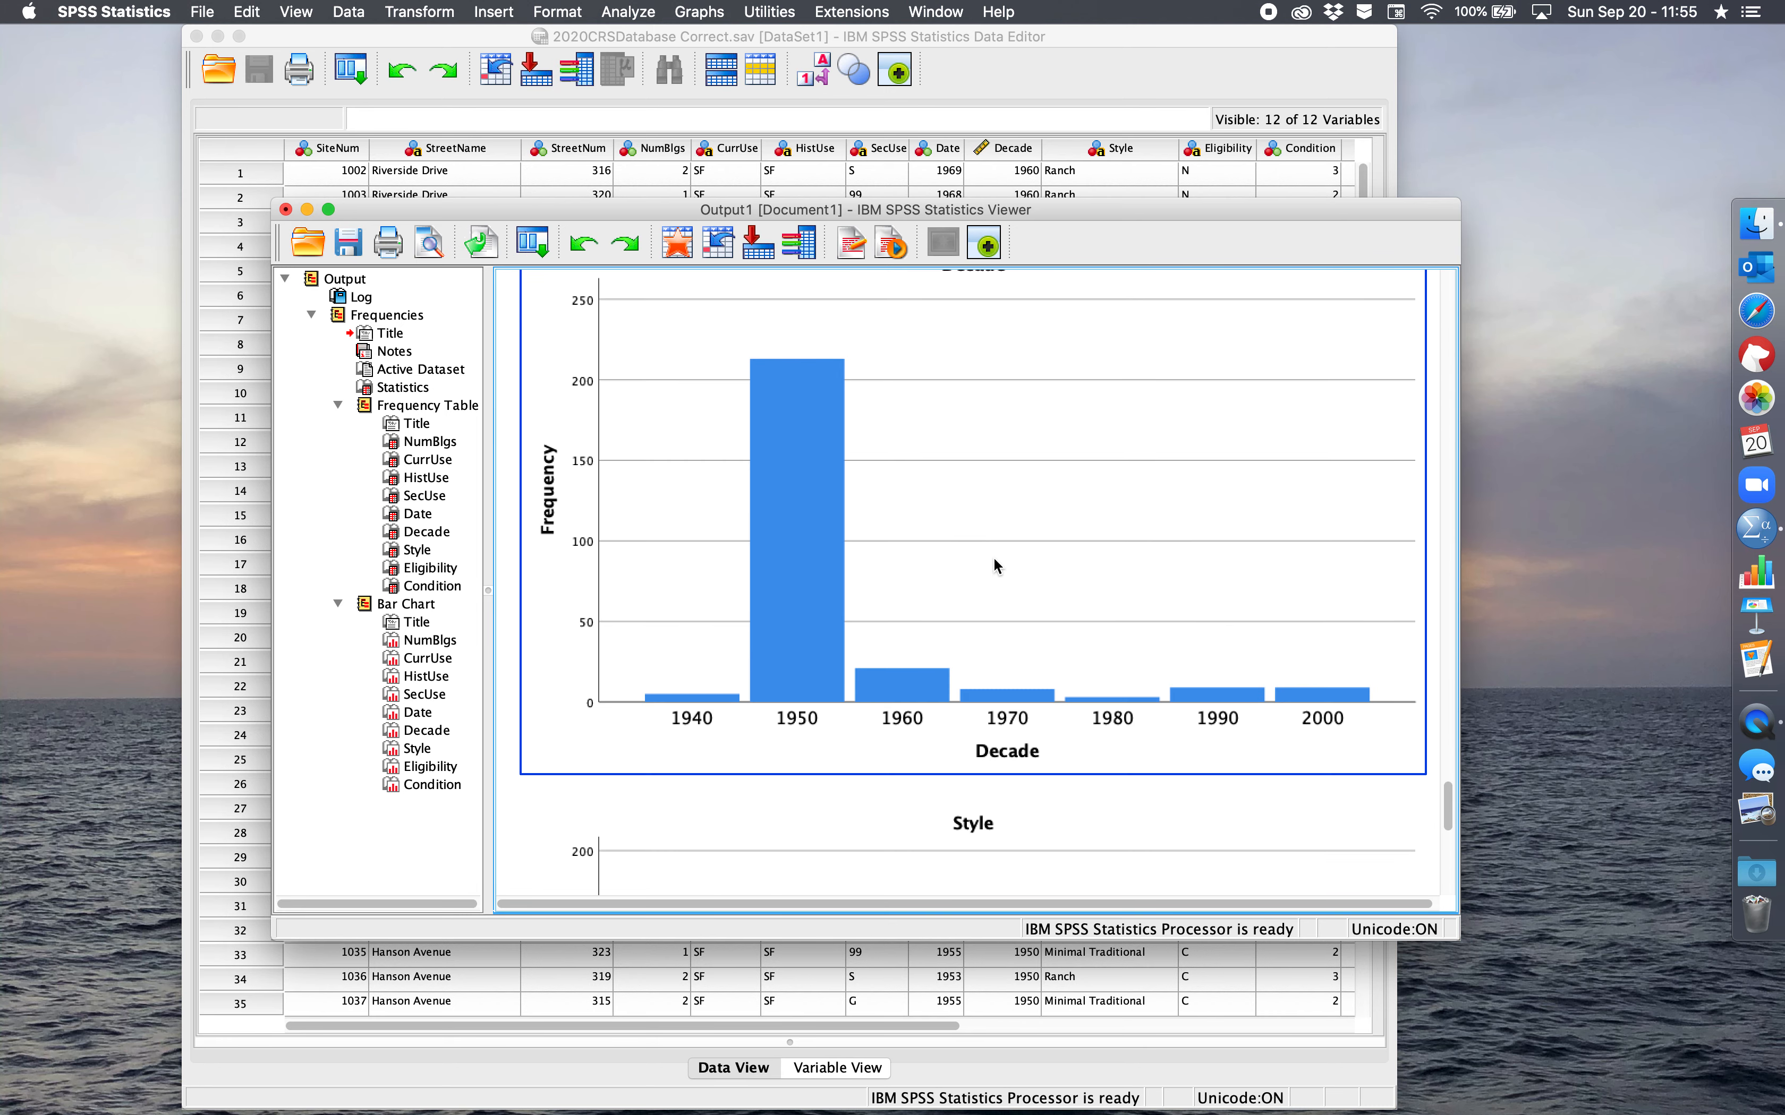
{"action": "scroll", "coordinate": [996, 565], "scroll_direction": "down", "scroll_amount": 8}
{"action": "scroll", "coordinate": [995, 565], "scroll_direction": "up", "scroll_amount": 20}
{"action": "scroll", "coordinate": [994, 565], "scroll_direction": "up", "scroll_amount": 8}
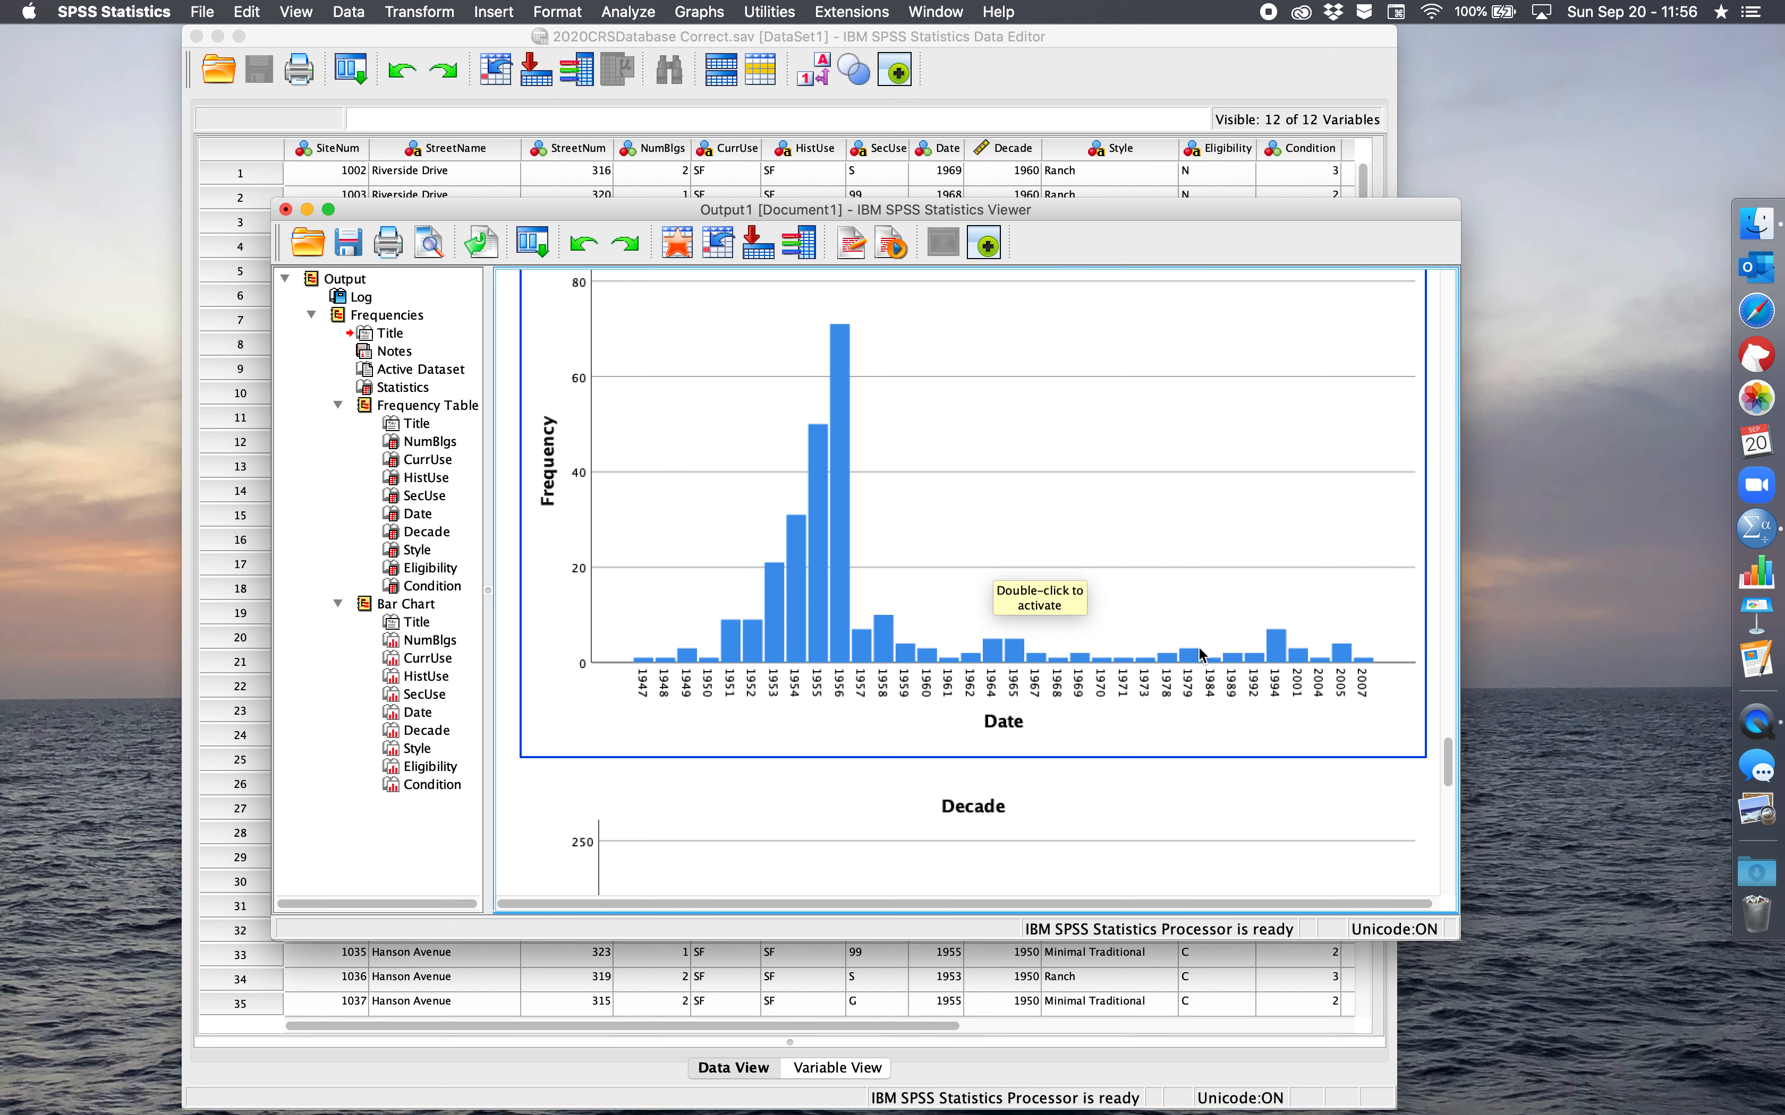
{"action": "scroll", "coordinate": [1200, 659], "scroll_direction": "down", "scroll_amount": 5}
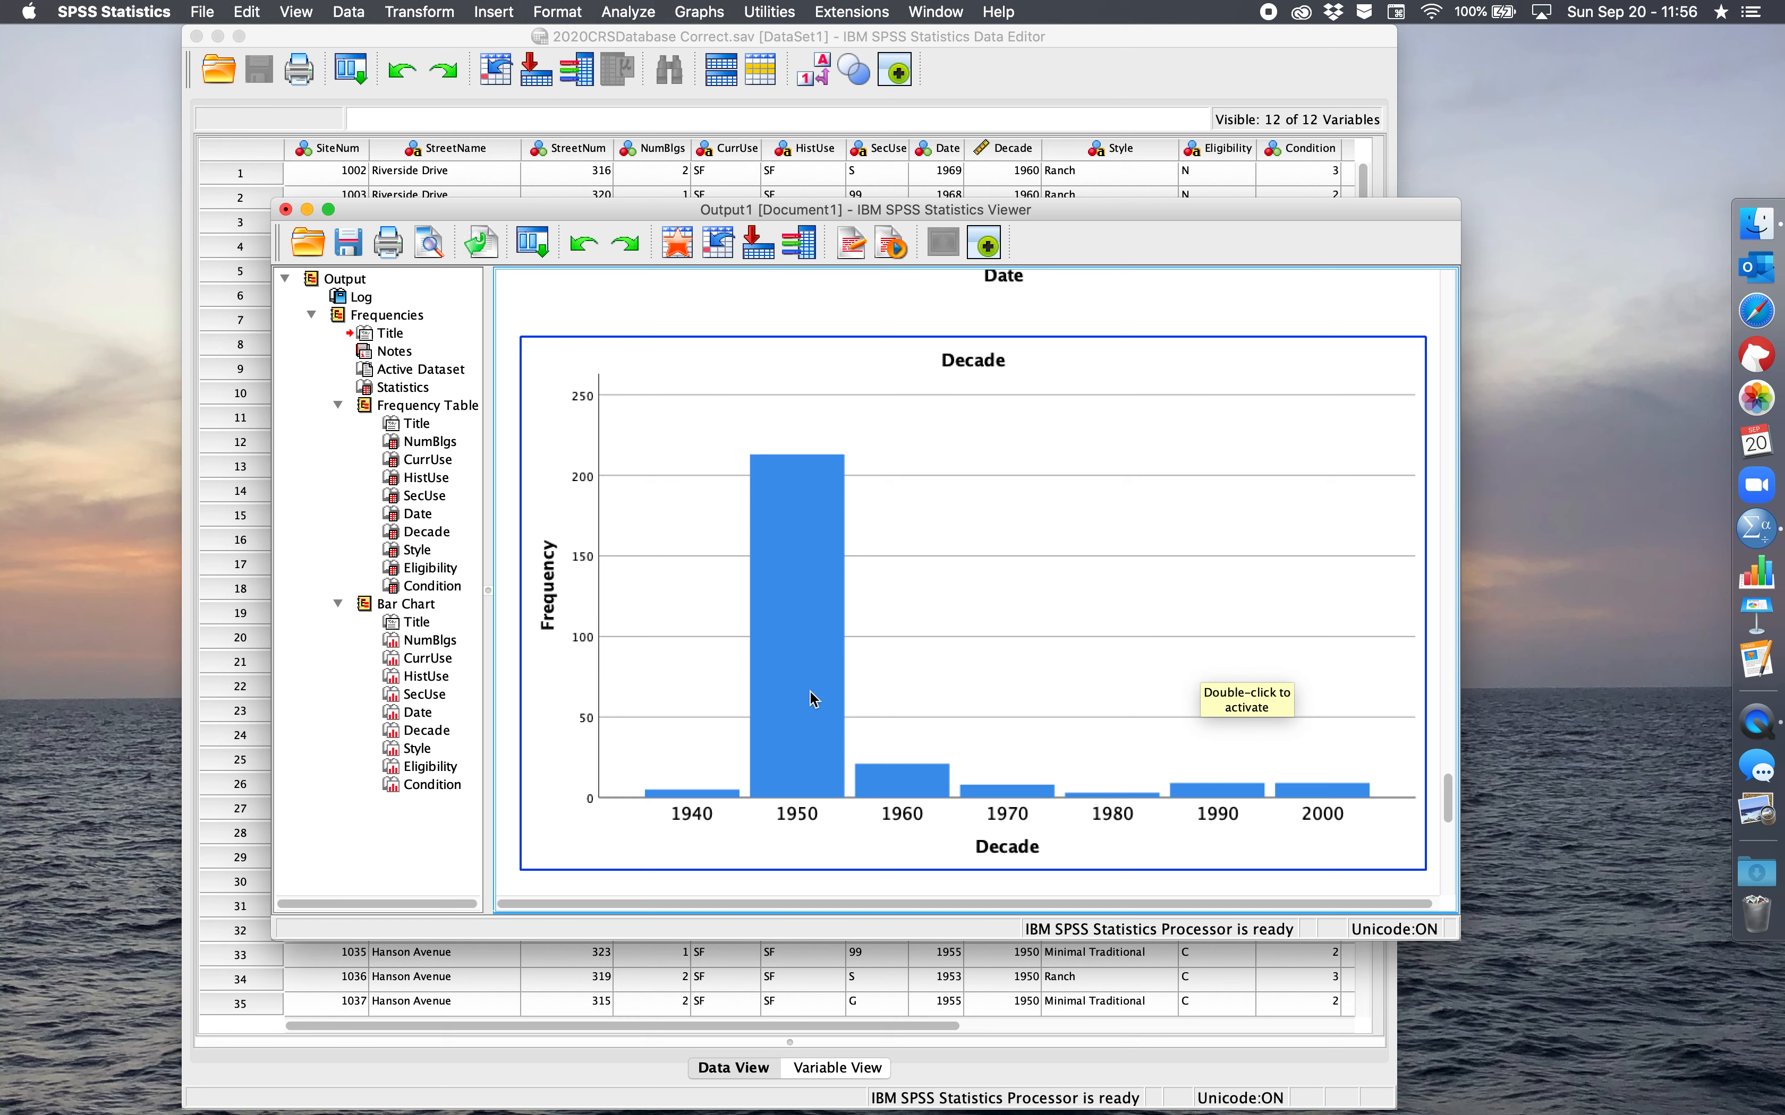
{"action": "scroll", "coordinate": [929, 716], "scroll_direction": "down", "scroll_amount": 5}
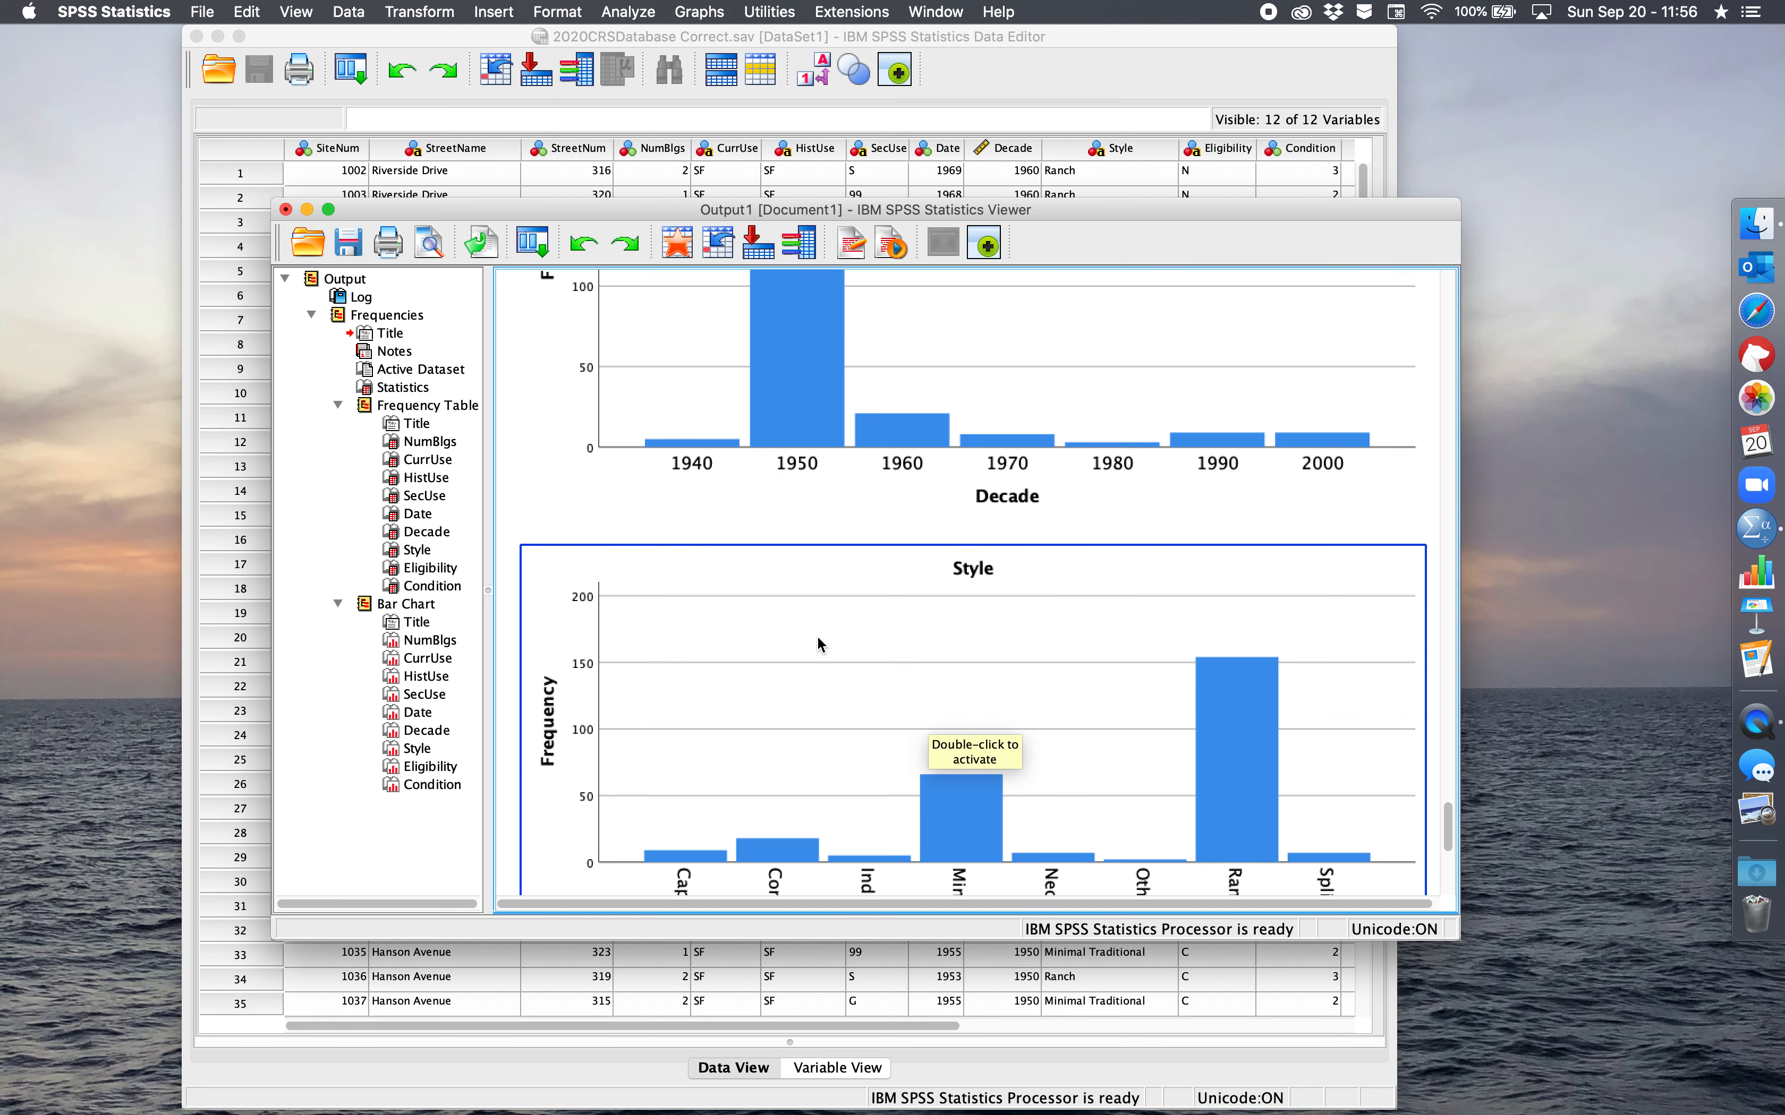
{"action": "scroll", "coordinate": [819, 643], "scroll_direction": "down", "scroll_amount": 10}
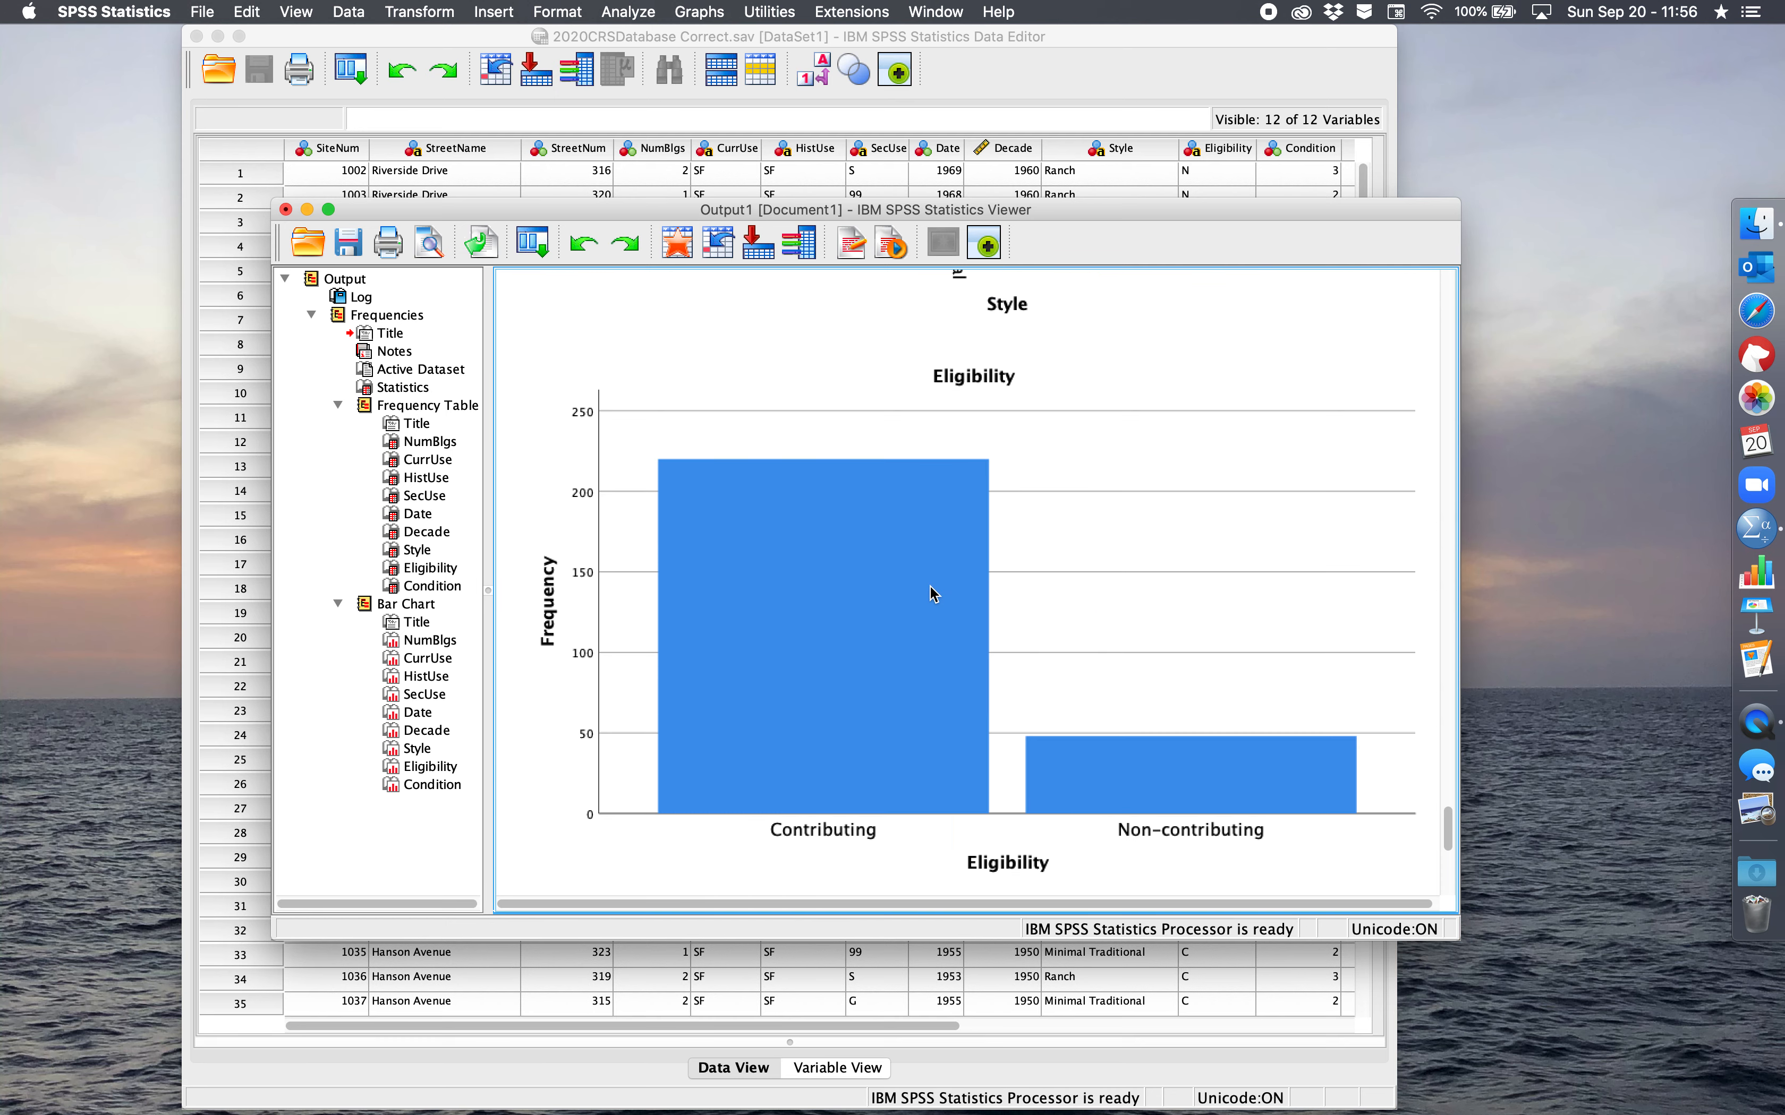
{"action": "scroll", "coordinate": [781, 531], "scroll_direction": "down", "scroll_amount": 8}
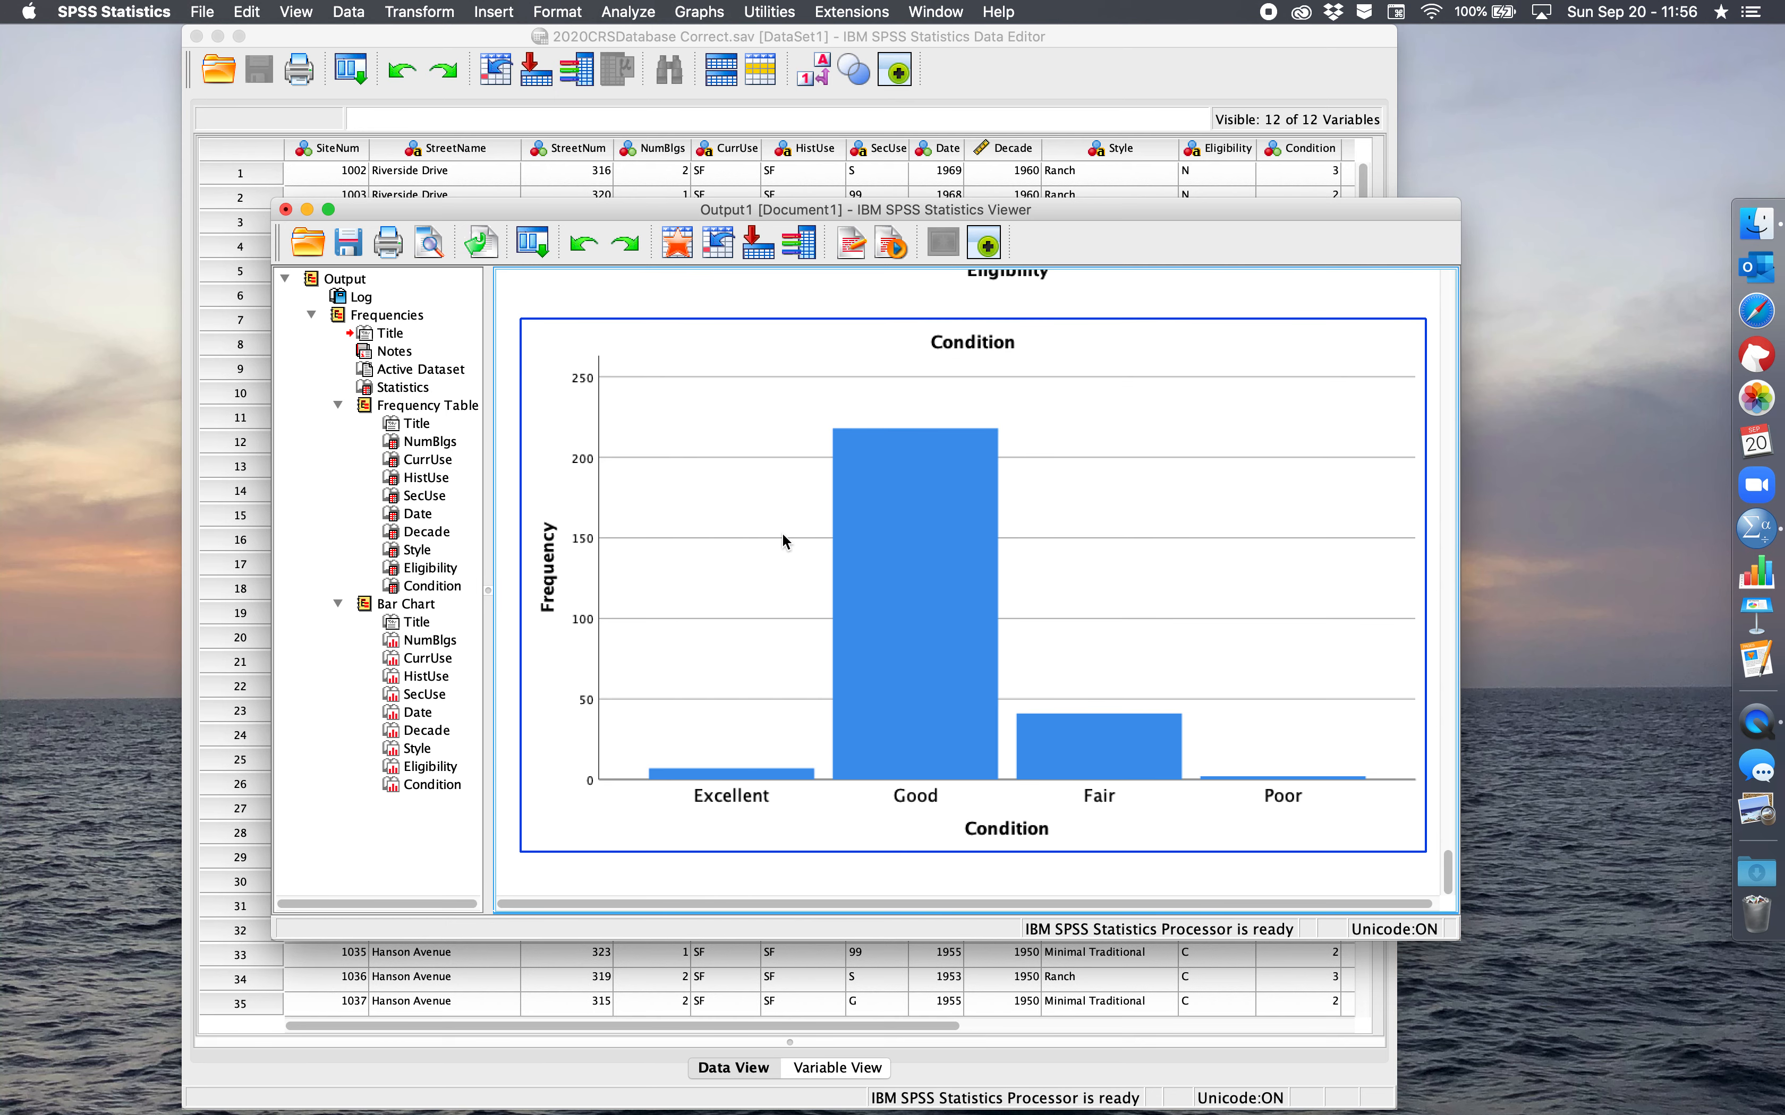
{"action": "scroll", "coordinate": [783, 533], "scroll_direction": "up", "scroll_amount": 10}
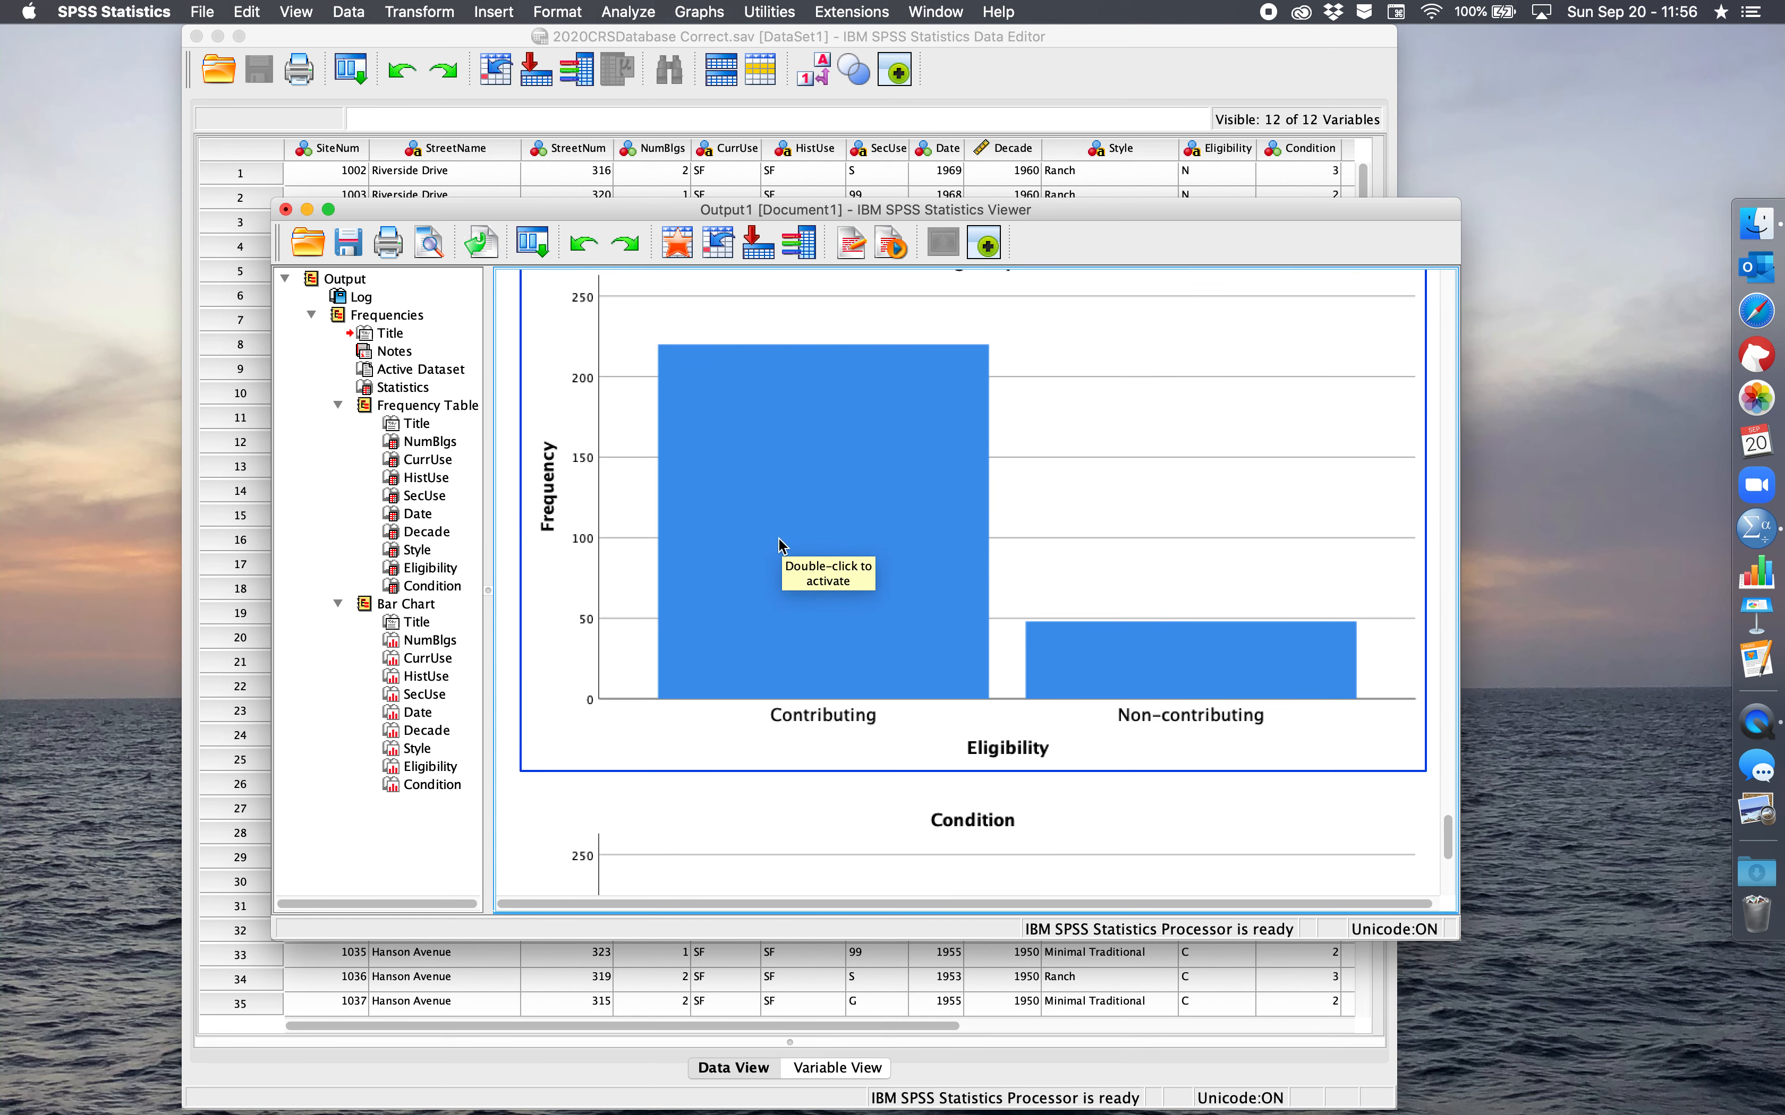
{"action": "scroll", "coordinate": [776, 542], "scroll_direction": "up", "scroll_amount": 20}
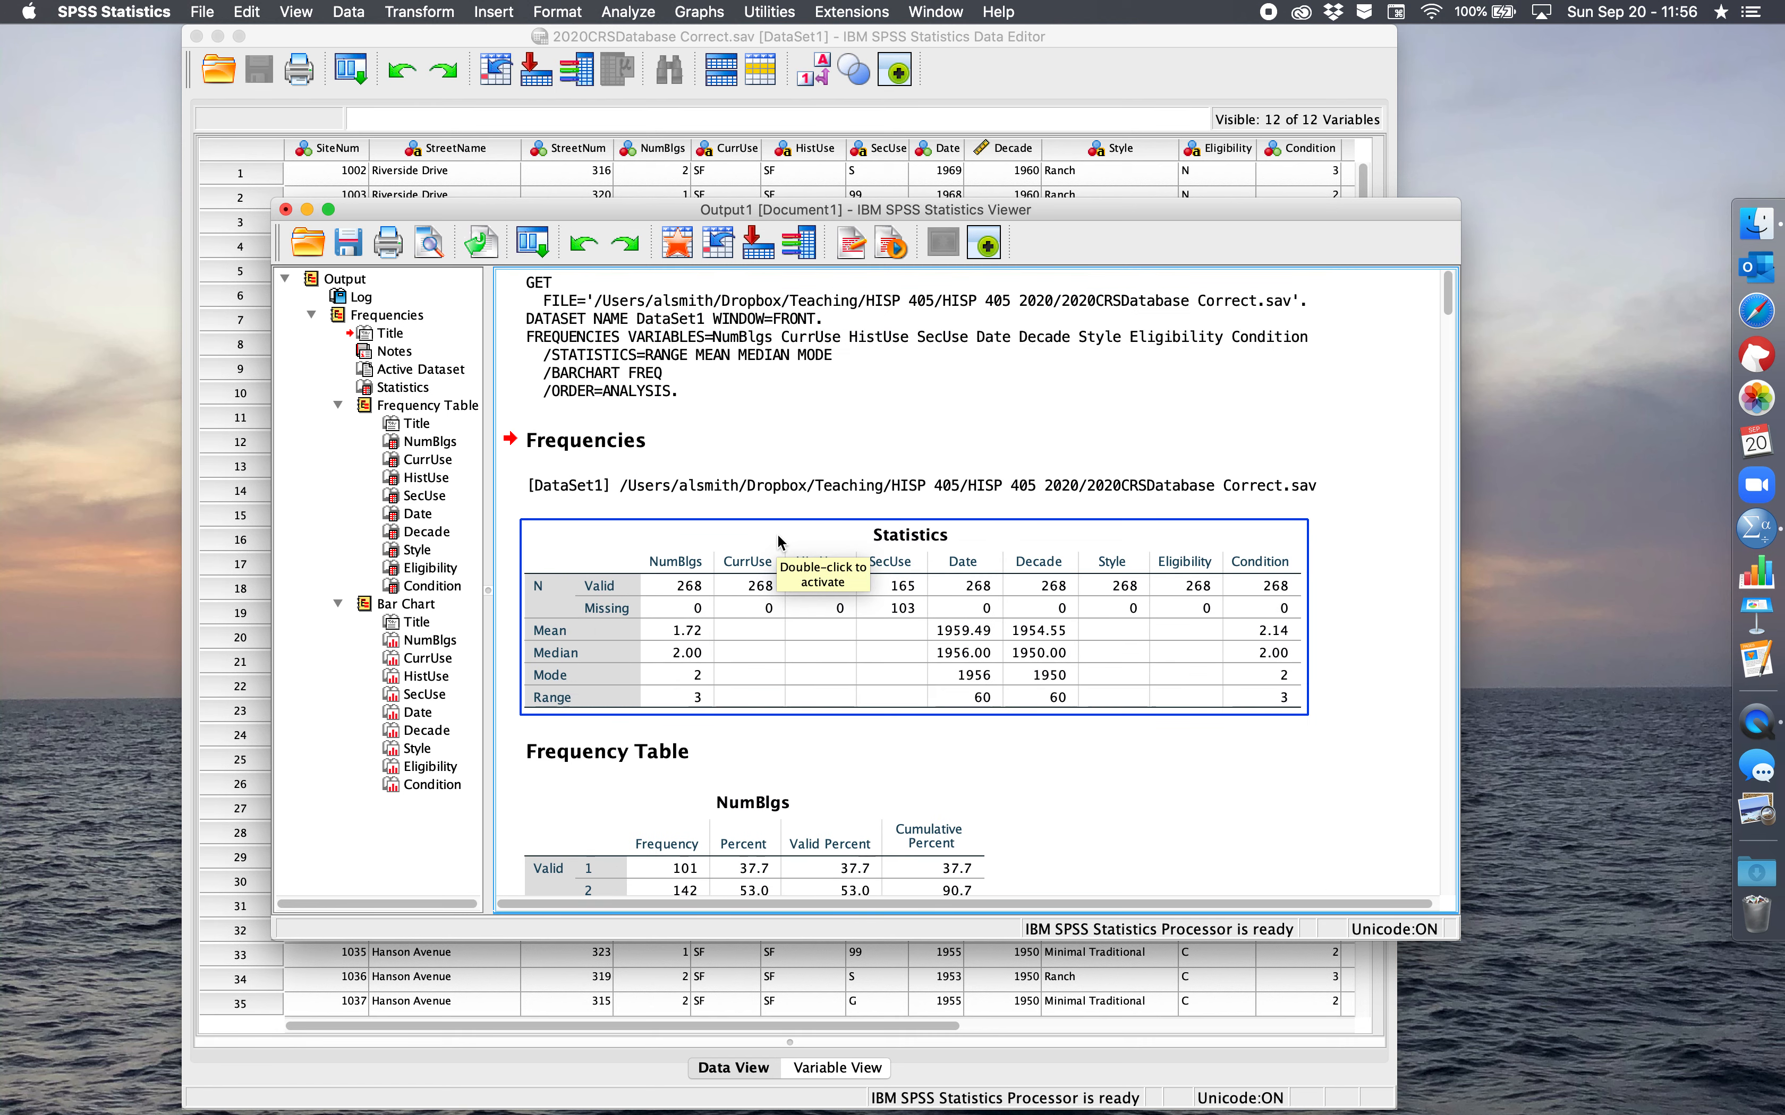
{"action": "scroll", "coordinate": [779, 520], "scroll_direction": "down", "scroll_amount": 3}
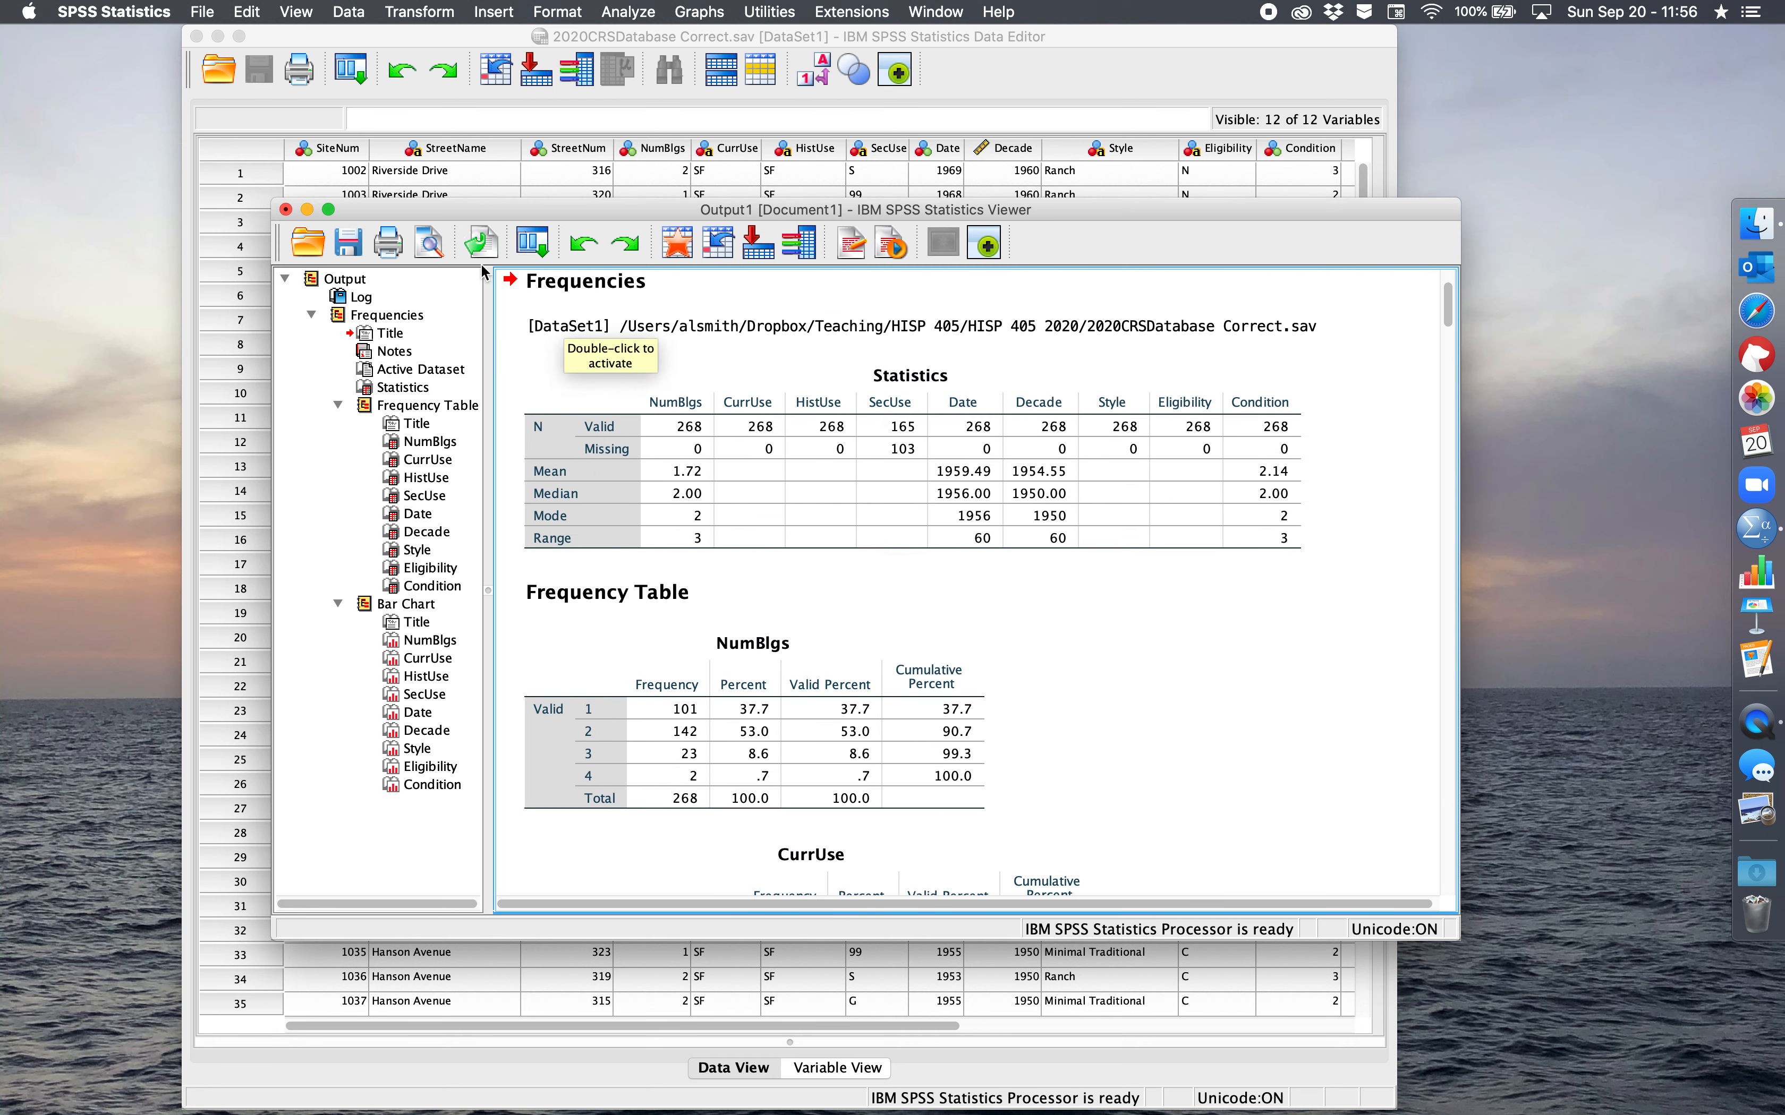
Step: Run a Crosstabs analysis on the dataset with CurrUse as the row variable and HistUse as the column variable
{"action": "left_click", "coordinate": [526, 43]}
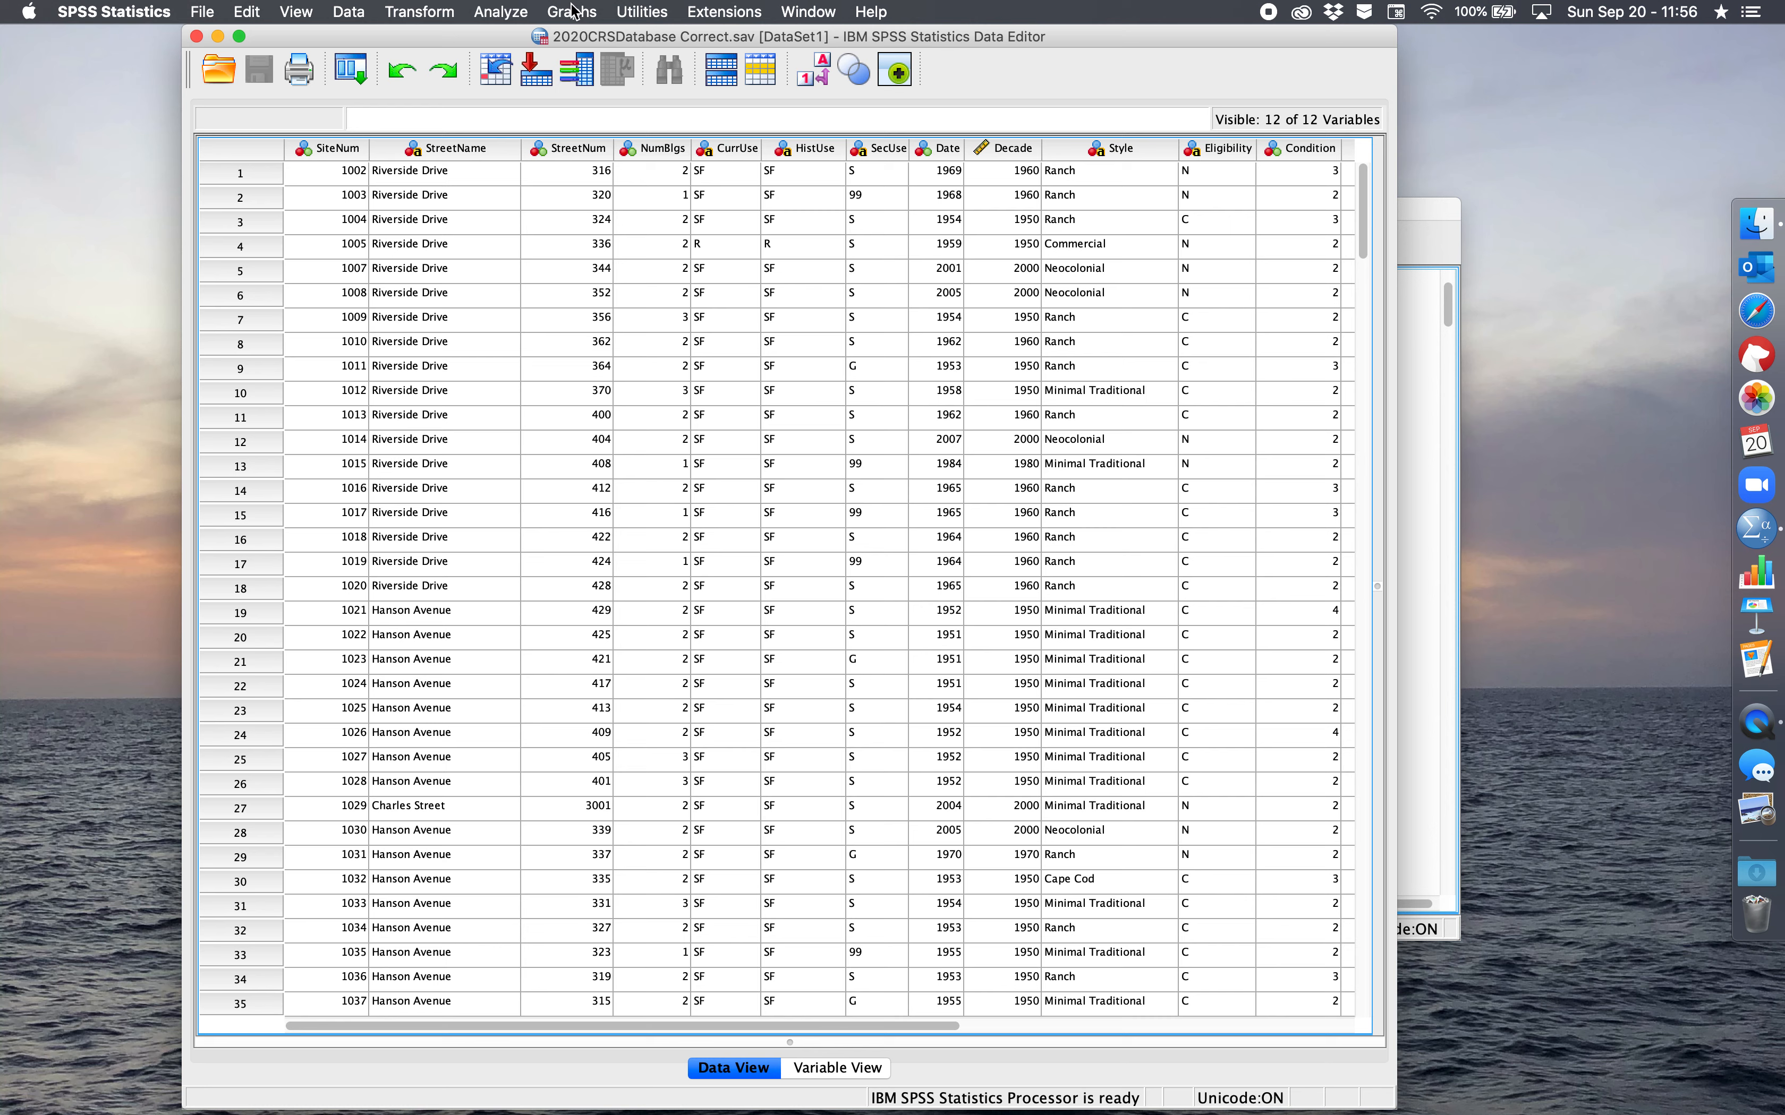
{"action": "left_click", "coordinate": [501, 13]}
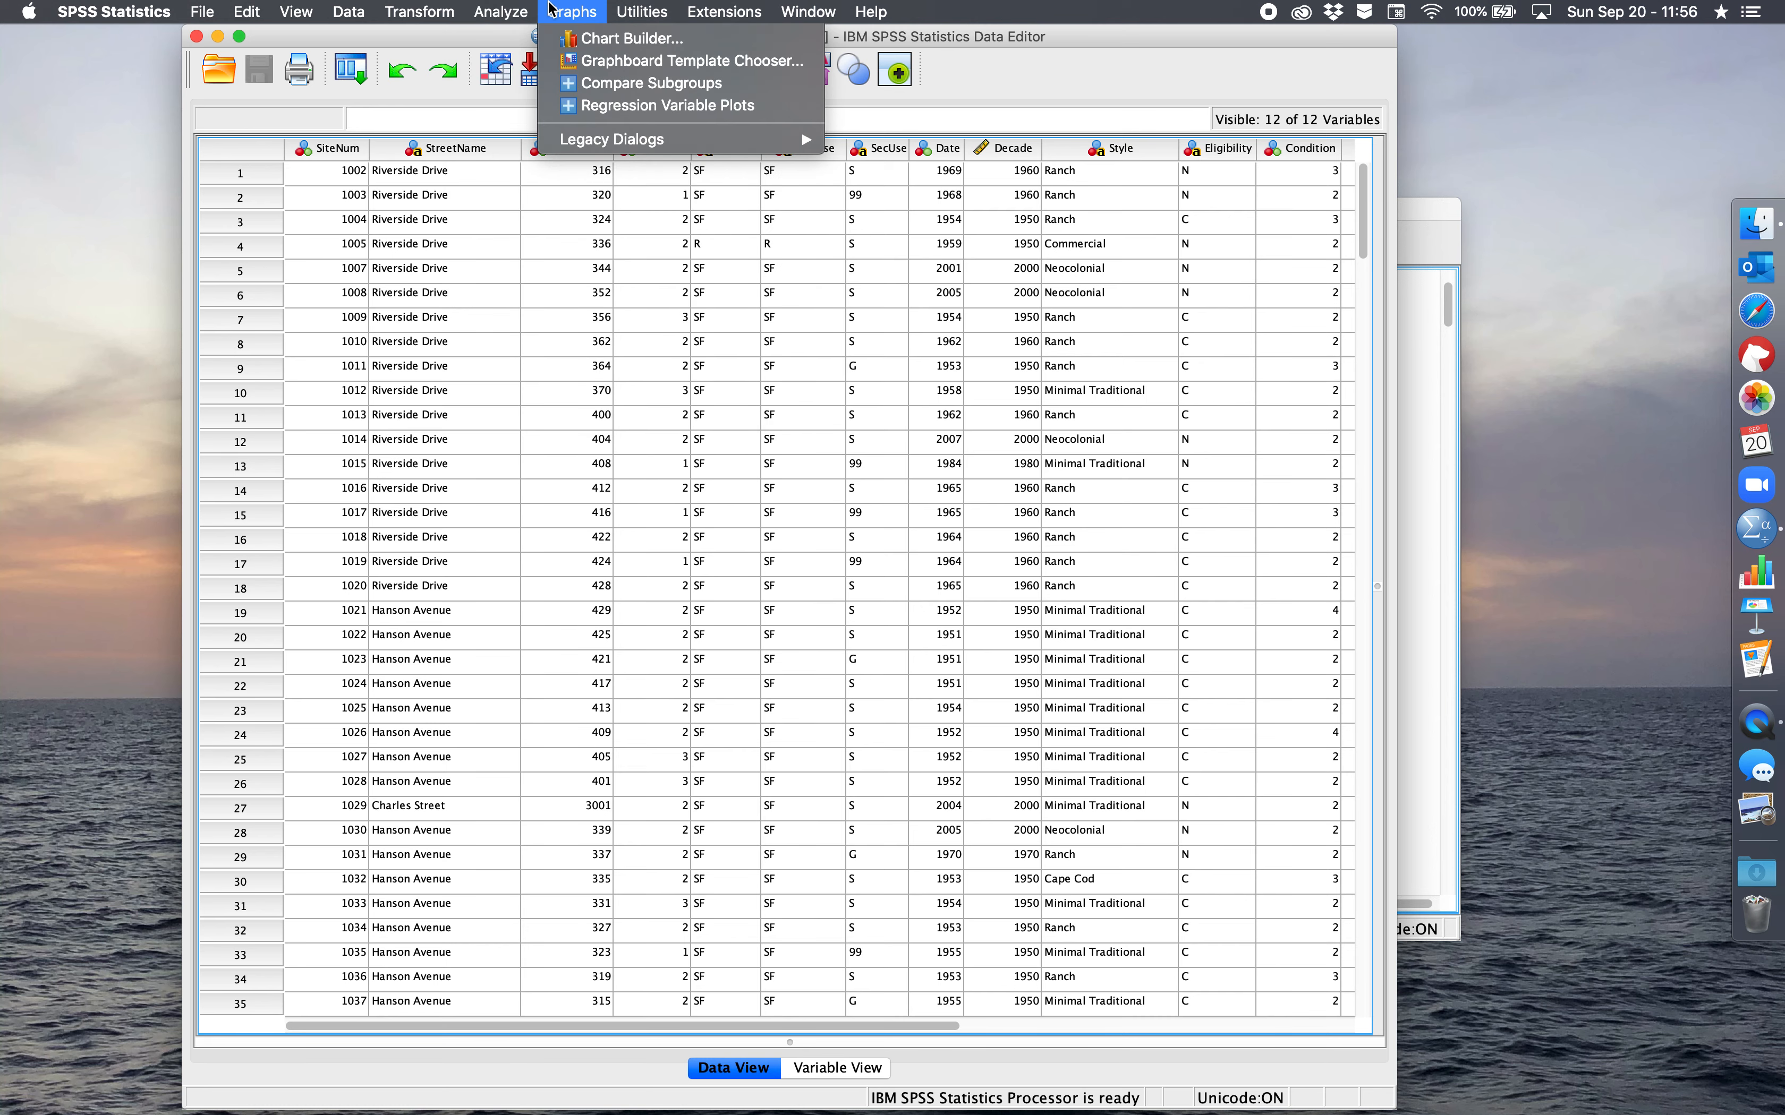
{"action": "mouse_move", "coordinate": [511, 59]}
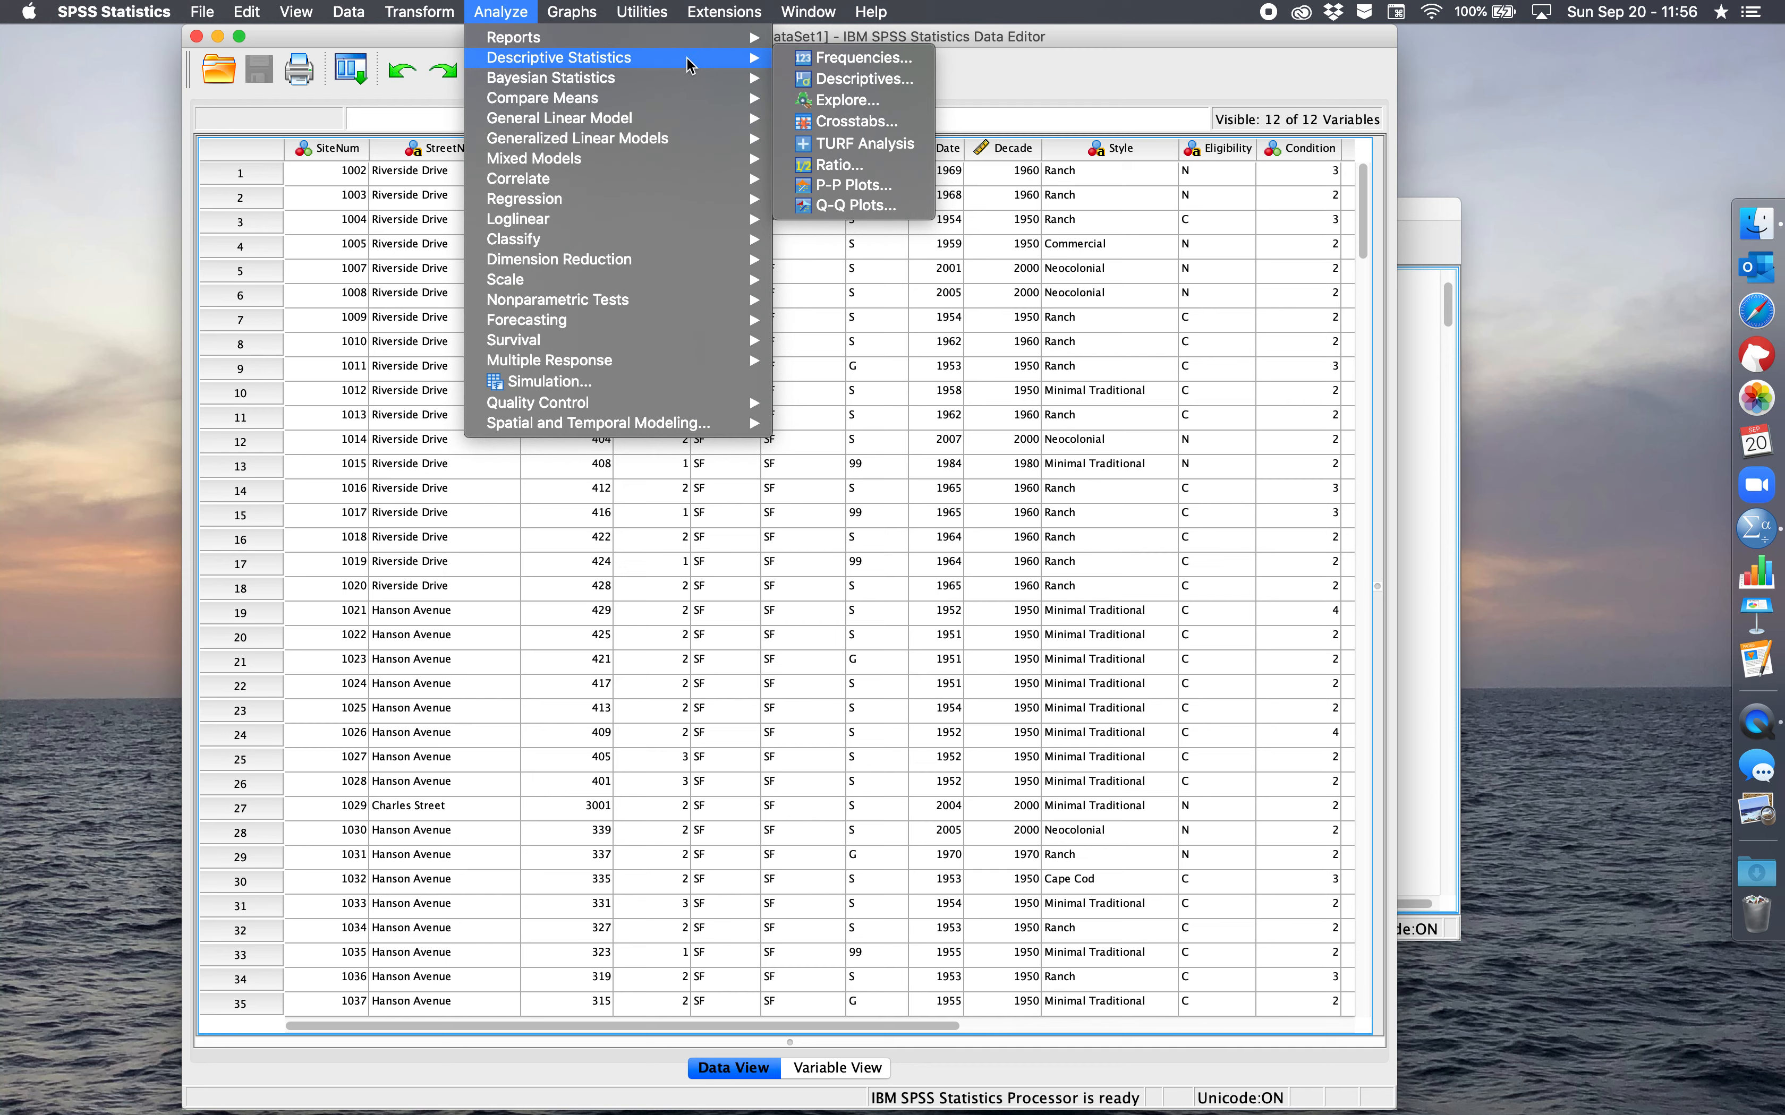
{"action": "left_click", "coordinate": [856, 121]}
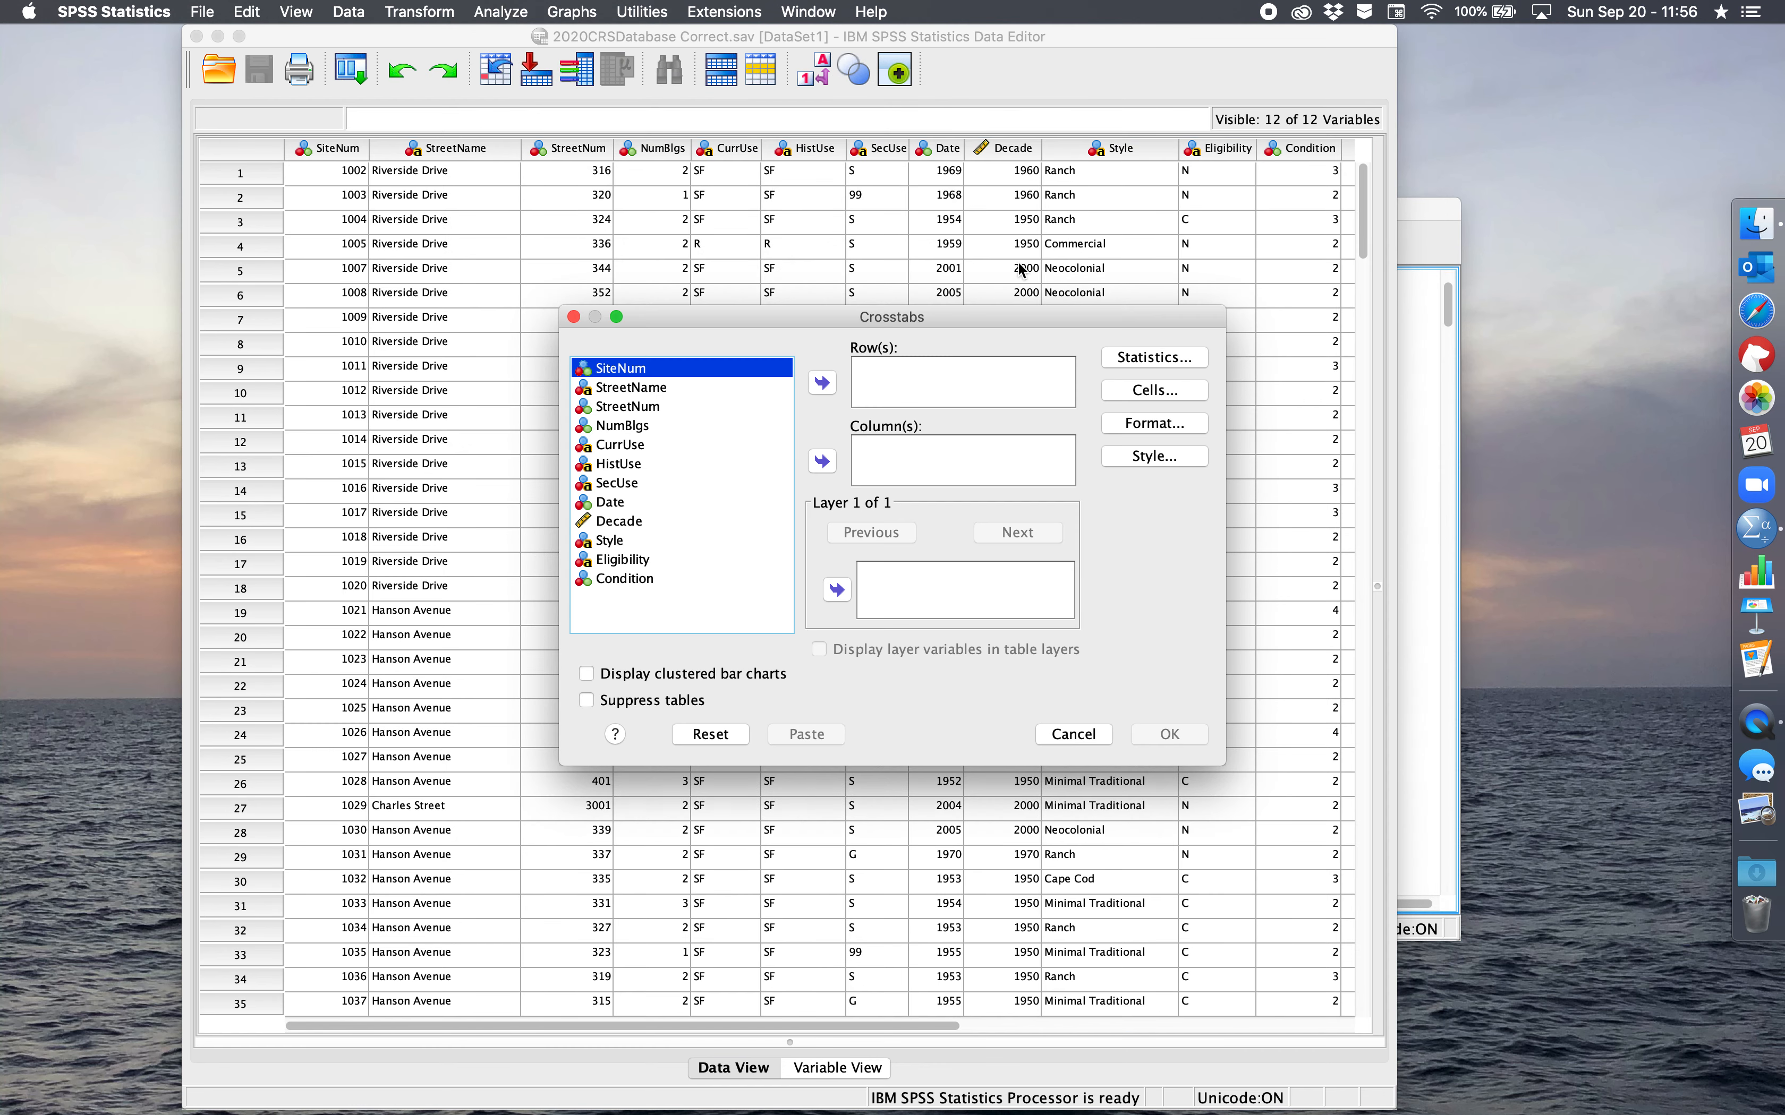
{"action": "left_click", "coordinate": [622, 445]}
{"action": "left_click", "coordinate": [823, 381]}
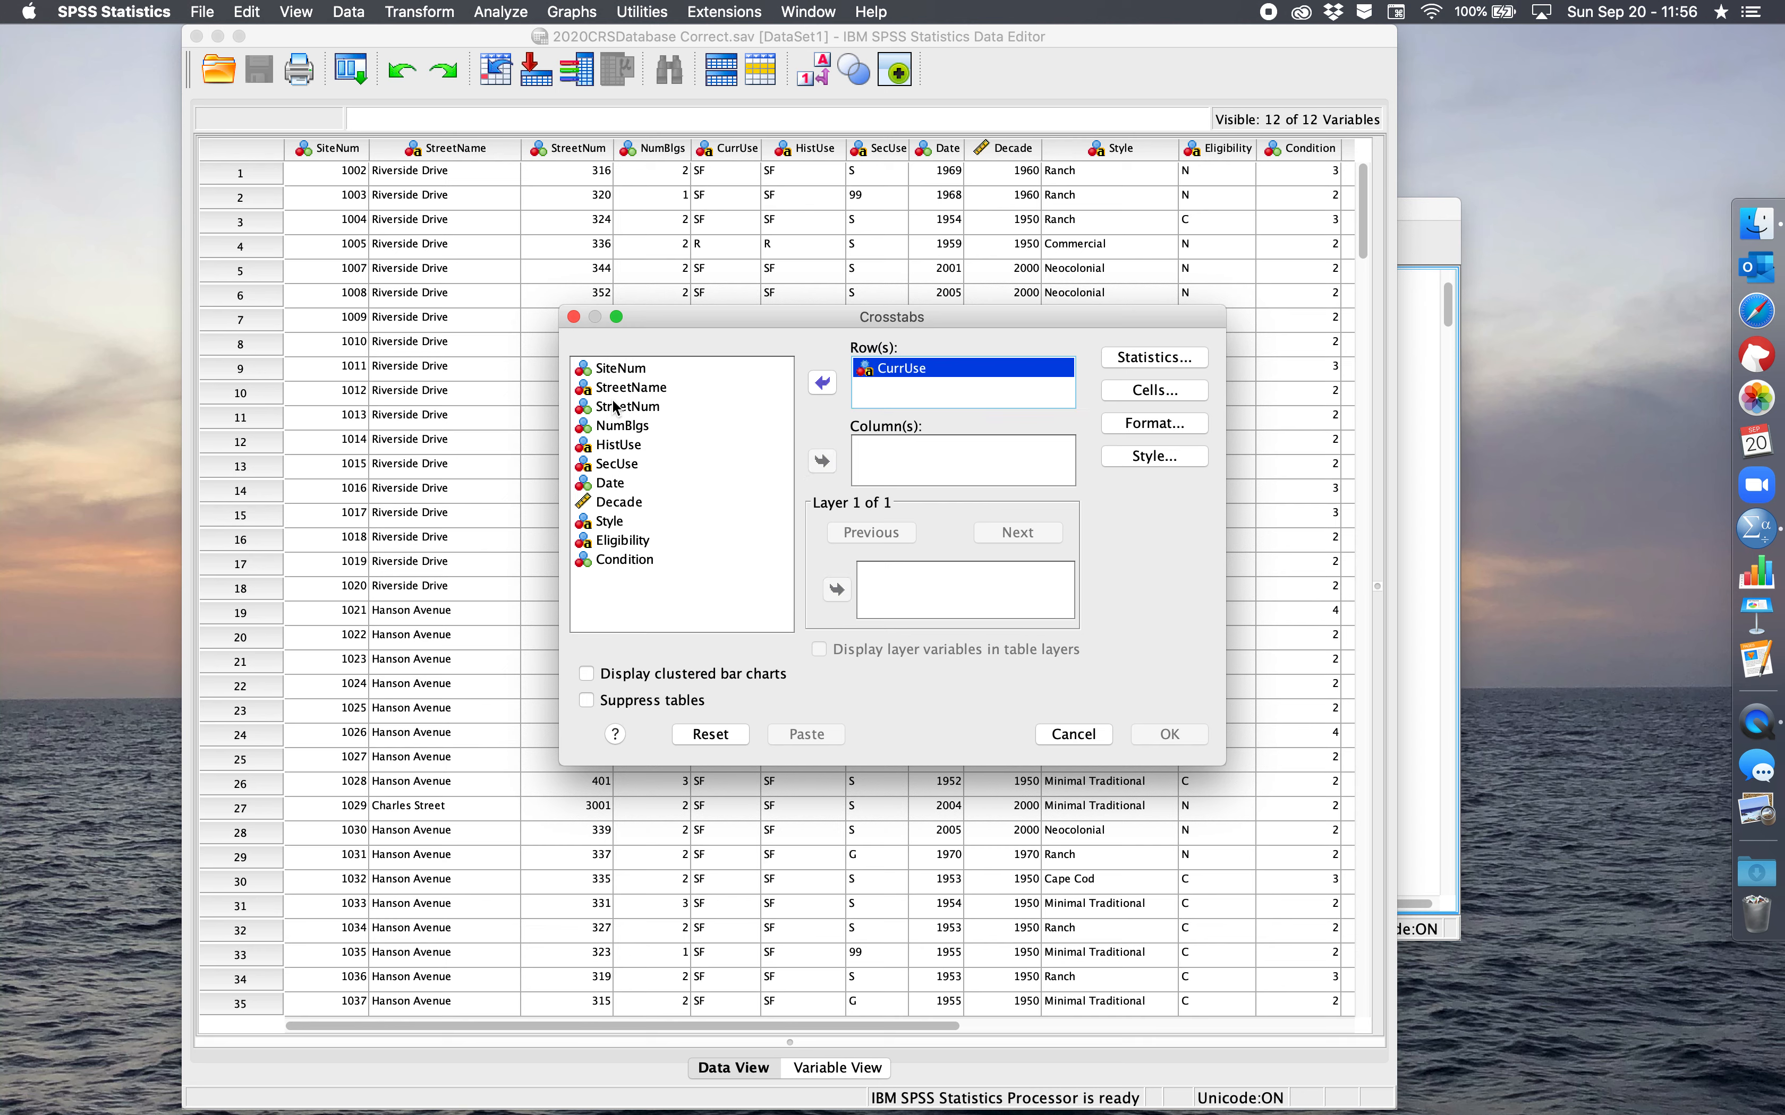
{"action": "left_click", "coordinate": [626, 445]}
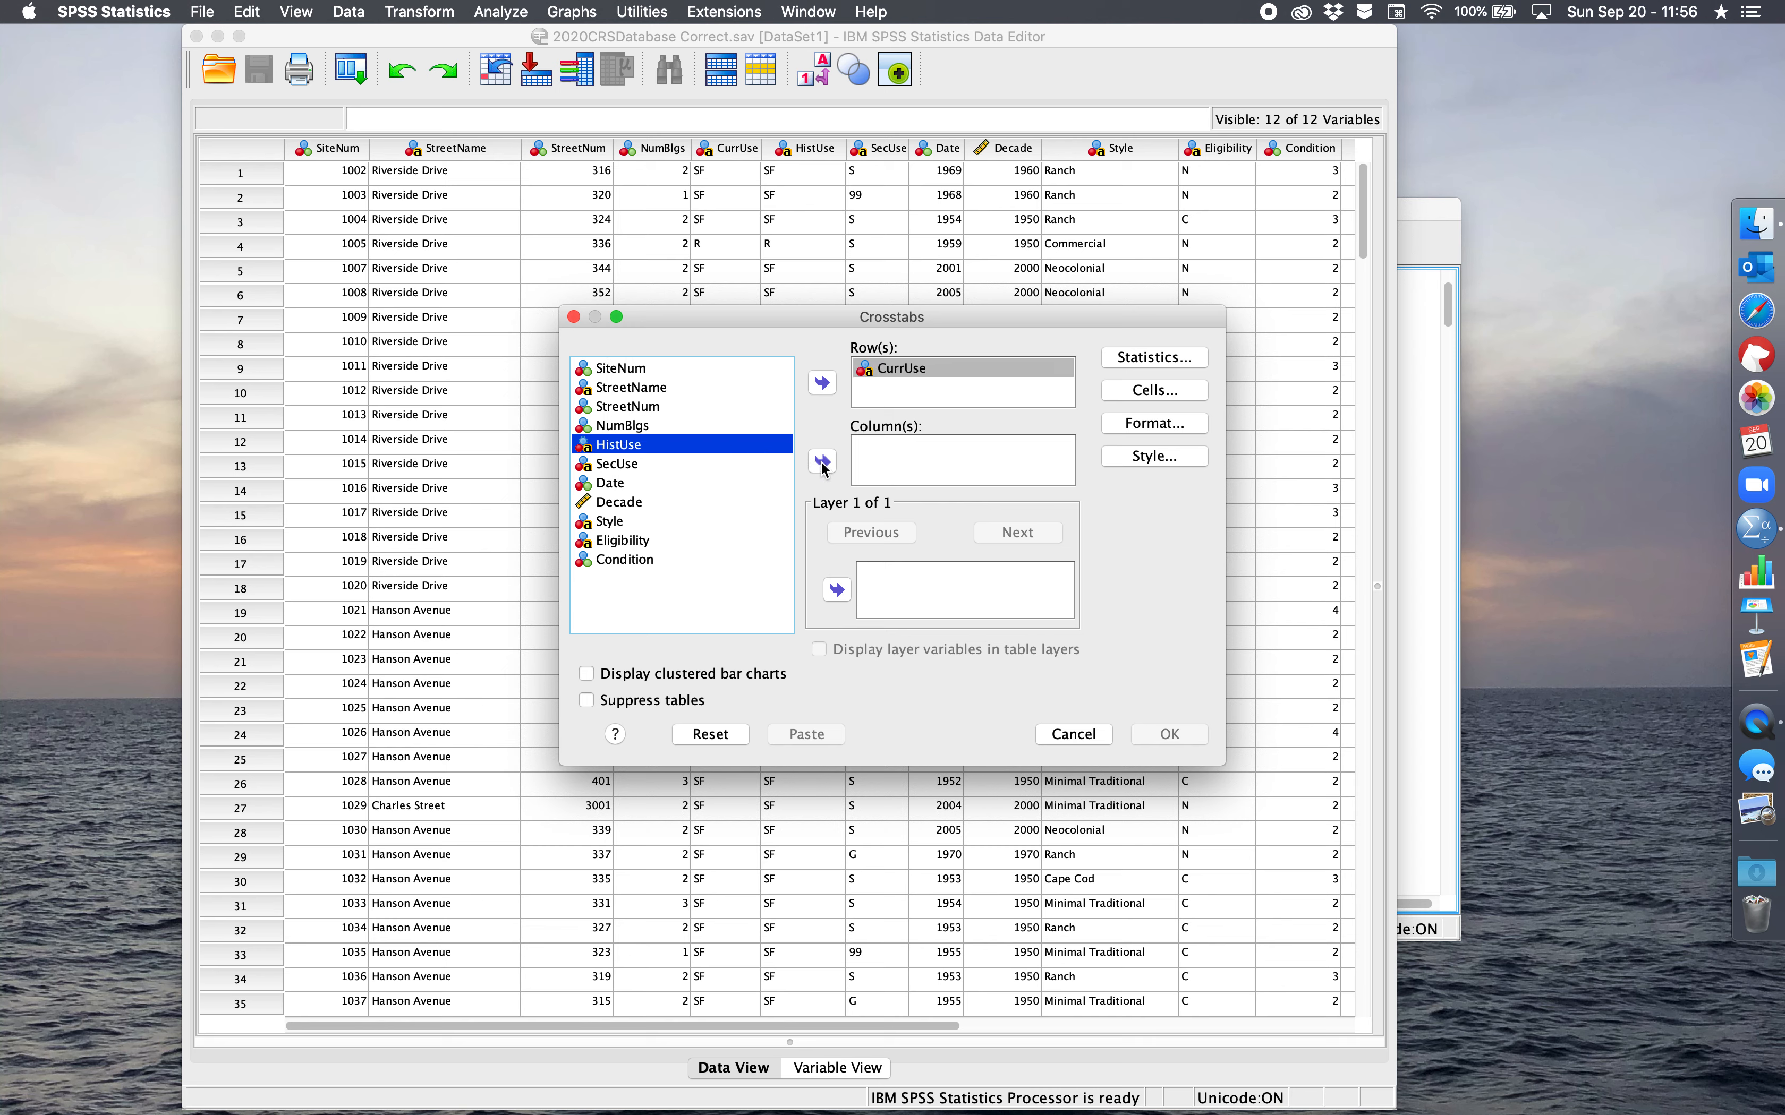
{"action": "left_click", "coordinate": [822, 462]}
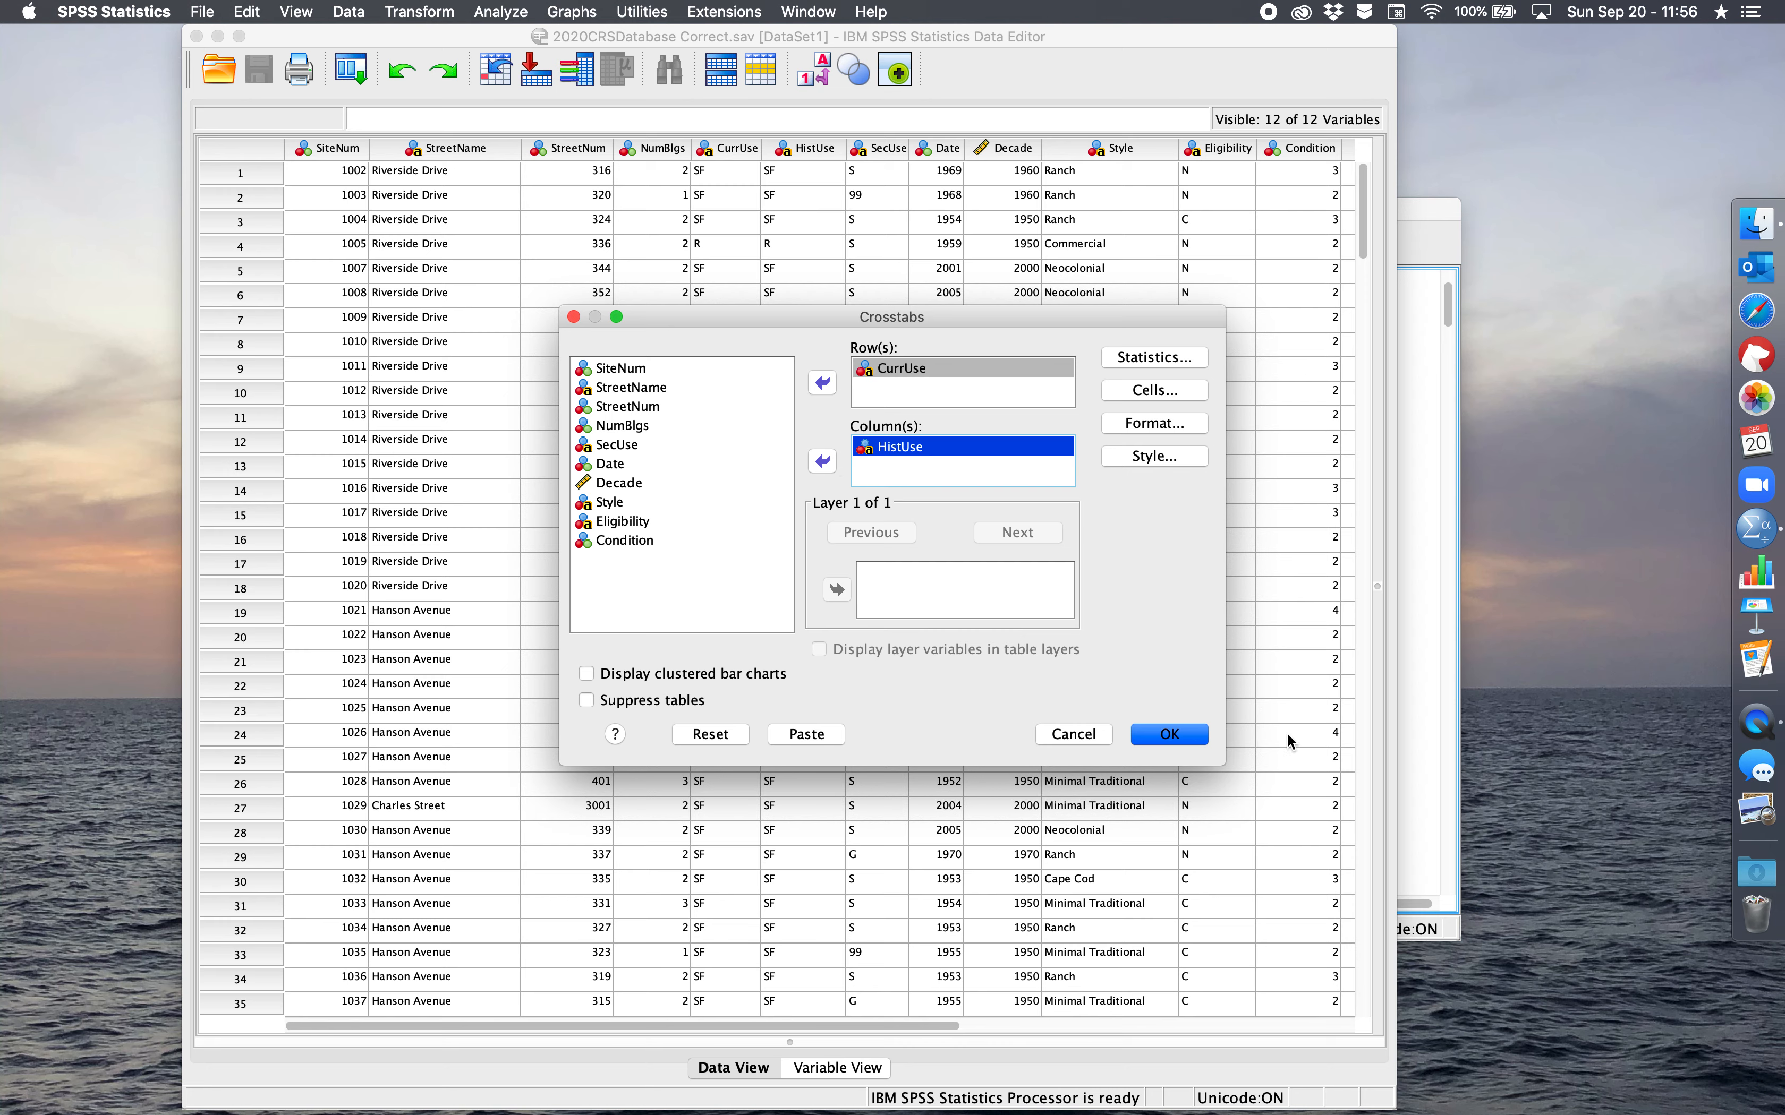
{"action": "left_click", "coordinate": [1180, 735]}
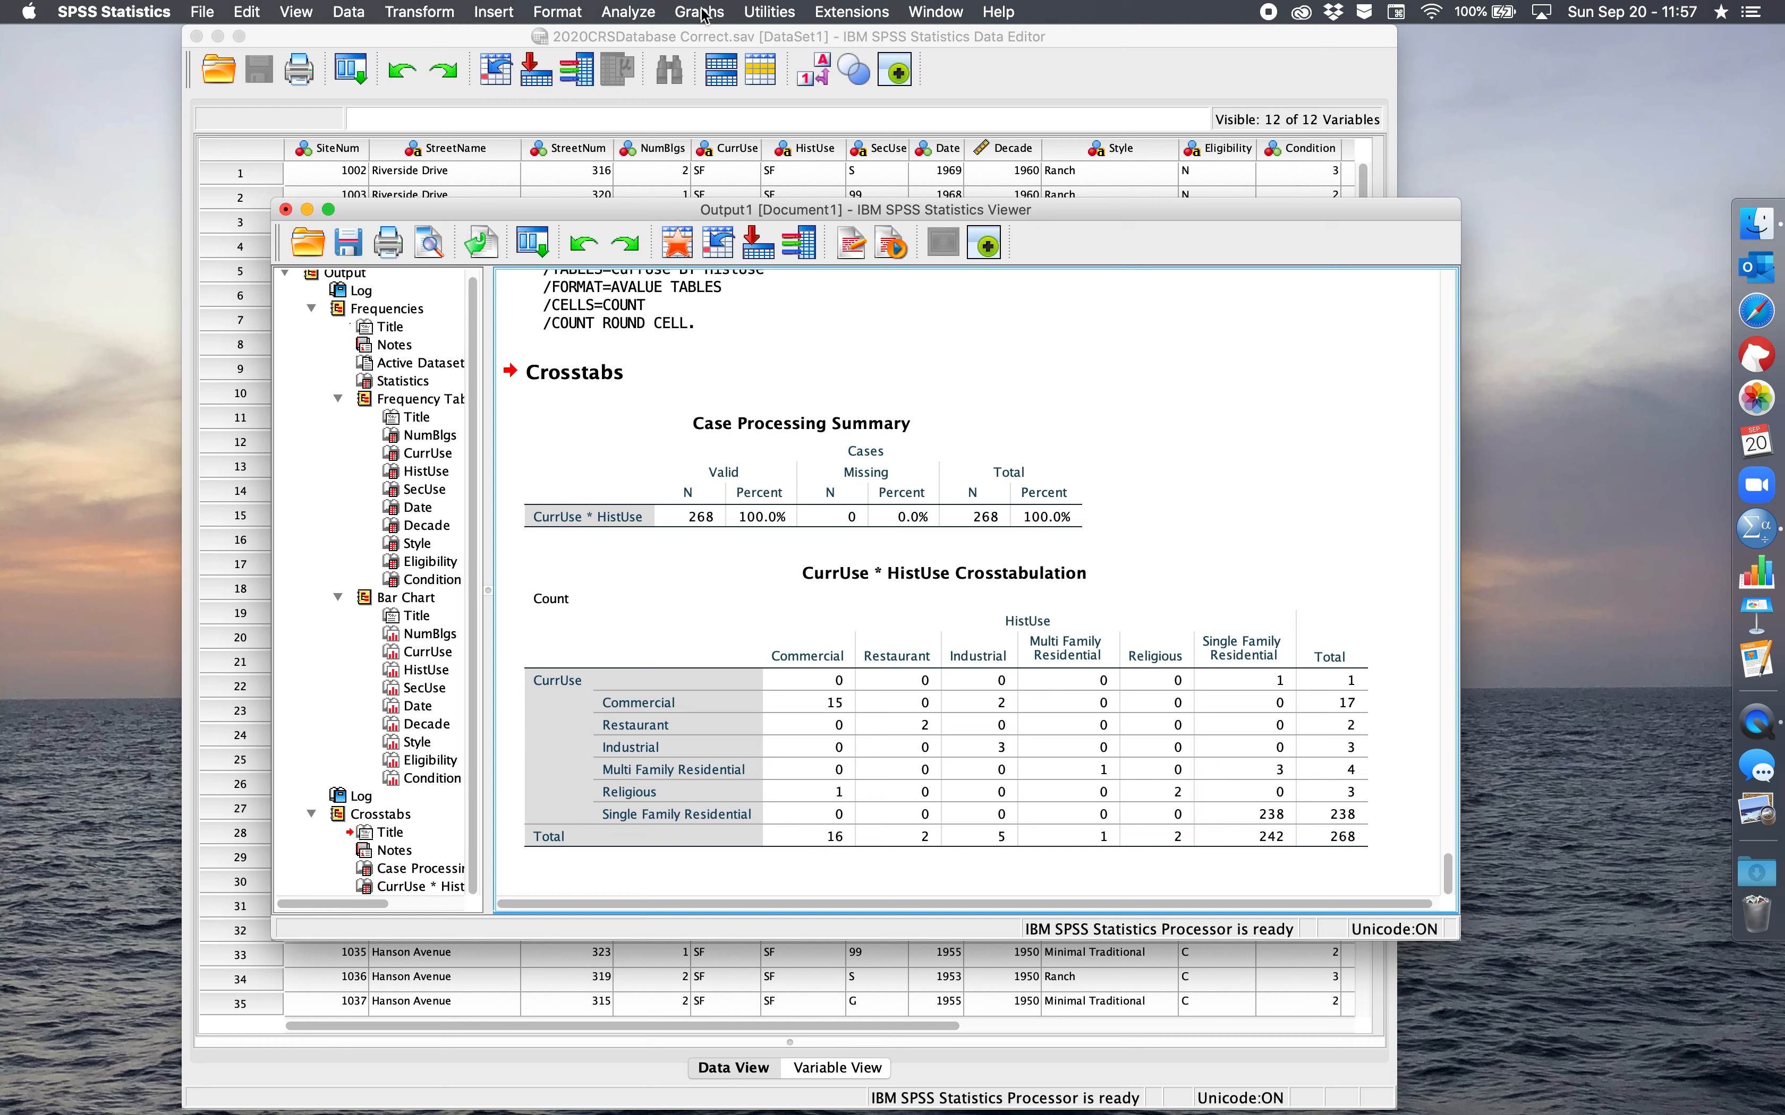
Step: Reopen Crosstabs from the dataset window and remove HistUse from the columns and CurrUse from the rows
{"action": "left_click", "coordinate": [558, 10]}
{"action": "mouse_move", "coordinate": [476, 10]}
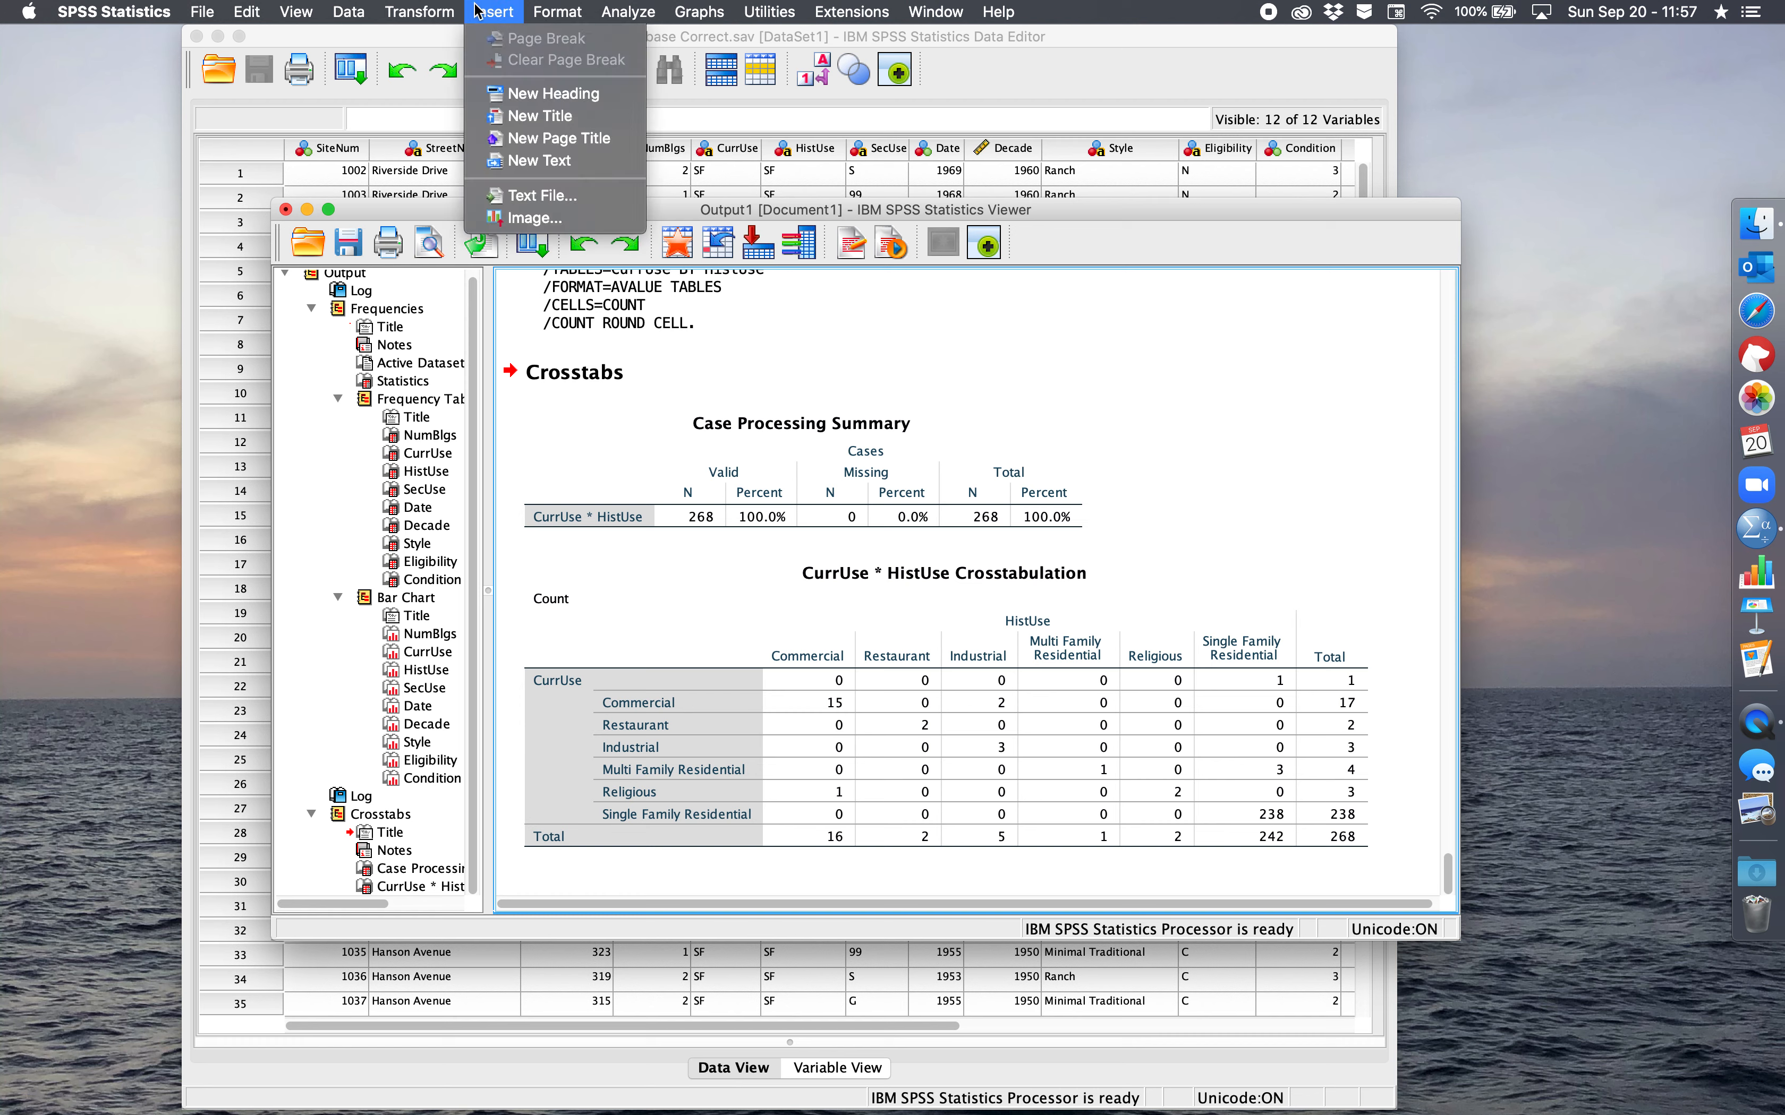
{"action": "mouse_move", "coordinate": [351, 9]}
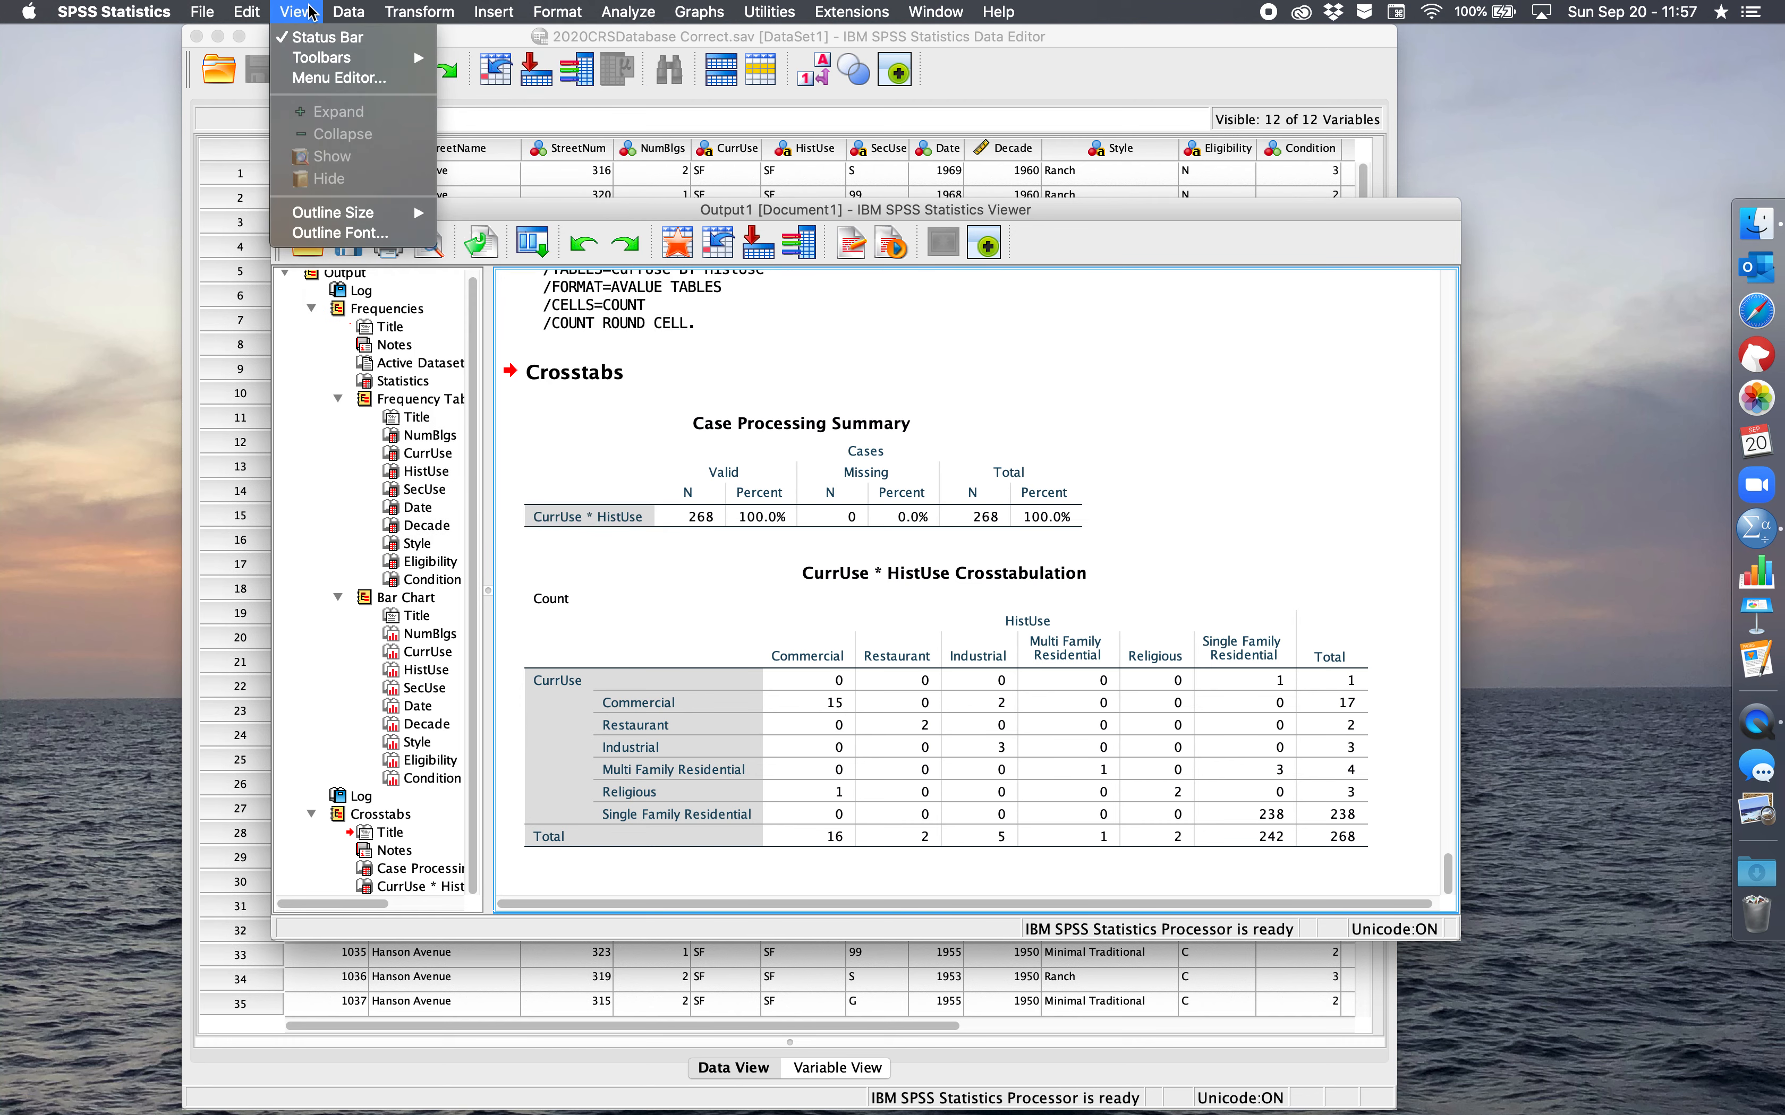
{"action": "mouse_move", "coordinate": [922, 12]}
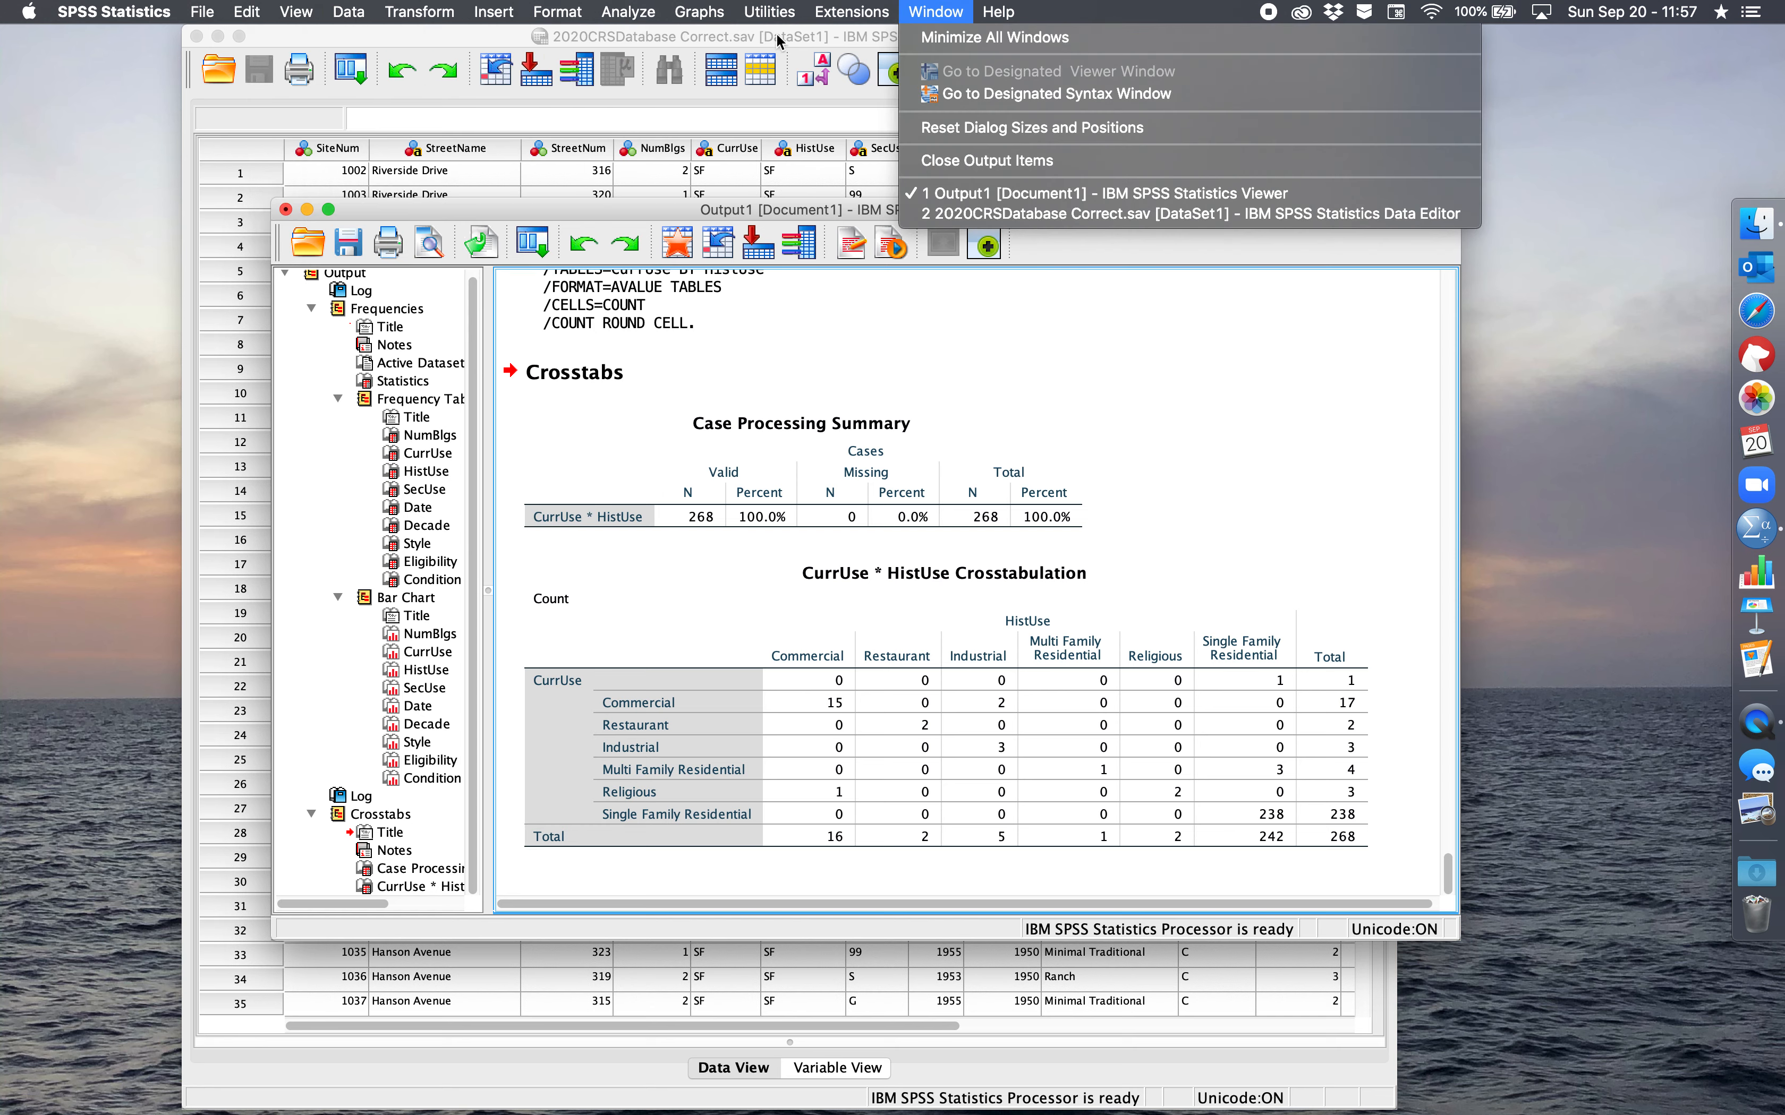
{"action": "left_click", "coordinate": [662, 42]}
{"action": "left_click", "coordinate": [352, 10]}
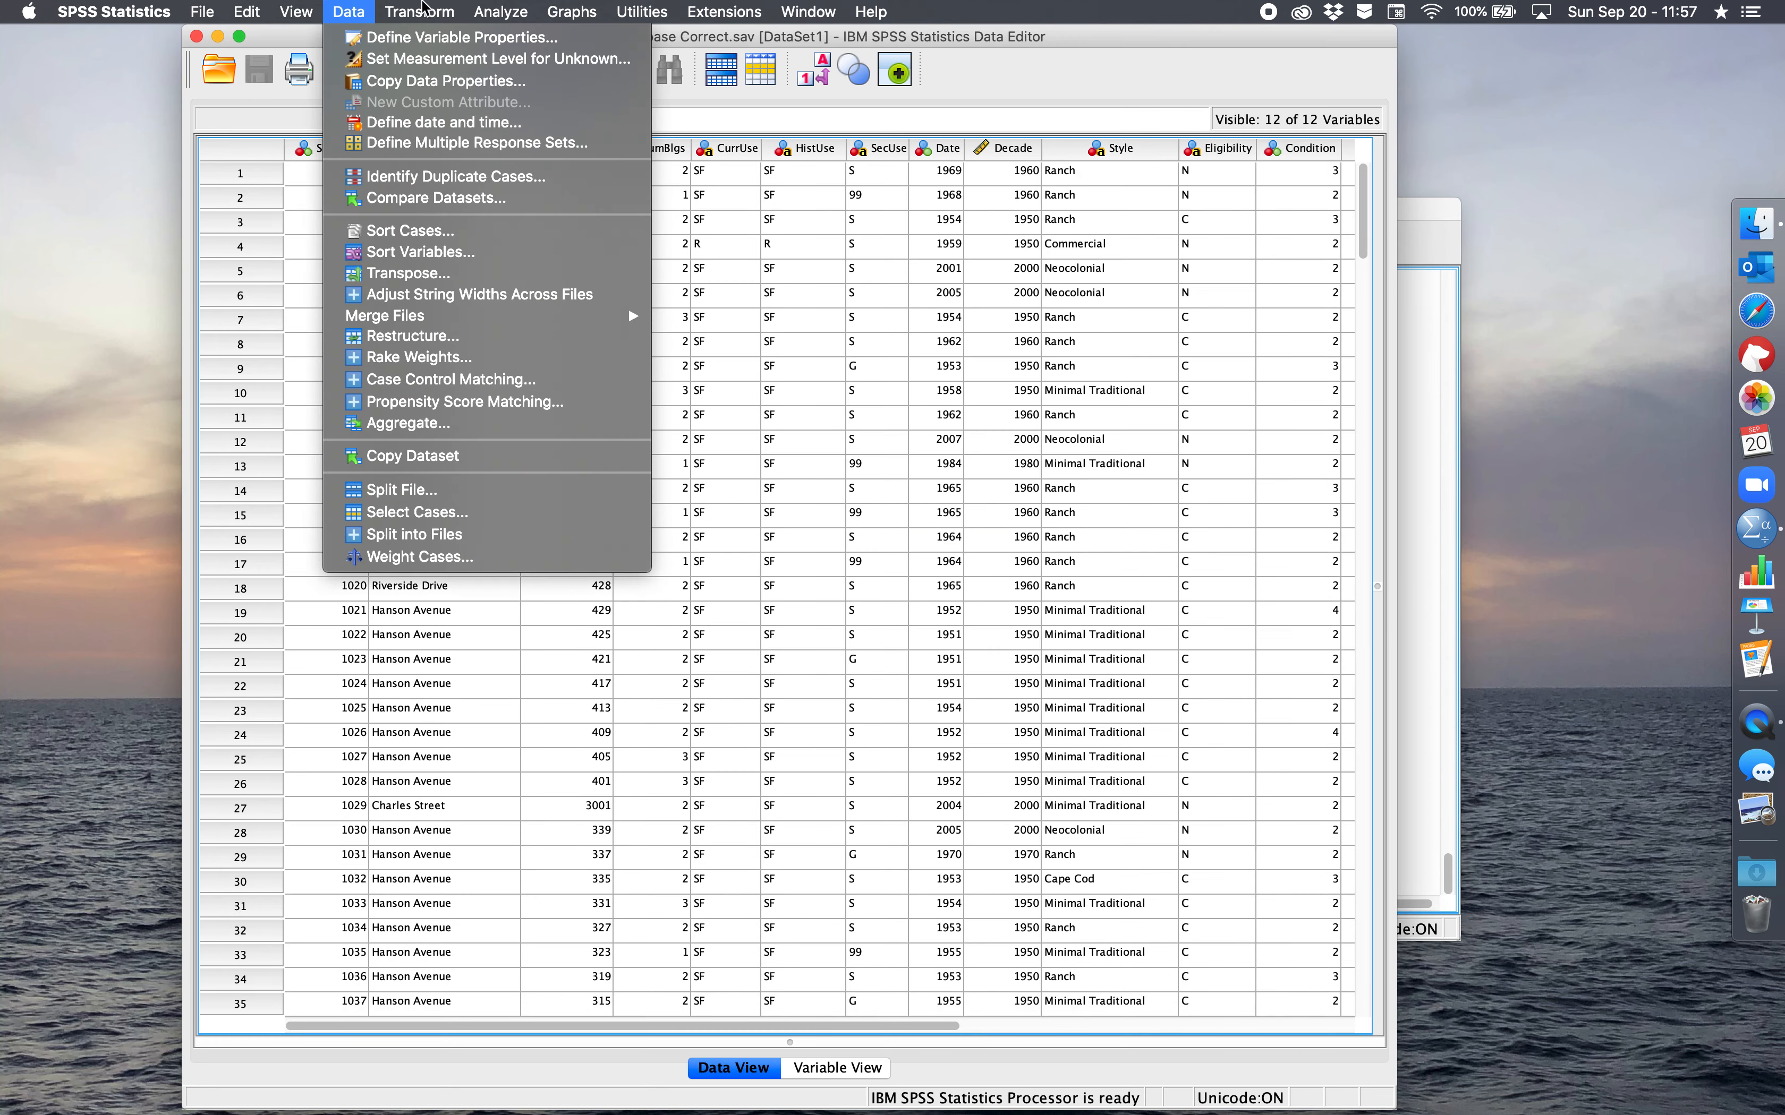
{"action": "mouse_move", "coordinate": [501, 10]}
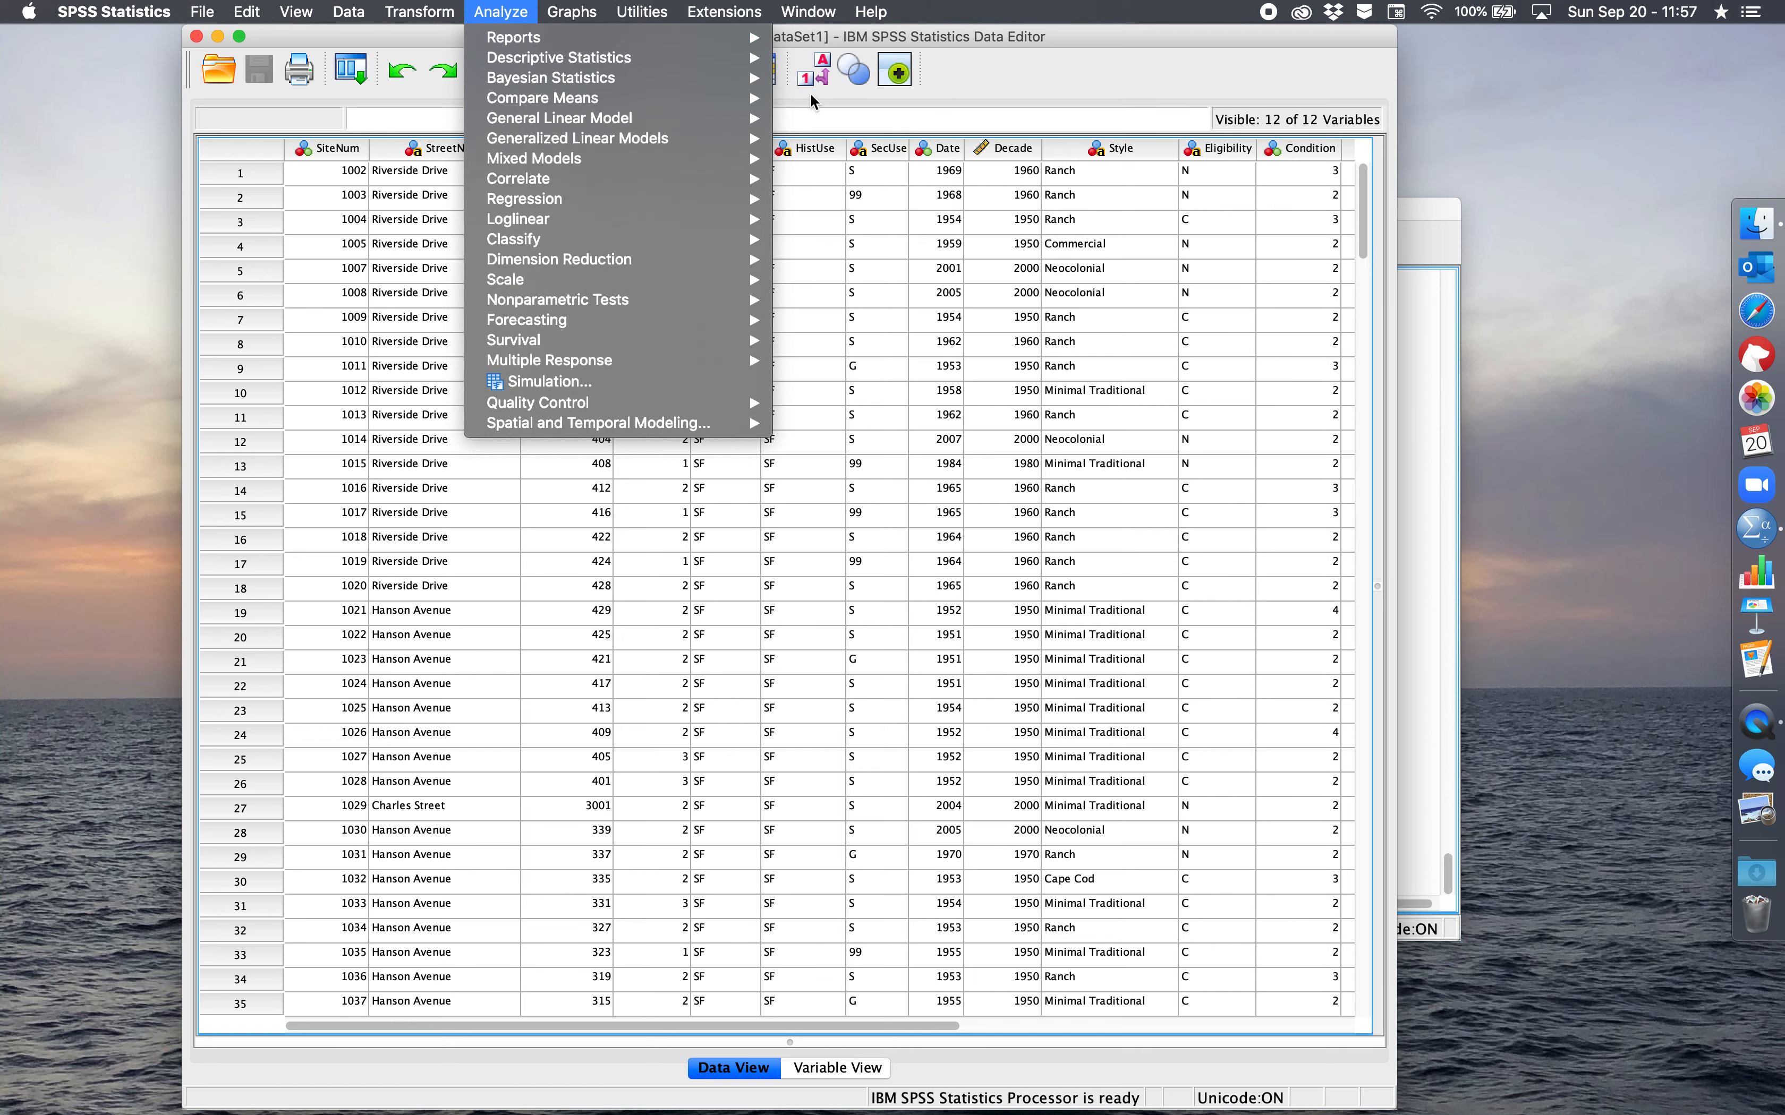
{"action": "mouse_move", "coordinate": [539, 59]}
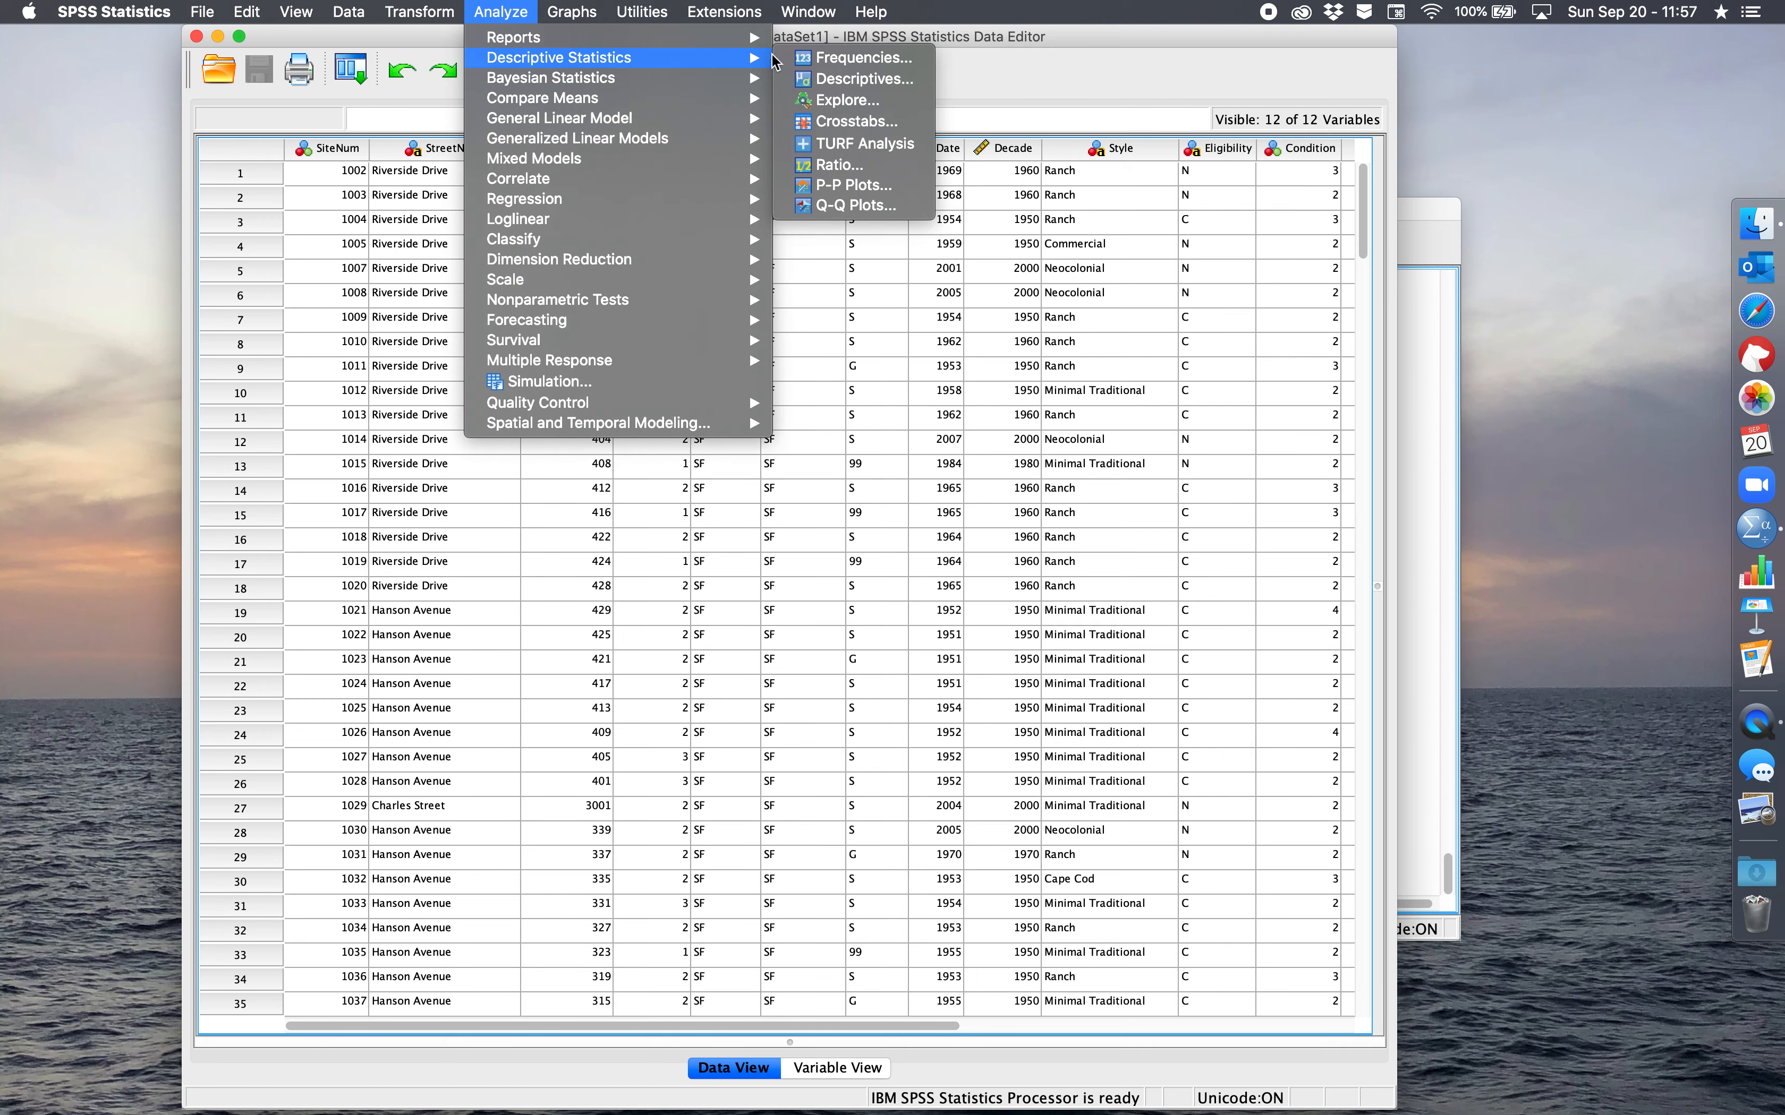
{"action": "left_click", "coordinate": [848, 120]}
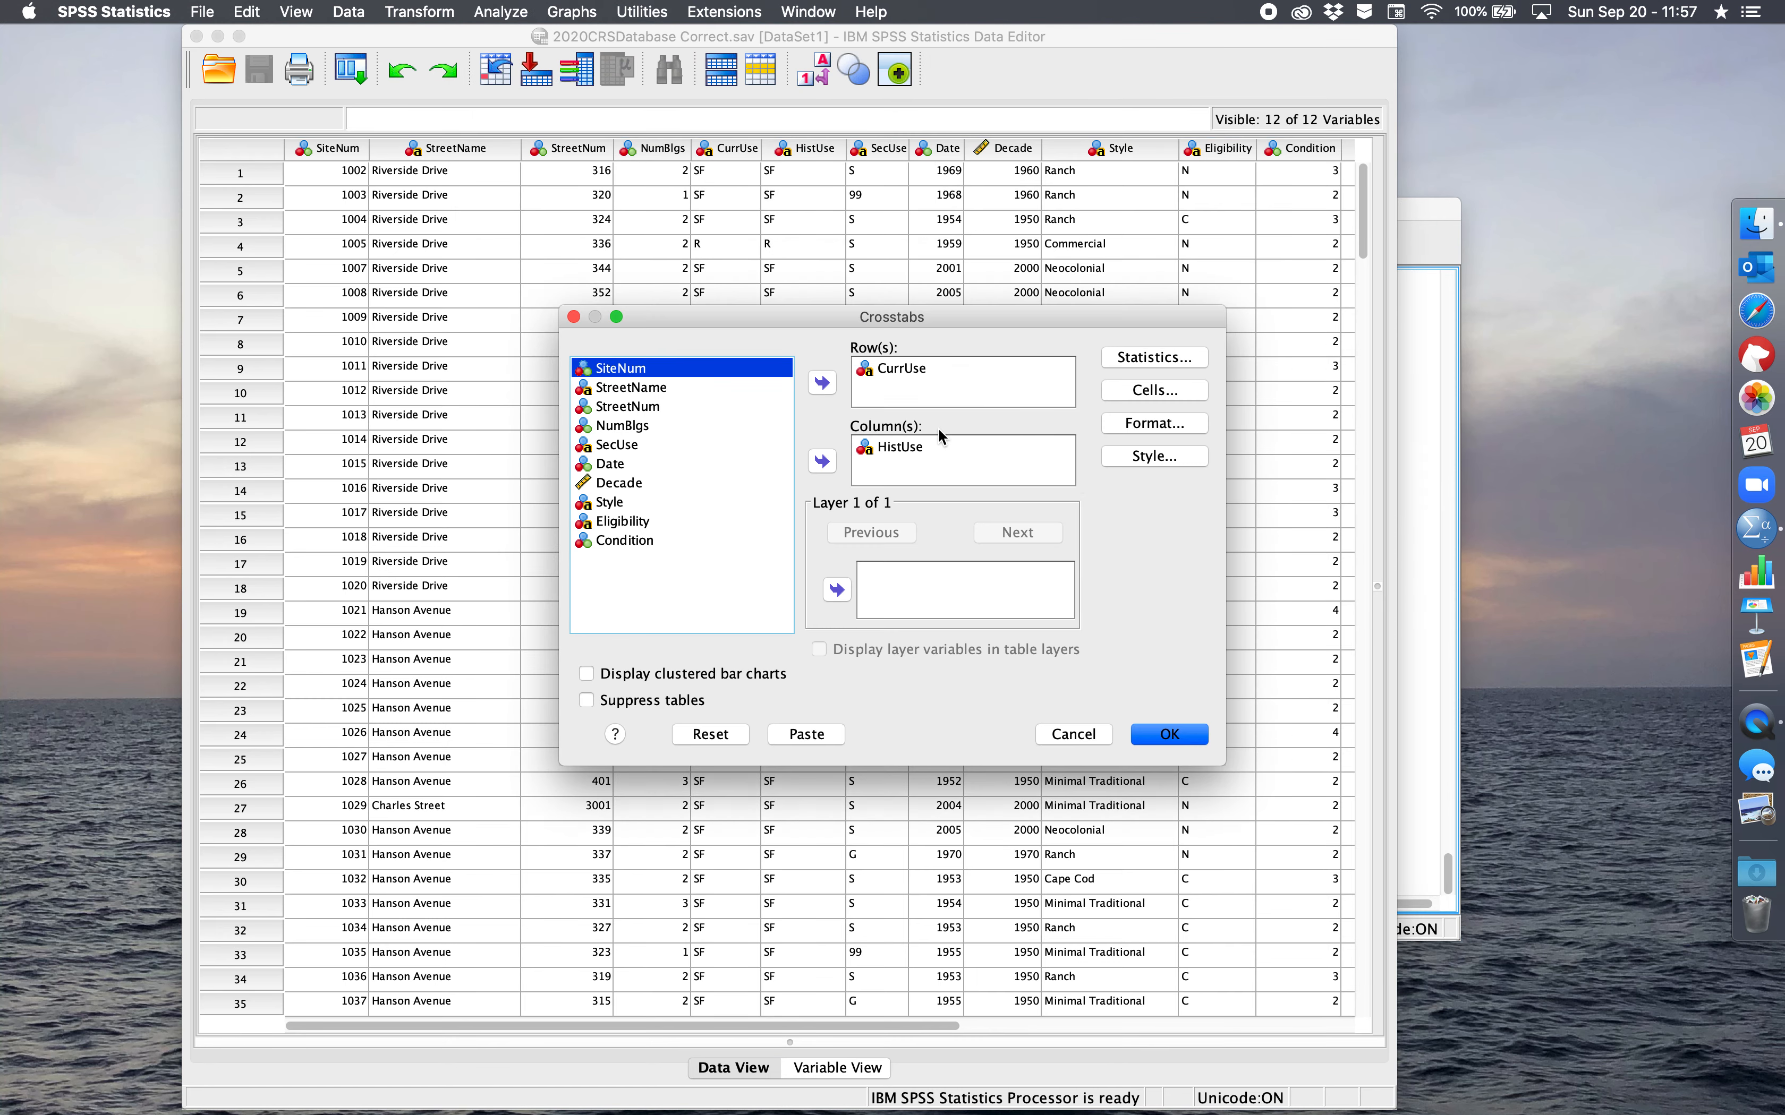
{"action": "left_click", "coordinate": [915, 448]}
{"action": "left_click", "coordinate": [823, 462]}
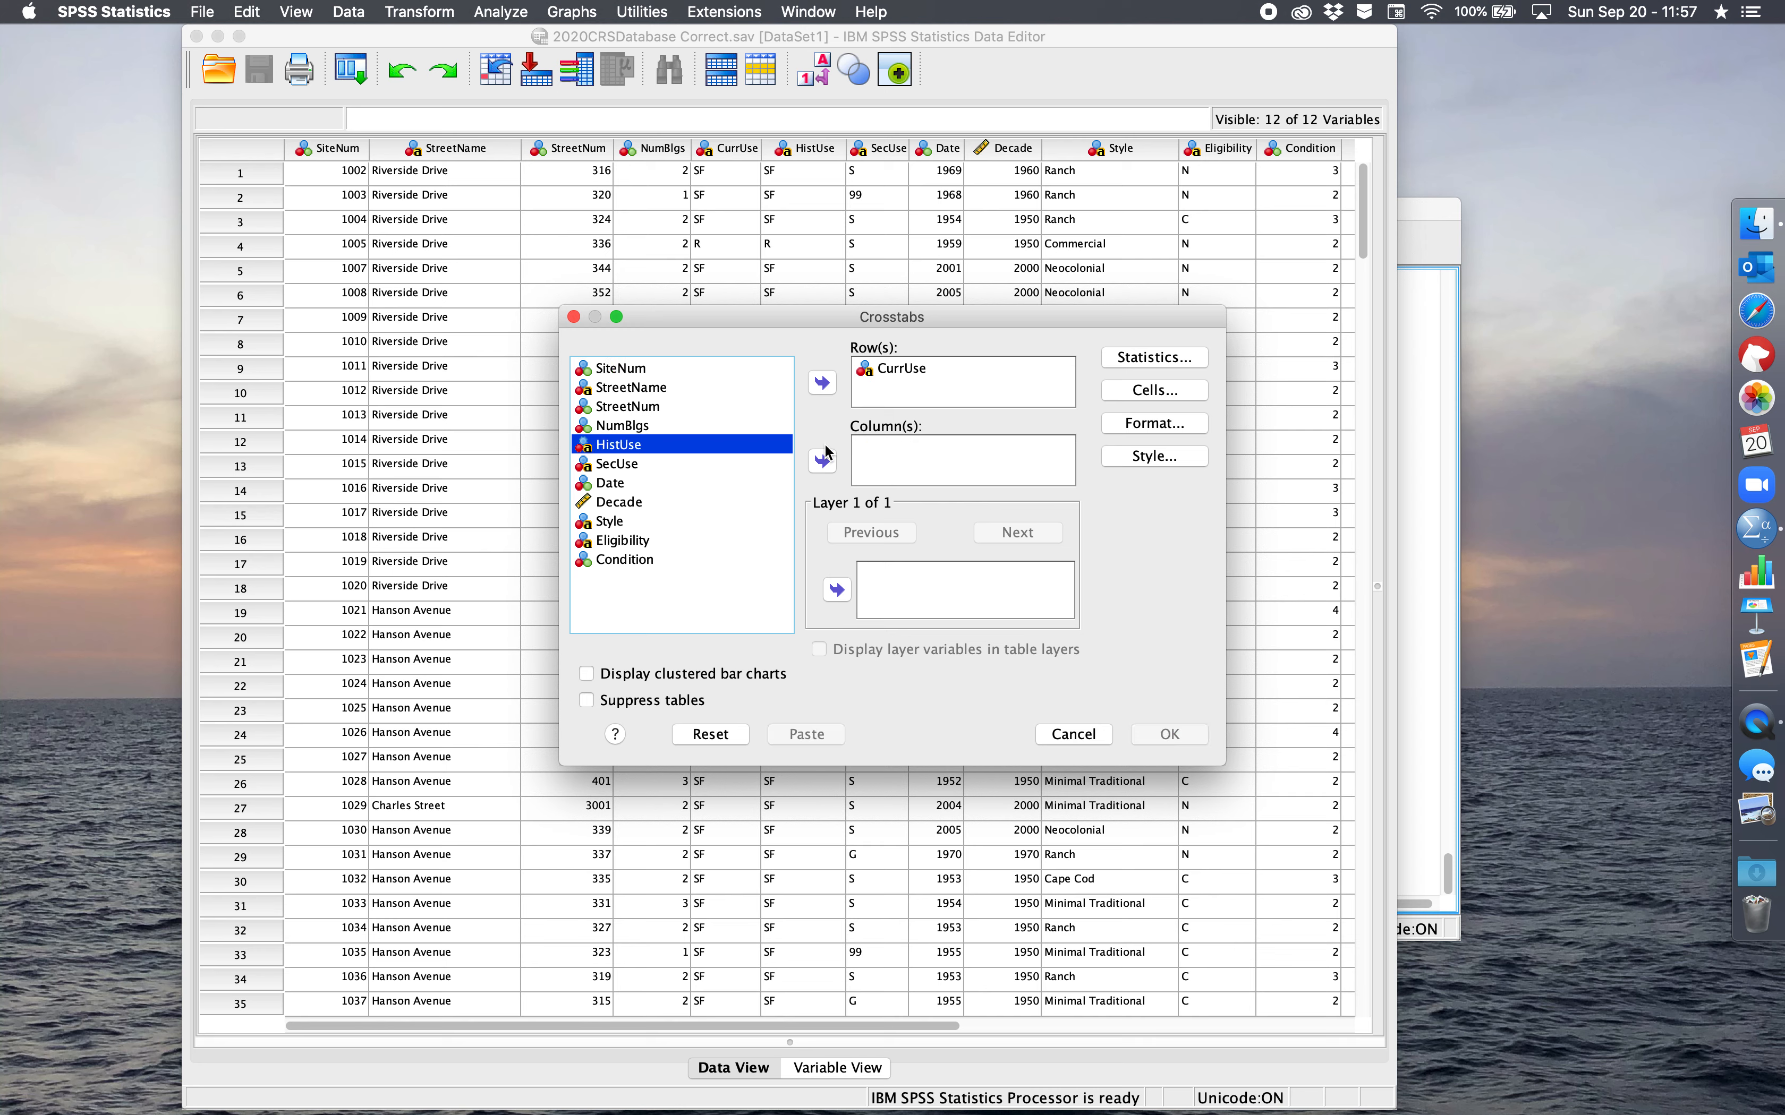
{"action": "left_click", "coordinate": [894, 368]}
{"action": "left_click", "coordinate": [824, 383]}
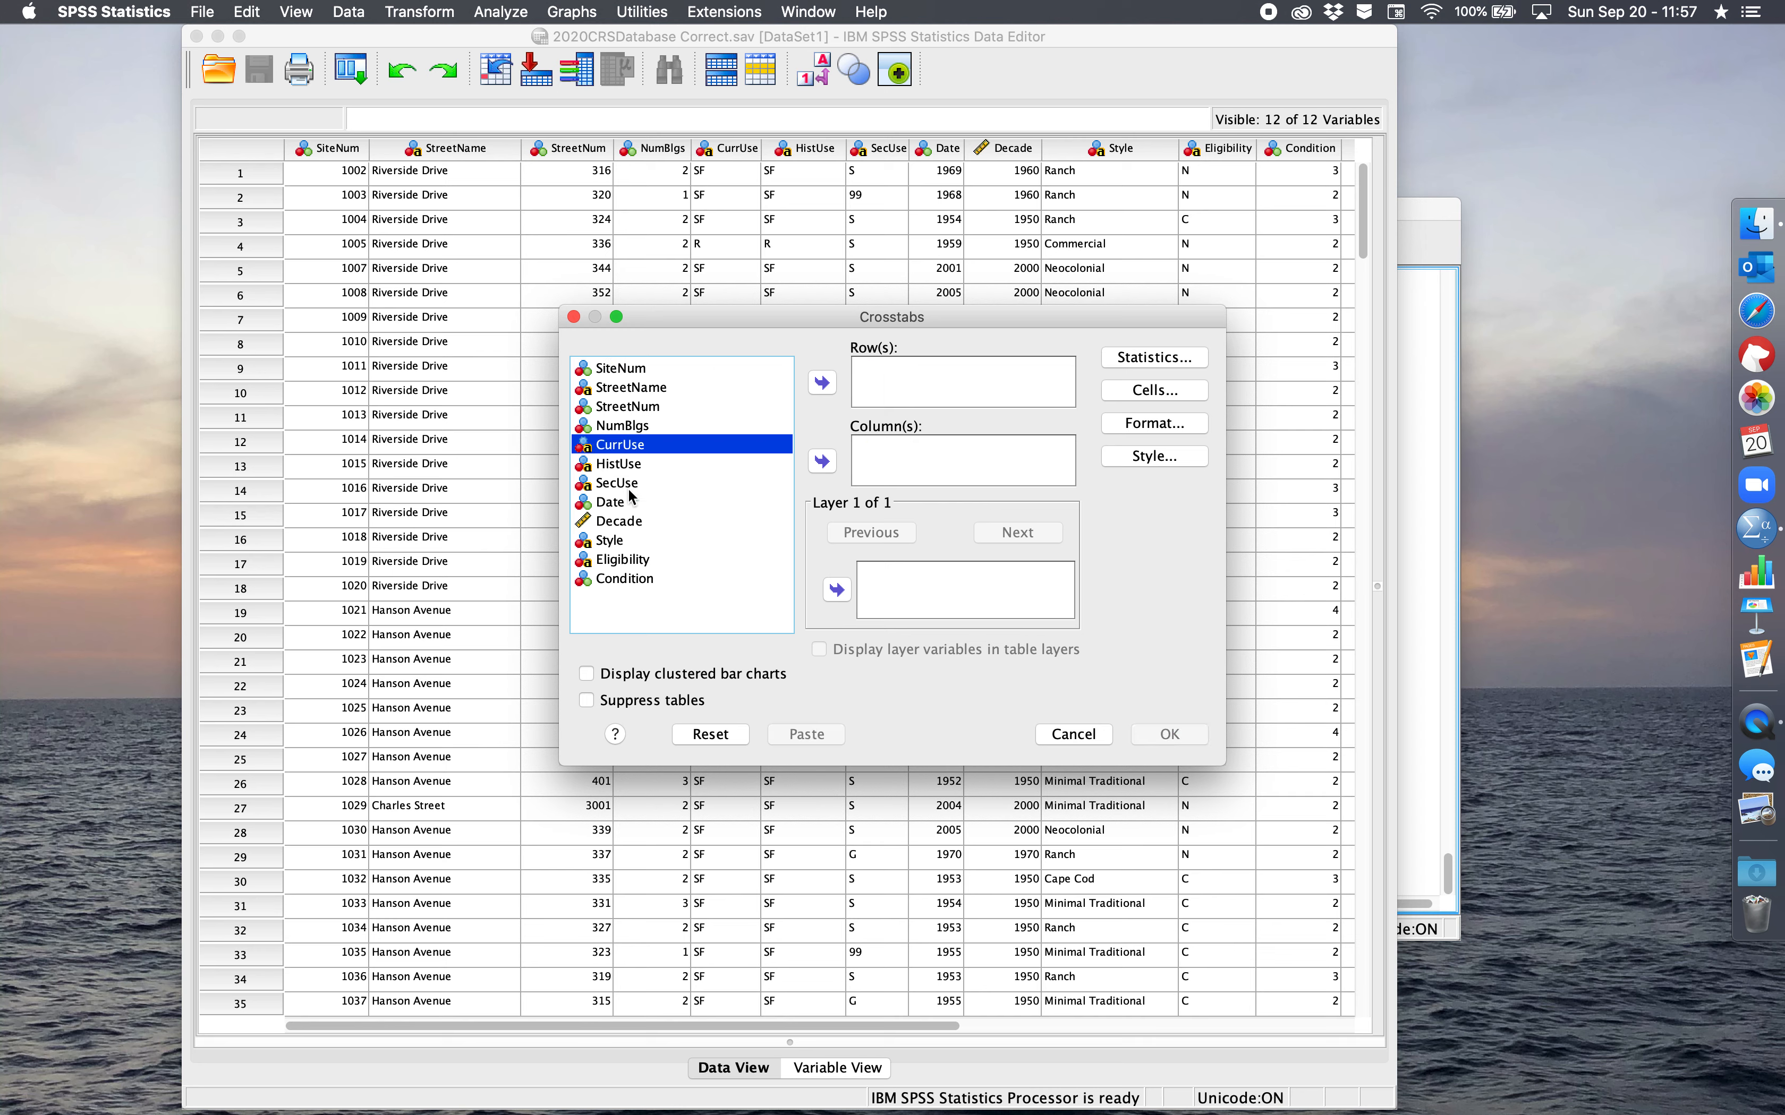
Step: Run the crosstabulation with Decade as the row variable and Condition as the column variable
{"action": "left_click", "coordinate": [628, 579]}
{"action": "left_click", "coordinate": [823, 462]}
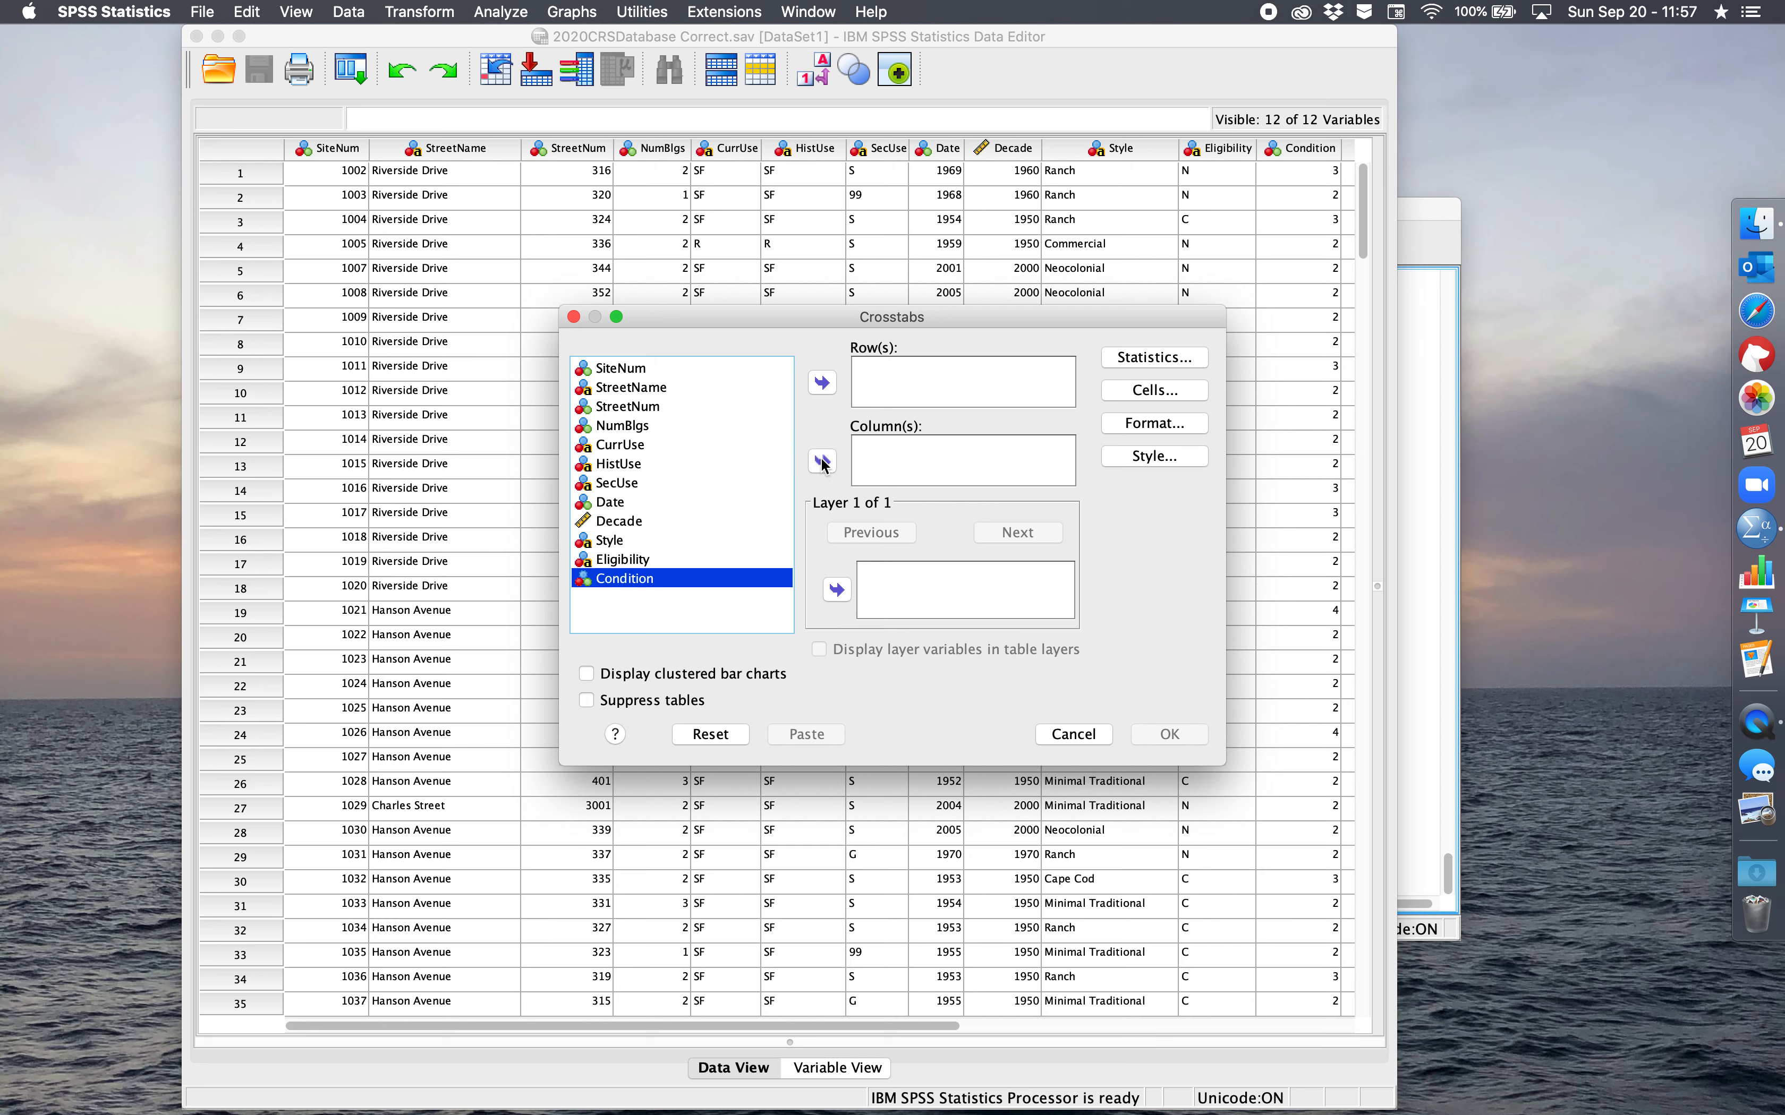
{"action": "left_click", "coordinate": [619, 522]}
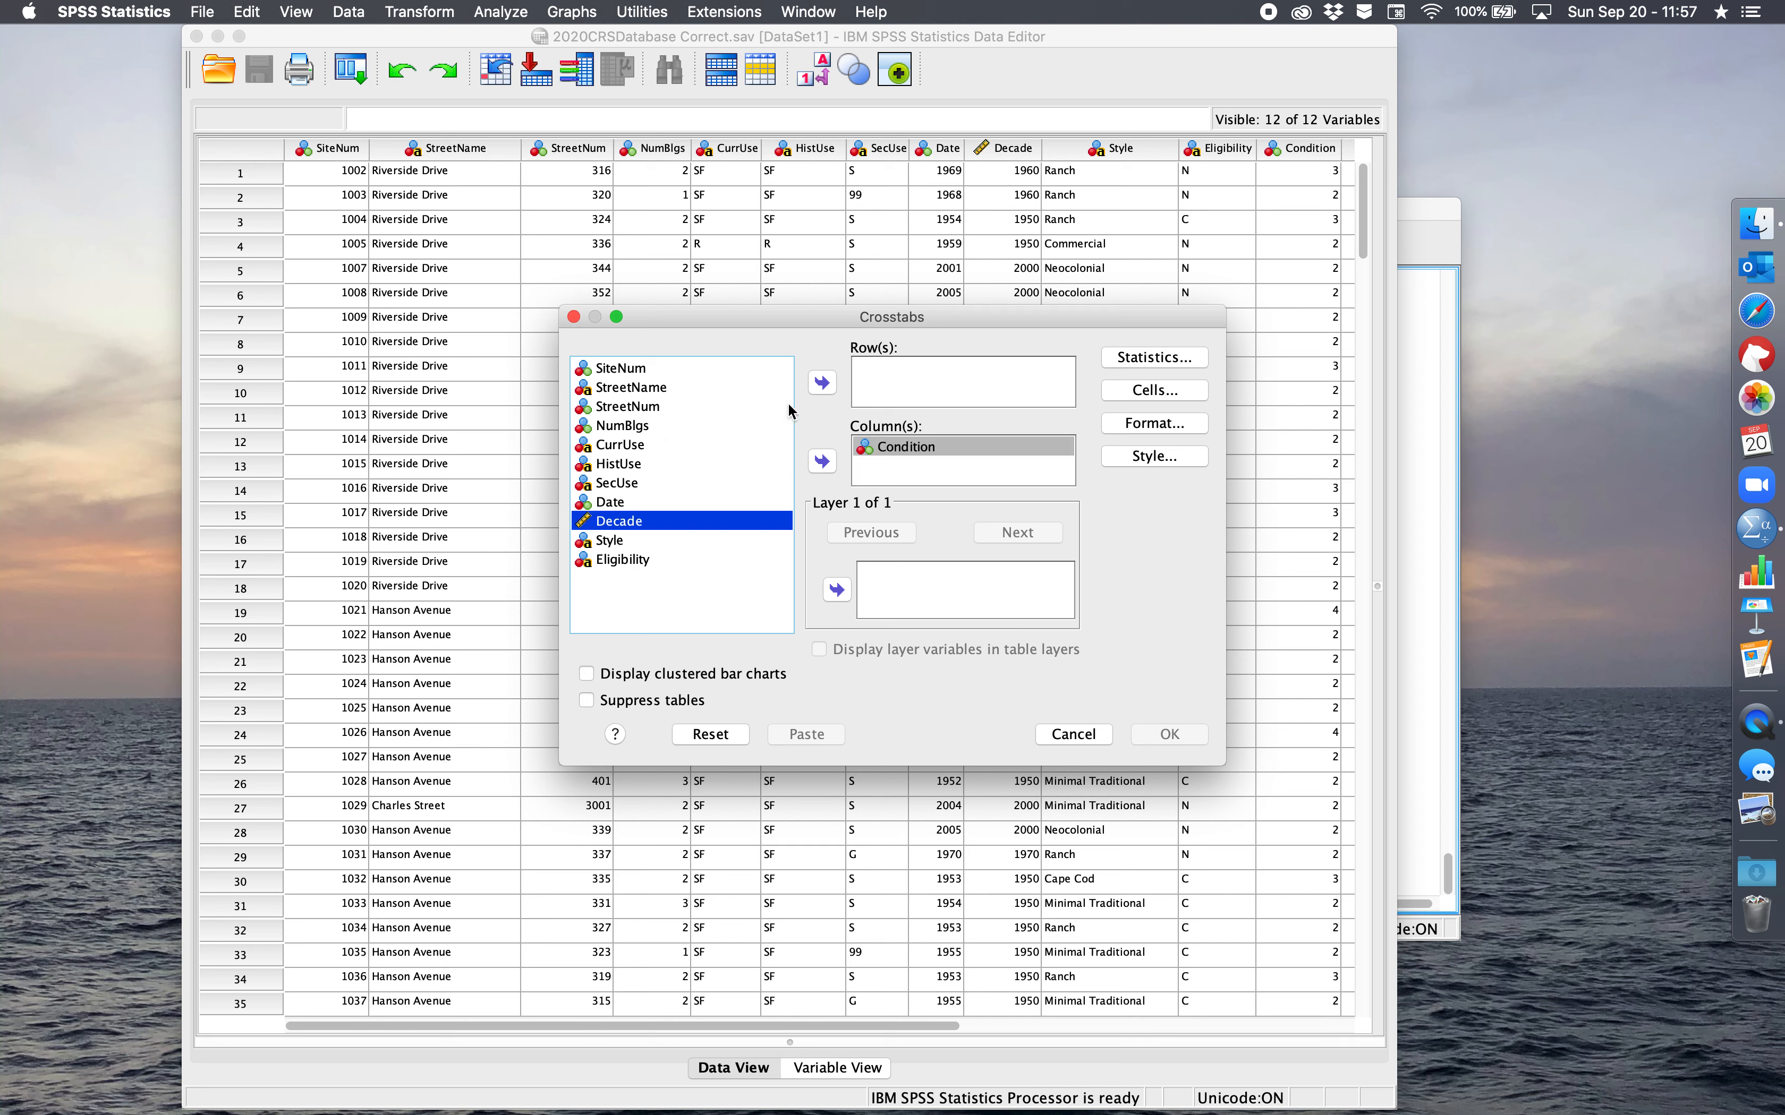
{"action": "left_click", "coordinate": [823, 382]}
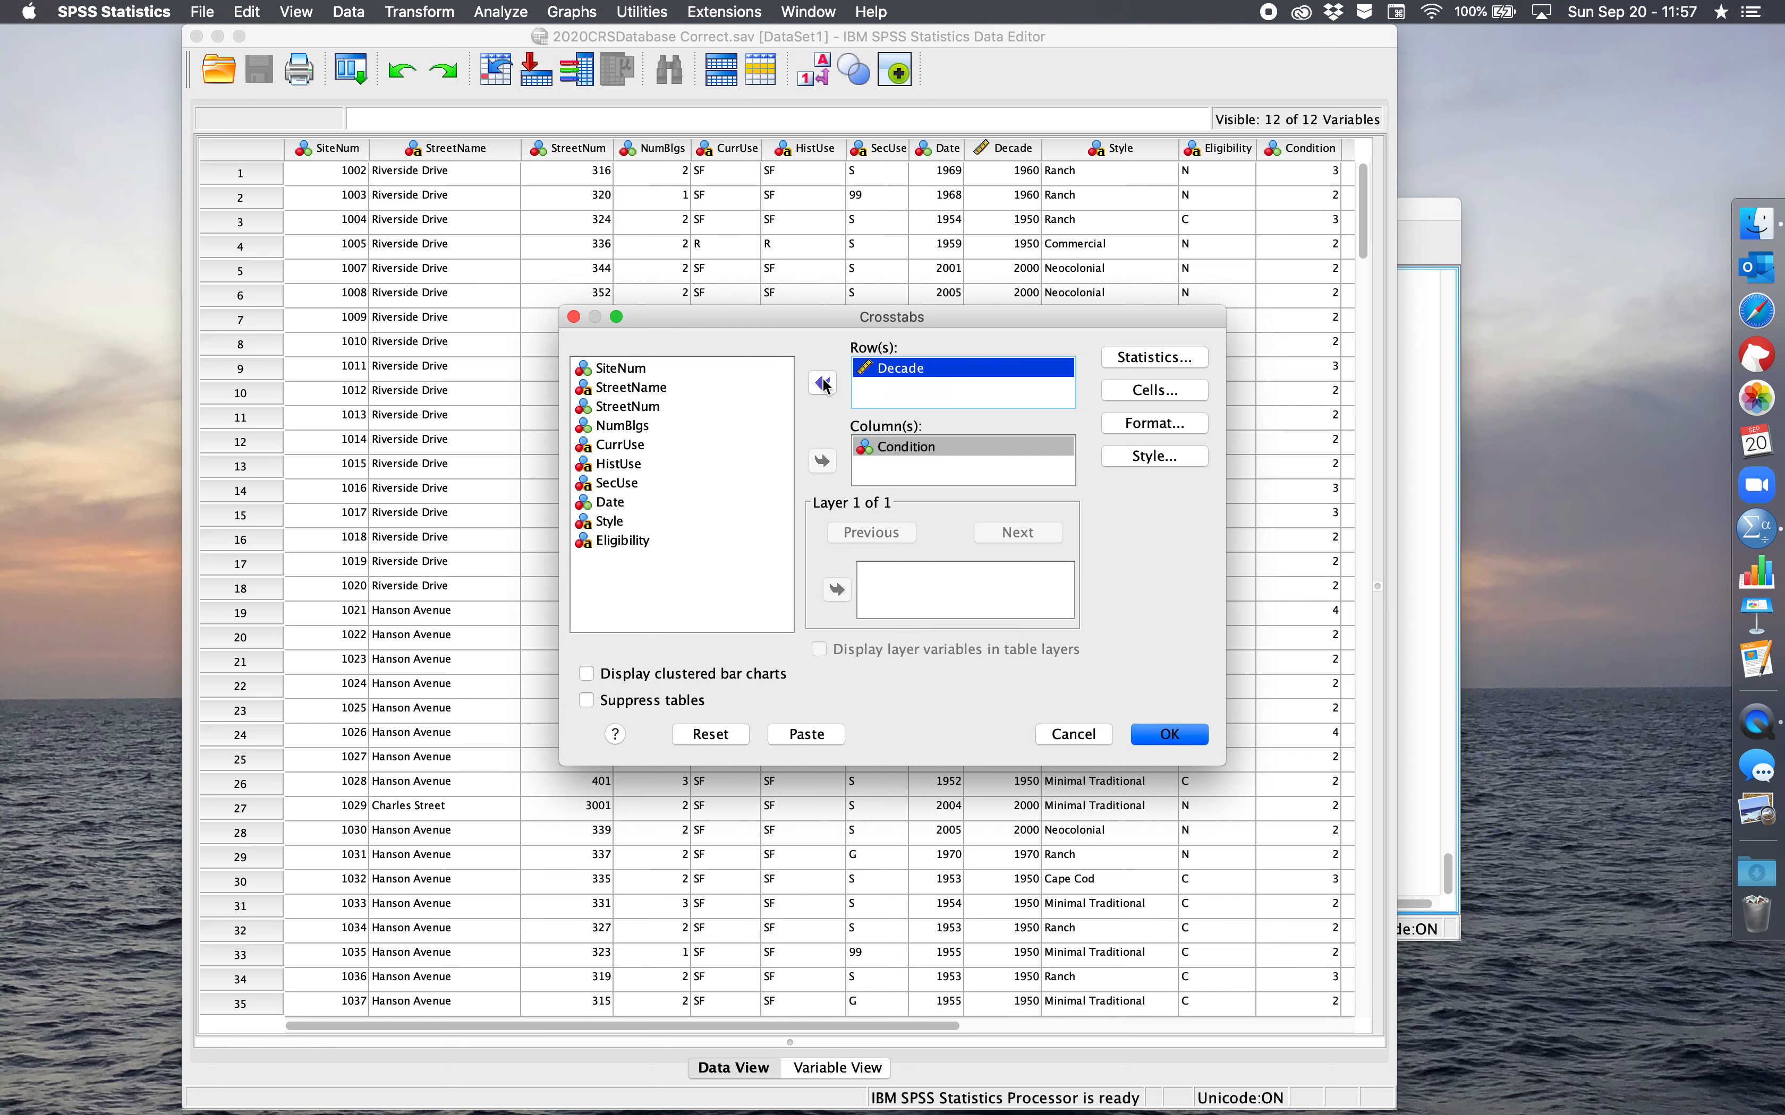
{"action": "left_click", "coordinate": [1167, 734]}
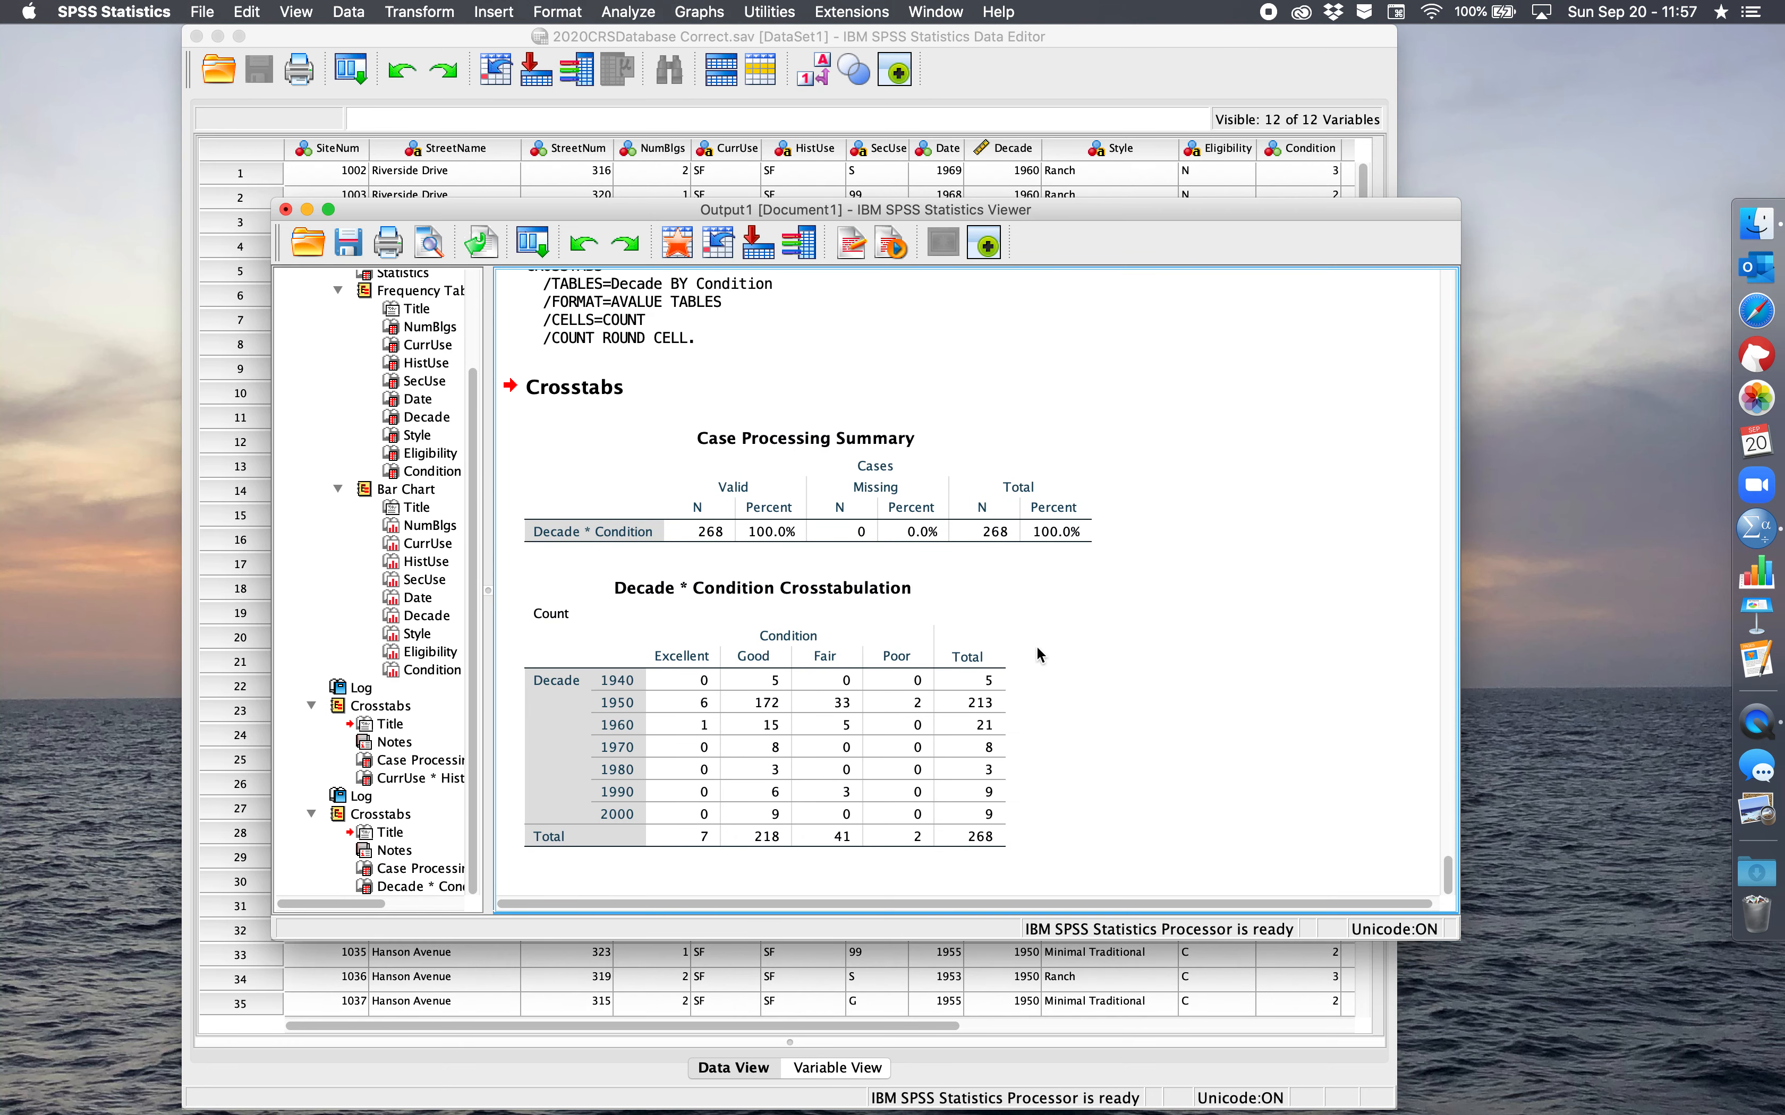
{"action": "left_click", "coordinate": [834, 628]}
{"action": "left_click", "coordinate": [789, 561]}
{"action": "left_click", "coordinate": [883, 538]}
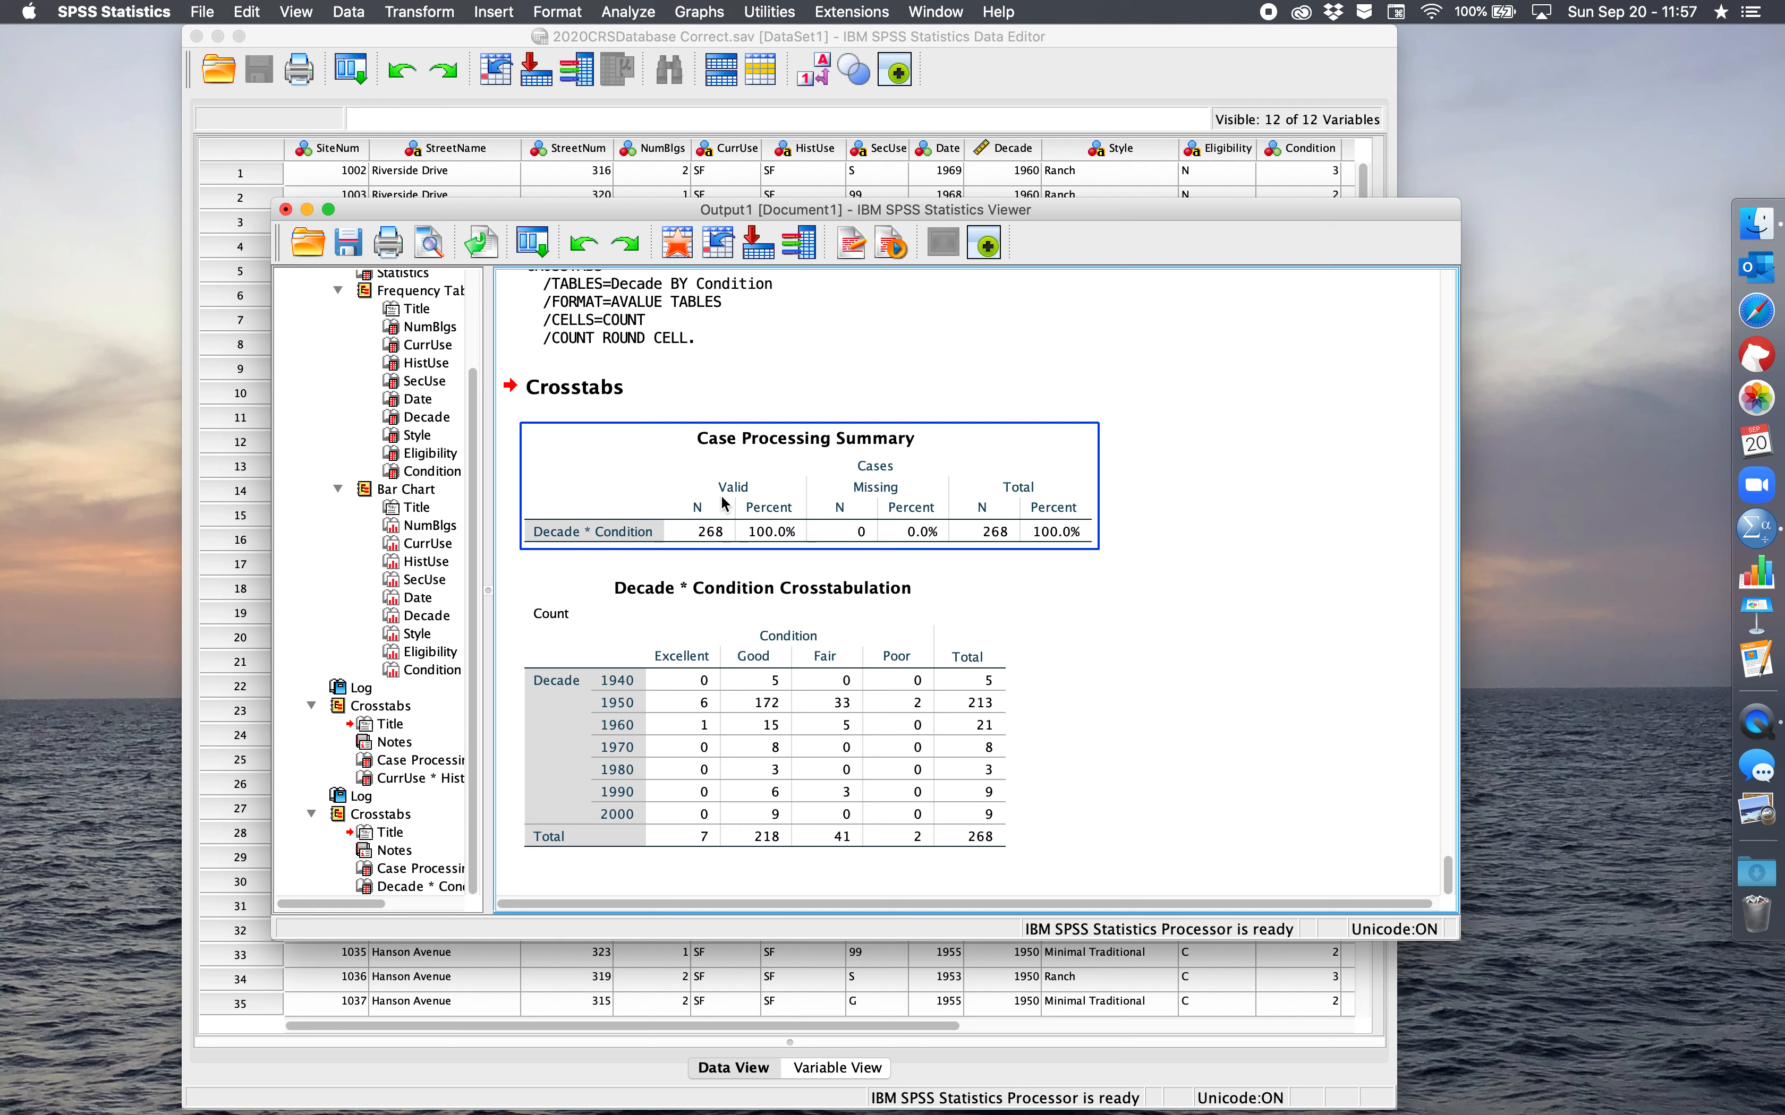
{"action": "left_click", "coordinate": [725, 360]}
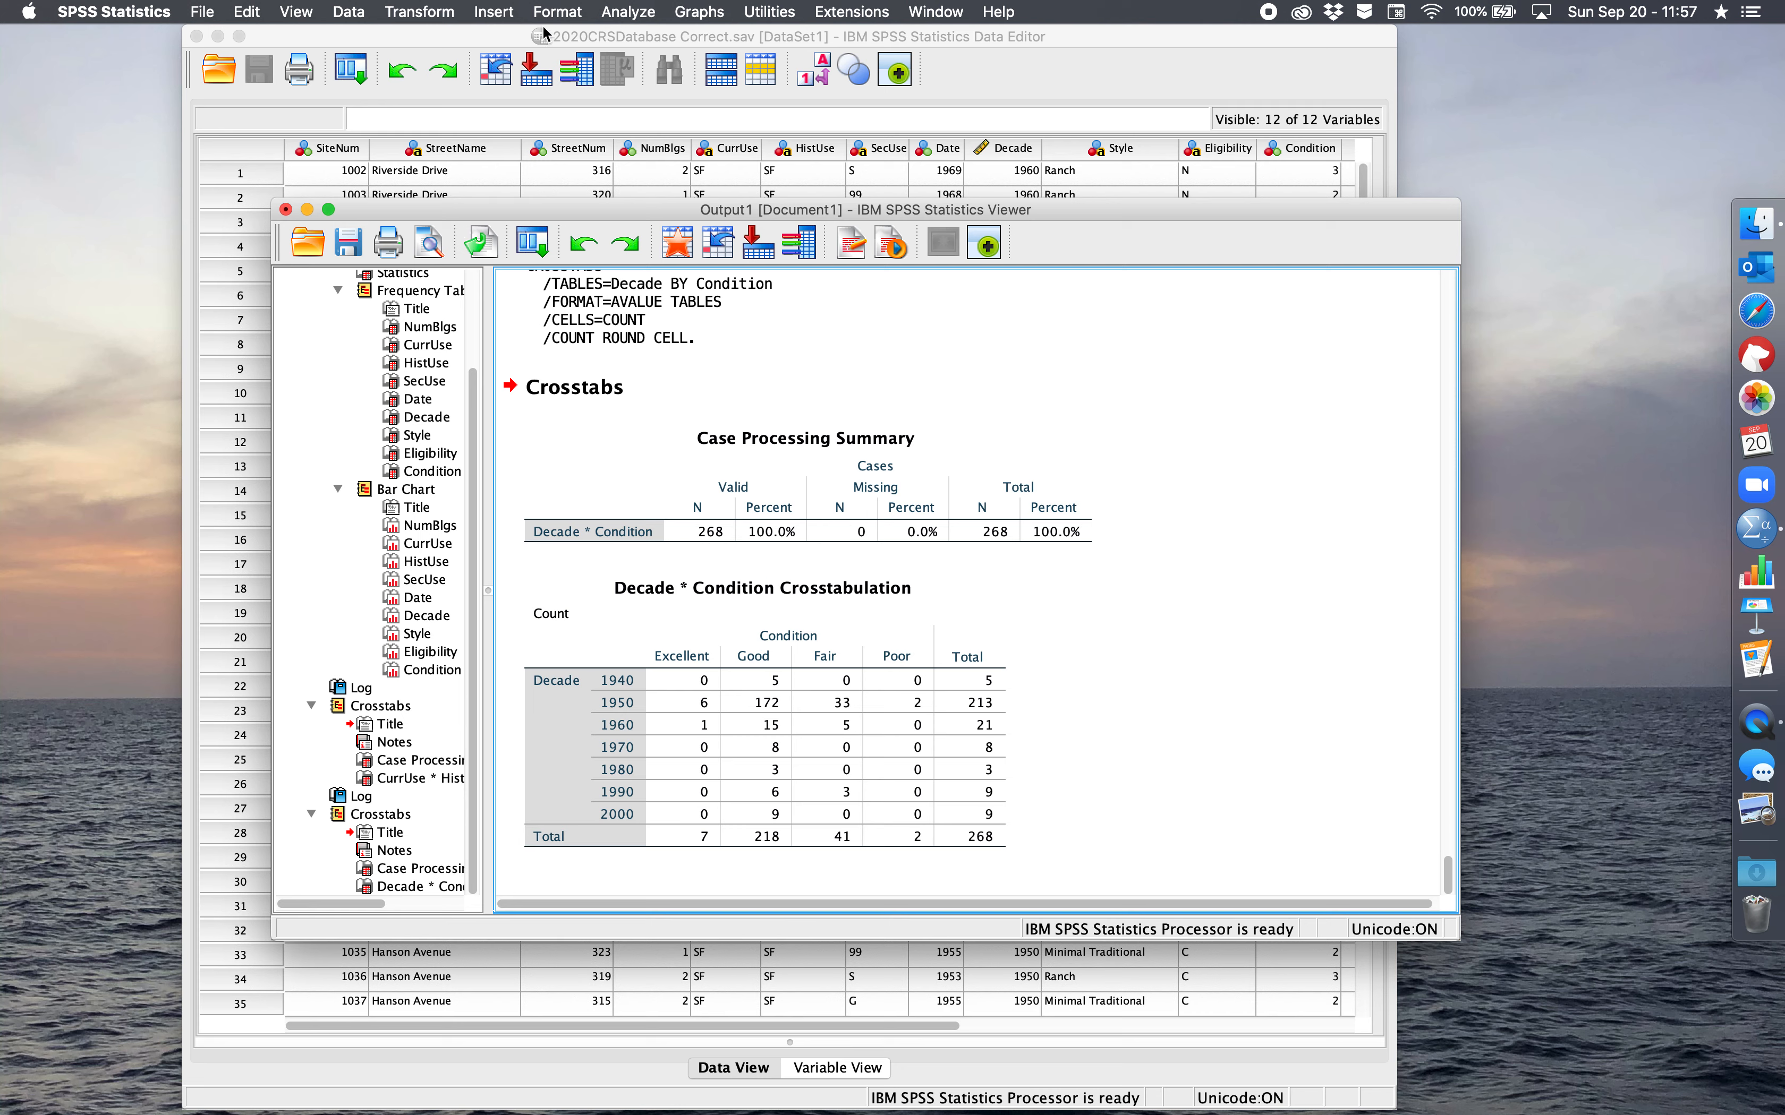
Step: Reopen Crosstabs from the dataset window and remove Condition from the columns and Decade from the rows
{"action": "left_click", "coordinate": [578, 11]}
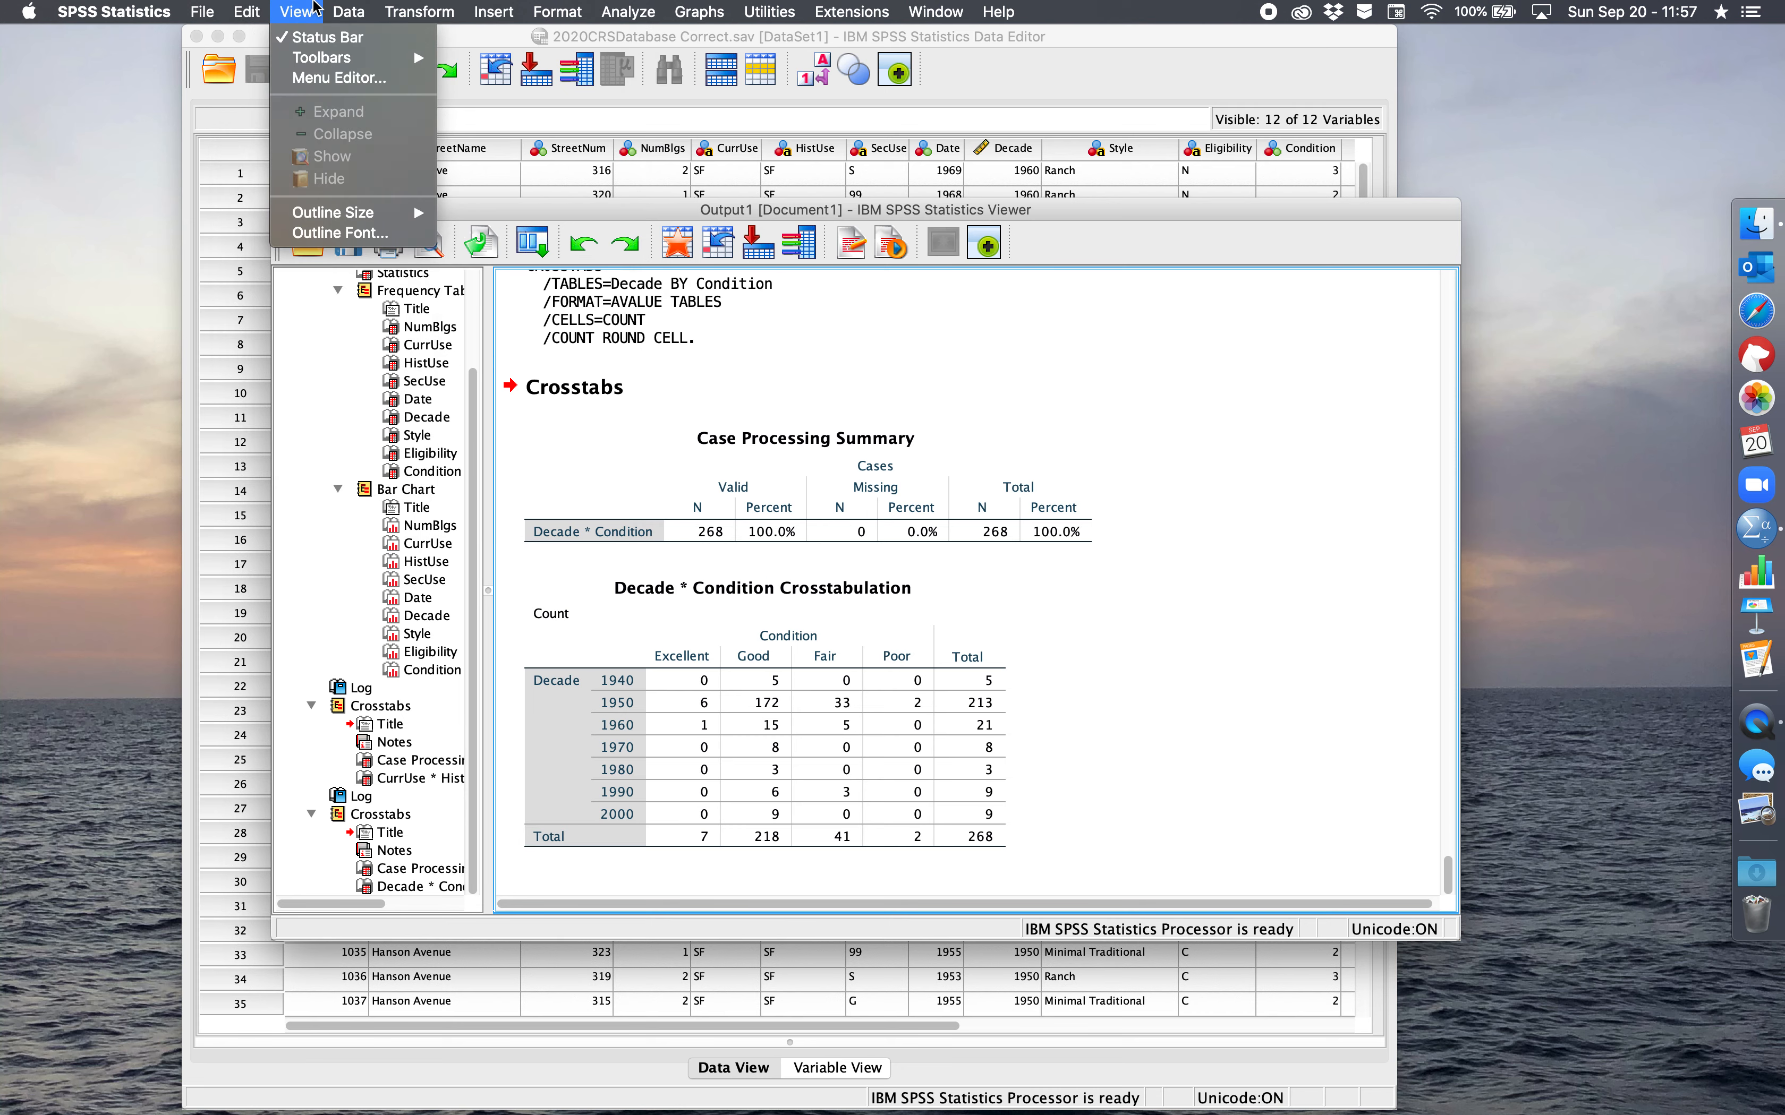
{"action": "mouse_move", "coordinate": [356, 7]}
{"action": "left_click", "coordinate": [953, 10]}
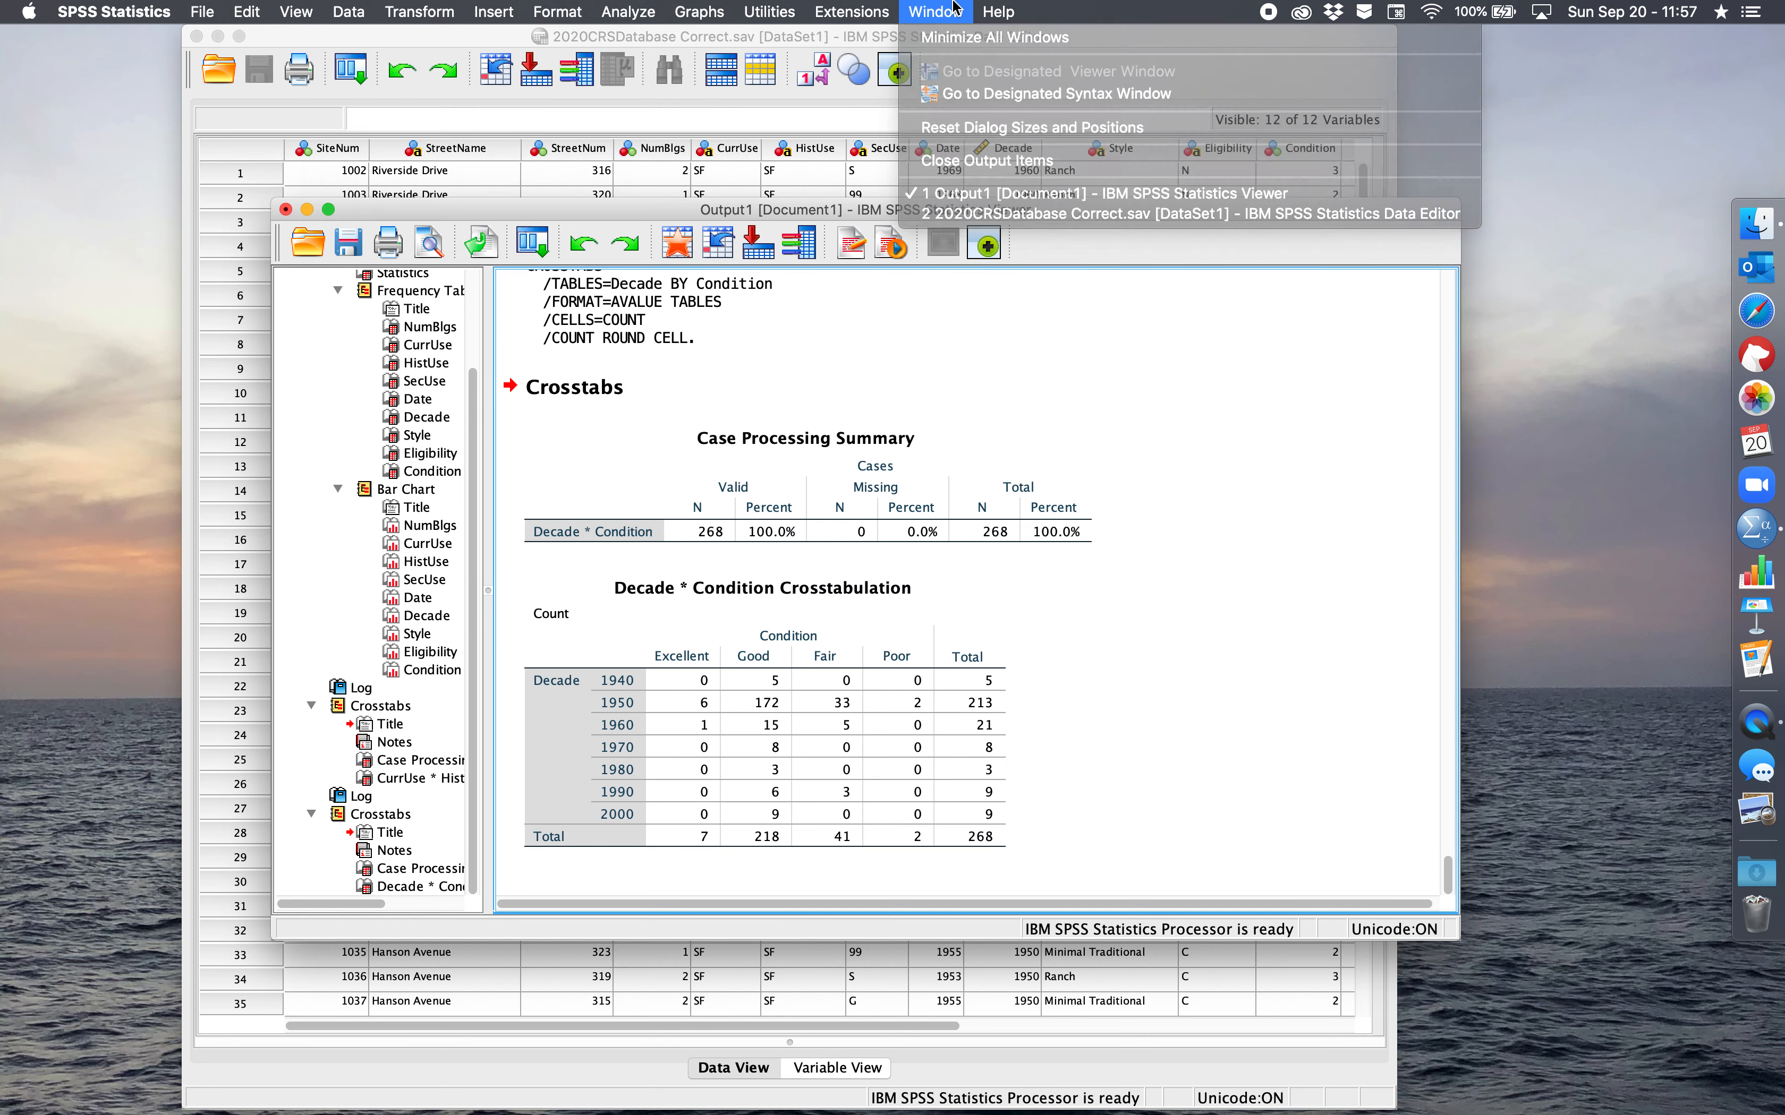
{"action": "left_click", "coordinate": [838, 39]}
{"action": "left_click", "coordinate": [385, 9]}
{"action": "mouse_move", "coordinate": [353, 8]}
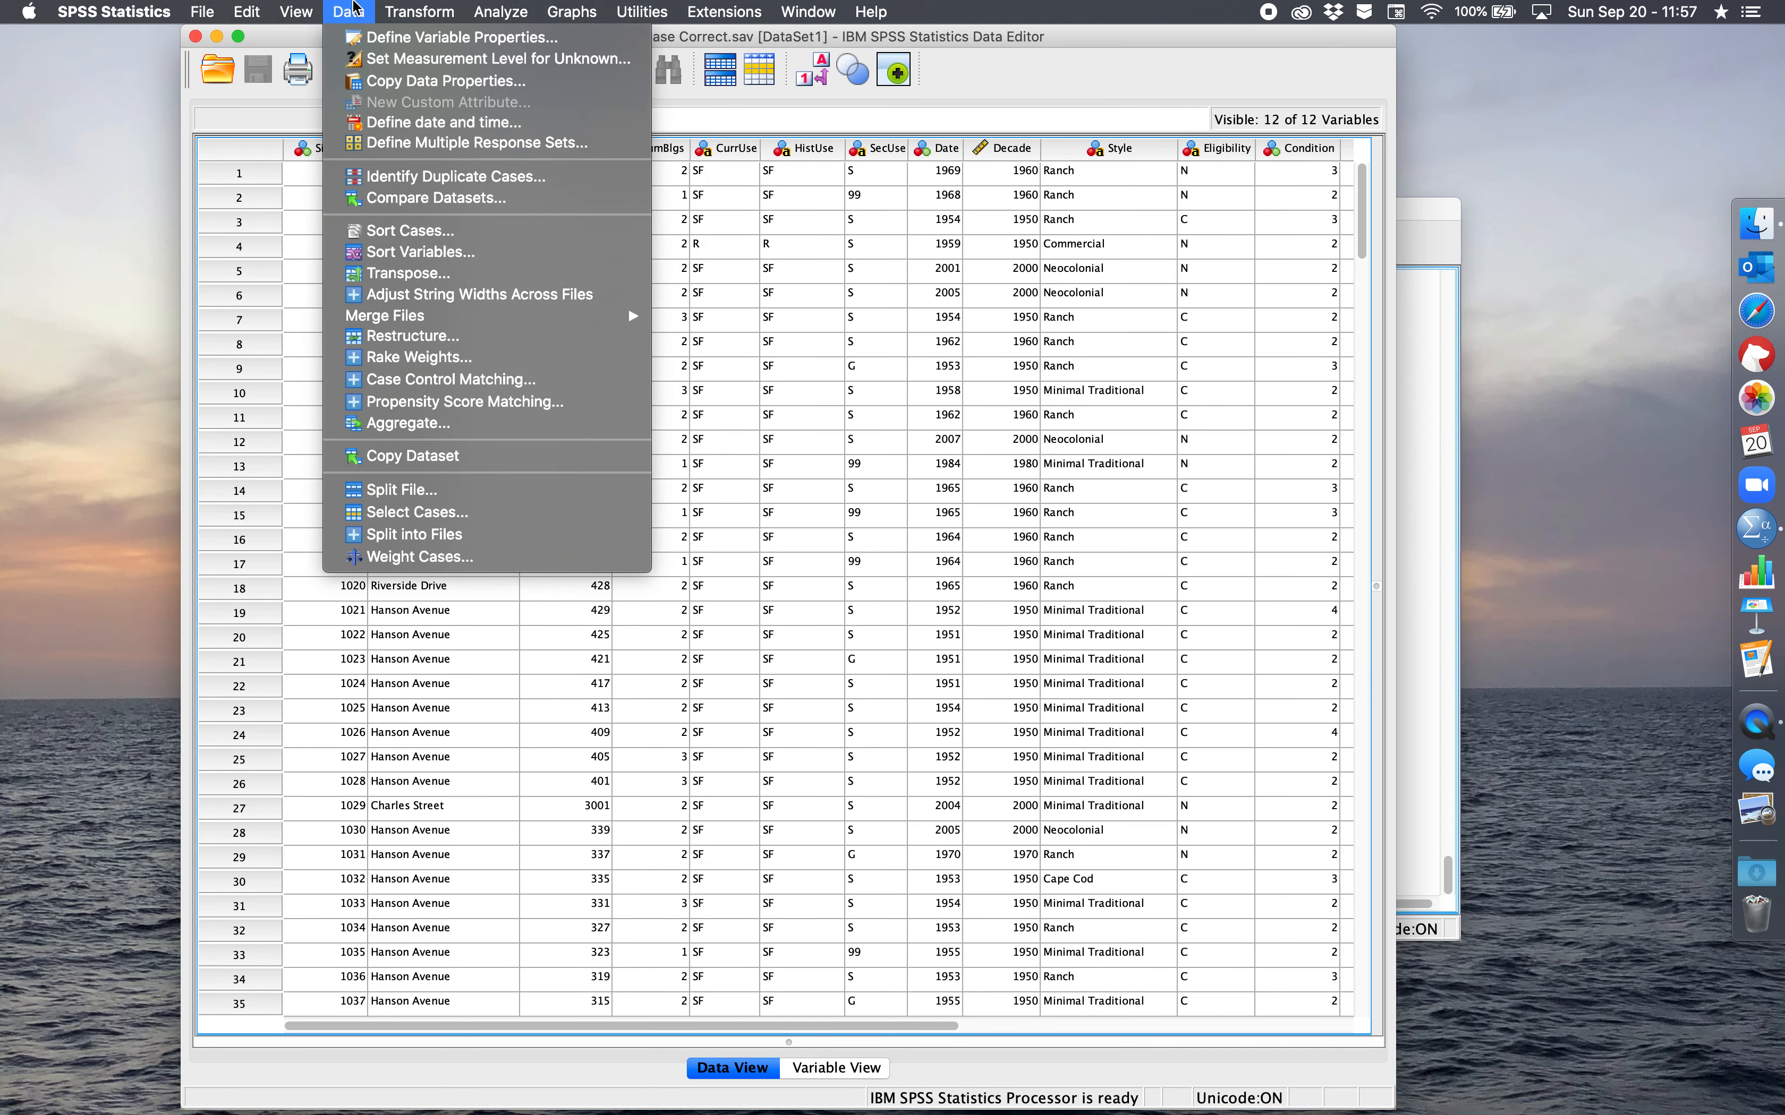
{"action": "mouse_move", "coordinate": [501, 10]}
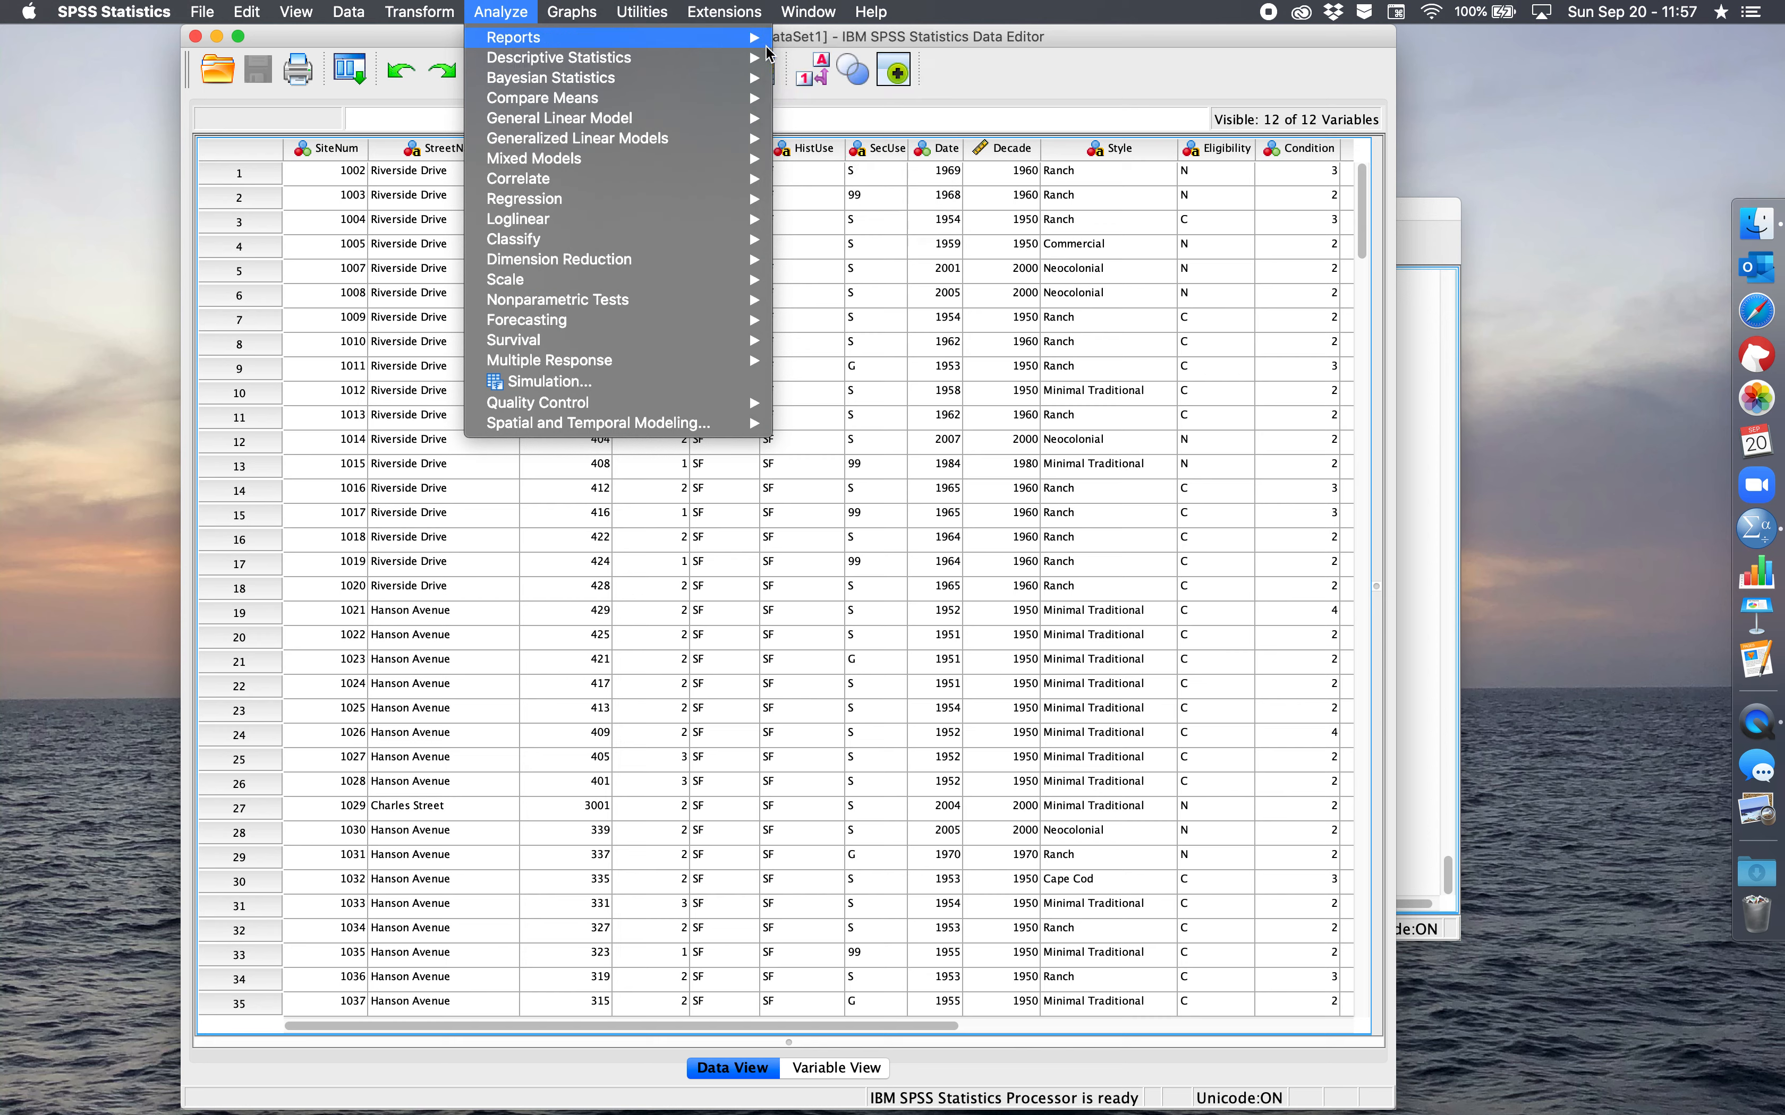
{"action": "mouse_move", "coordinate": [606, 46]}
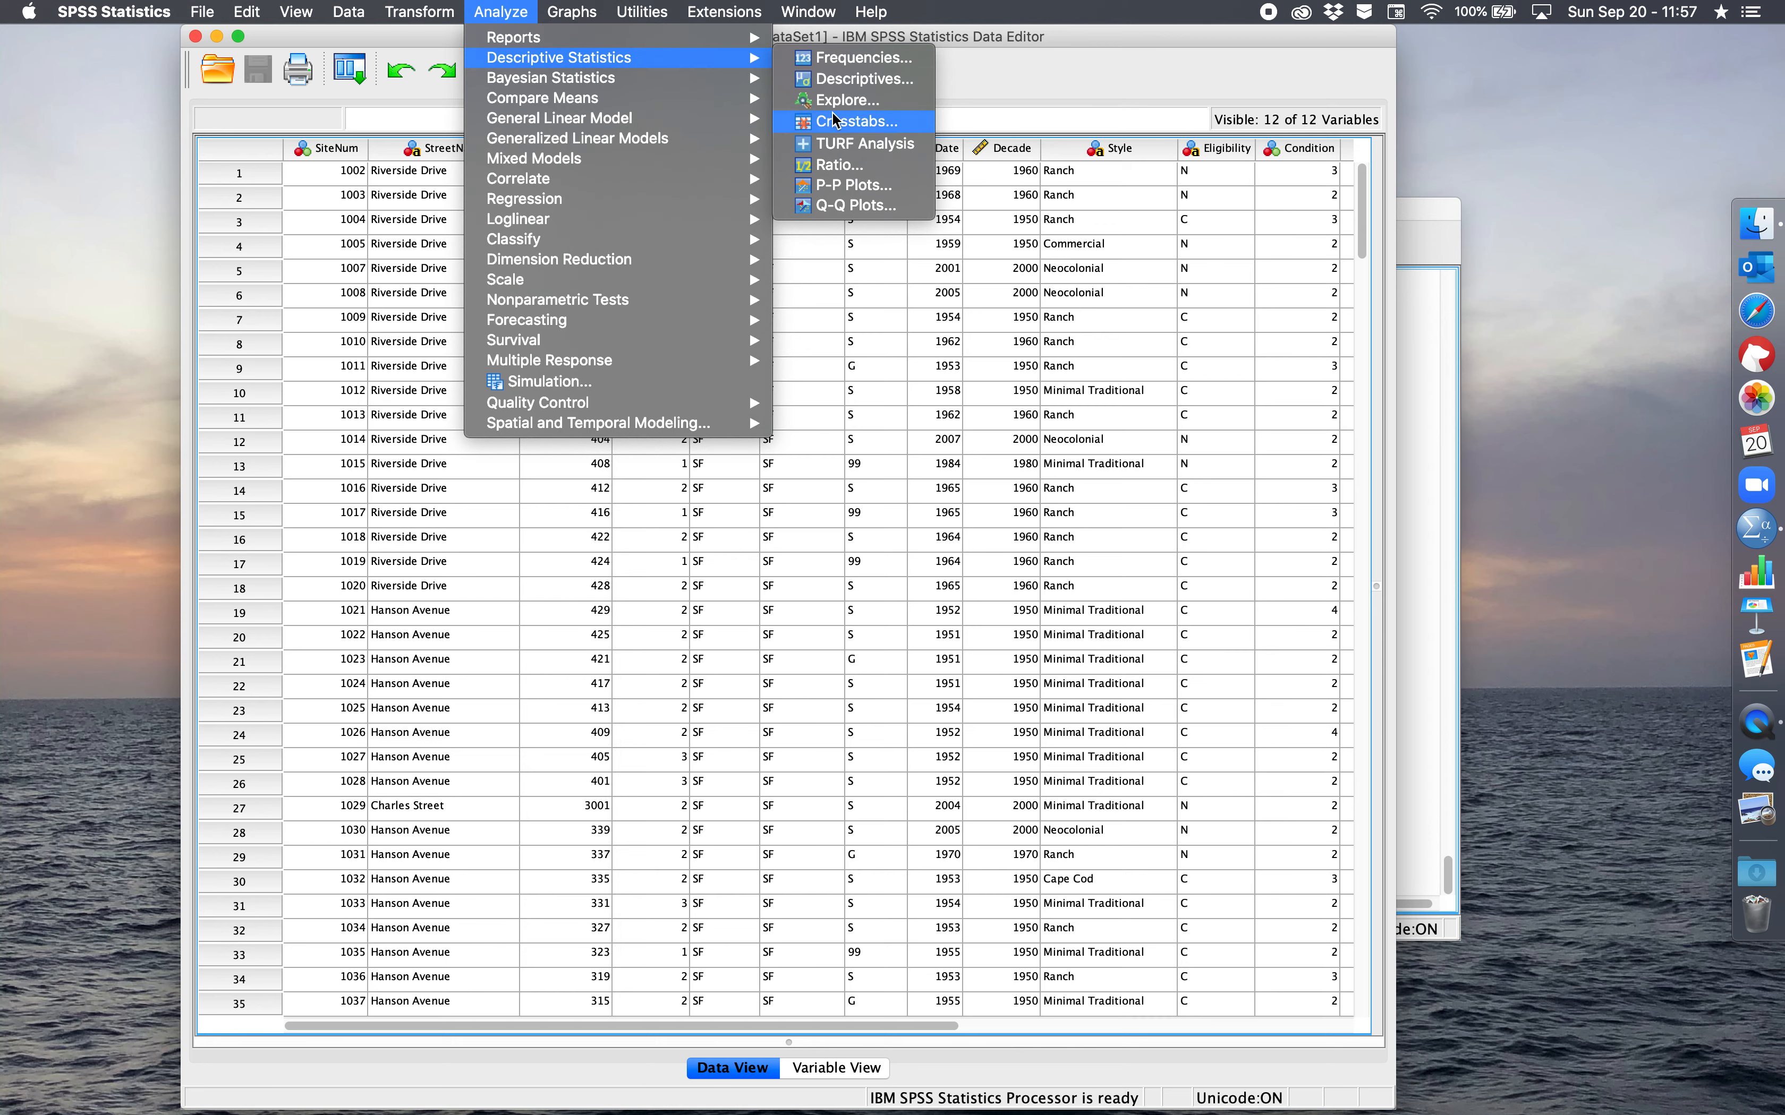
{"action": "left_click", "coordinate": [840, 121]}
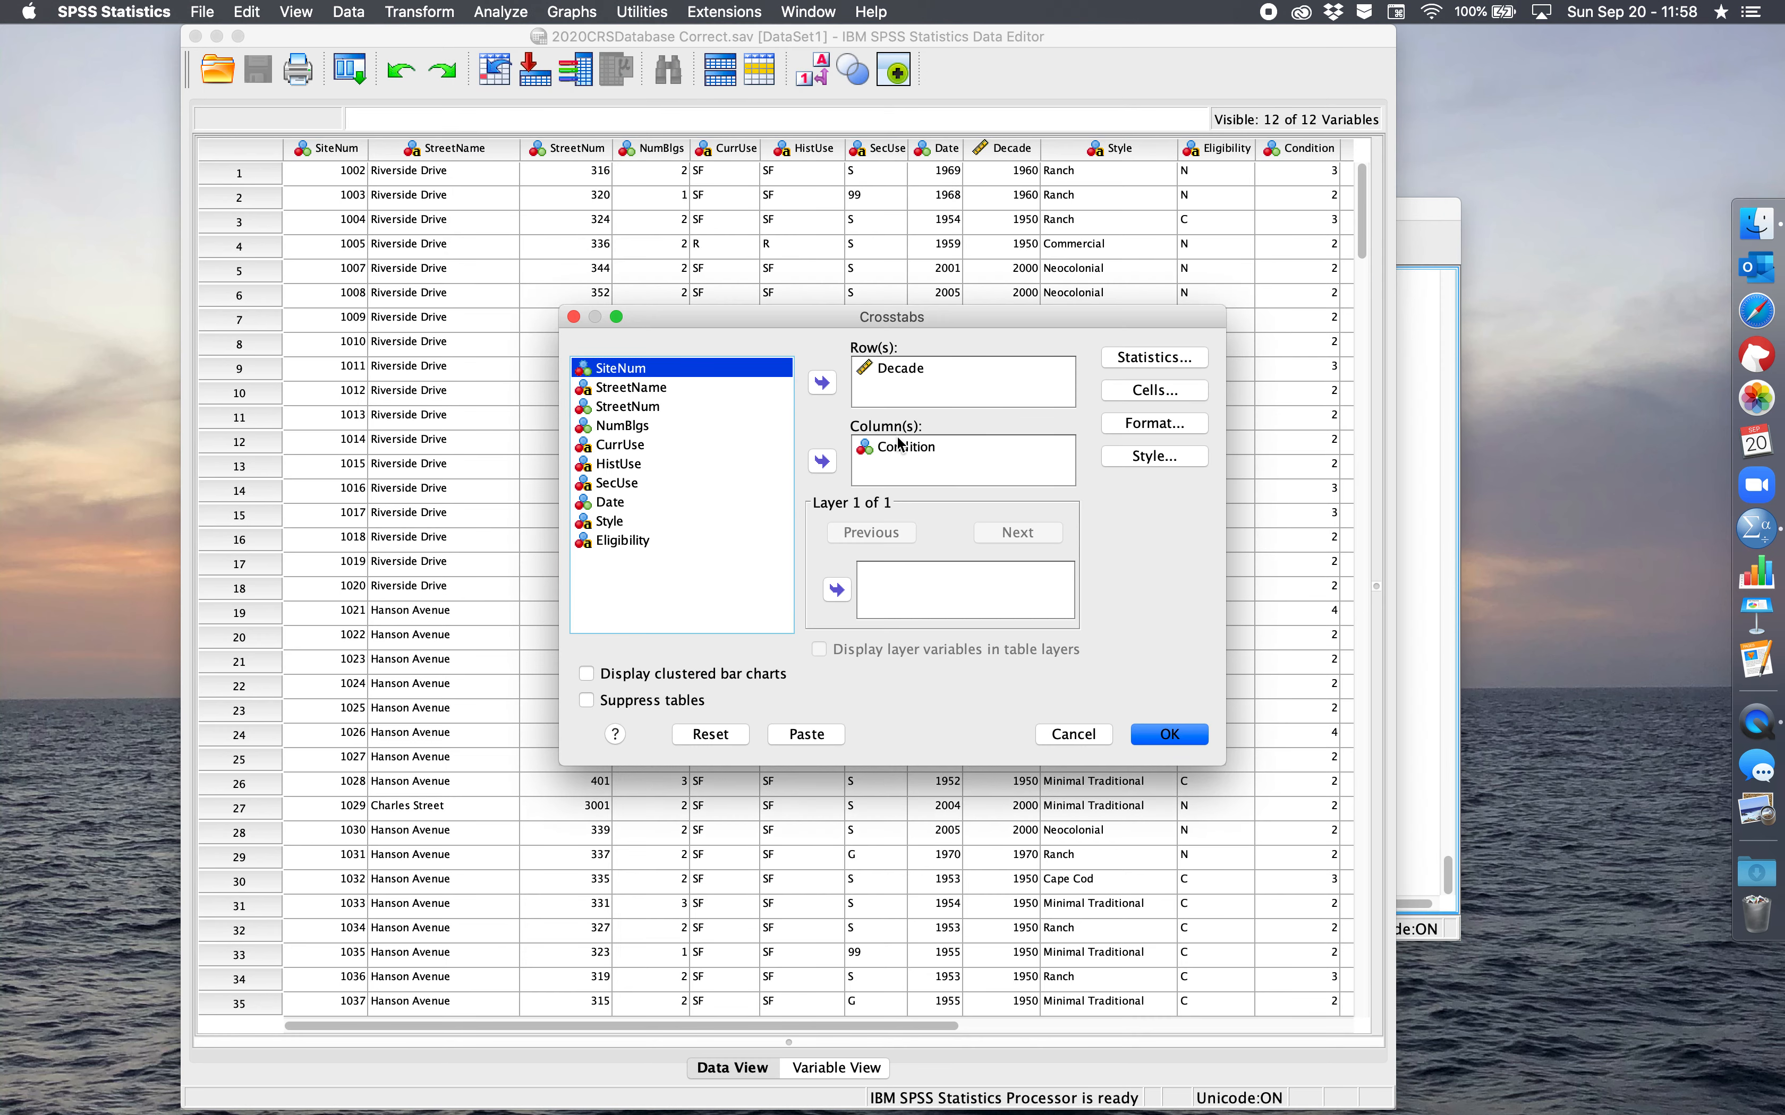
{"action": "left_click", "coordinate": [906, 447]}
{"action": "left_click", "coordinate": [821, 461]}
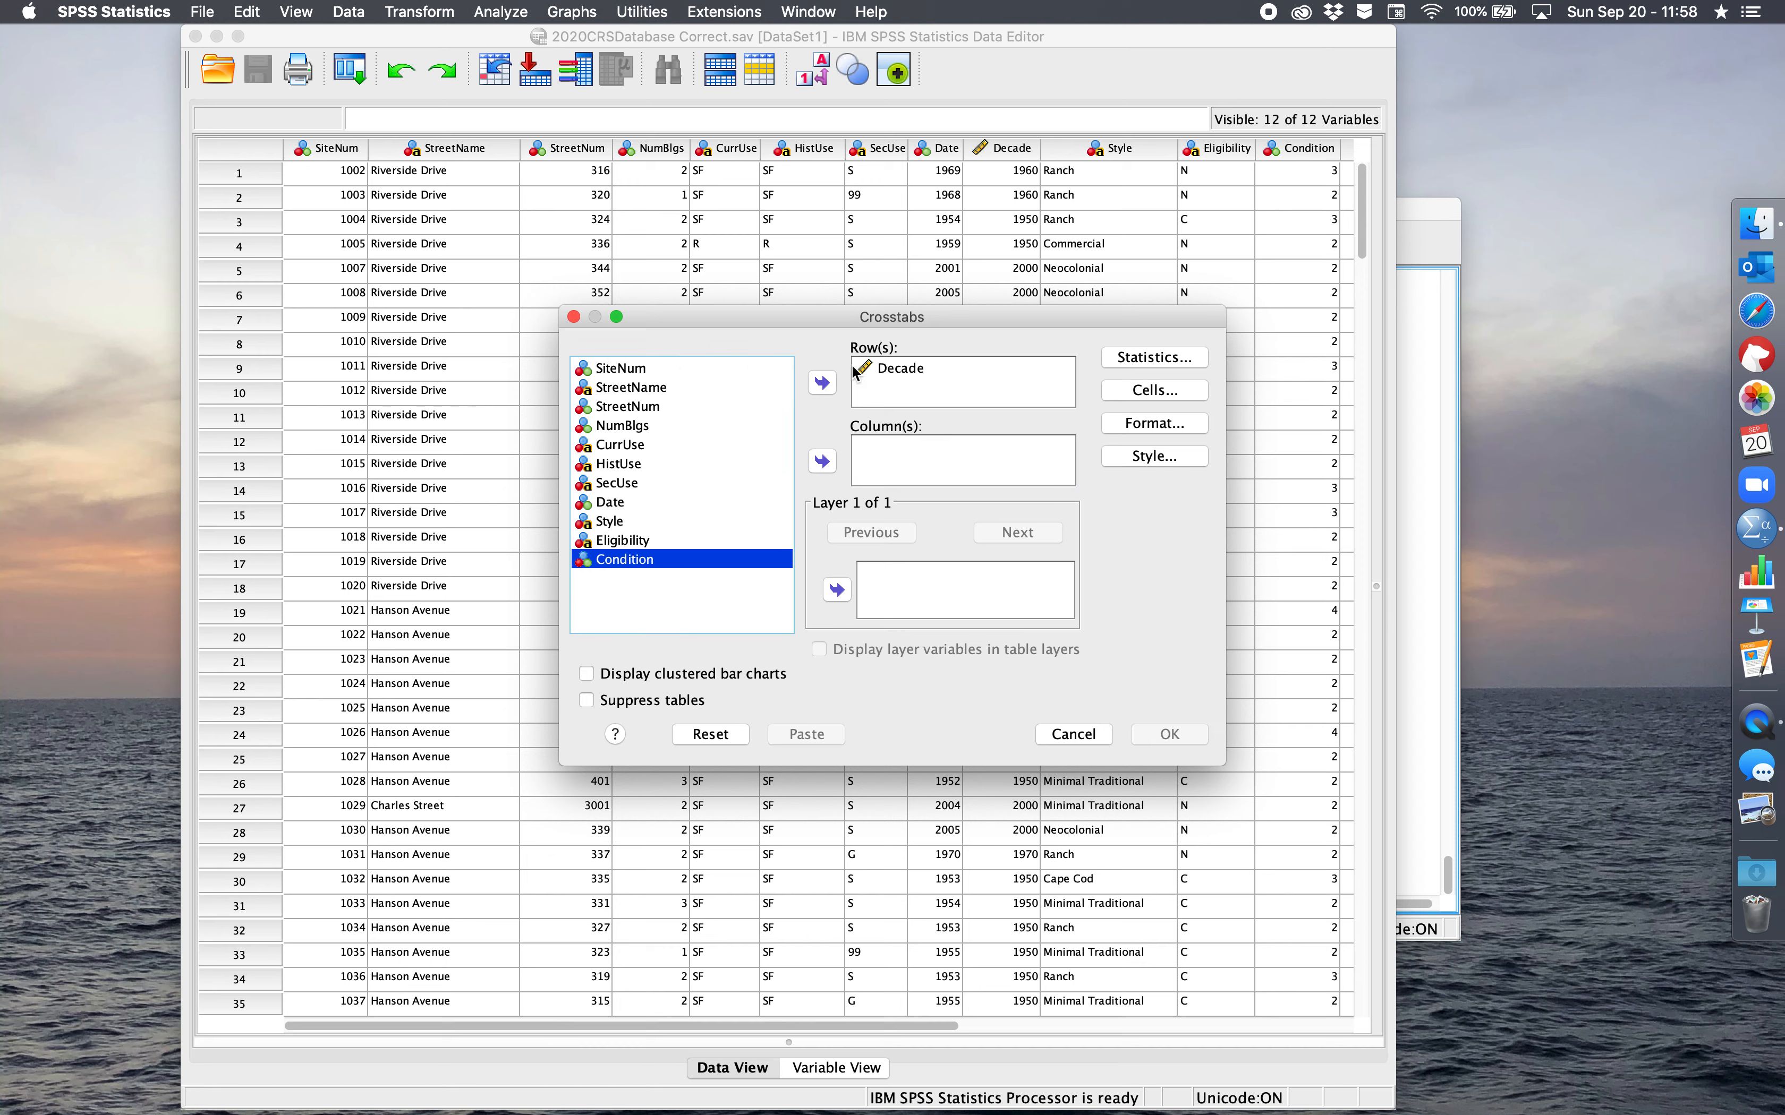
{"action": "left_click", "coordinate": [892, 368]}
{"action": "left_click", "coordinate": [823, 384]}
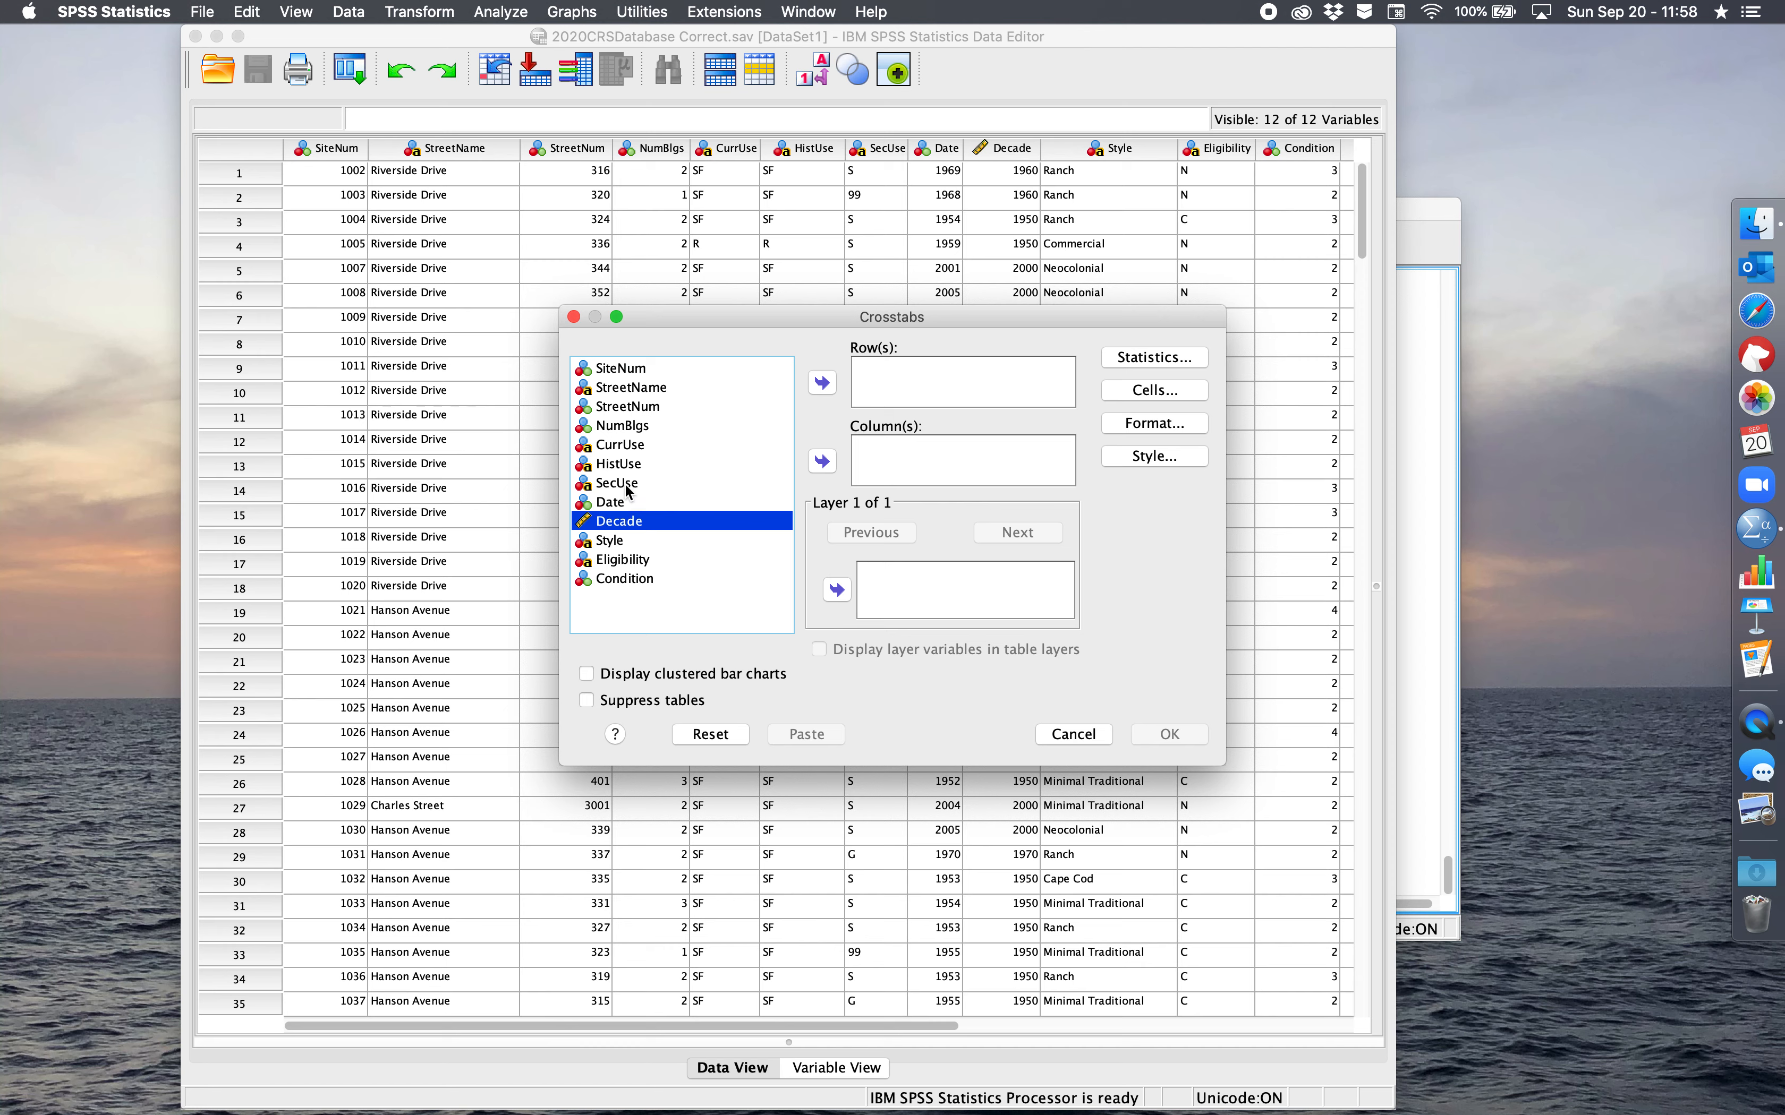
Step: Run the crosstabulation with Style as rows and NumBlgs as columns, and return to the dataset window
{"action": "left_click", "coordinate": [627, 540]}
{"action": "left_click", "coordinate": [823, 383]}
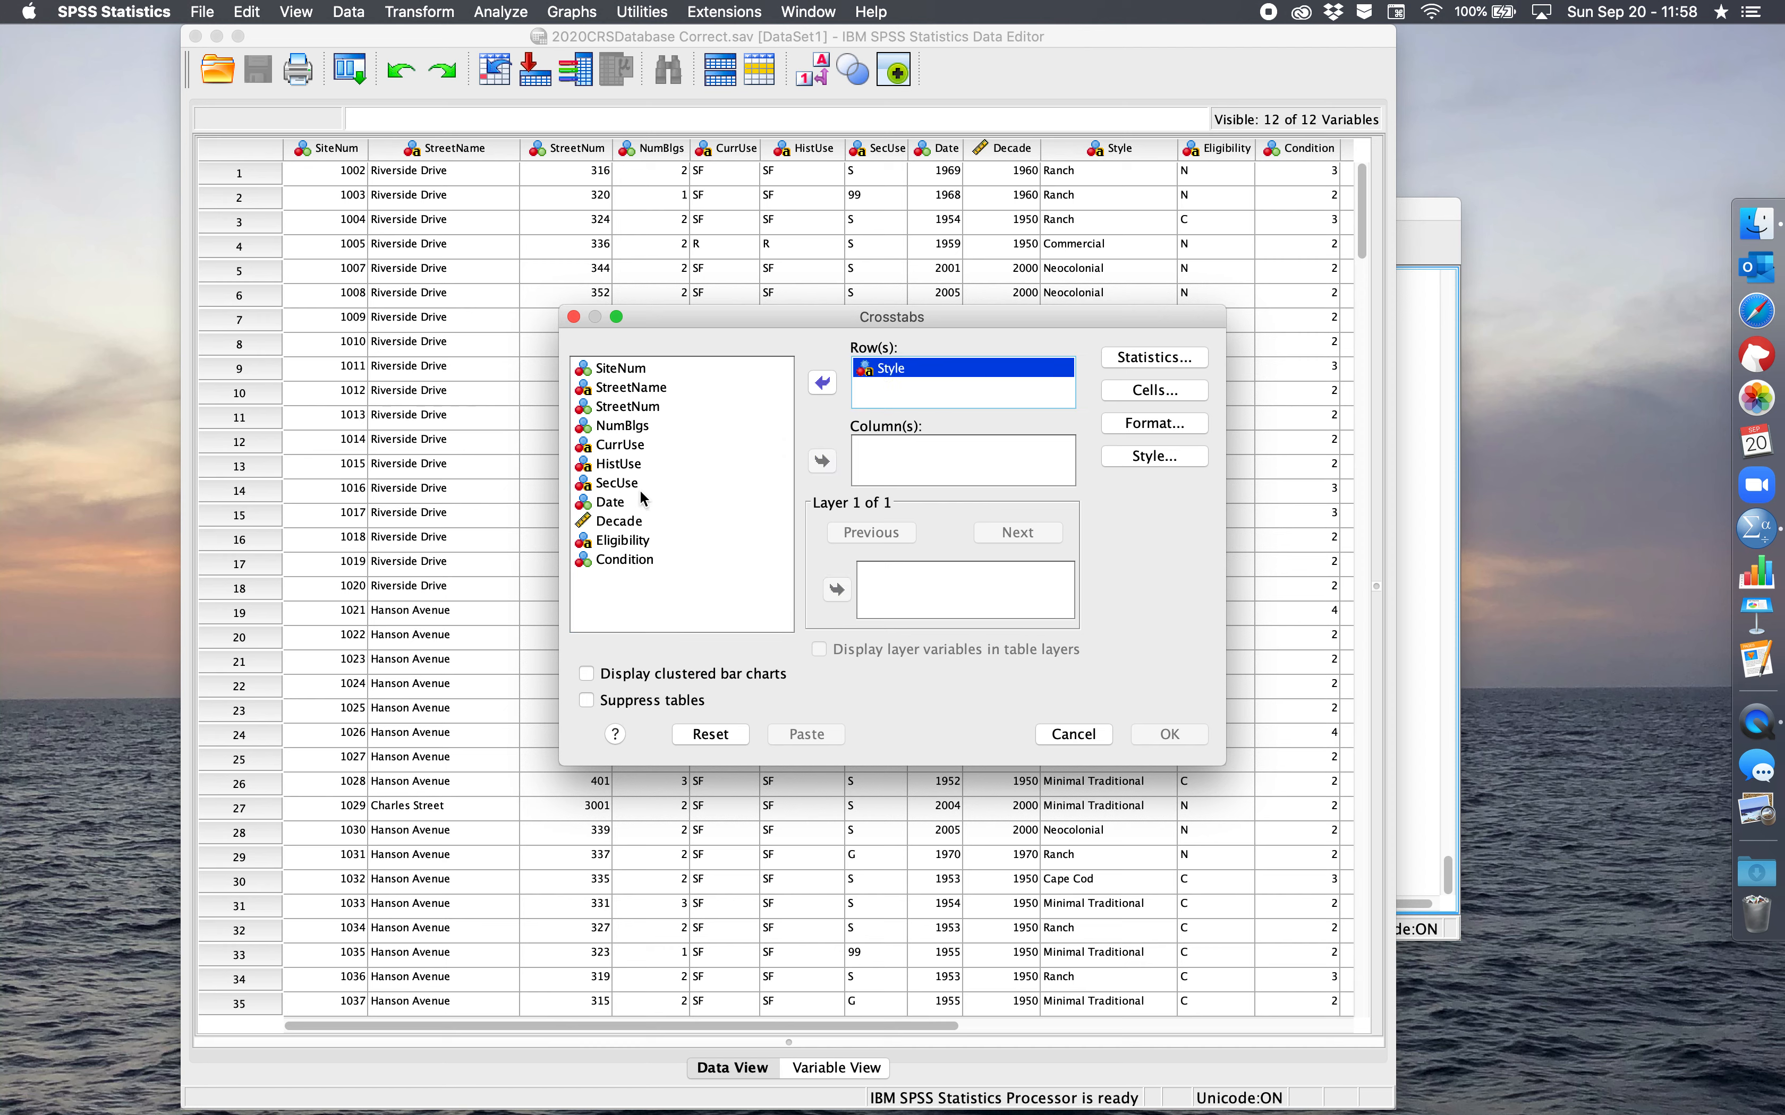
{"action": "left_click", "coordinate": [621, 427]}
{"action": "left_click", "coordinate": [822, 461]}
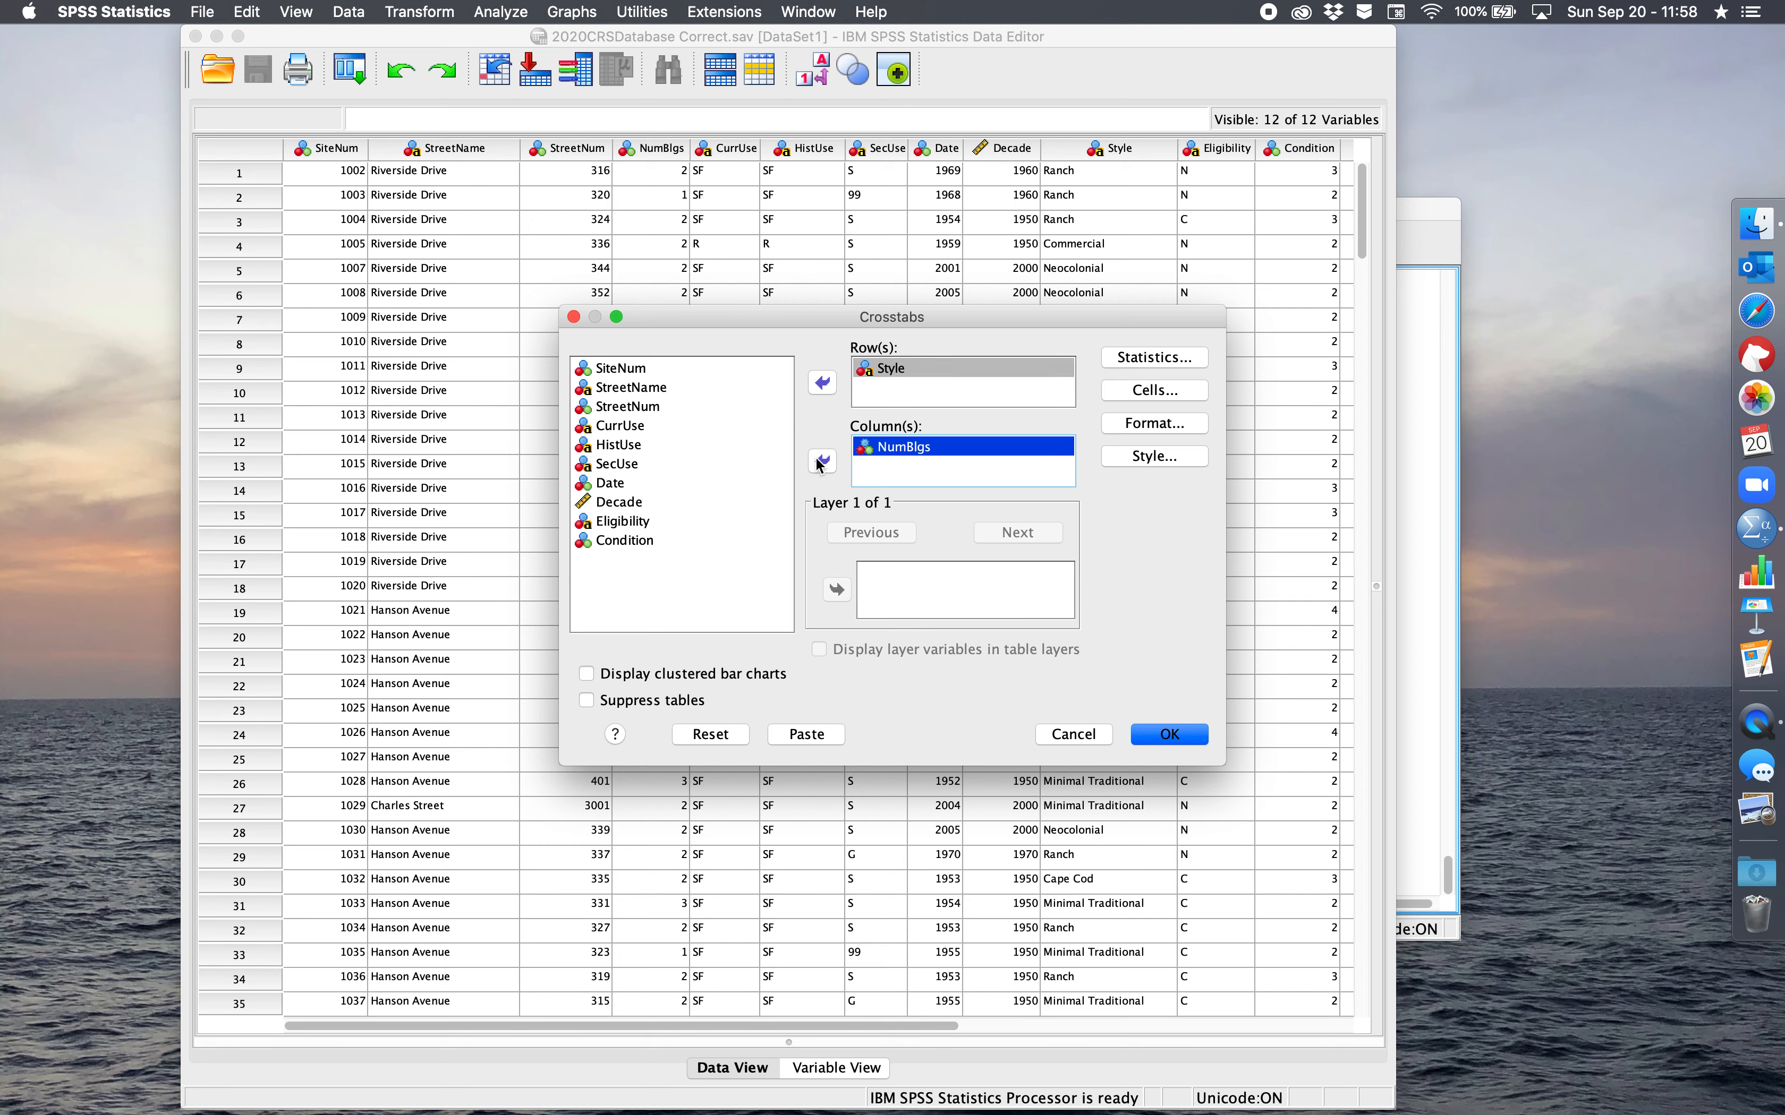
{"action": "left_click", "coordinate": [1175, 742]}
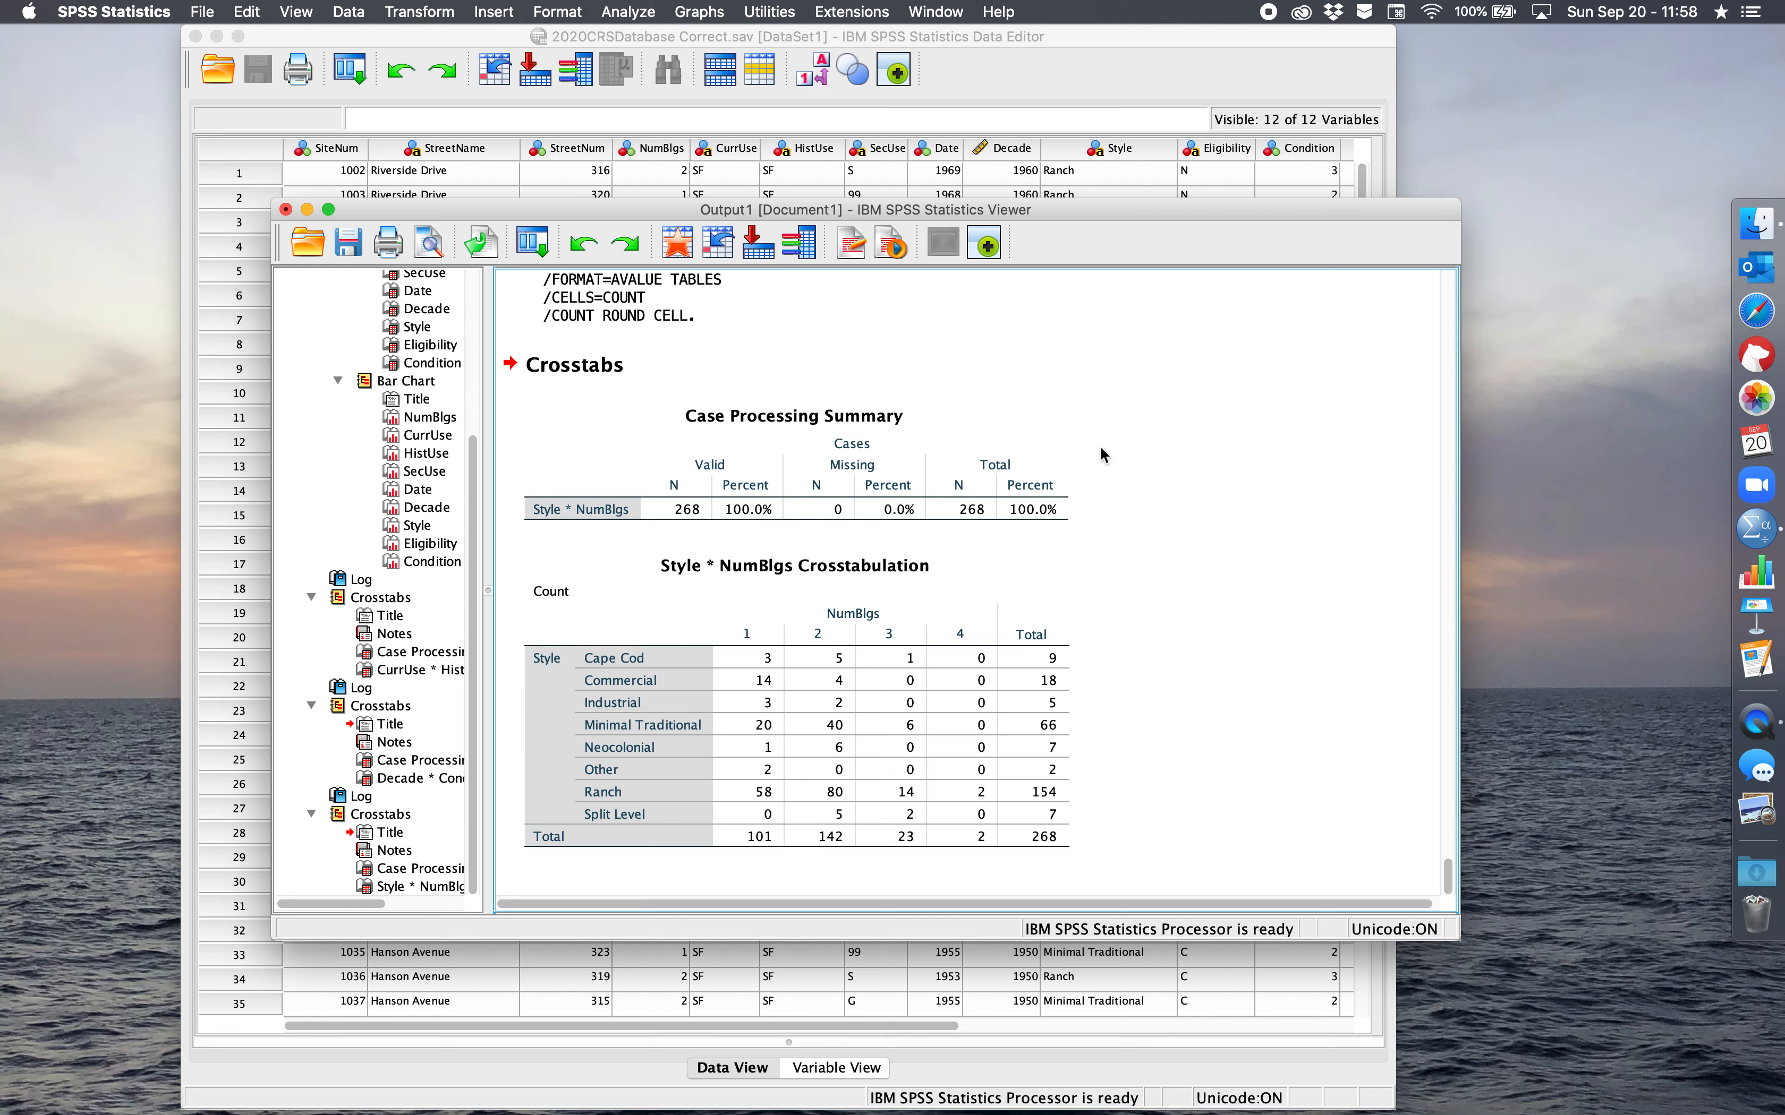
{"action": "left_click", "coordinate": [1009, 80]}
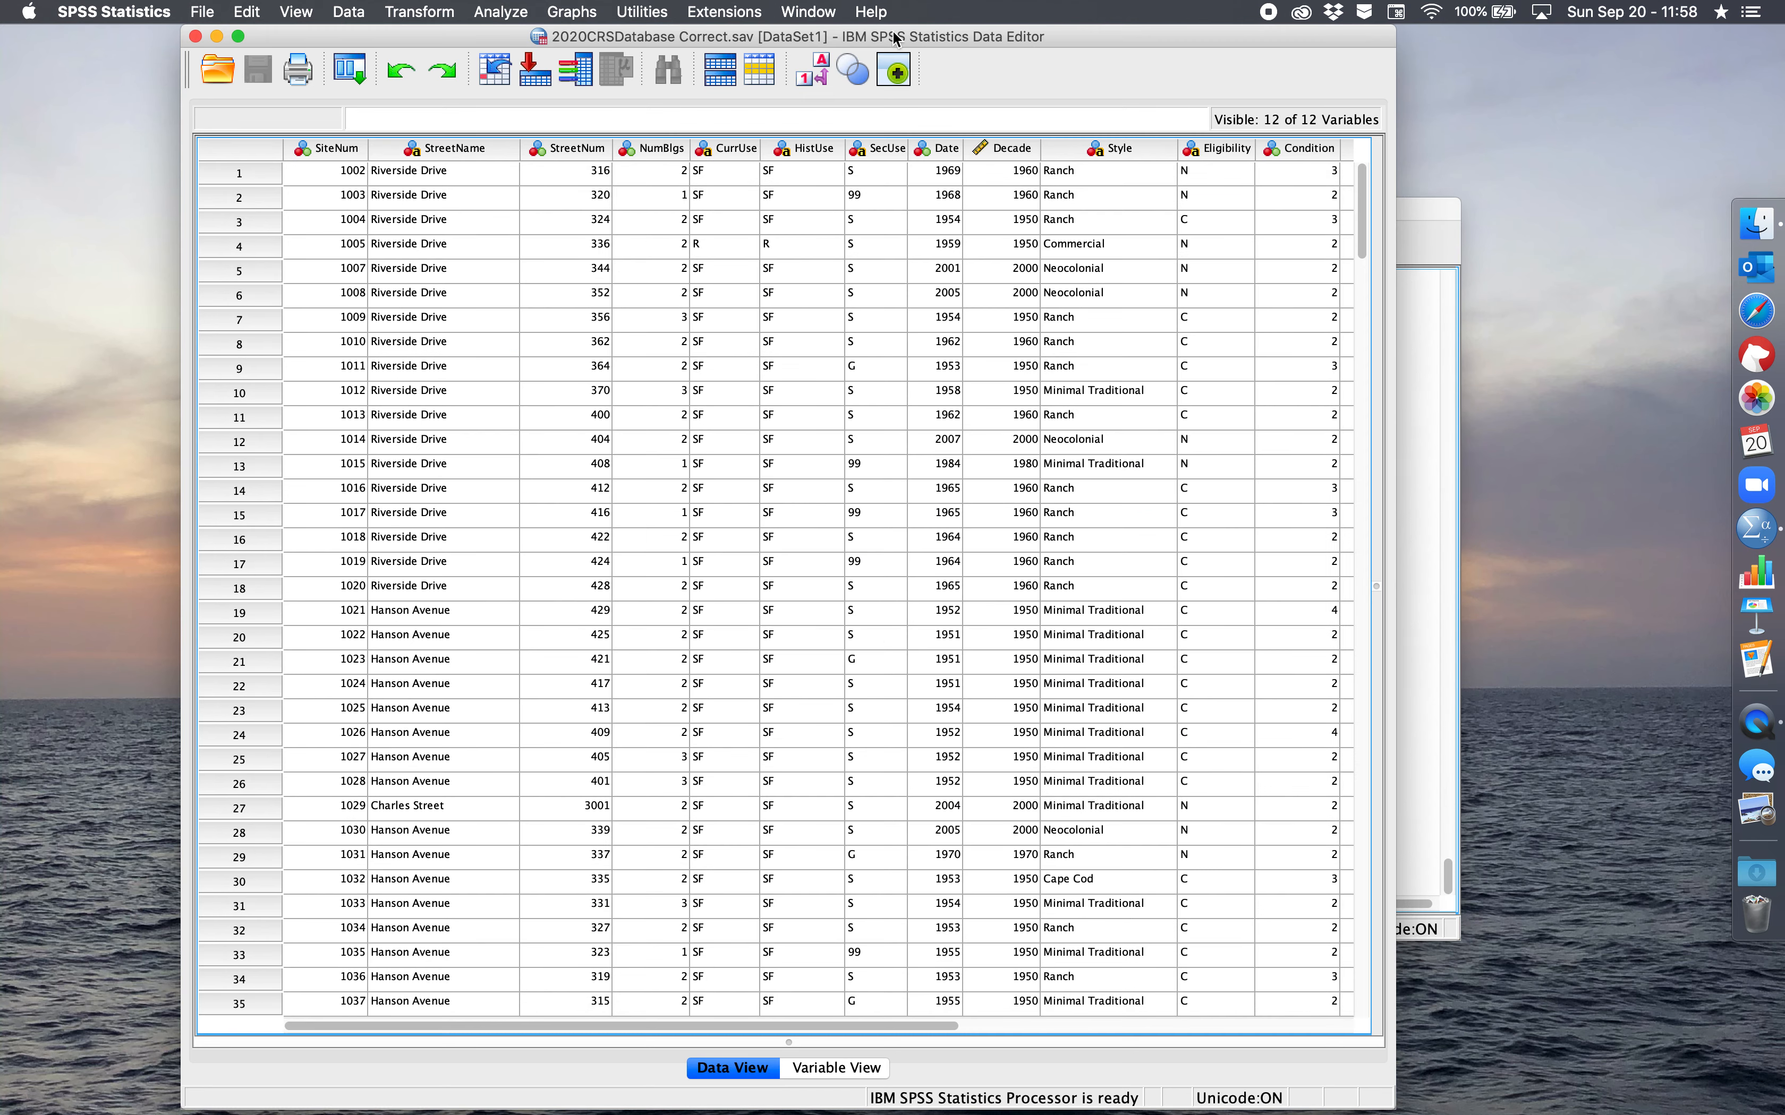
Step: Set Select Cases to use only cases that satisfy a condition and open the condition editor
{"action": "left_click", "coordinate": [754, 70]}
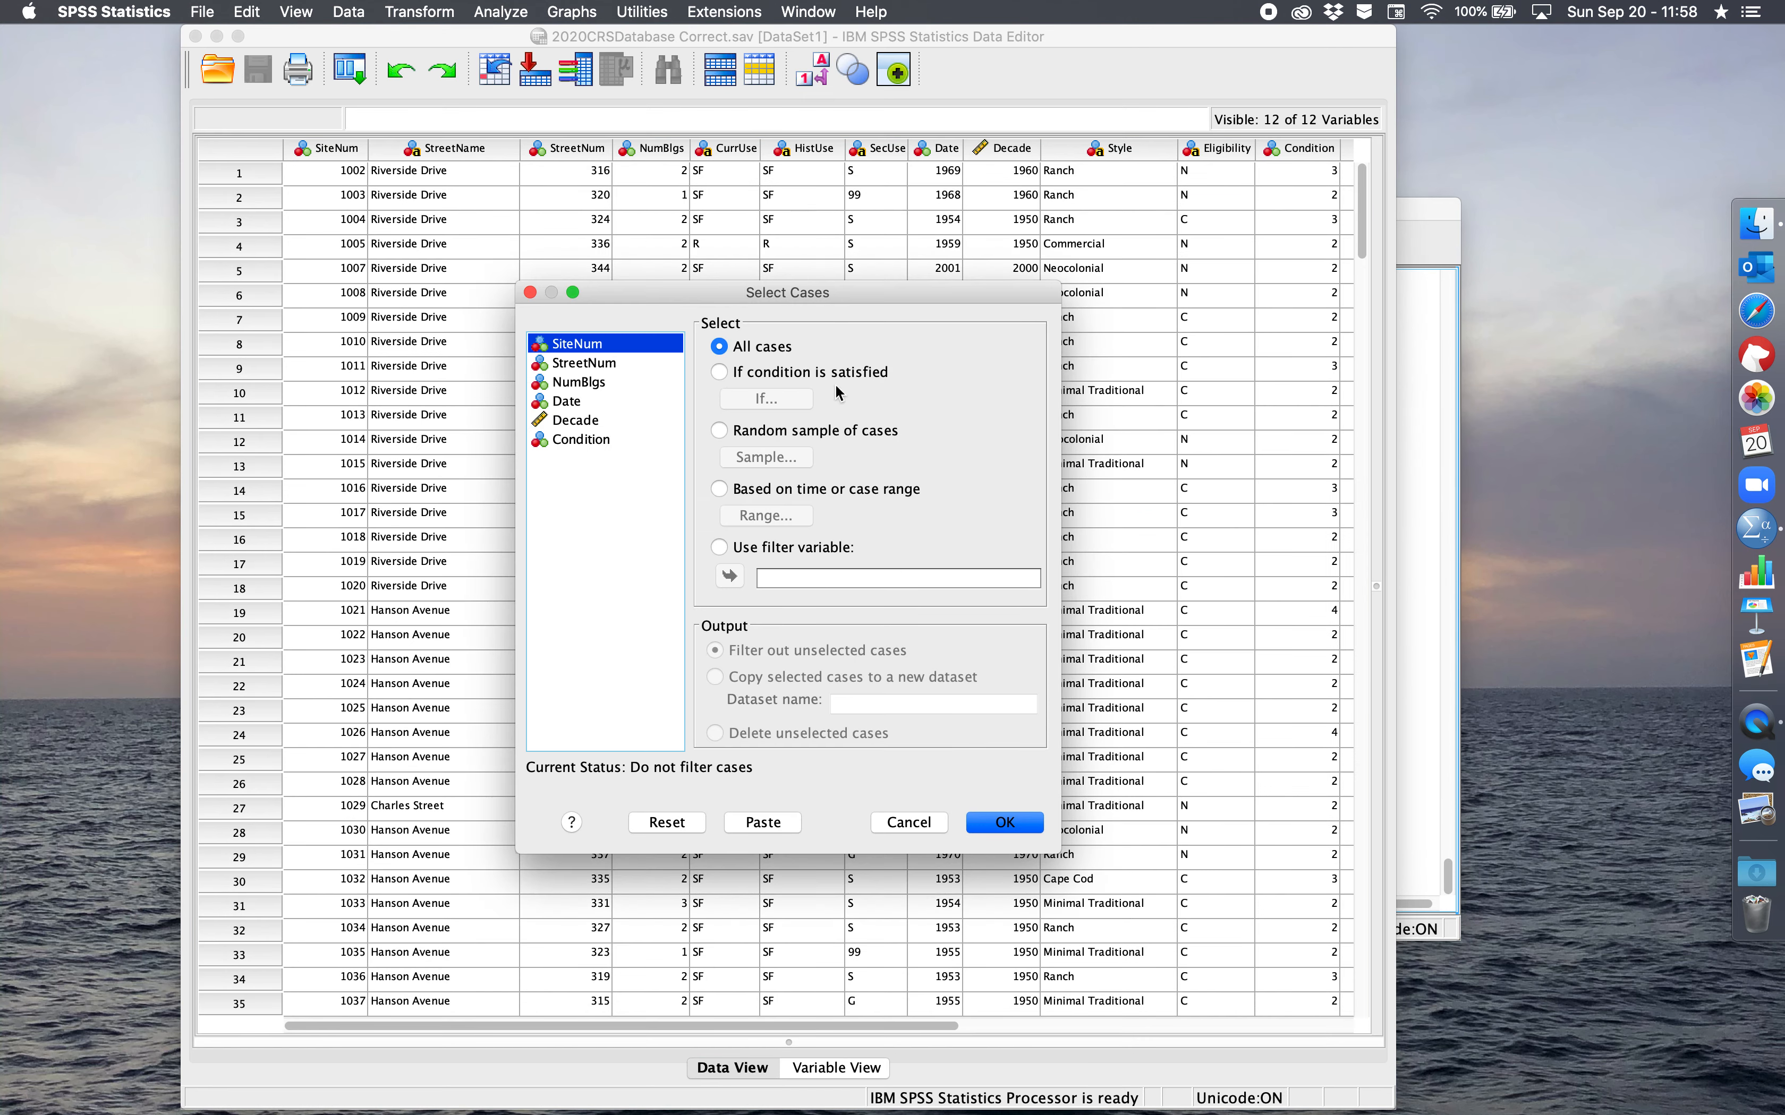
{"action": "left_click", "coordinate": [912, 824]}
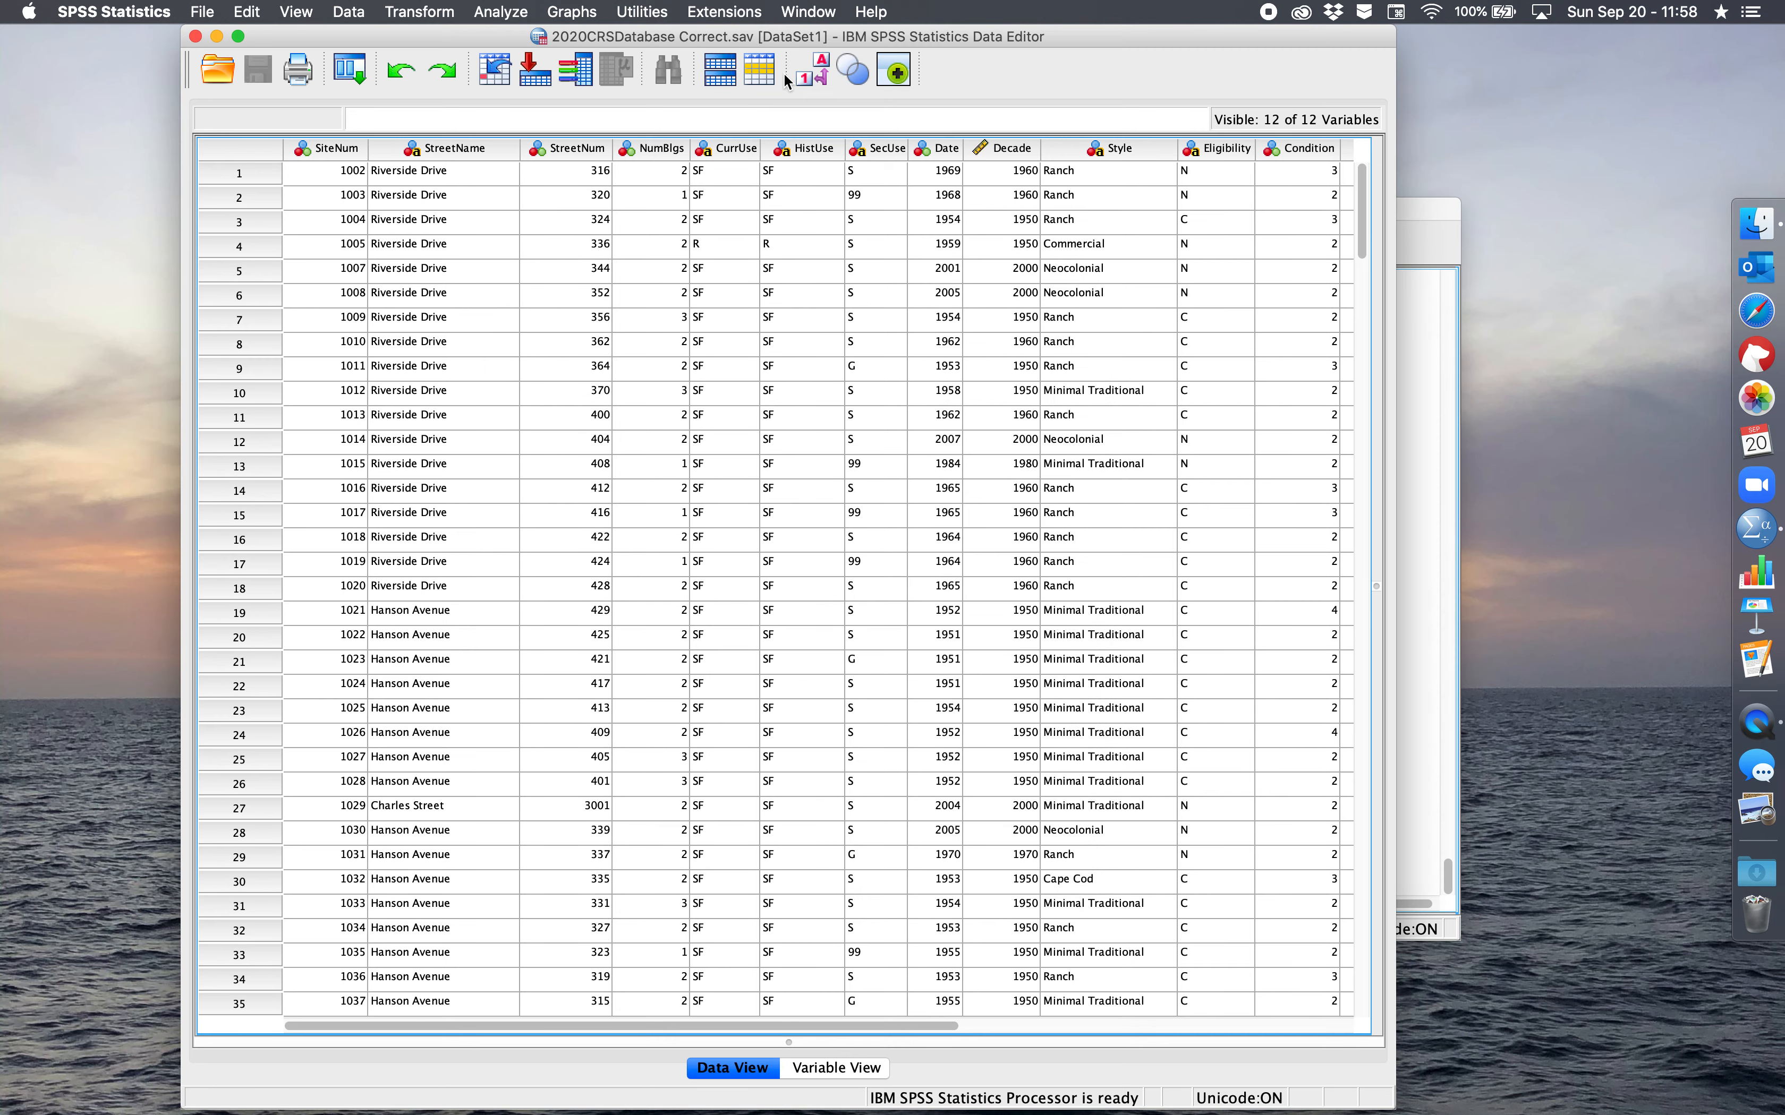
{"action": "left_click", "coordinate": [756, 72]}
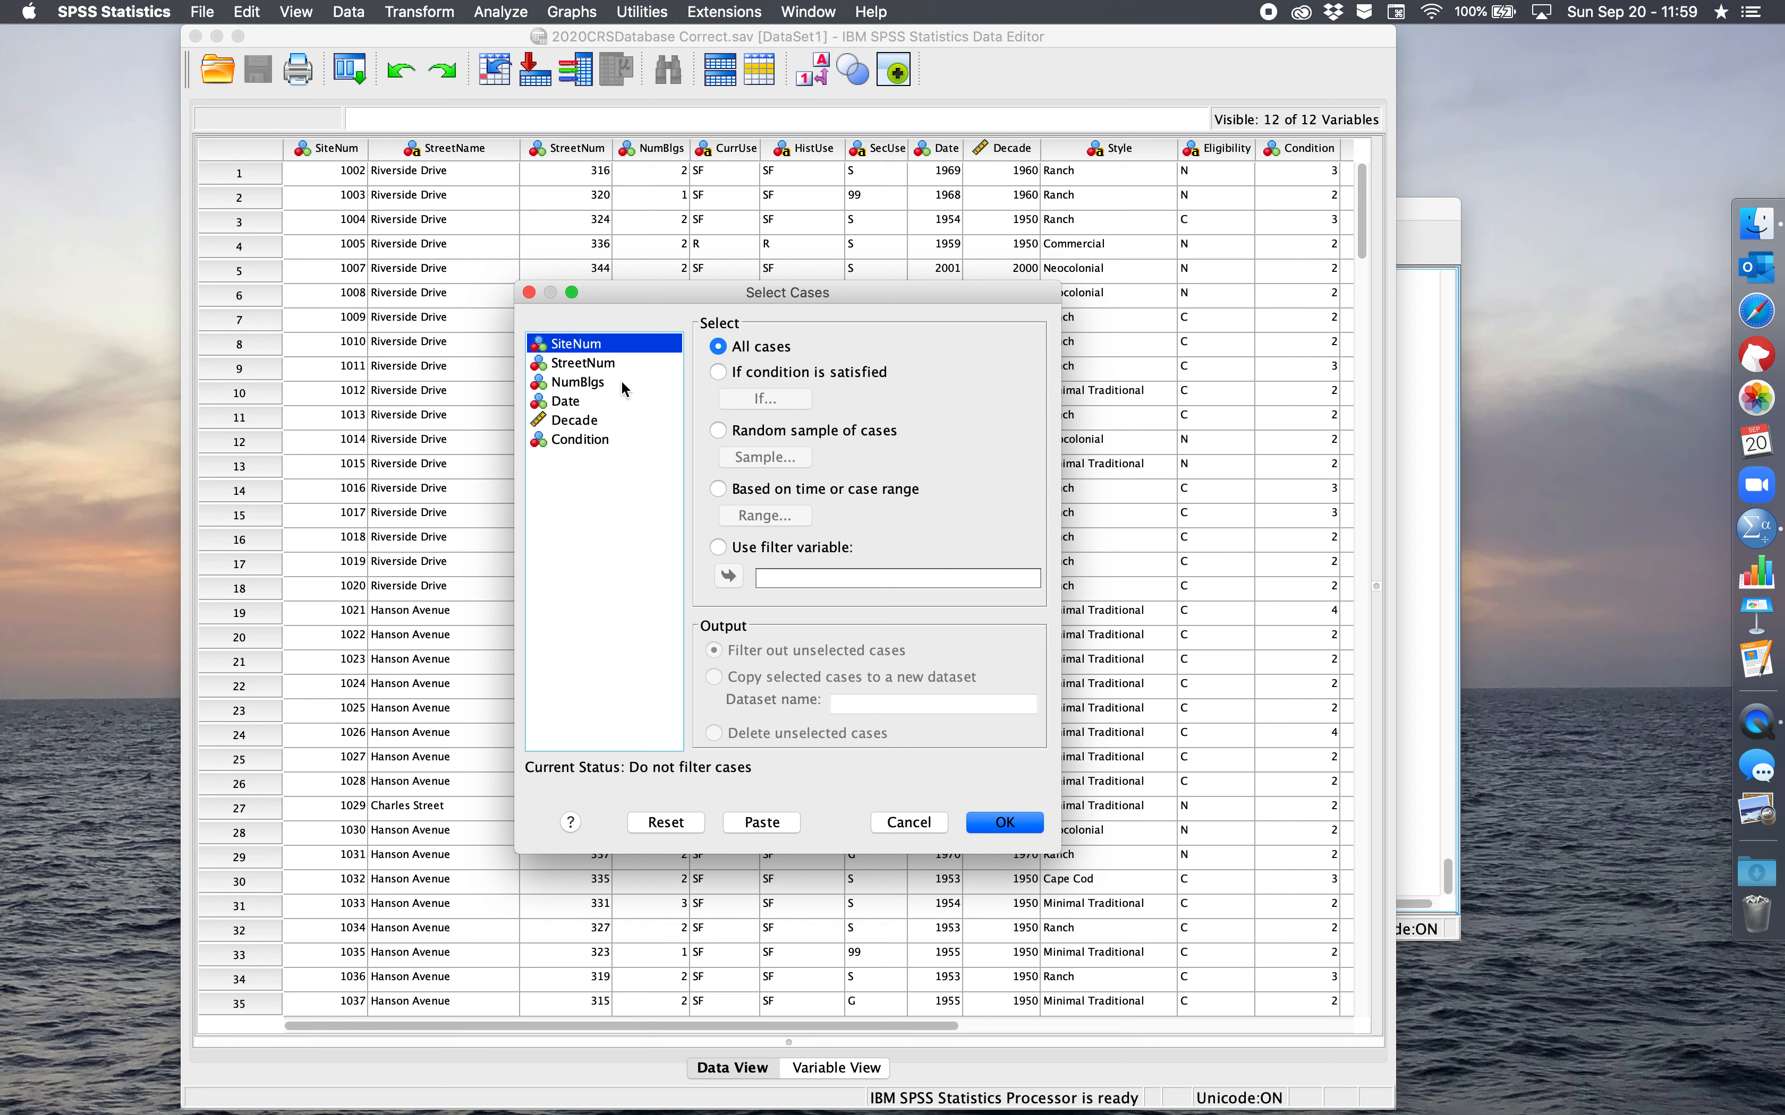
{"action": "left_click", "coordinate": [574, 420]}
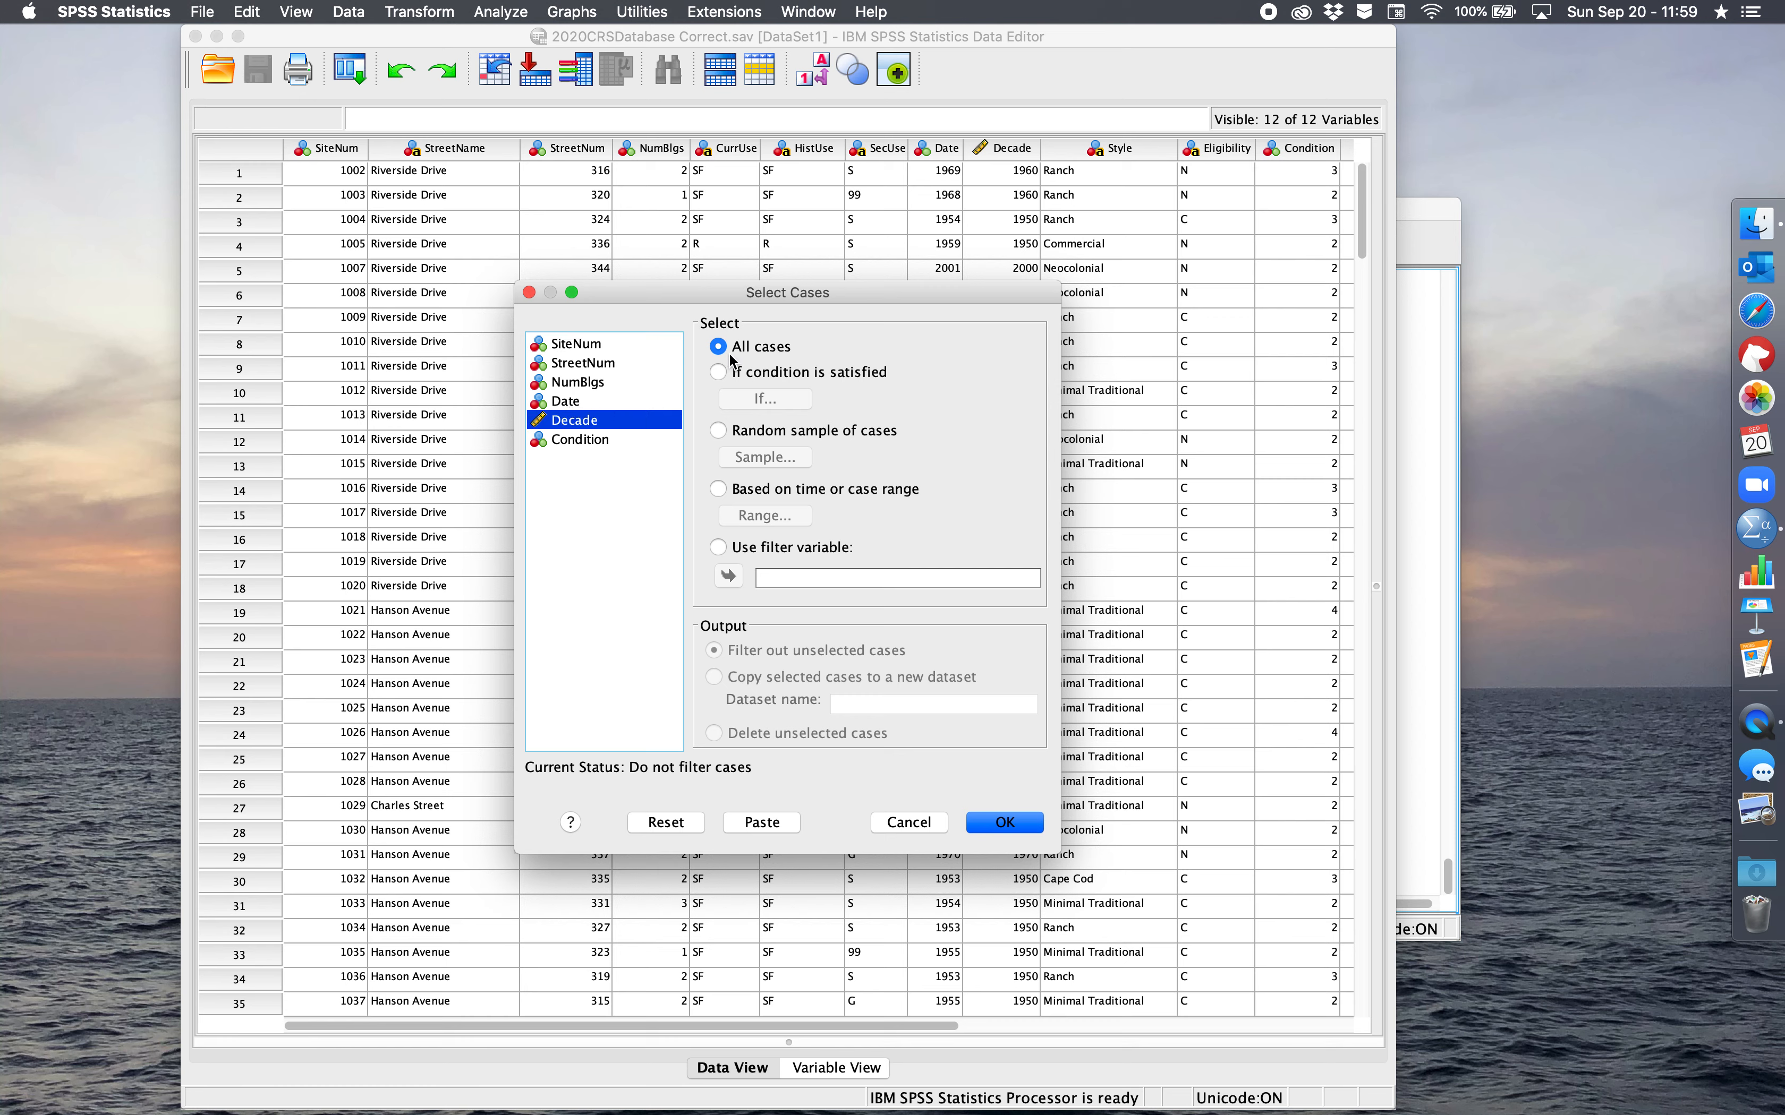
{"action": "left_click", "coordinate": [719, 373]}
{"action": "left_click", "coordinate": [798, 399]}
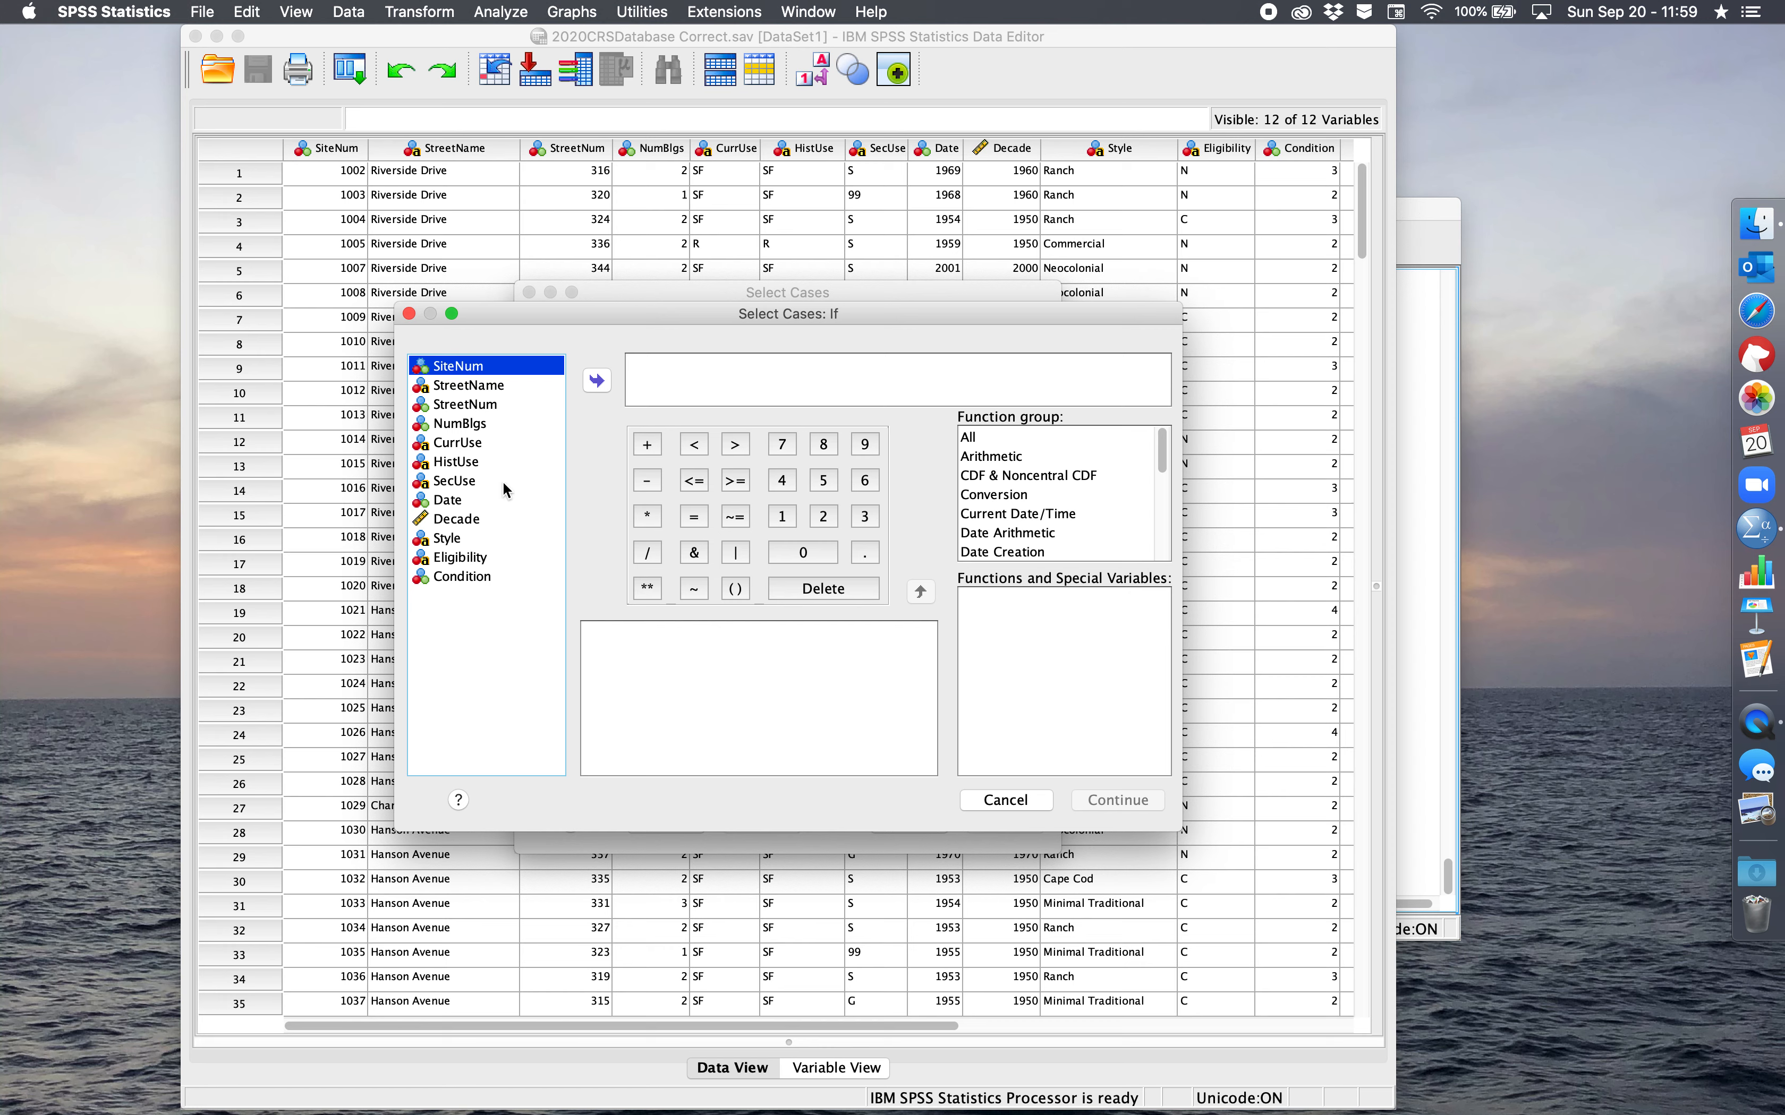
Step: Define the selection condition as Decade = 1950 and apply it, filtering out the unselected cases
{"action": "left_click", "coordinate": [467, 521]}
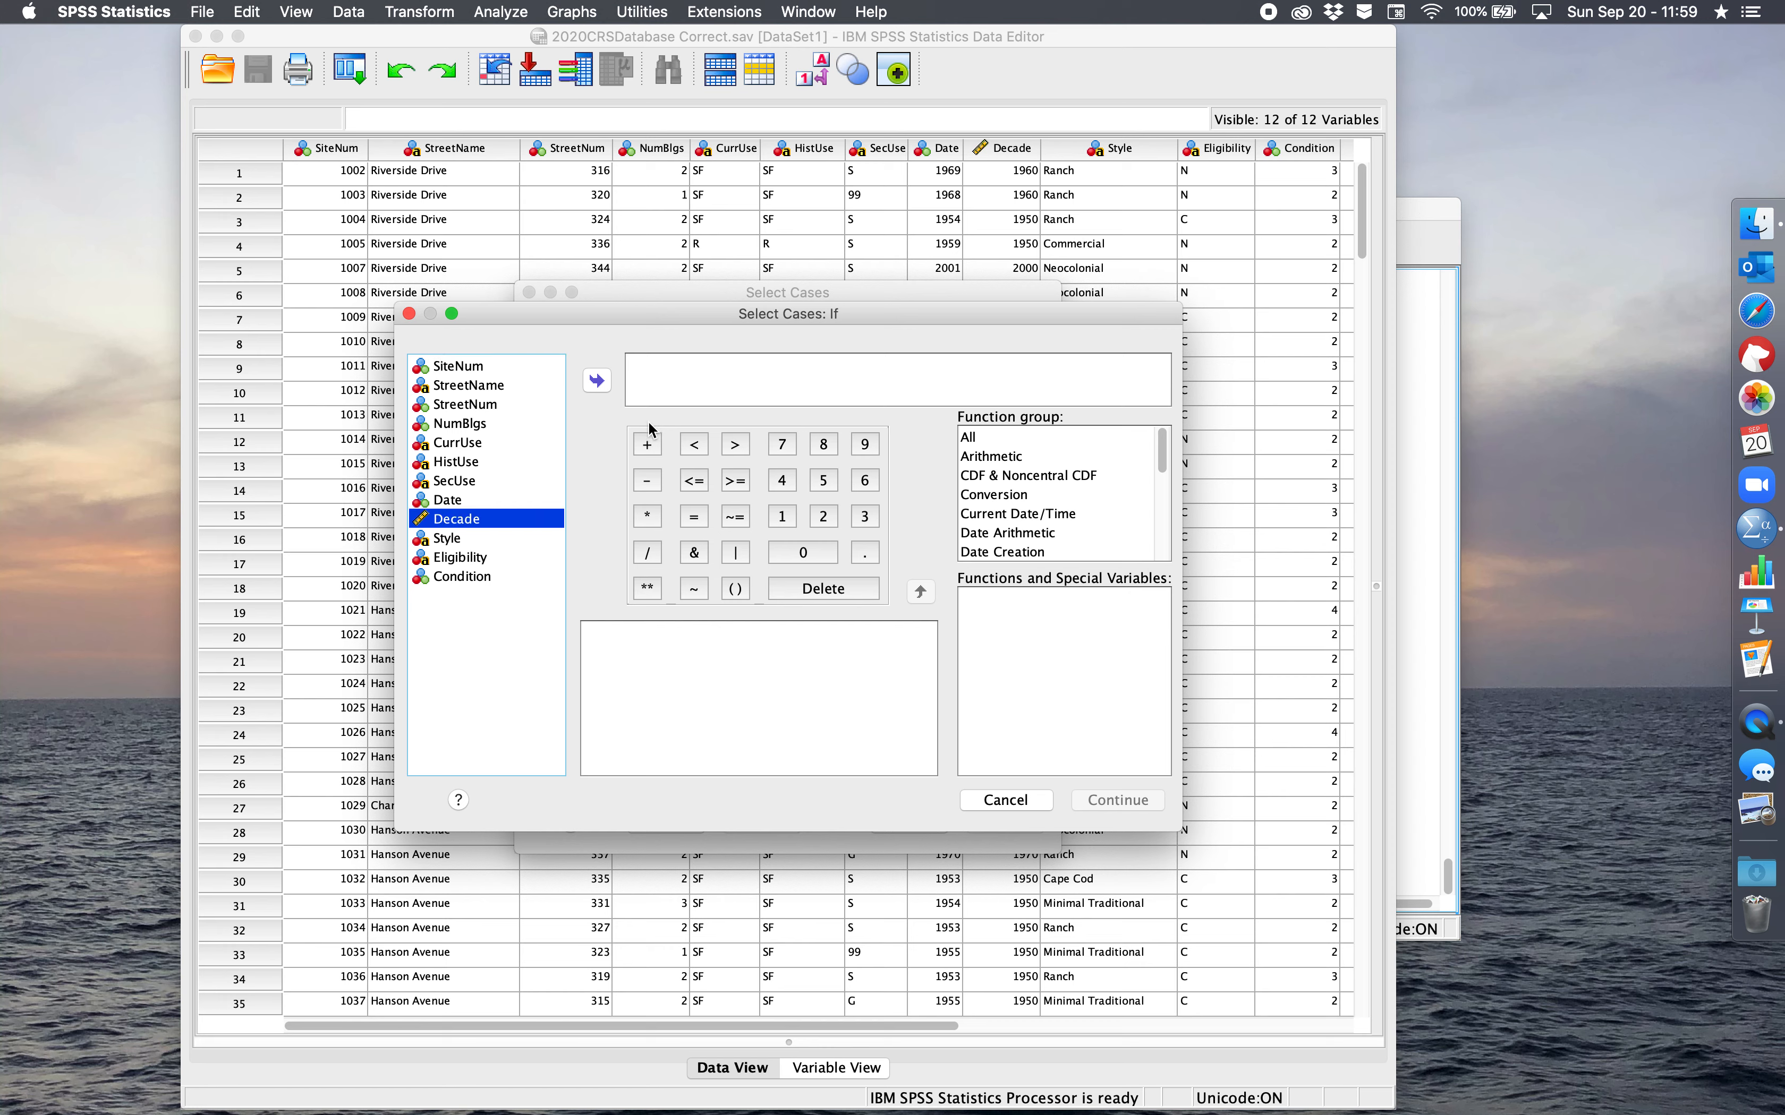
{"action": "left_click", "coordinate": [598, 382]}
{"action": "left_click", "coordinate": [694, 517]}
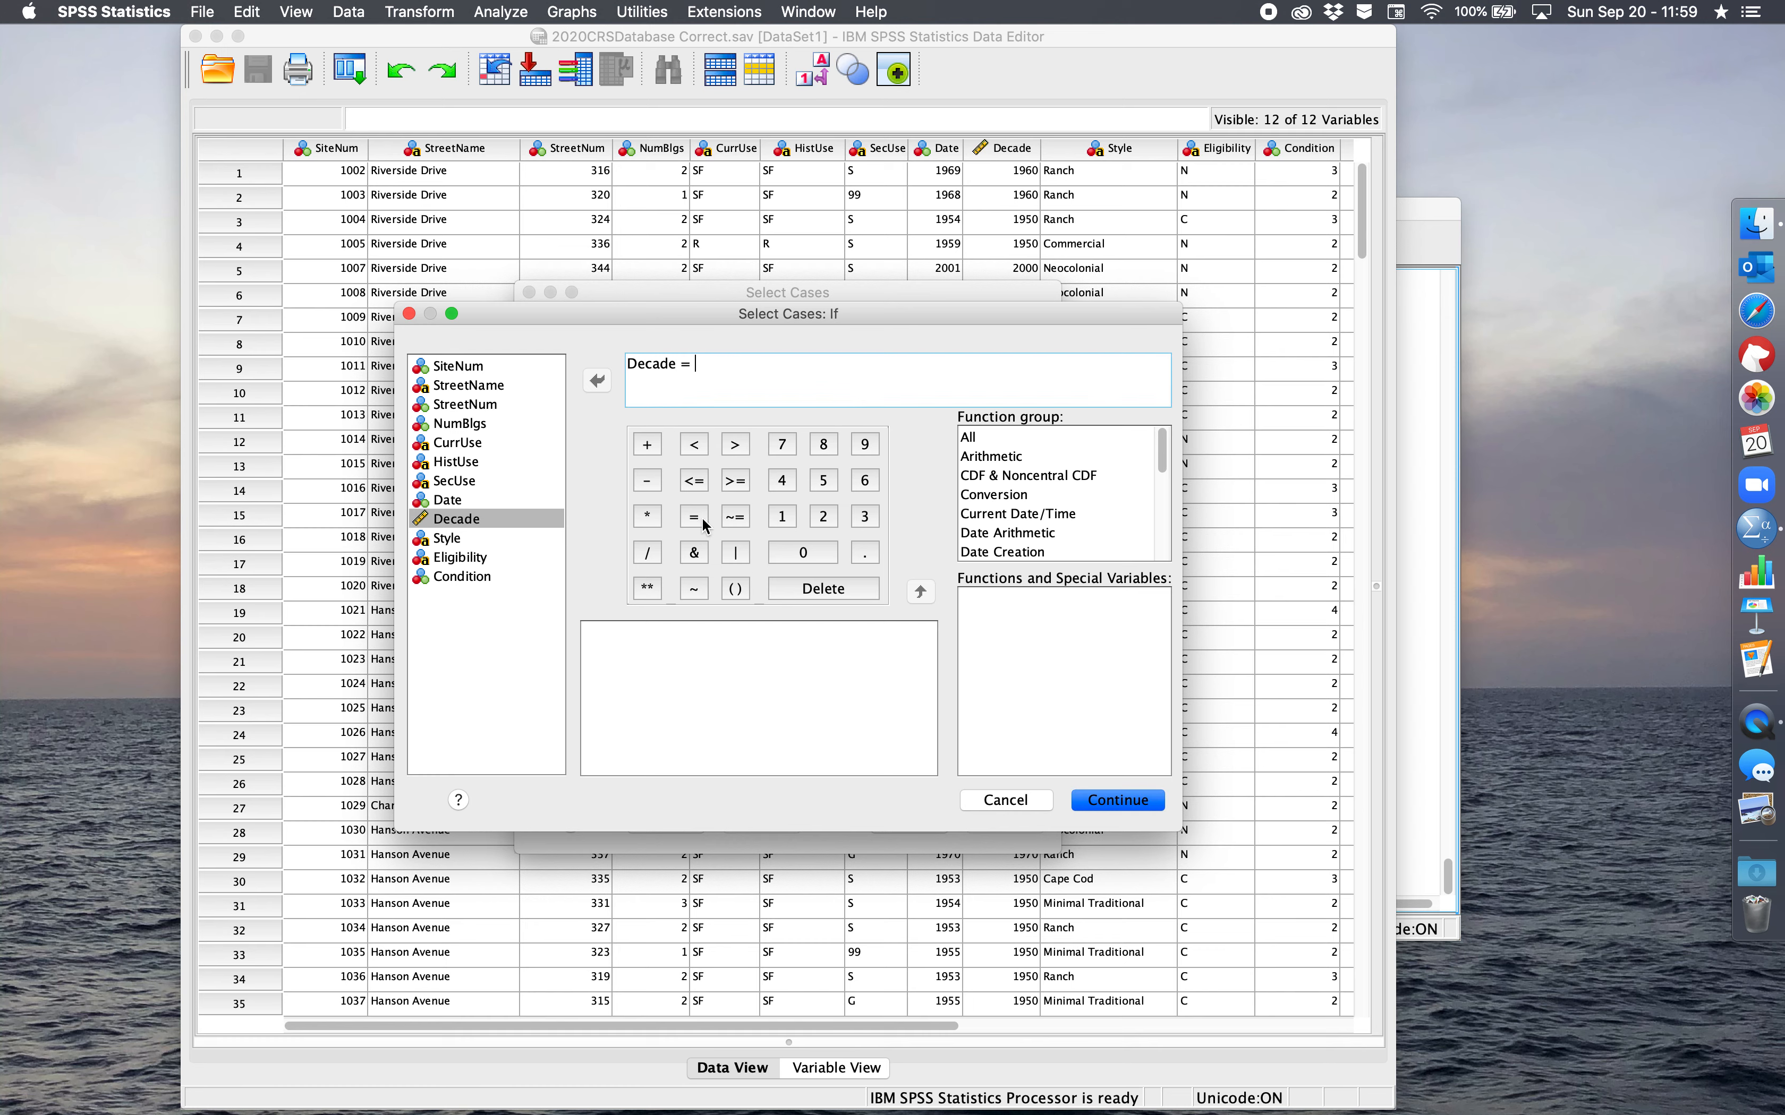
{"action": "left_click", "coordinate": [776, 522]}
{"action": "left_click", "coordinate": [864, 445]}
{"action": "left_click", "coordinate": [820, 483]}
{"action": "left_click", "coordinate": [792, 548]}
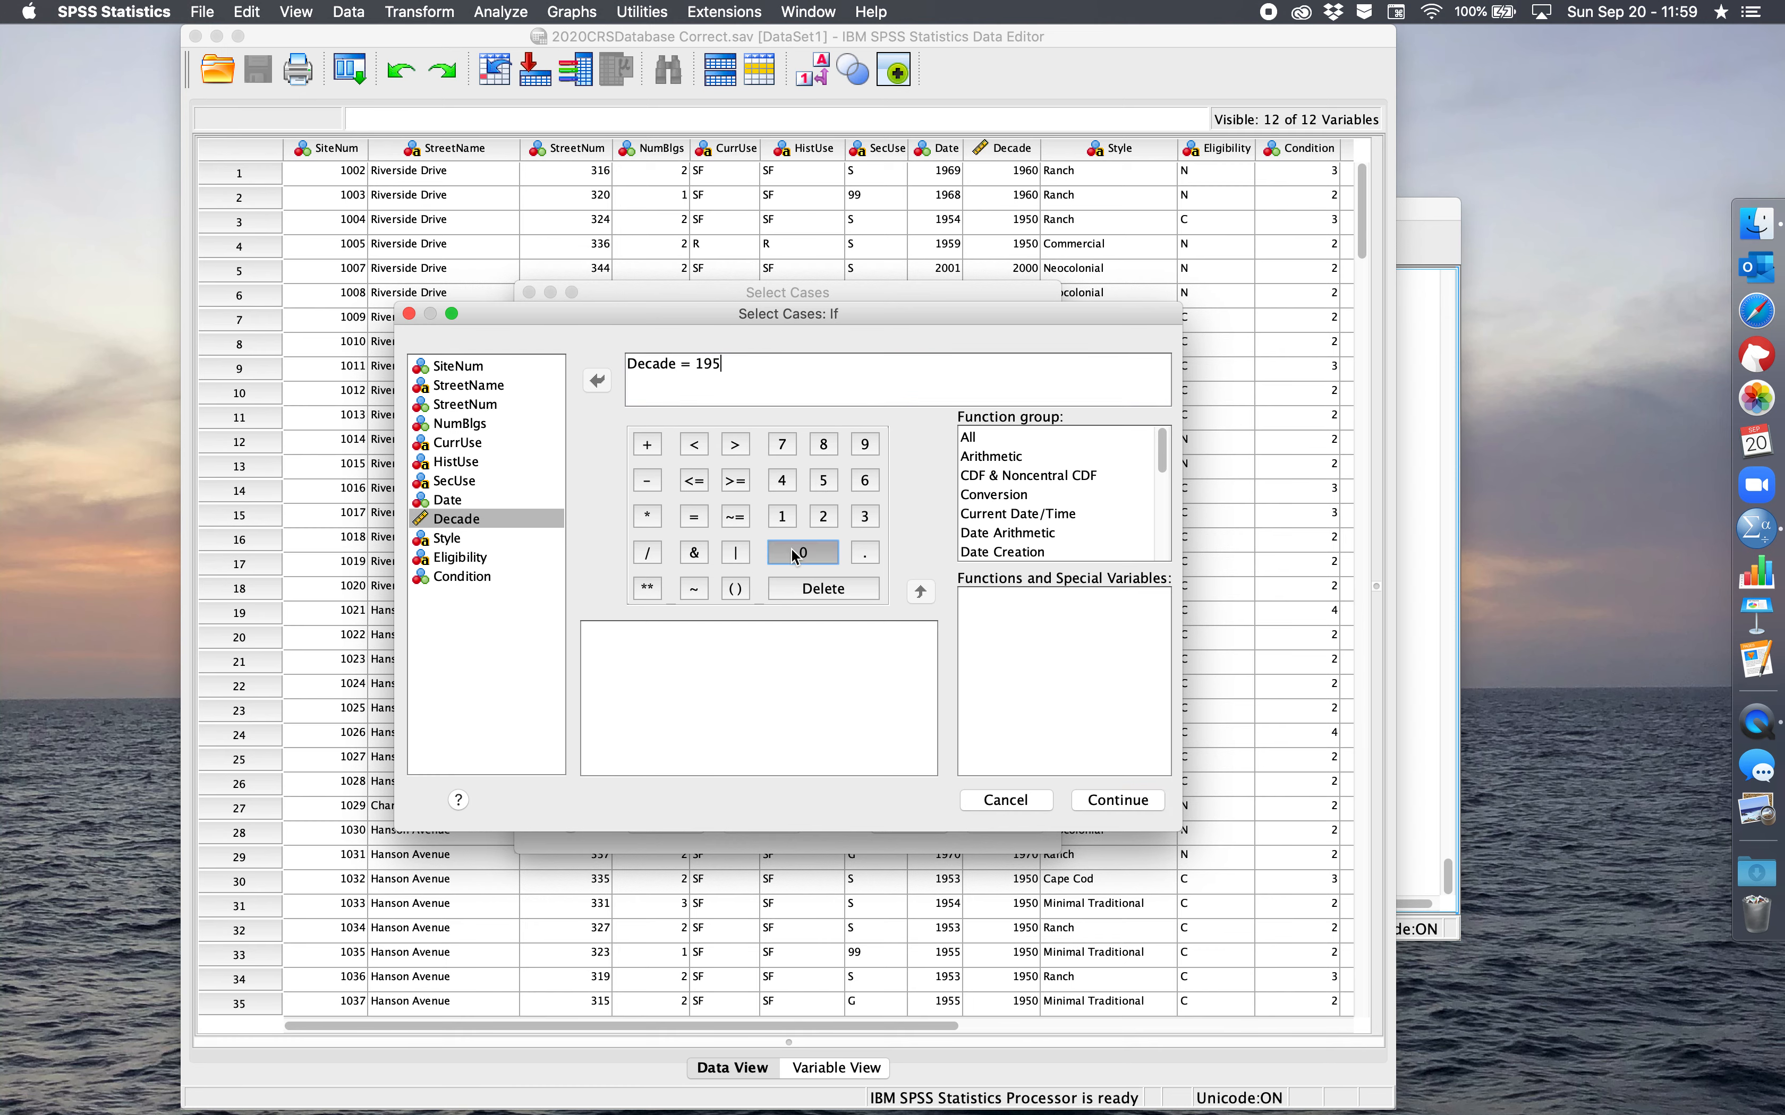
{"action": "left_click", "coordinate": [1137, 806]}
{"action": "left_click", "coordinate": [1004, 823]}
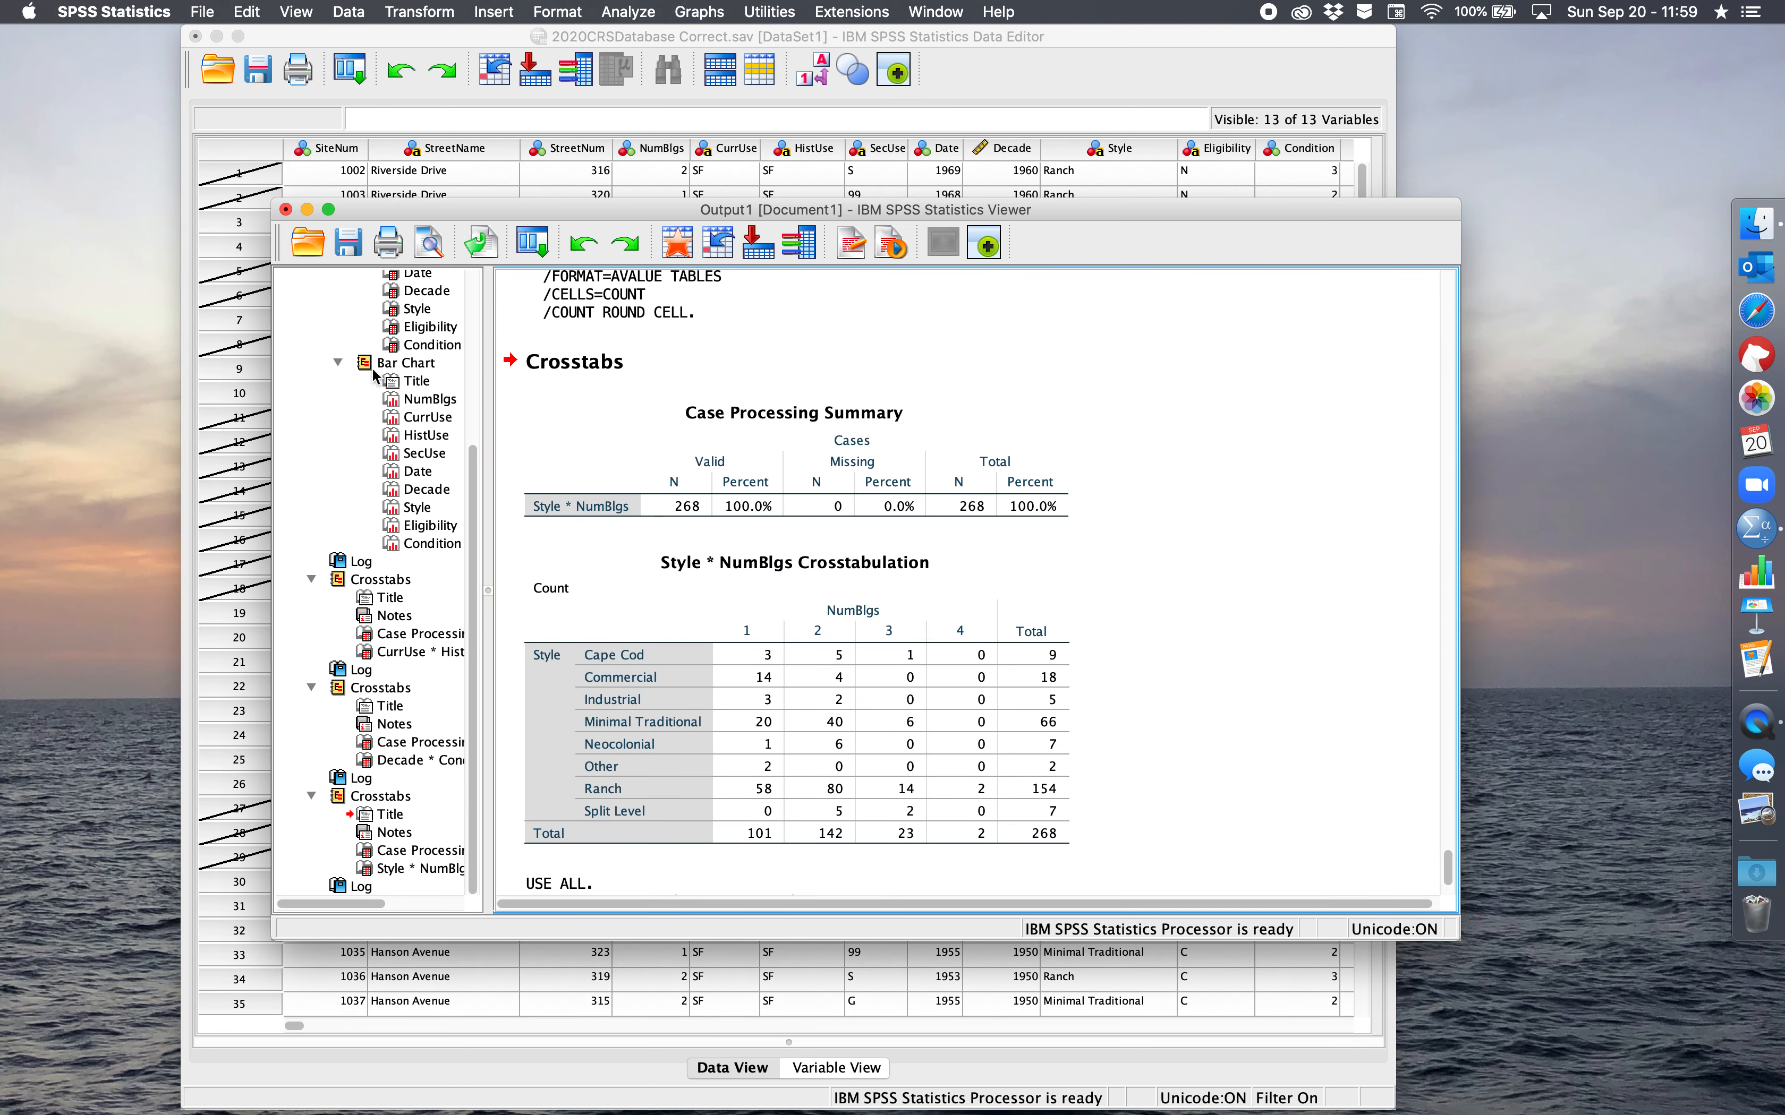
Step: Move the output window aside and inspect which dataset rows the Decade filter excludes
{"action": "left_click_drag", "start_coordinate": [425, 216], "coordinate": [694, 270]}
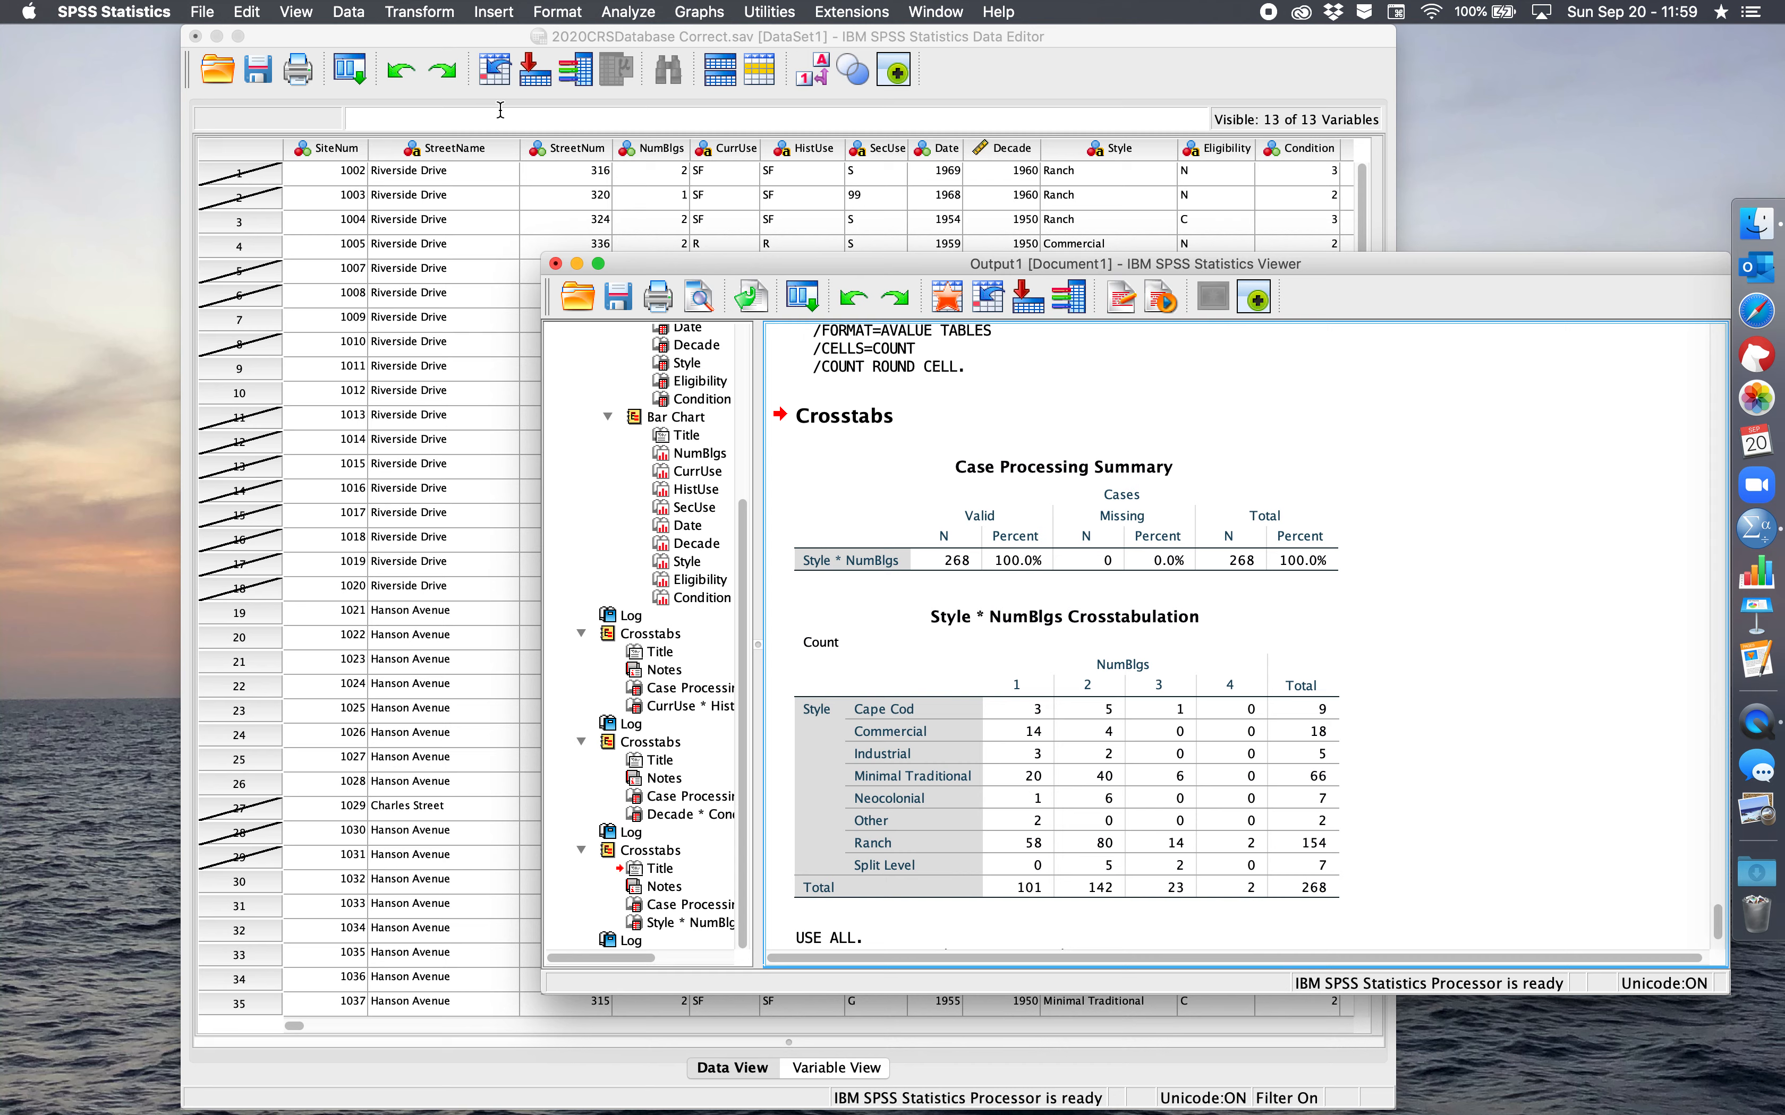
{"action": "left_click", "coordinate": [298, 189]}
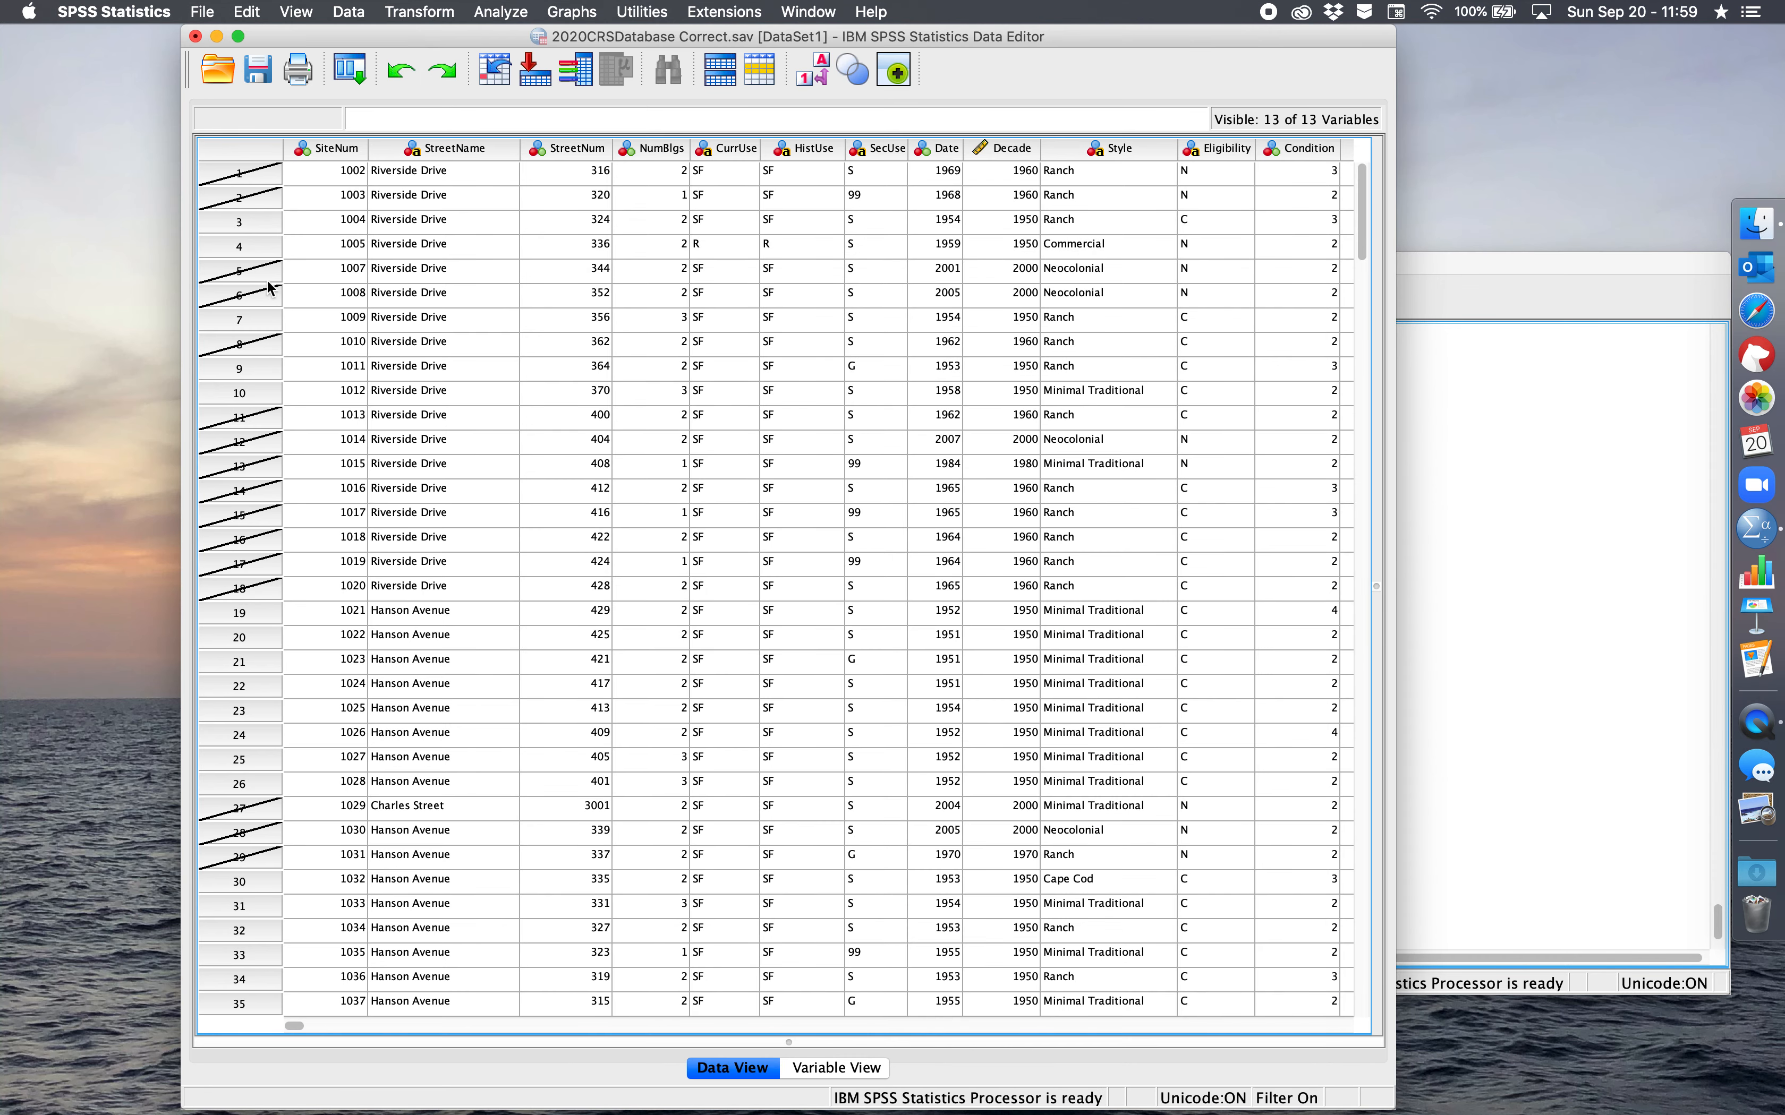
{"action": "mouse_move", "coordinate": [243, 613]}
{"action": "left_mouse_down"}
{"action": "mouse_move", "coordinate": [252, 743]}
{"action": "mouse_move", "coordinate": [248, 614]}
{"action": "left_mouse_up"}
{"action": "left_click", "coordinate": [567, 415]}
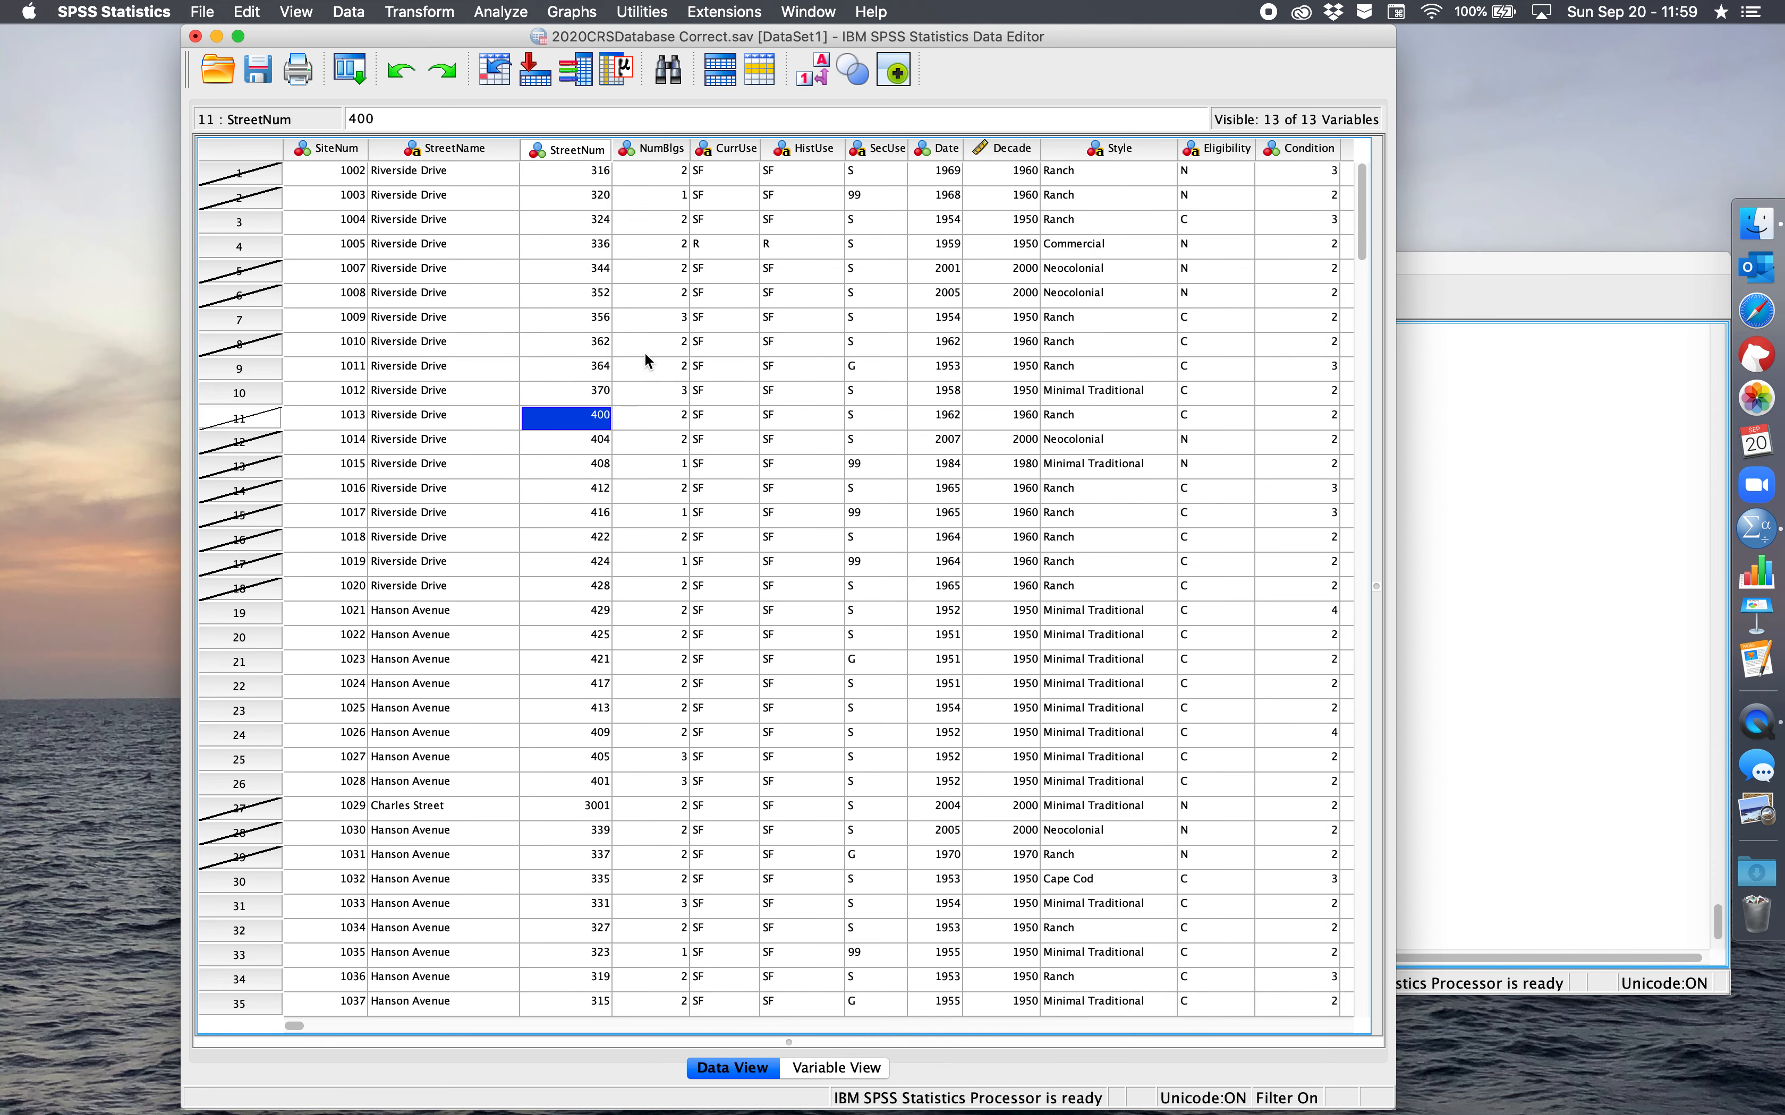
{"action": "left_click", "coordinate": [674, 270]}
Step: Remove CurrUse, HistUse, SecUse, Date and Decade from Frequencies and run it for NumBlgs, Style, Eligibility and Condition
{"action": "left_click", "coordinate": [516, 12]}
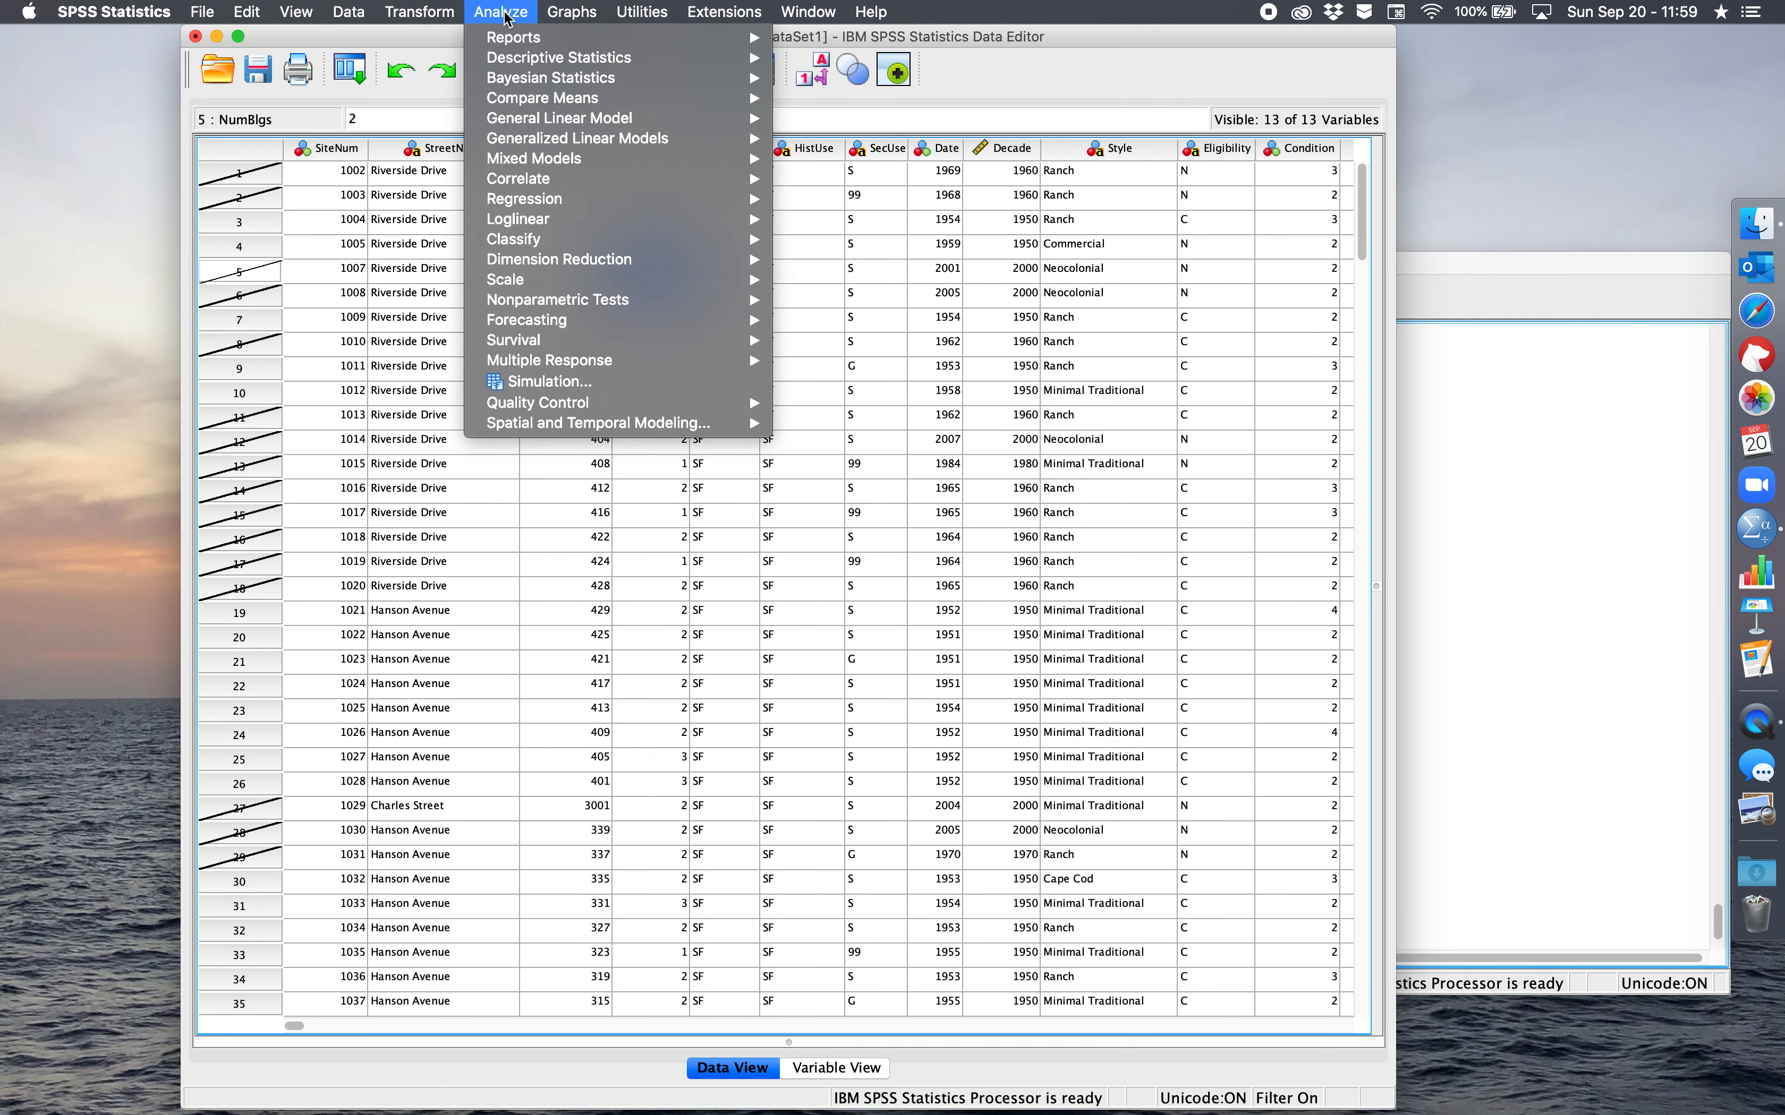
{"action": "mouse_move", "coordinate": [515, 63]}
{"action": "left_click", "coordinate": [830, 59]}
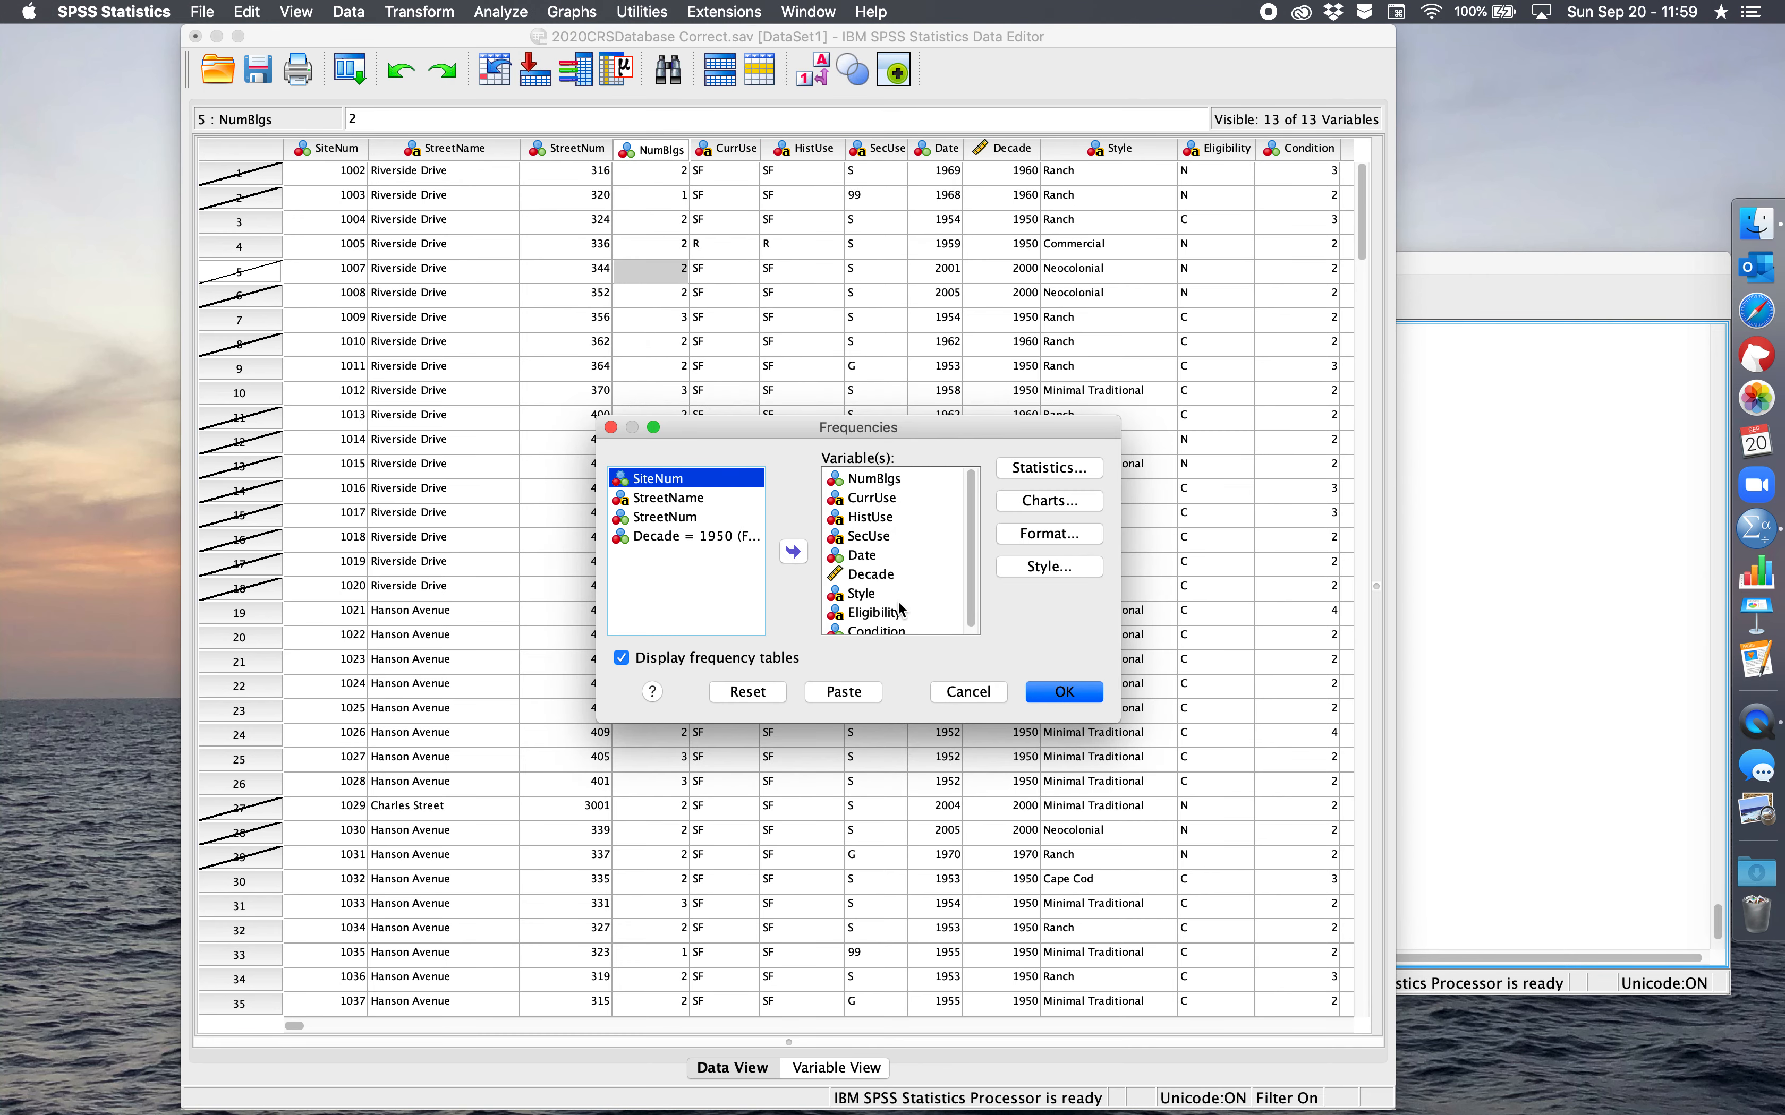
{"action": "left_click", "coordinate": [879, 498]}
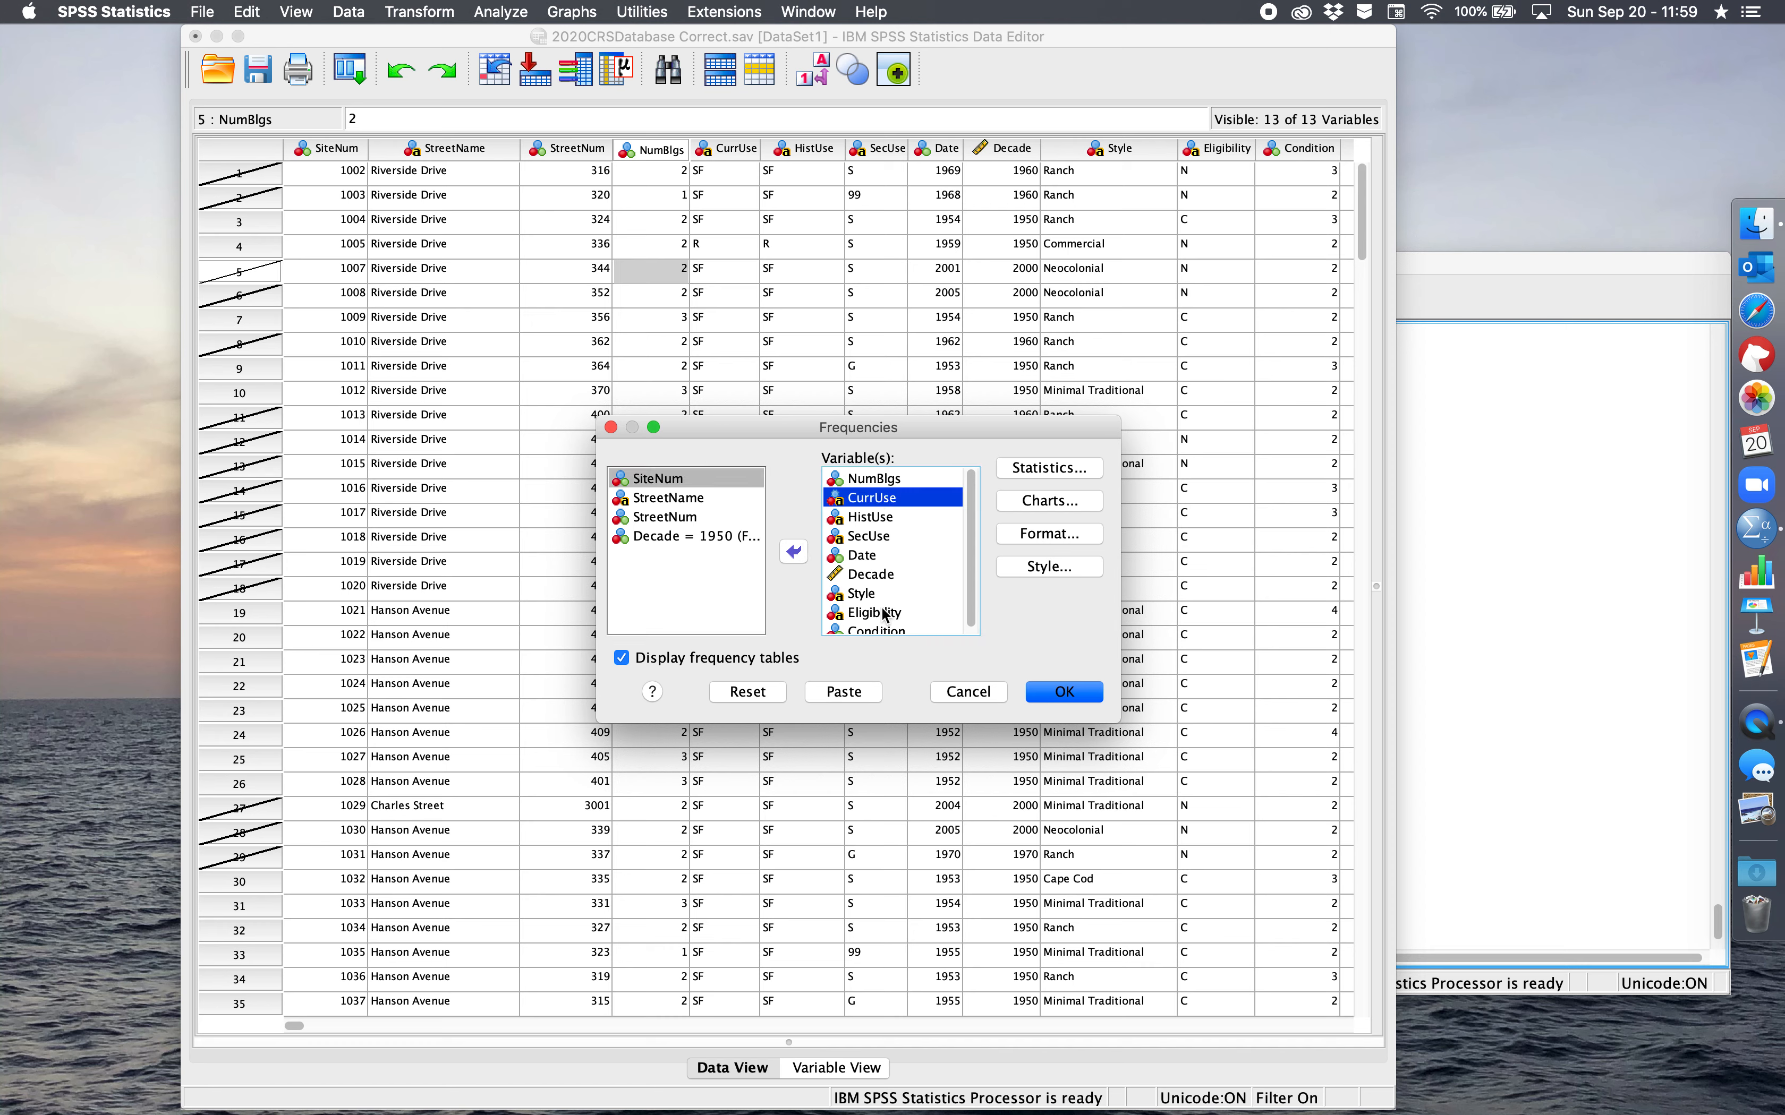
{"action": "scroll", "coordinate": [878, 624], "scroll_direction": "down", "scroll_amount": 1}
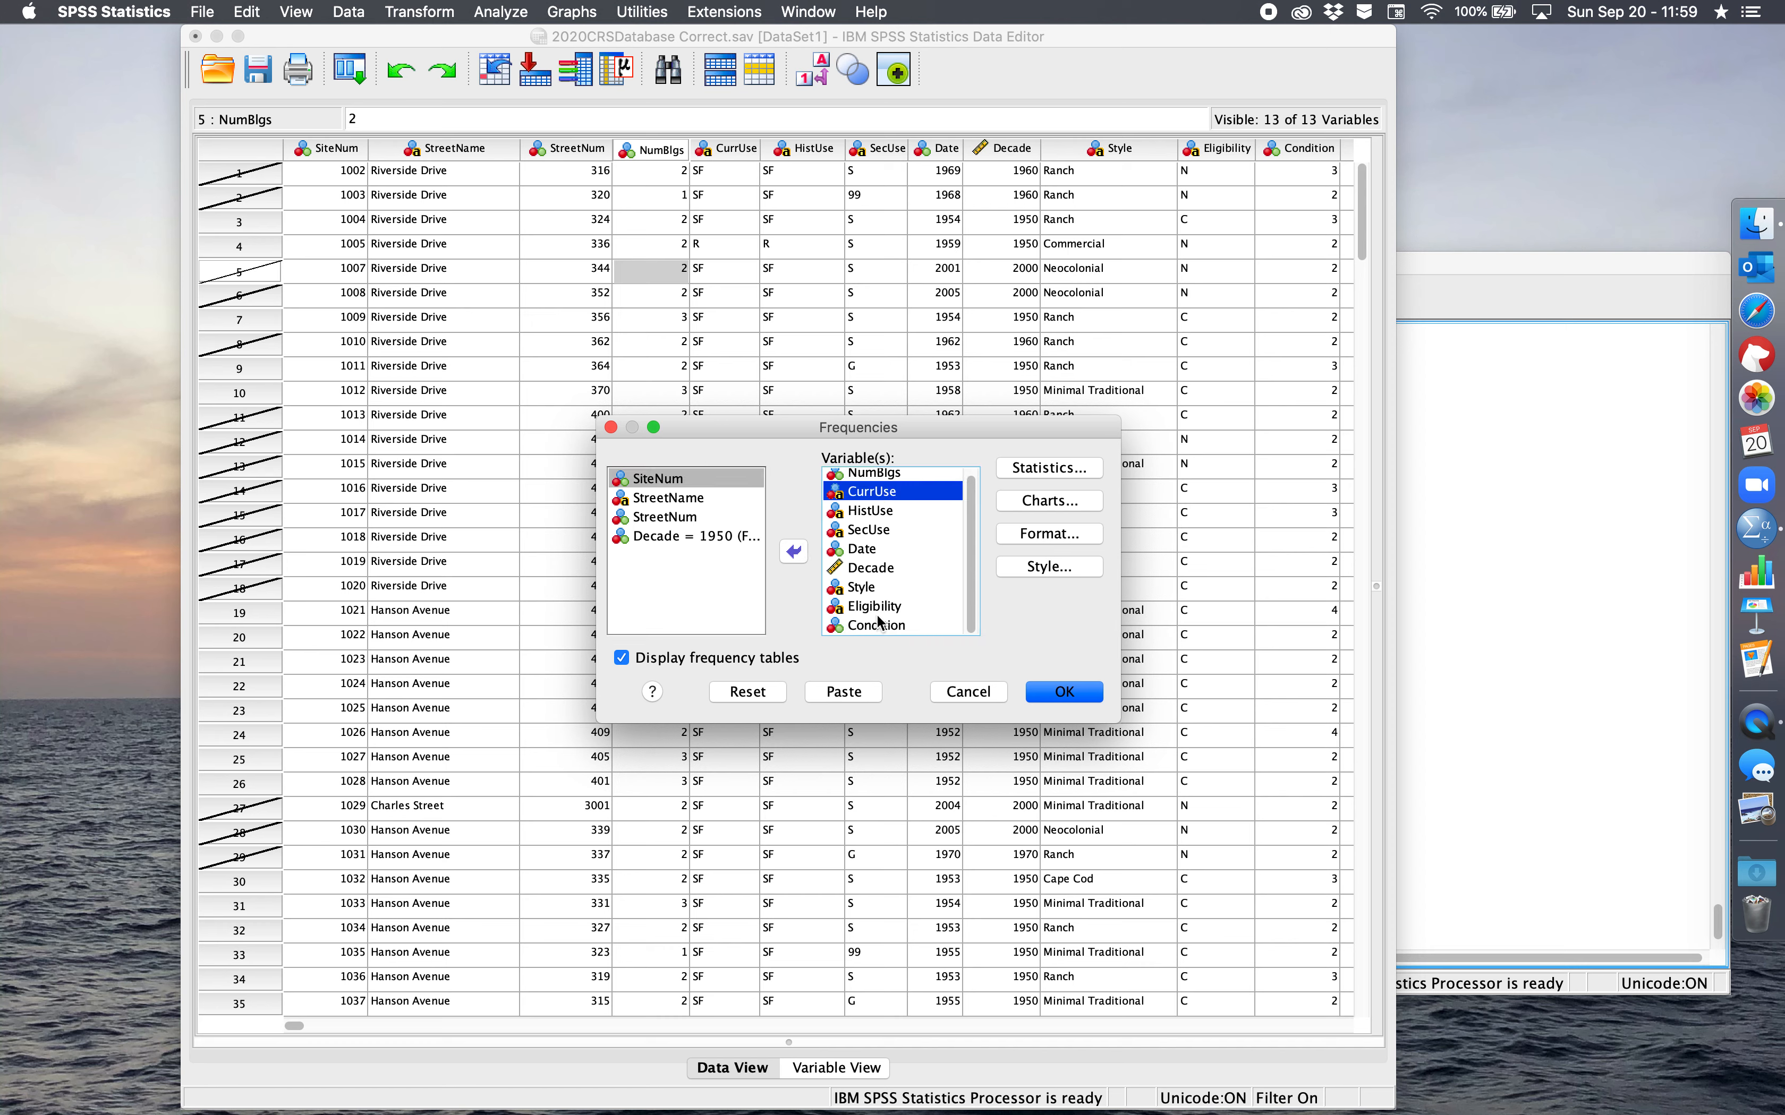
{"action": "left_click", "coordinate": [873, 575], "text": "shift"}
{"action": "left_click", "coordinate": [794, 551]}
{"action": "left_click", "coordinate": [870, 518]}
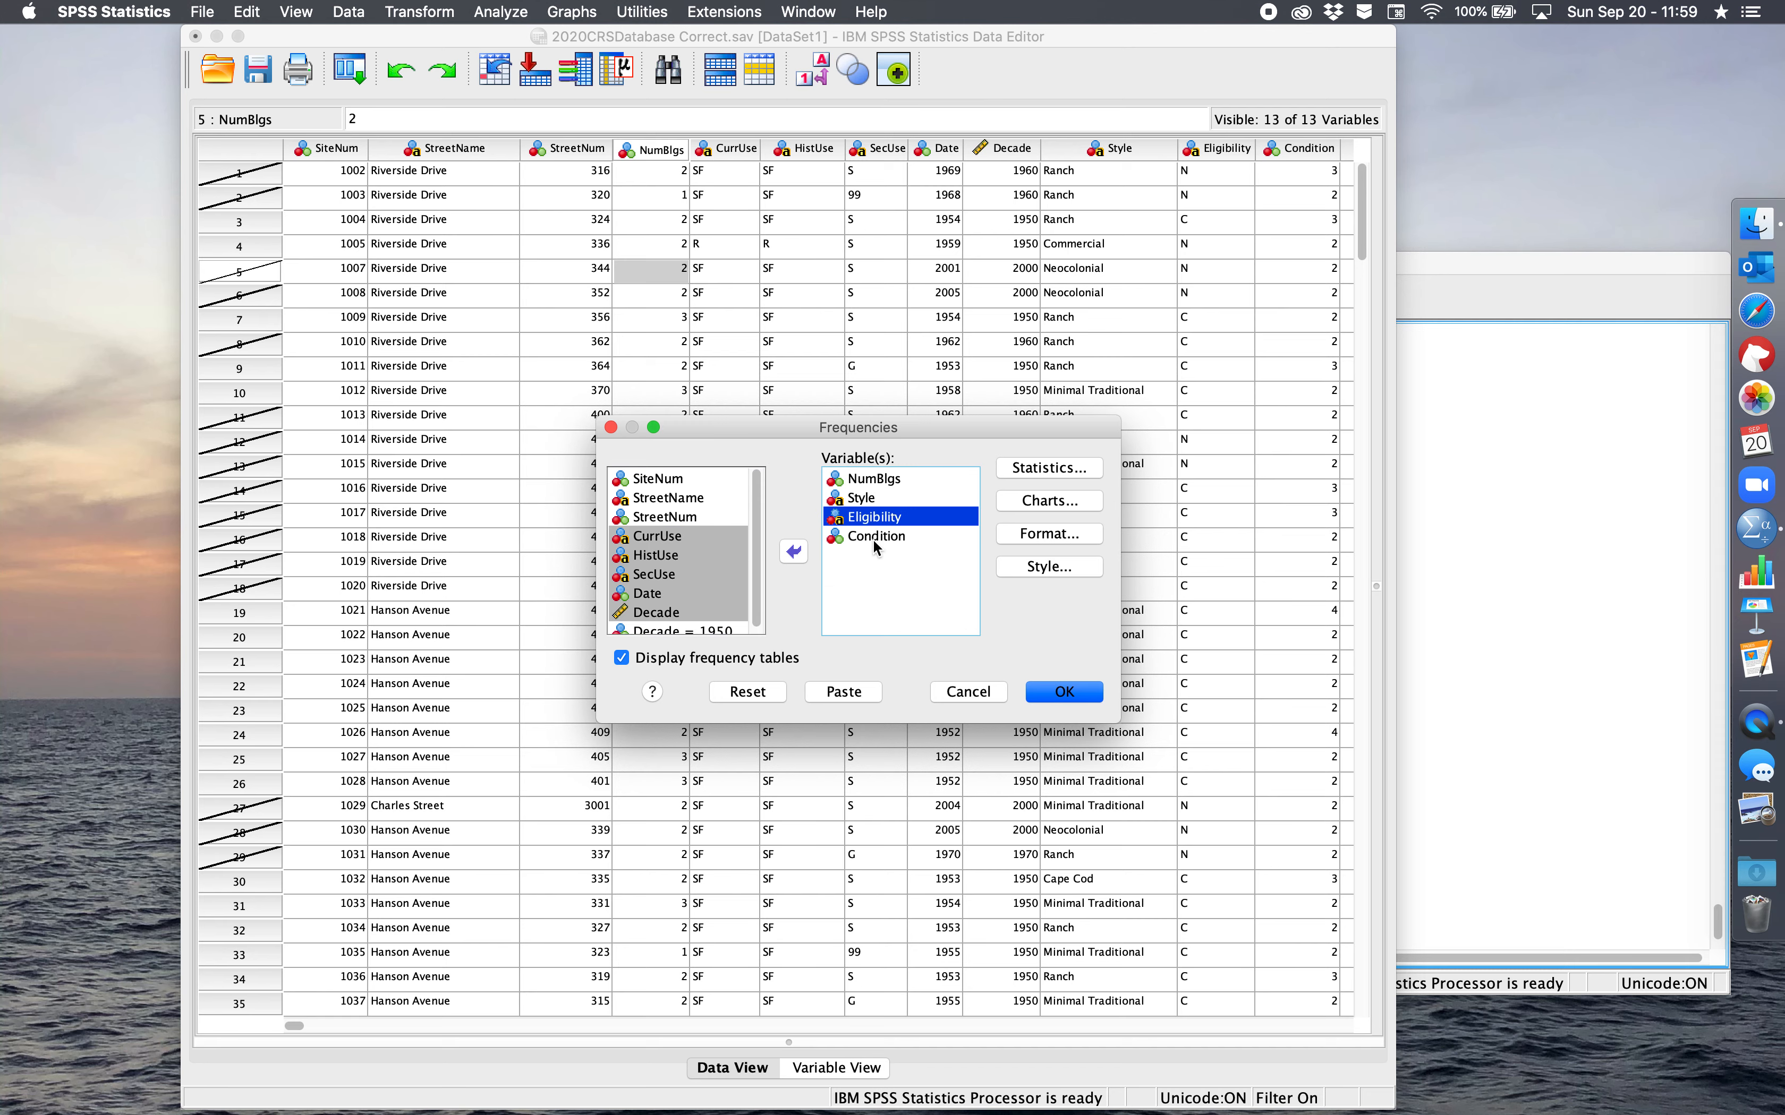
{"action": "left_click", "coordinate": [875, 537]}
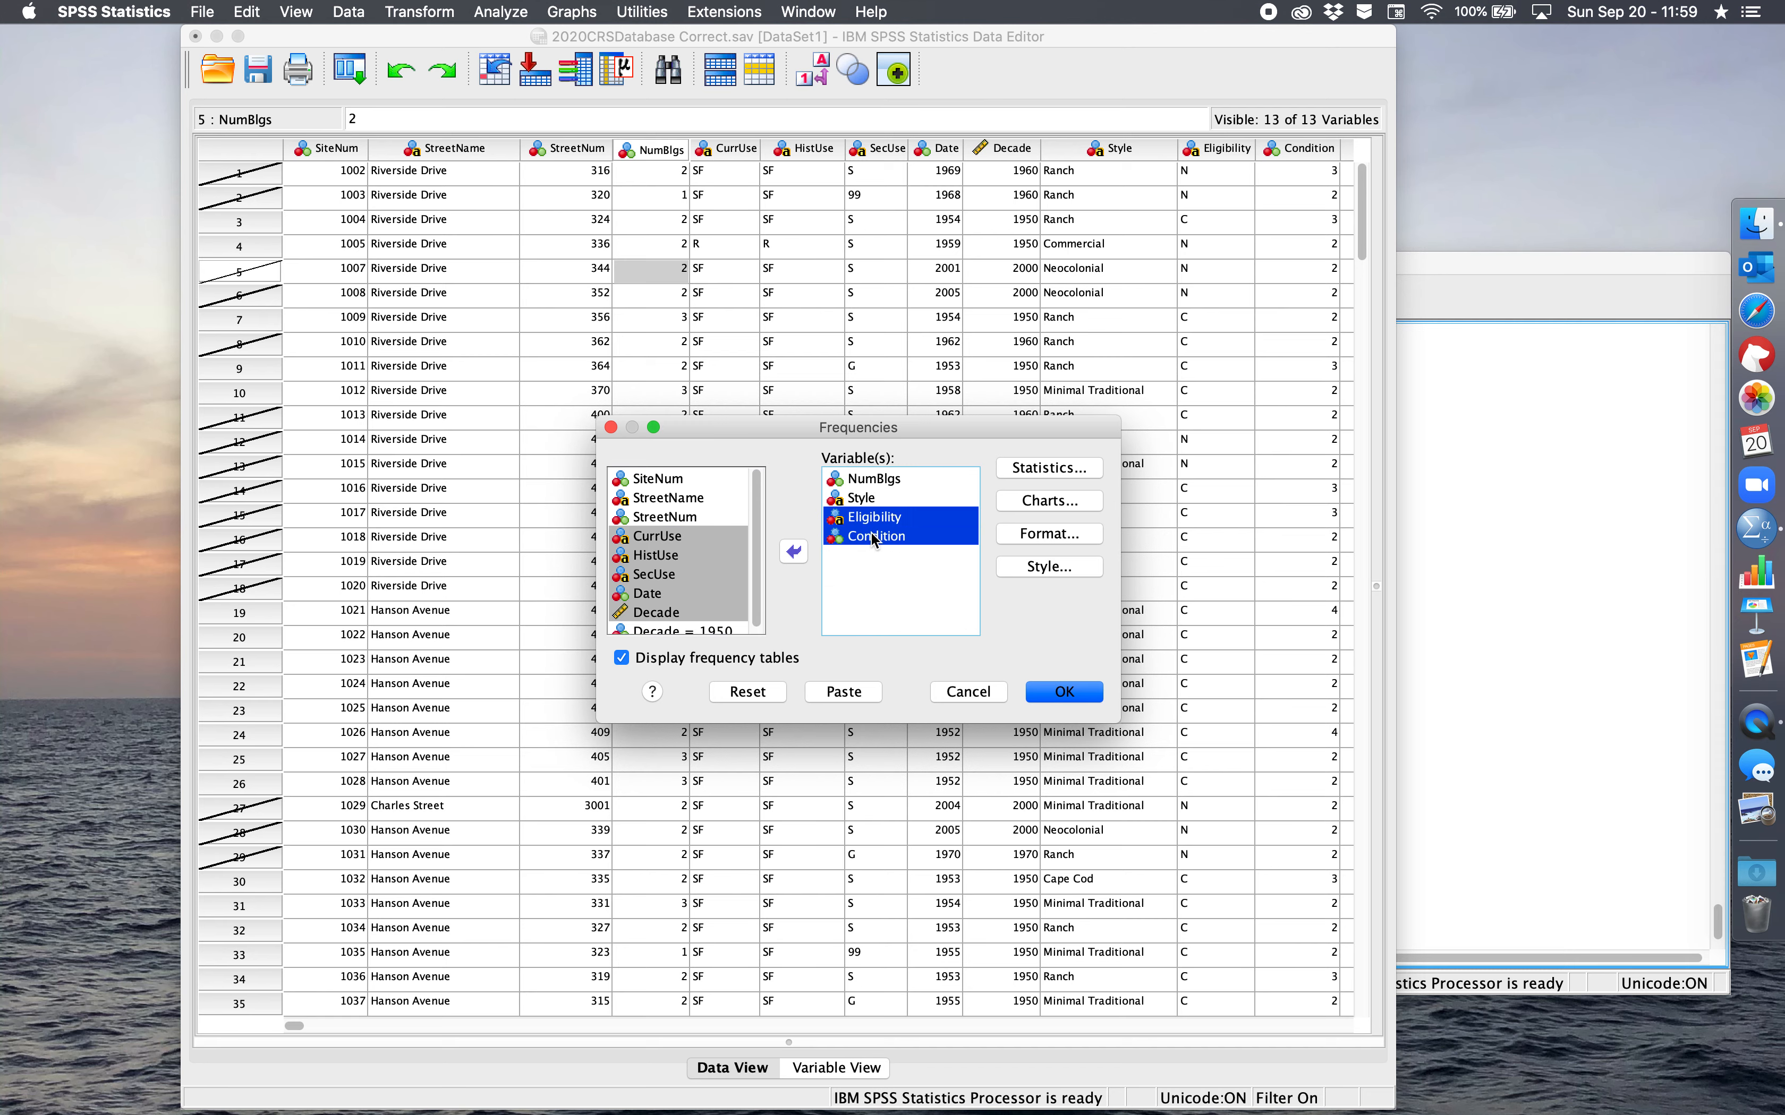
{"action": "left_click", "coordinate": [1066, 692]}
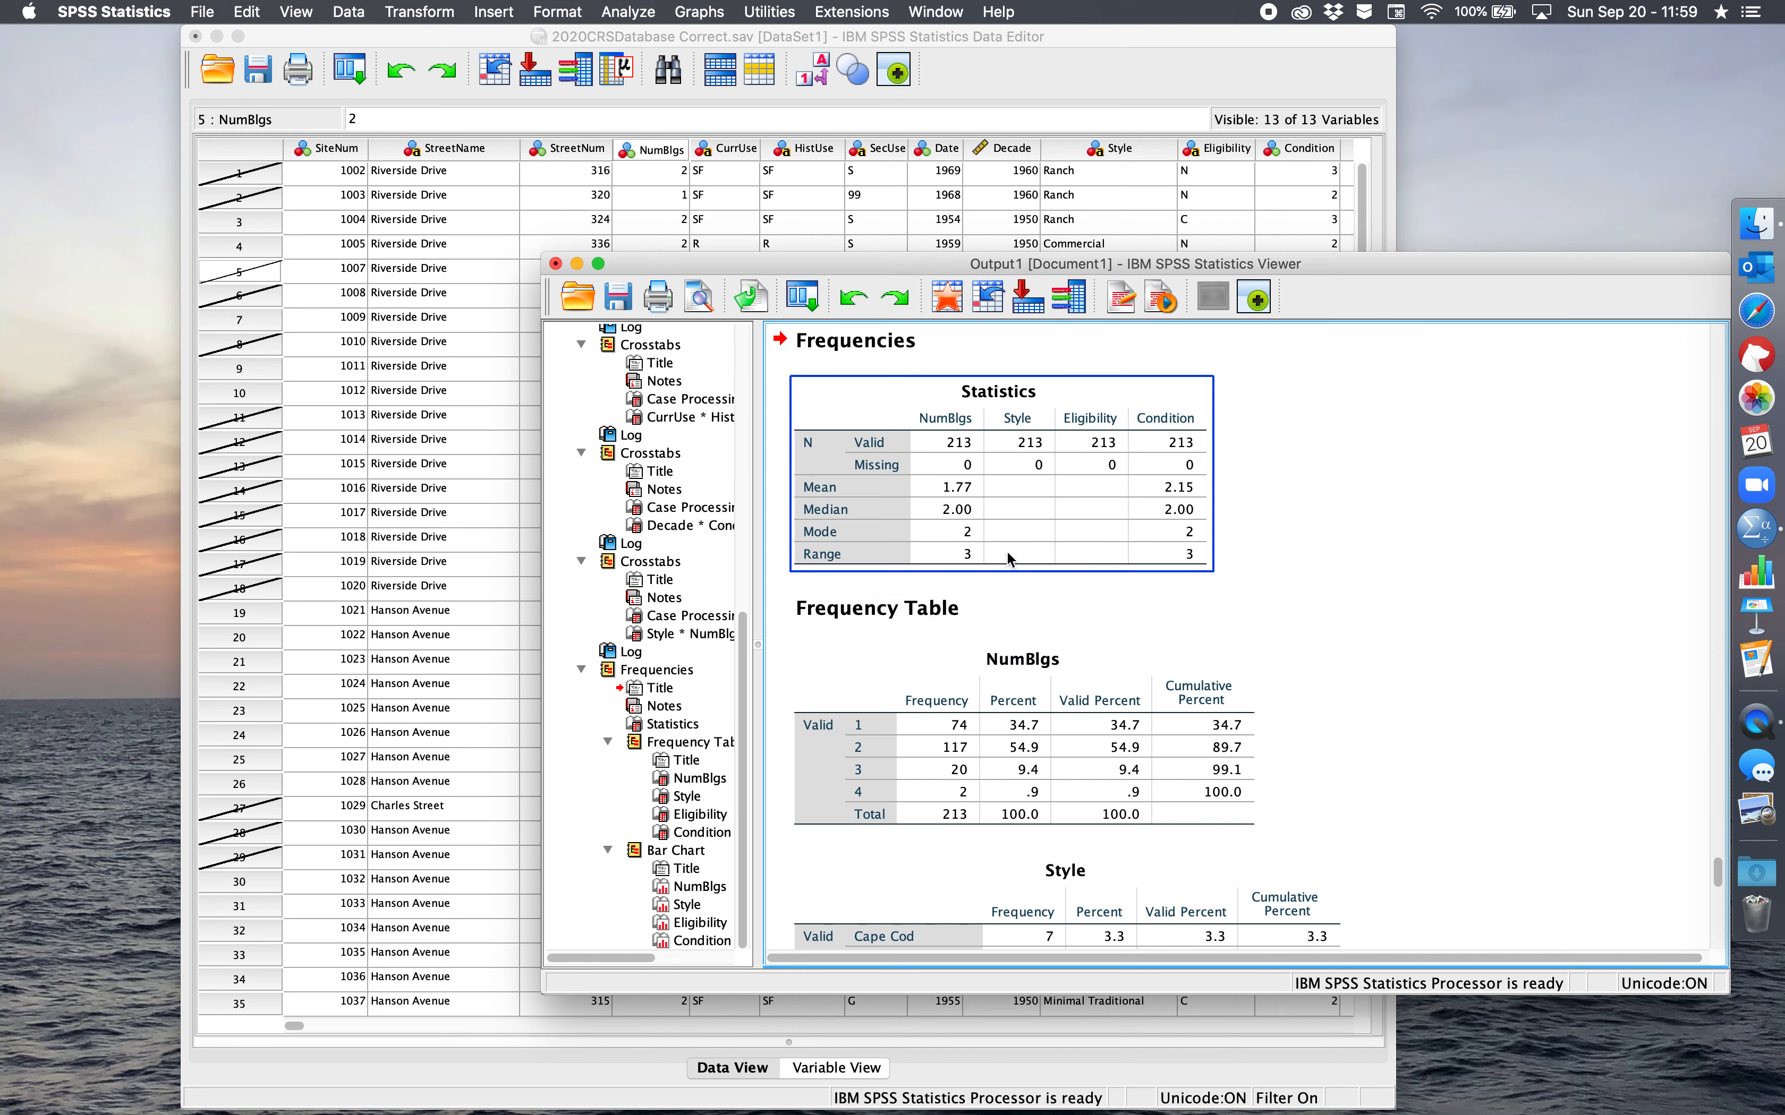
Step: Examine the filtered Frequencies output from the Statistics table through the NumBlgs and Style frequency tables
{"action": "scroll", "coordinate": [951, 453], "scroll_direction": "down", "scroll_amount": 3}
{"action": "scroll", "coordinate": [986, 496], "scroll_direction": "up", "scroll_amount": 5}
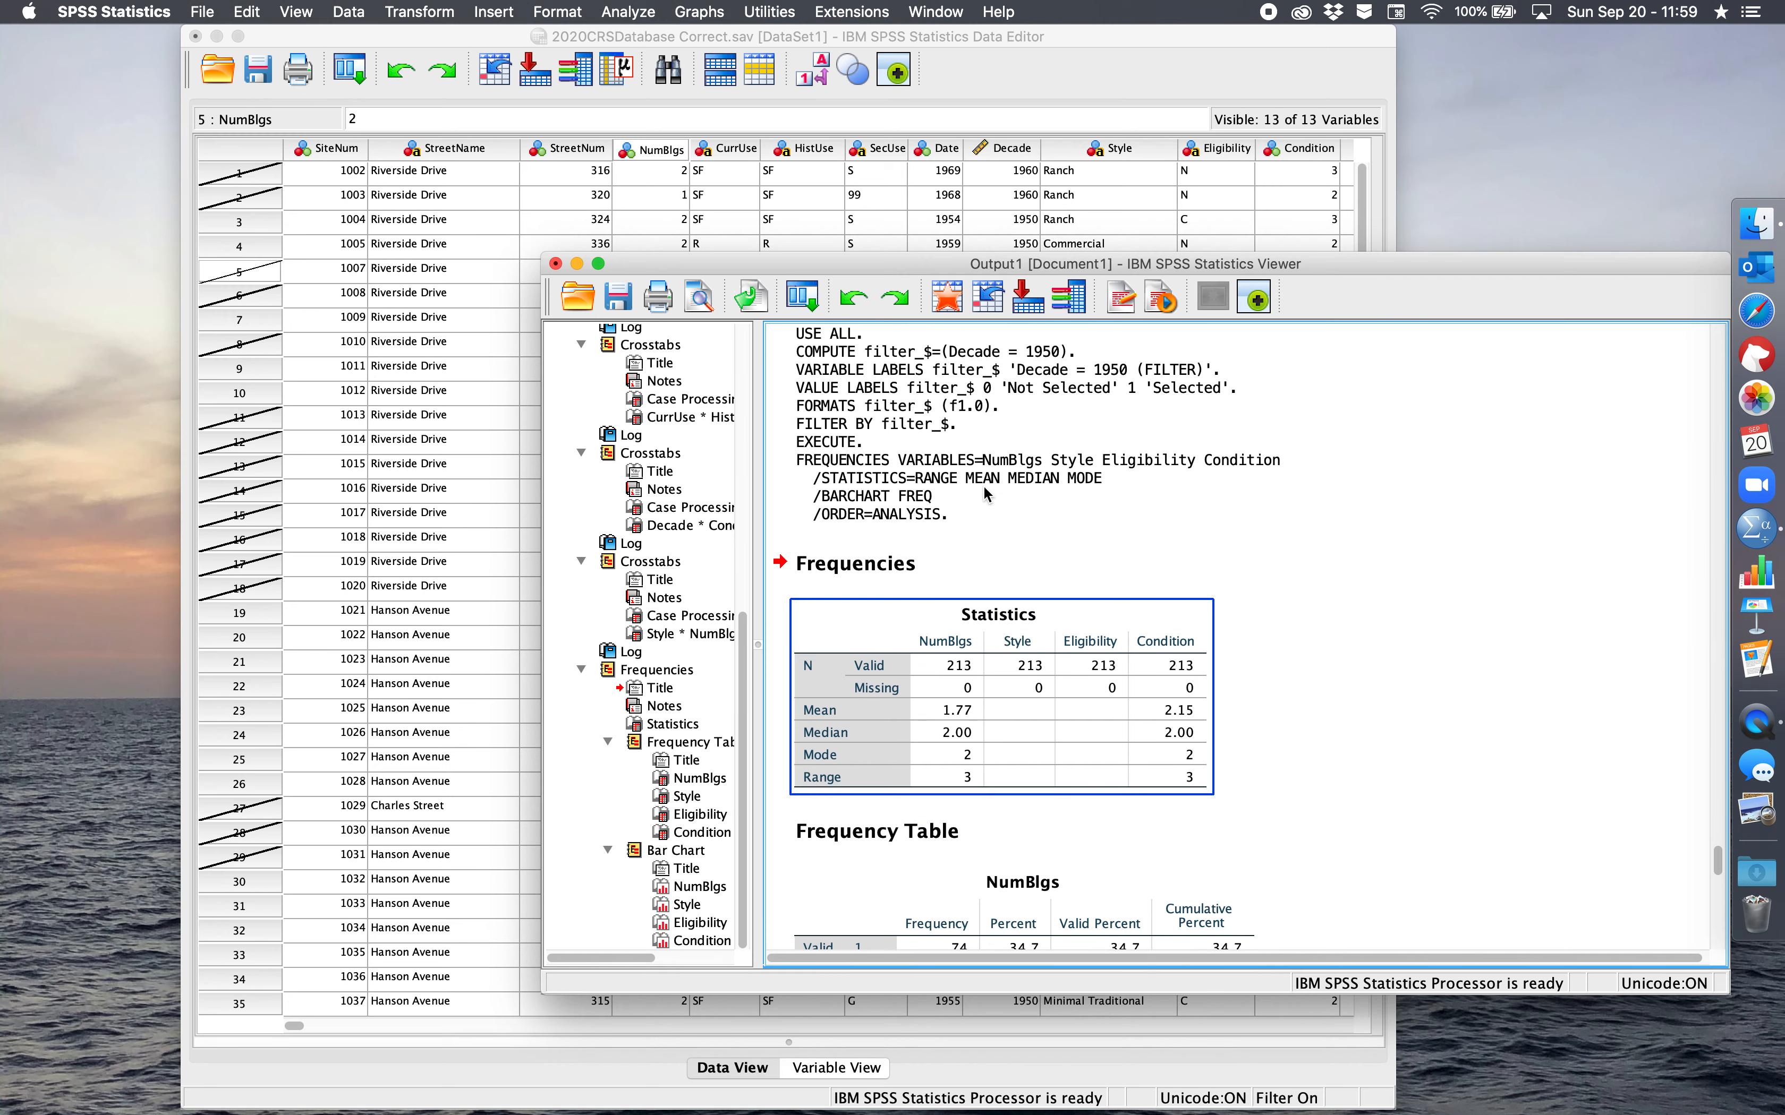
{"action": "scroll", "coordinate": [986, 496], "scroll_direction": "down", "scroll_amount": 2}
{"action": "scroll", "coordinate": [1041, 614], "scroll_direction": "down", "scroll_amount": 4}
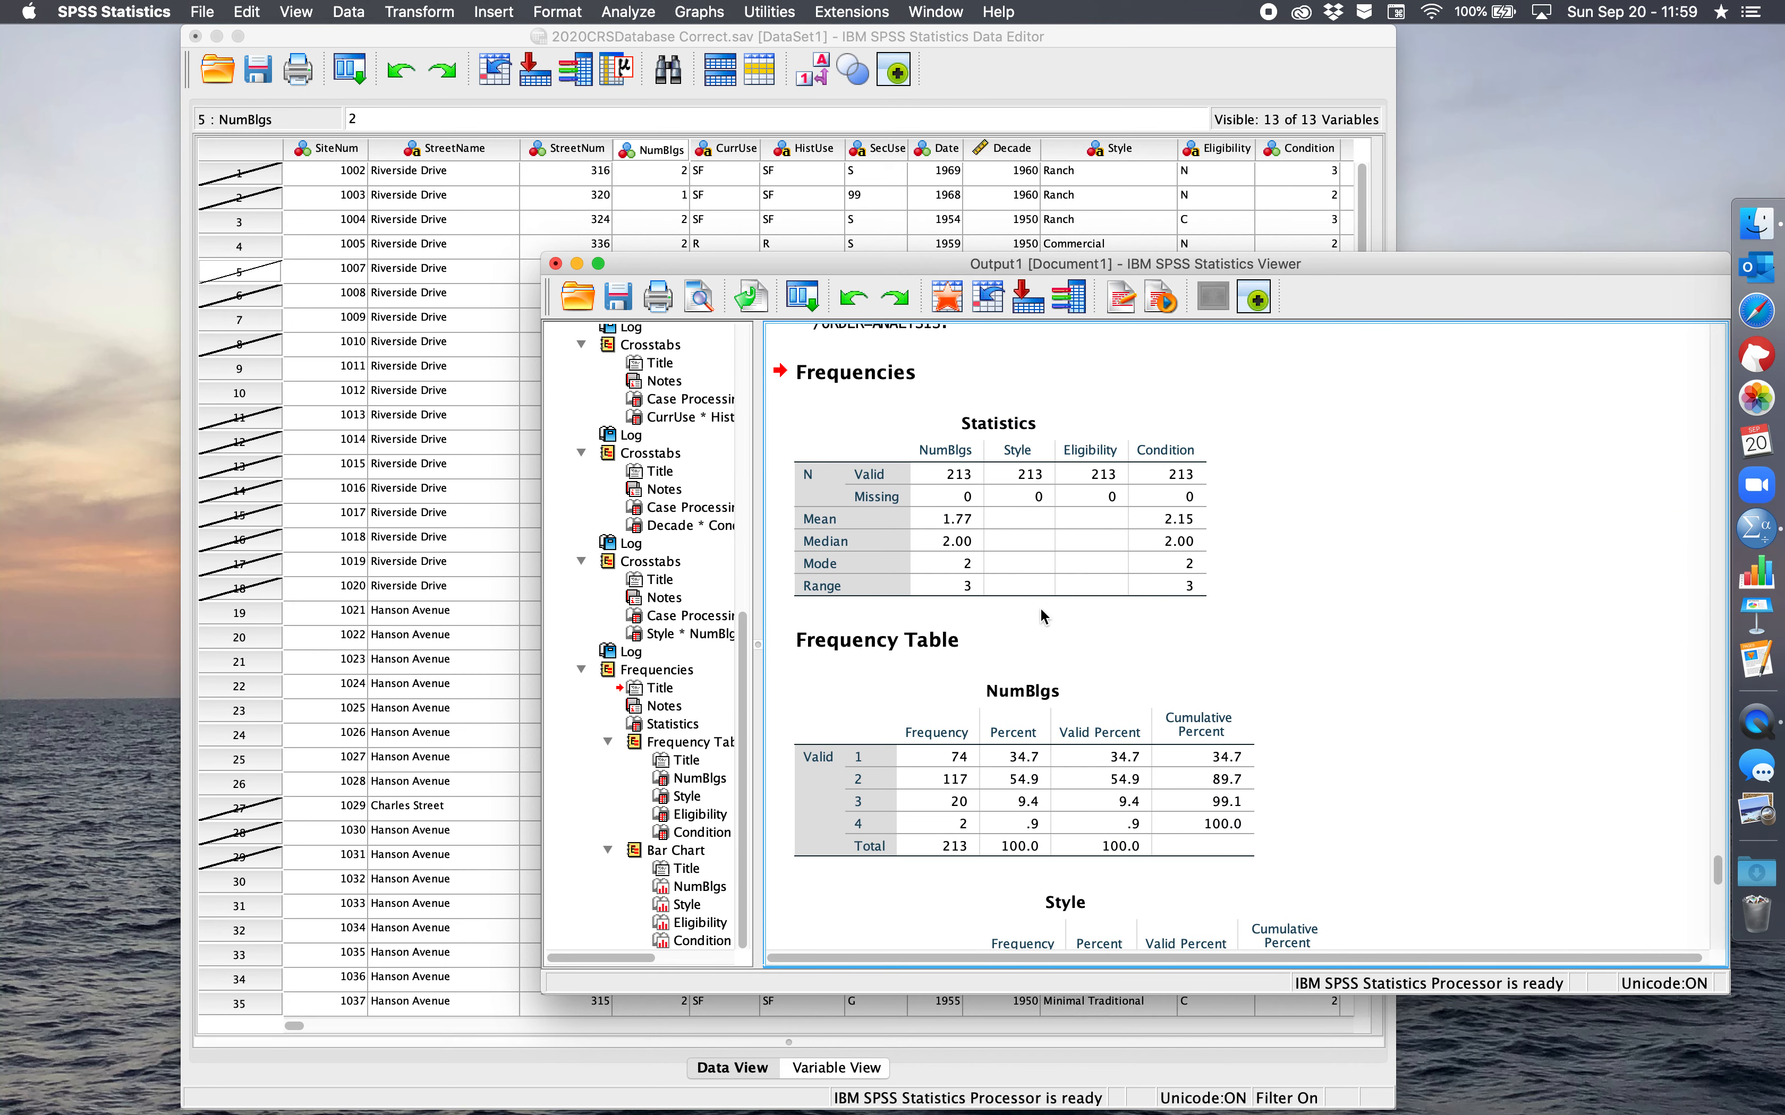
{"action": "scroll", "coordinate": [1043, 614], "scroll_direction": "down", "scroll_amount": 5}
{"action": "left_click", "coordinate": [1060, 545]}
{"action": "scroll", "coordinate": [1060, 544], "scroll_direction": "down", "scroll_amount": 10}
{"action": "left_click", "coordinate": [1056, 543]}
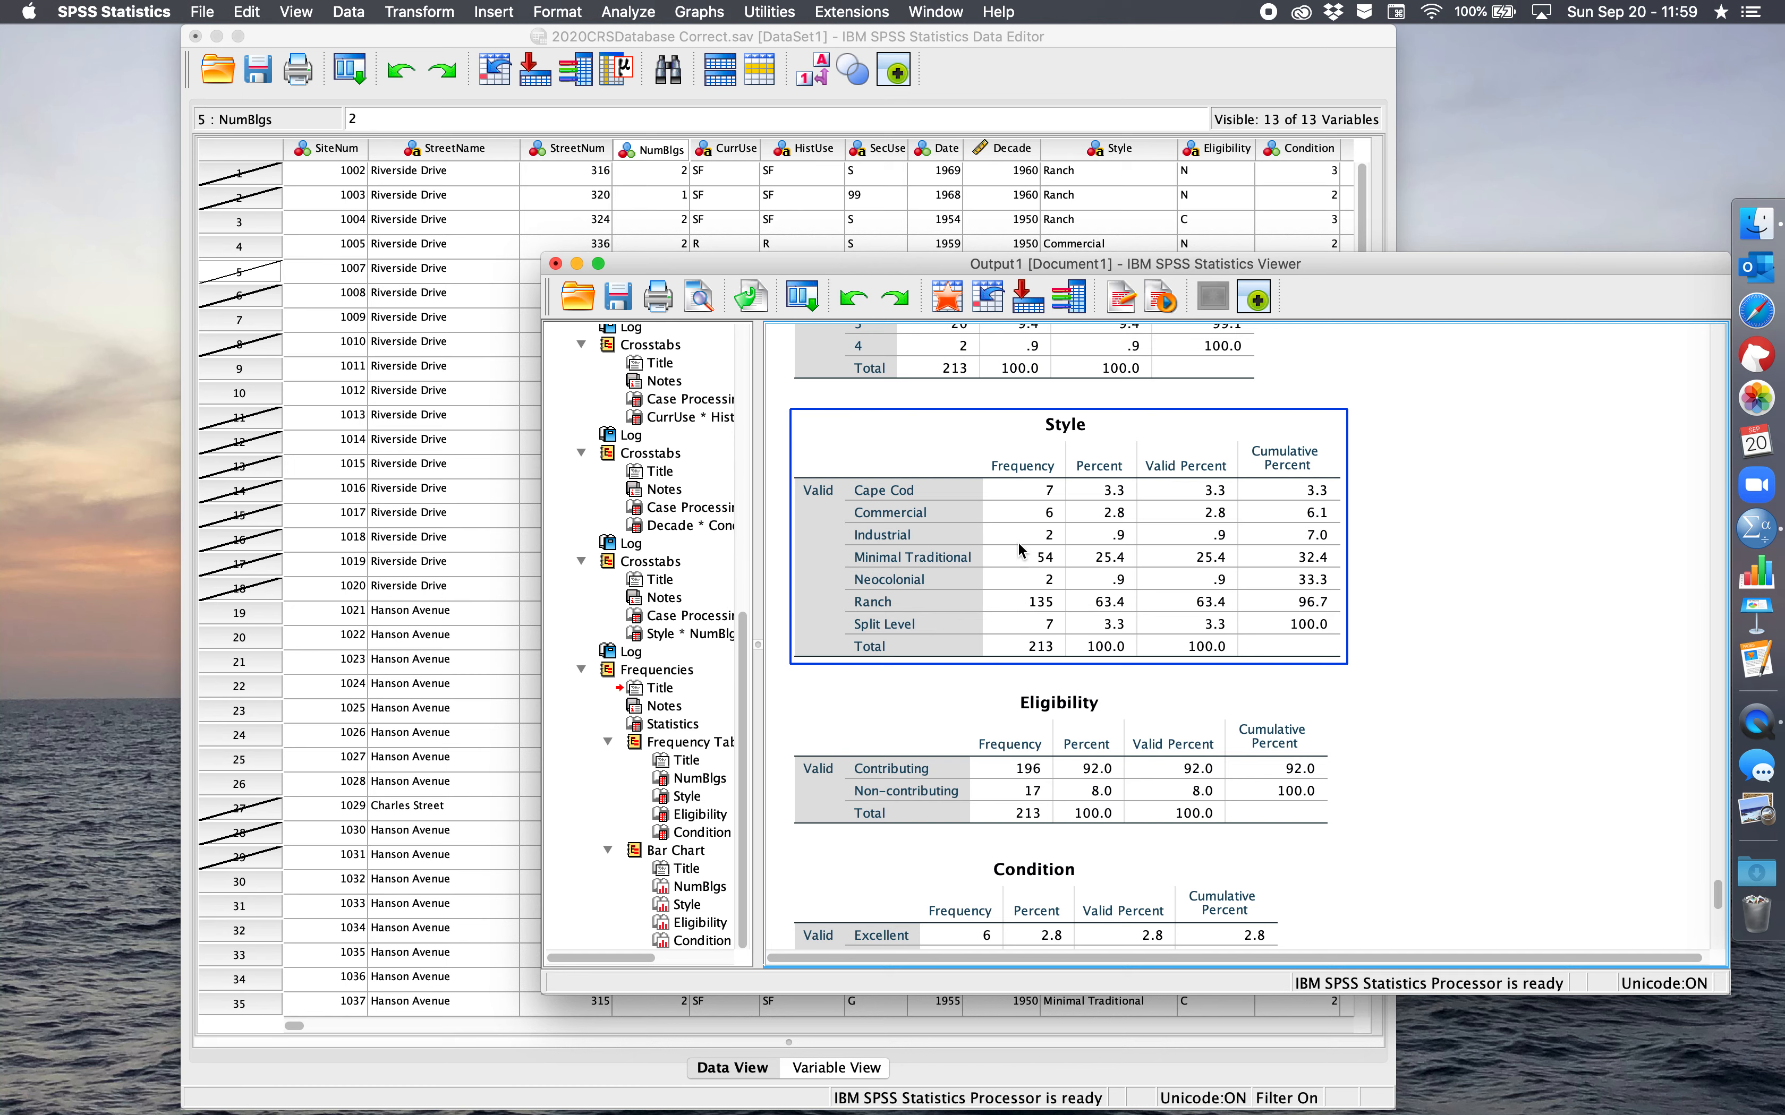
Step: Review the Eligibility and Condition frequency tables and the bar charts that follow them
{"action": "scroll", "coordinate": [1126, 554], "scroll_direction": "down", "scroll_amount": 2}
{"action": "scroll", "coordinate": [1126, 554], "scroll_direction": "down", "scroll_amount": 2}
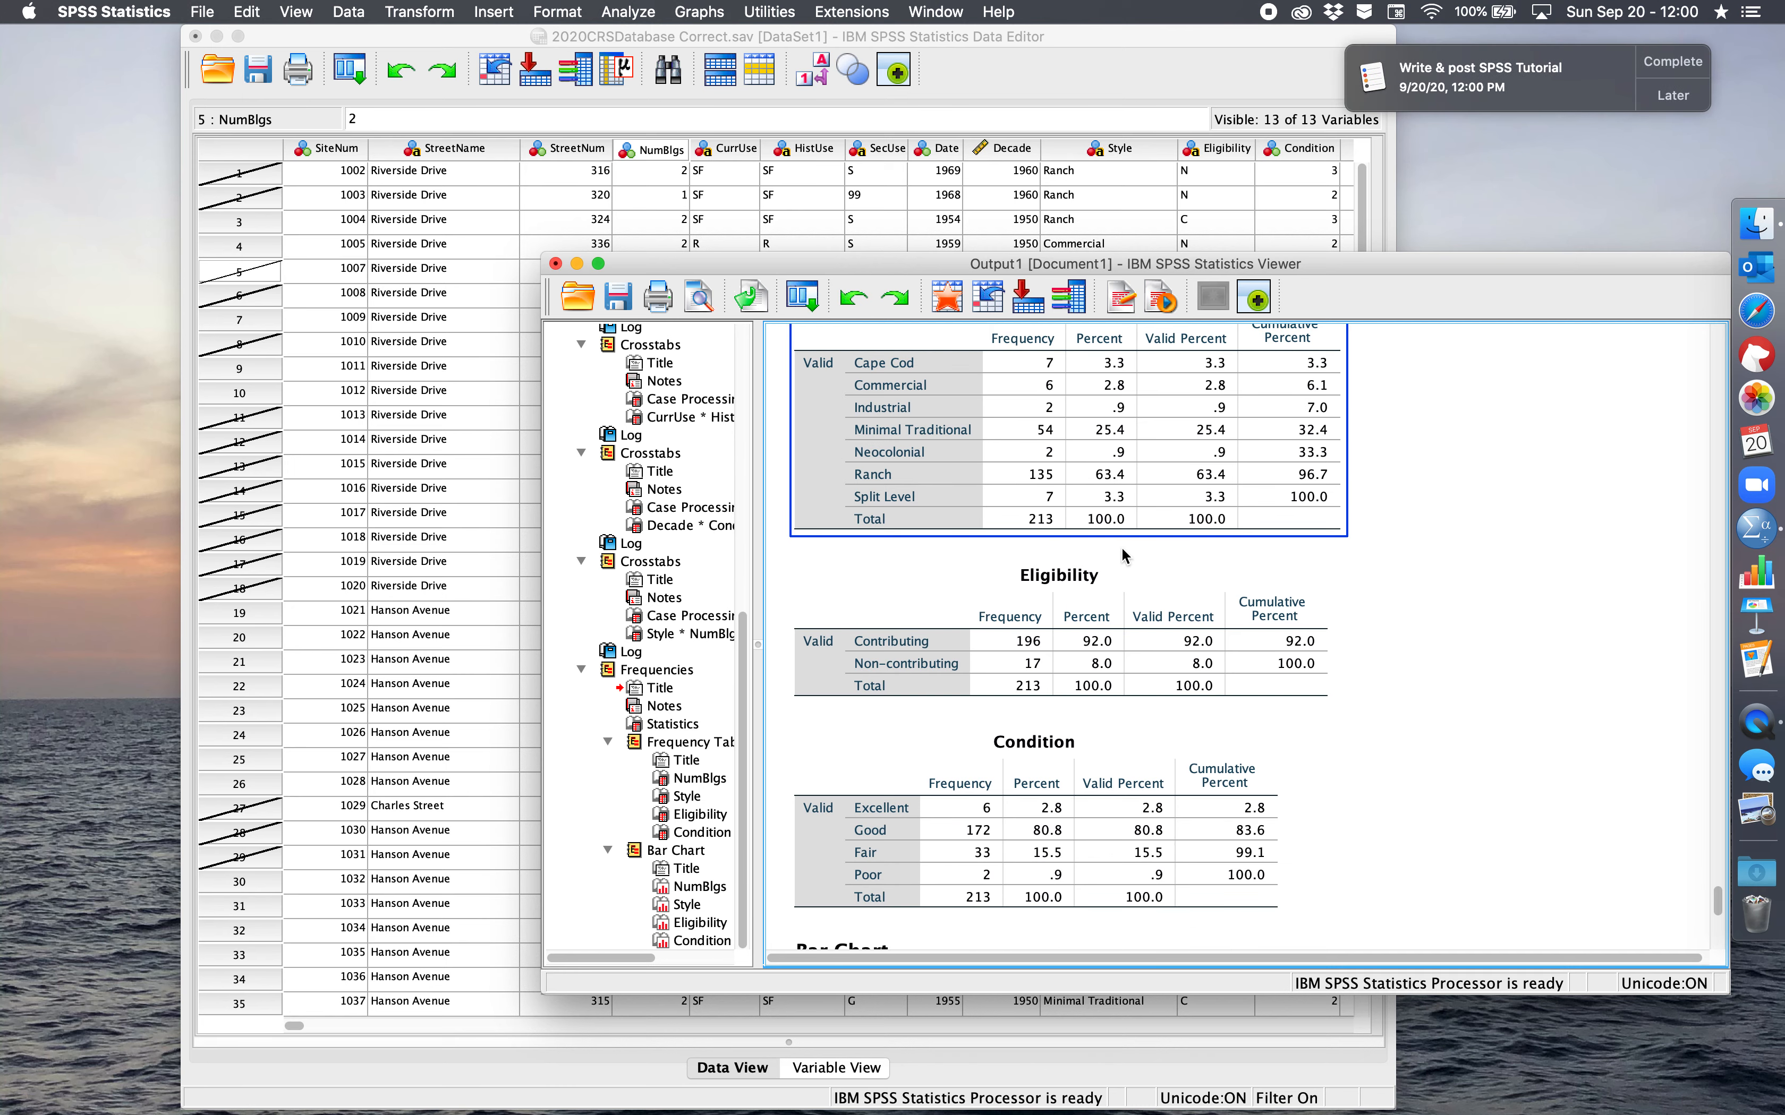
{"action": "left_click", "coordinate": [1124, 555]}
{"action": "scroll", "coordinate": [1124, 554], "scroll_direction": "down", "scroll_amount": 5}
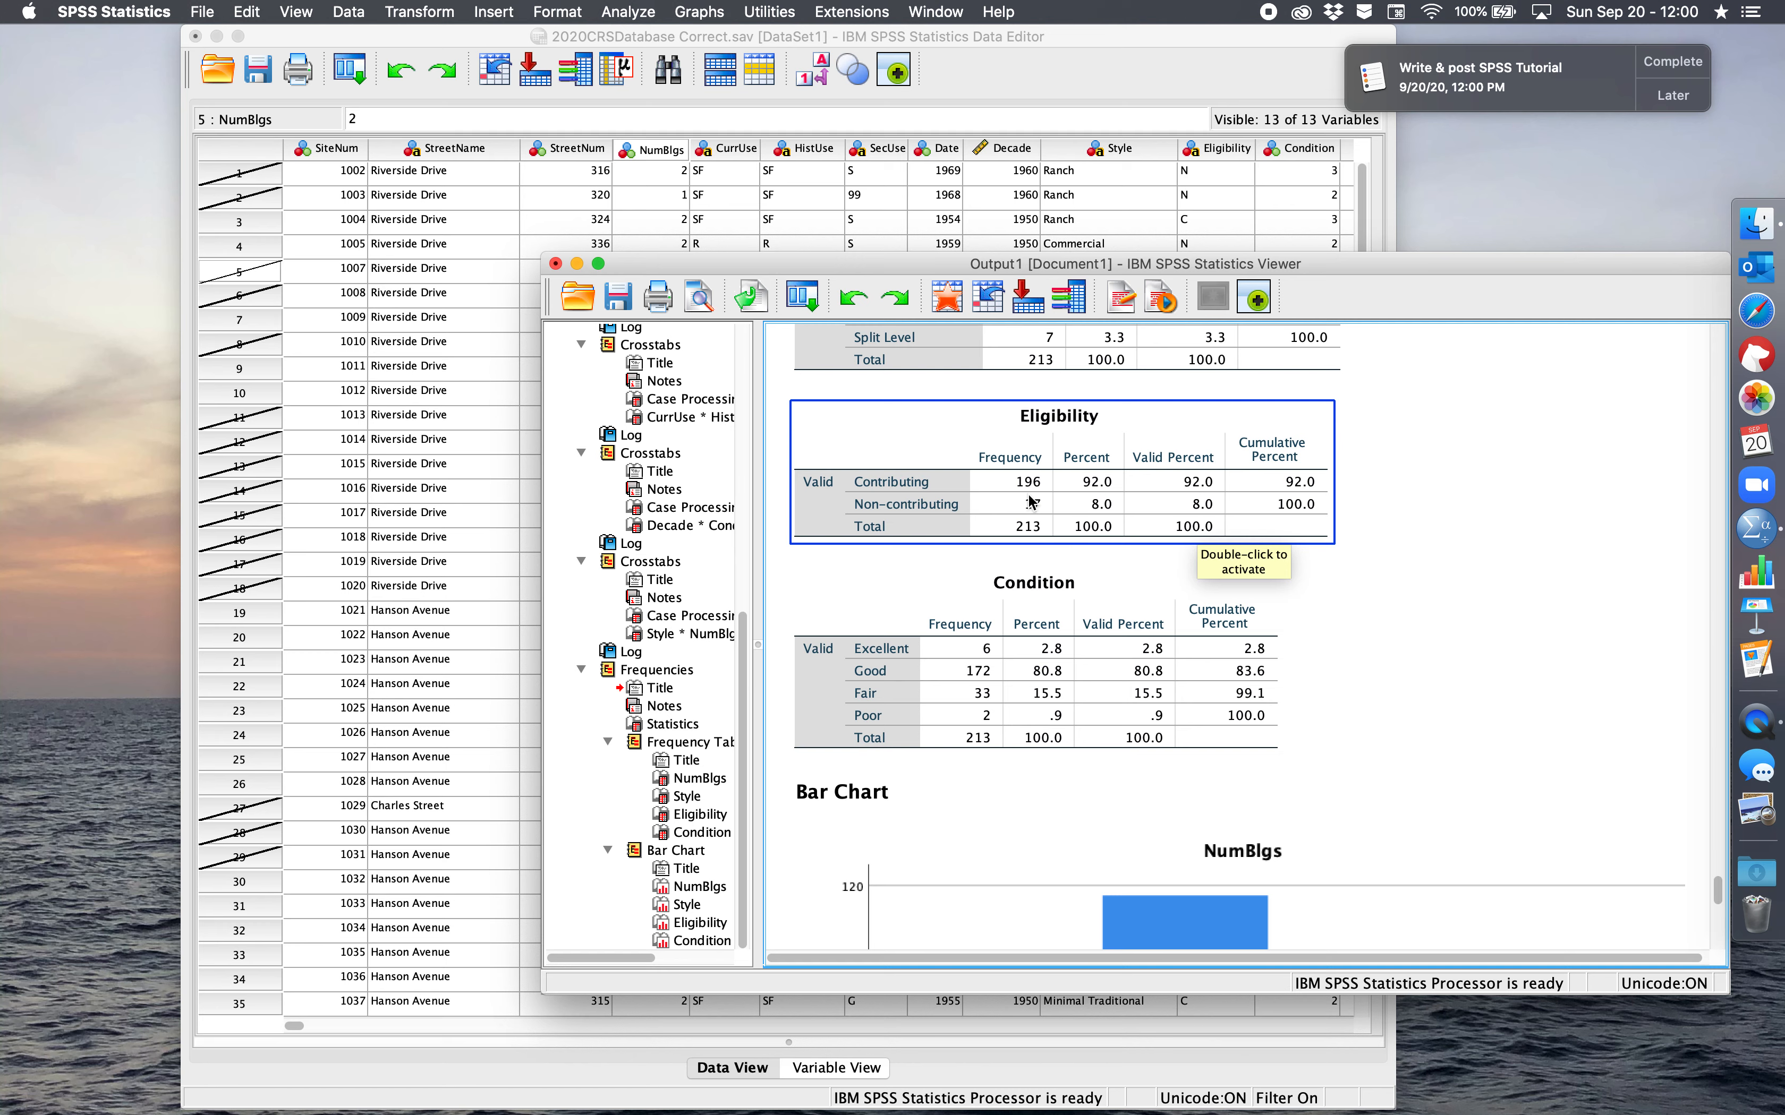
{"action": "left_click", "coordinate": [1046, 586]}
{"action": "scroll", "coordinate": [969, 708], "scroll_direction": "down", "scroll_amount": 2}
{"action": "scroll", "coordinate": [969, 708], "scroll_direction": "down", "scroll_amount": 4}
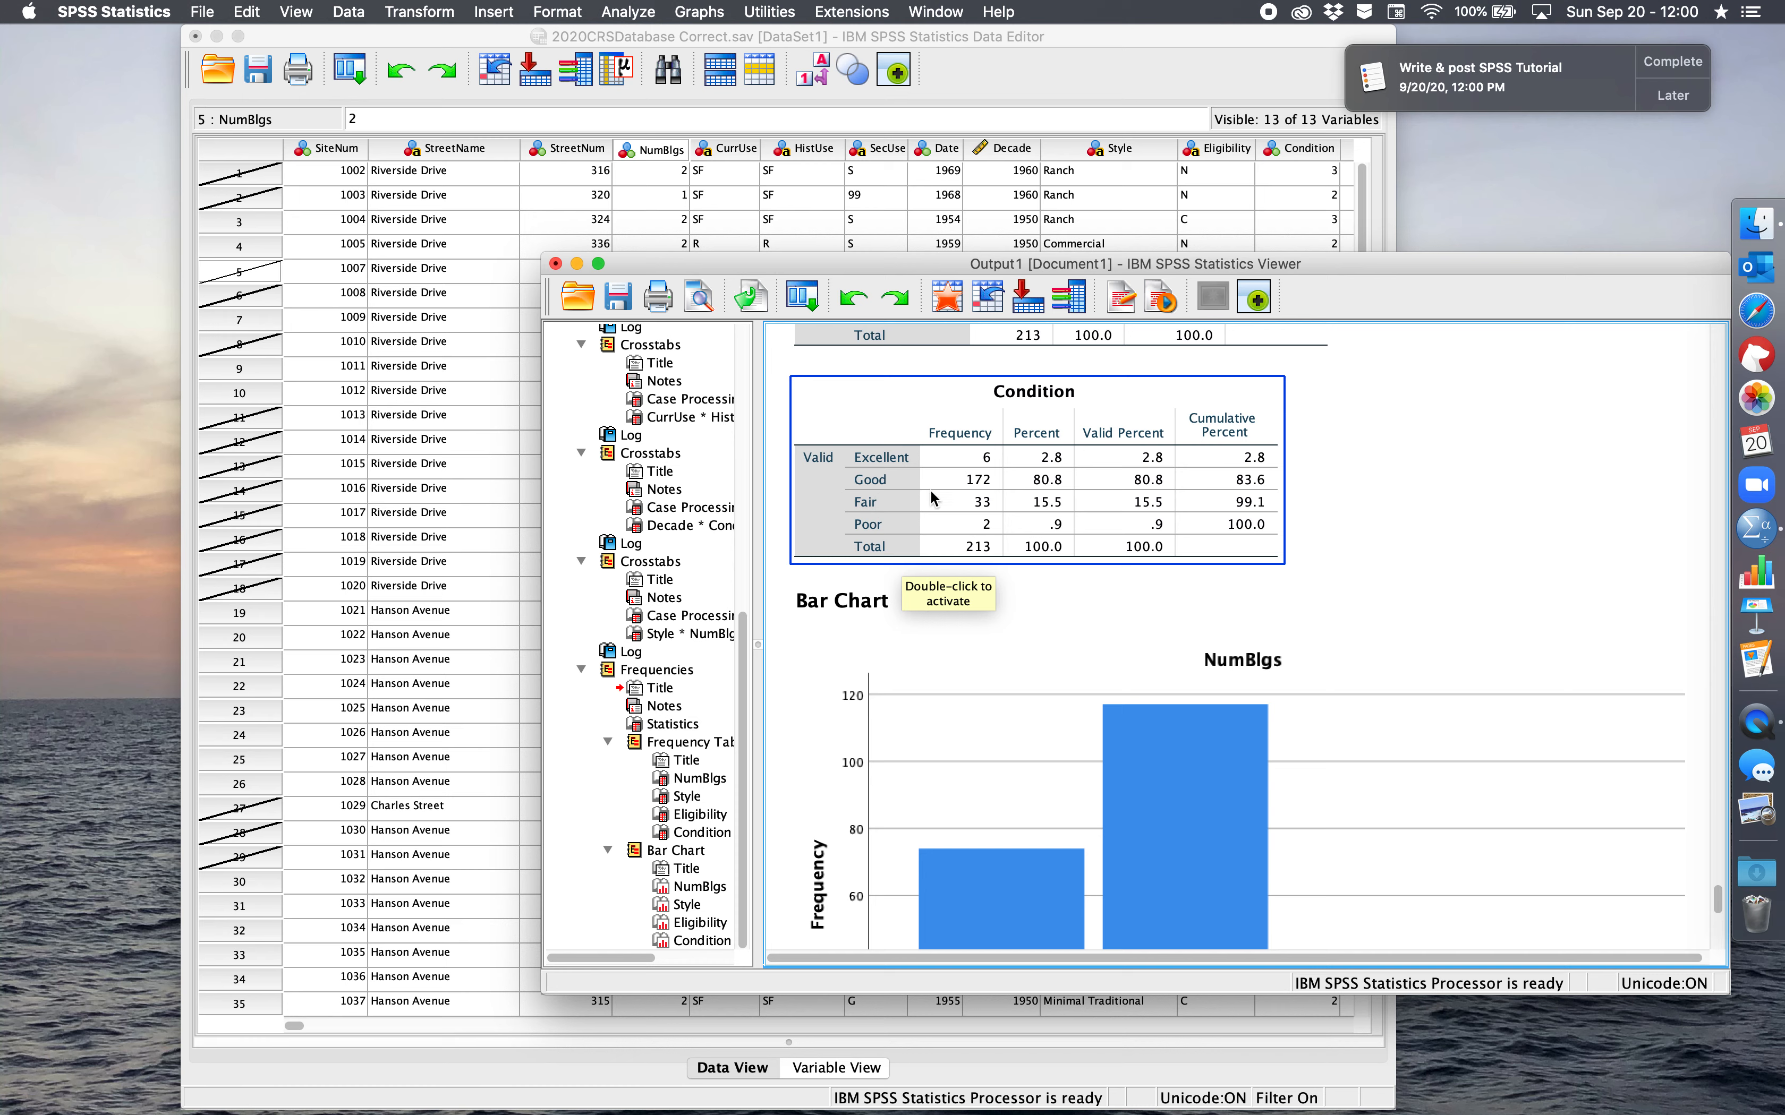
{"action": "scroll", "coordinate": [1069, 578], "scroll_direction": "down", "scroll_amount": 15}
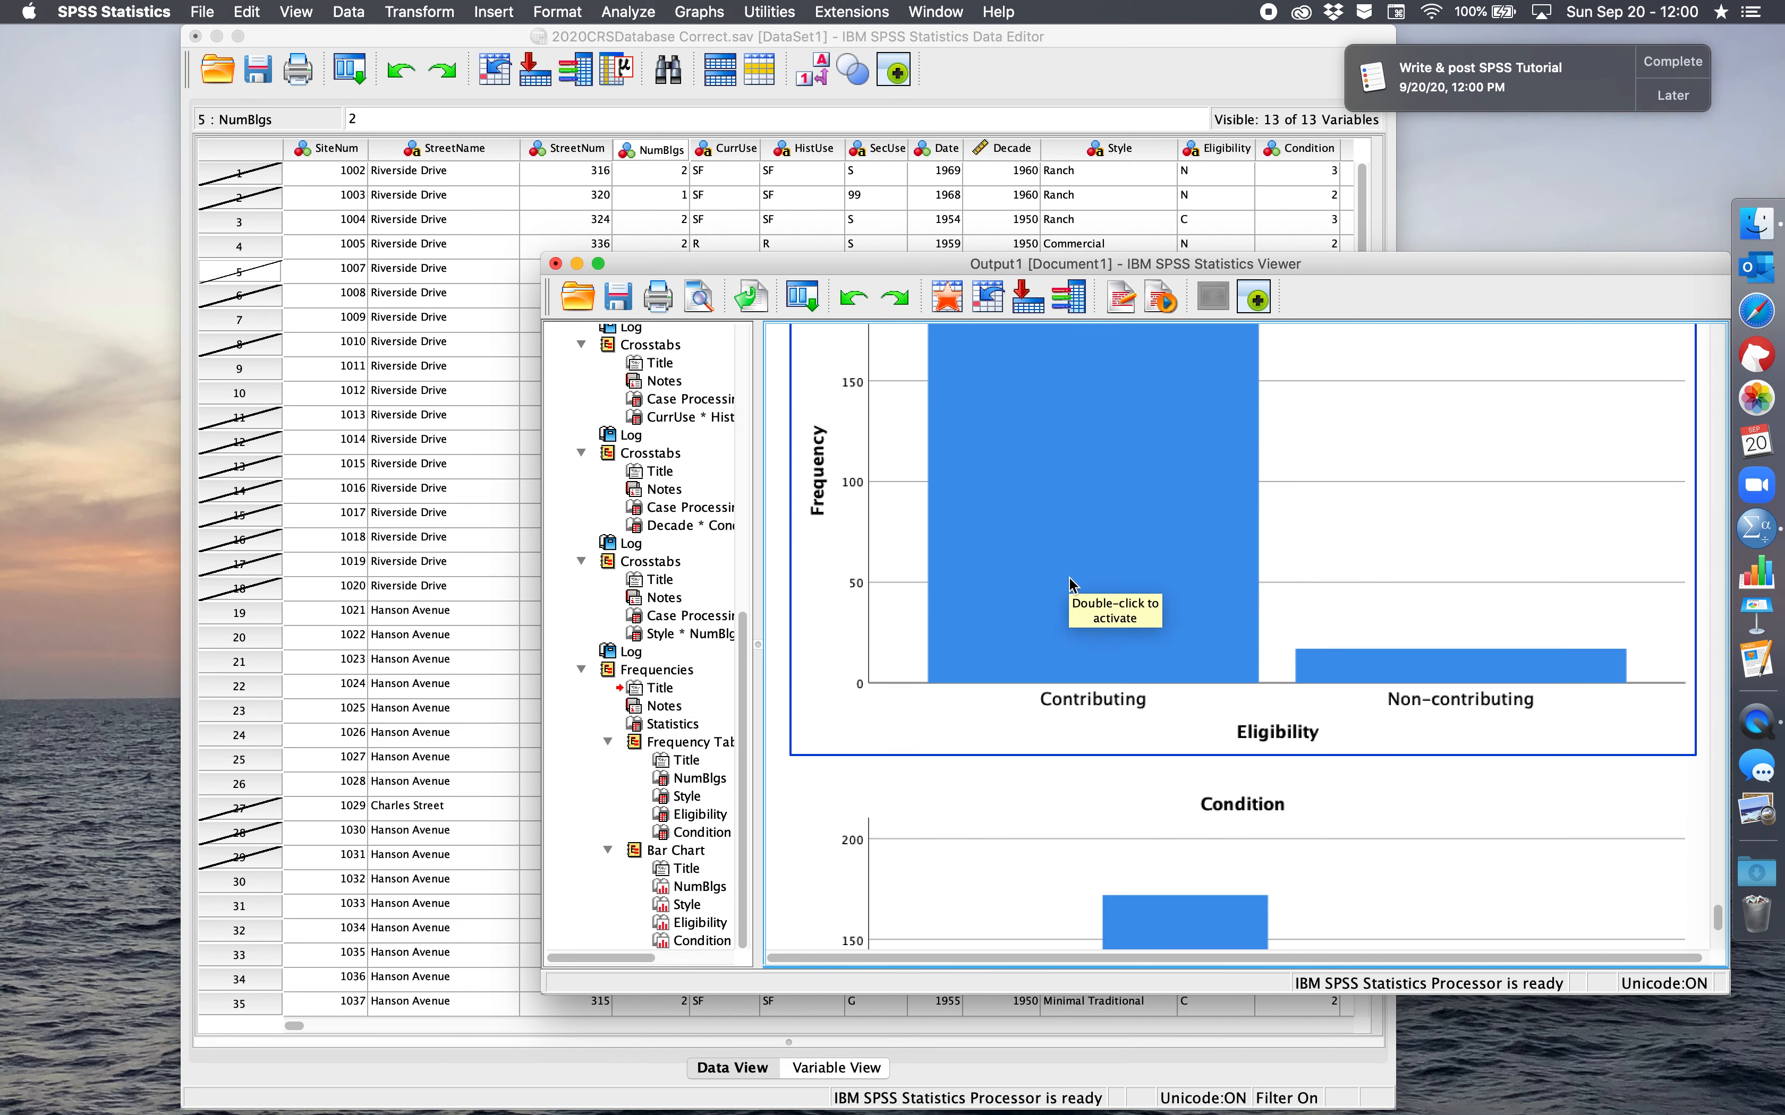
{"action": "scroll", "coordinate": [1071, 579], "scroll_direction": "down", "scroll_amount": 12}
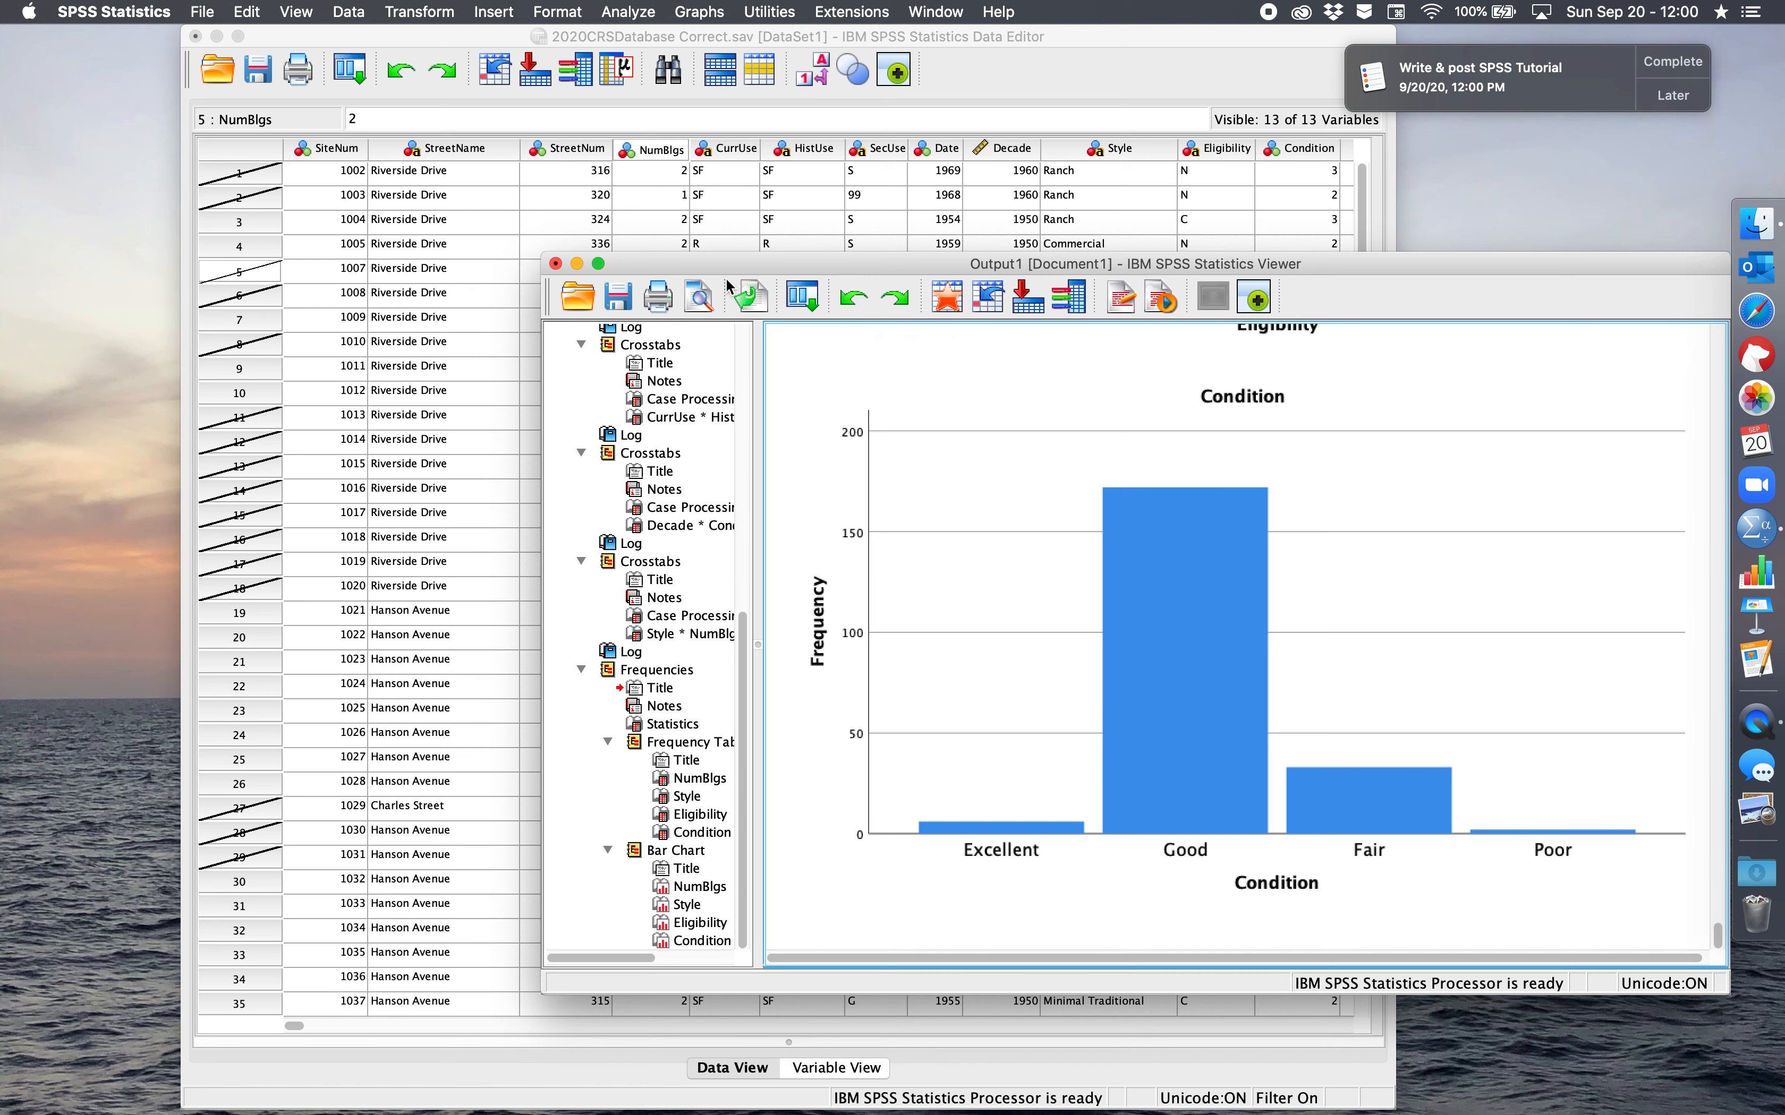
Step: Return to the dataset window and mark the SPSS tutorial reminder notification as complete
{"action": "left_click_drag", "start_coordinate": [721, 267], "coordinate": [490, 234]}
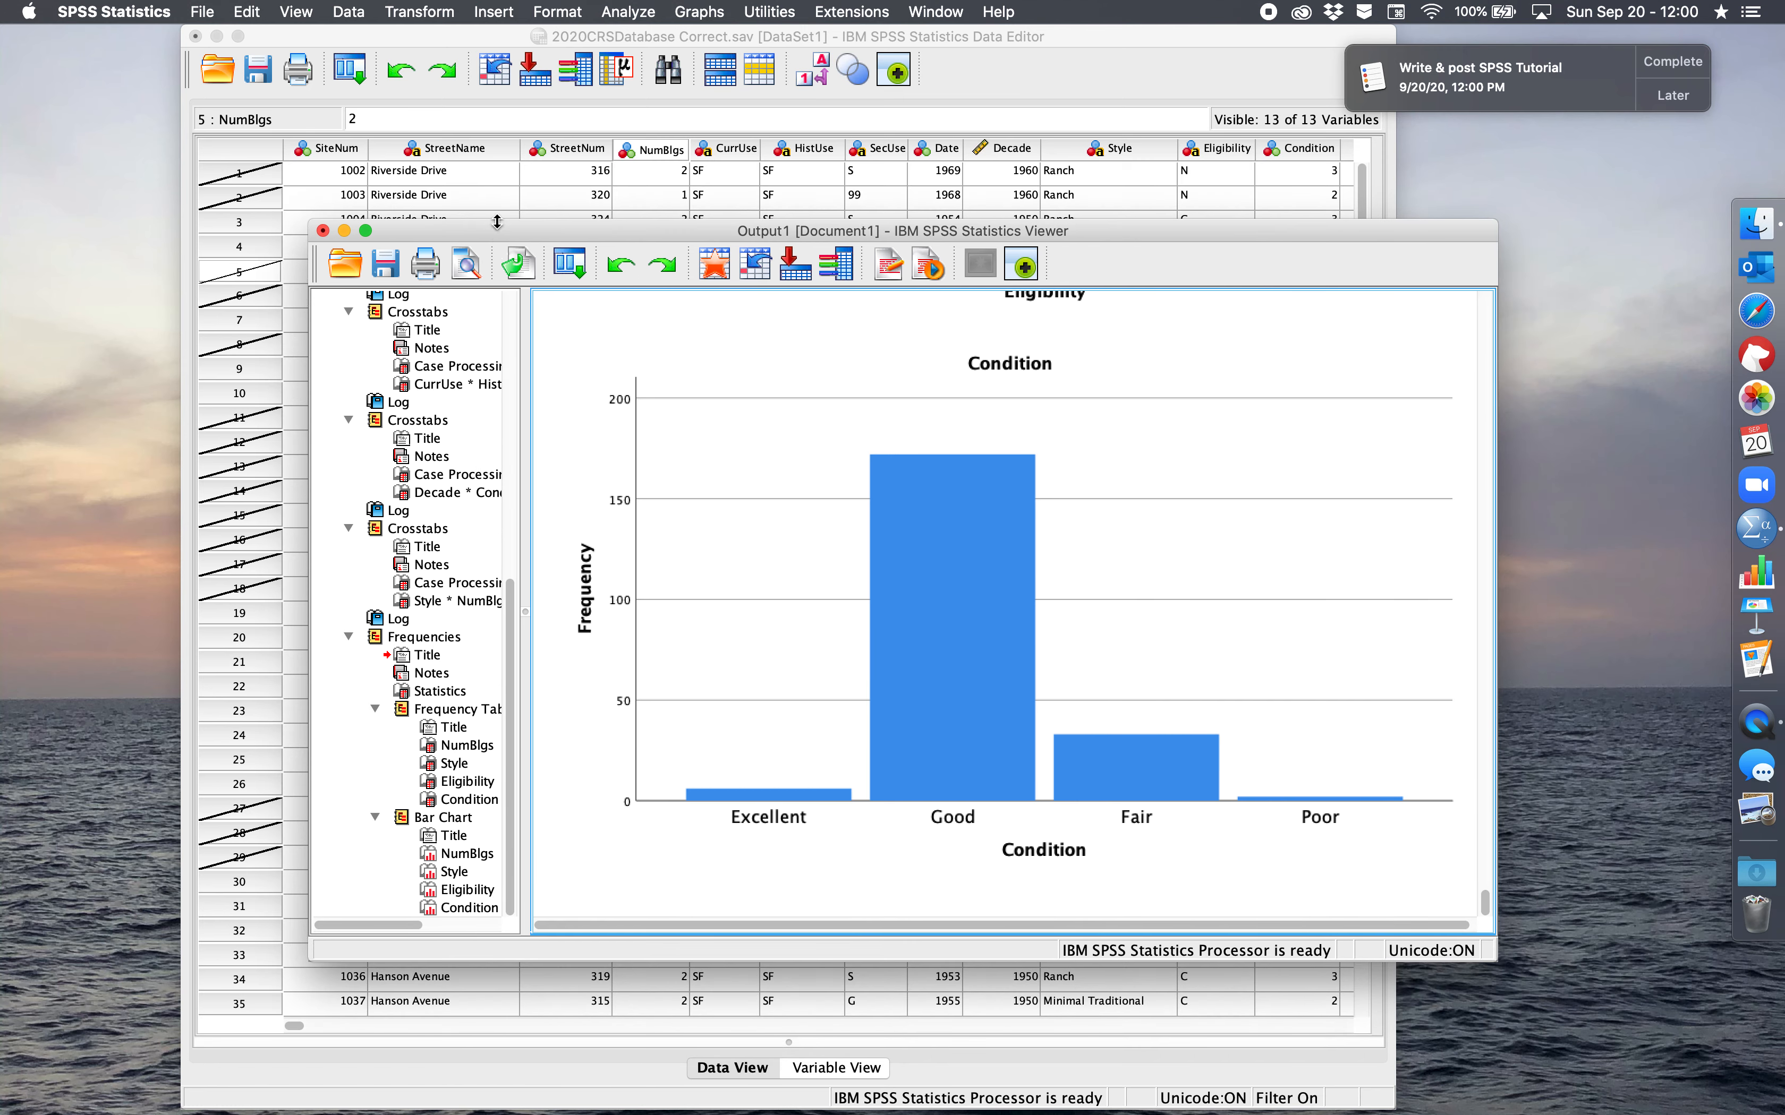
{"action": "left_click", "coordinate": [706, 33]}
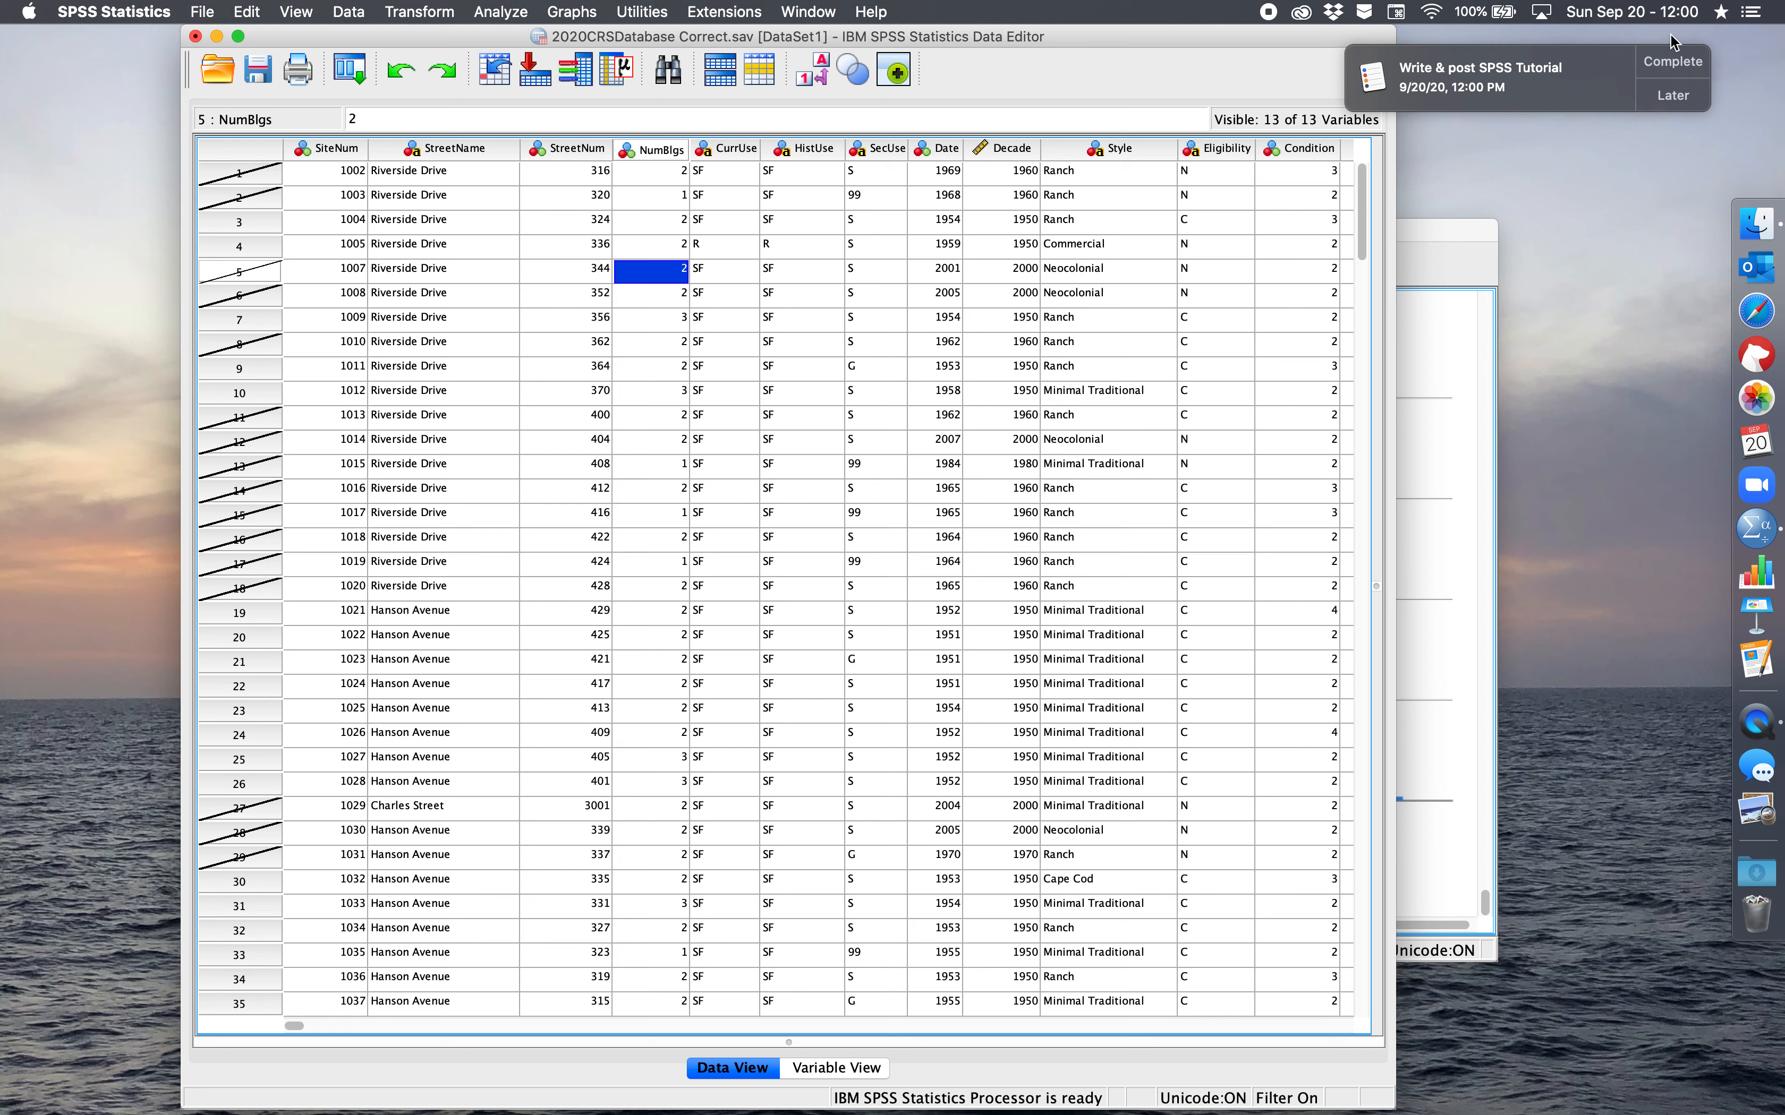
{"action": "left_click", "coordinate": [1675, 63]}
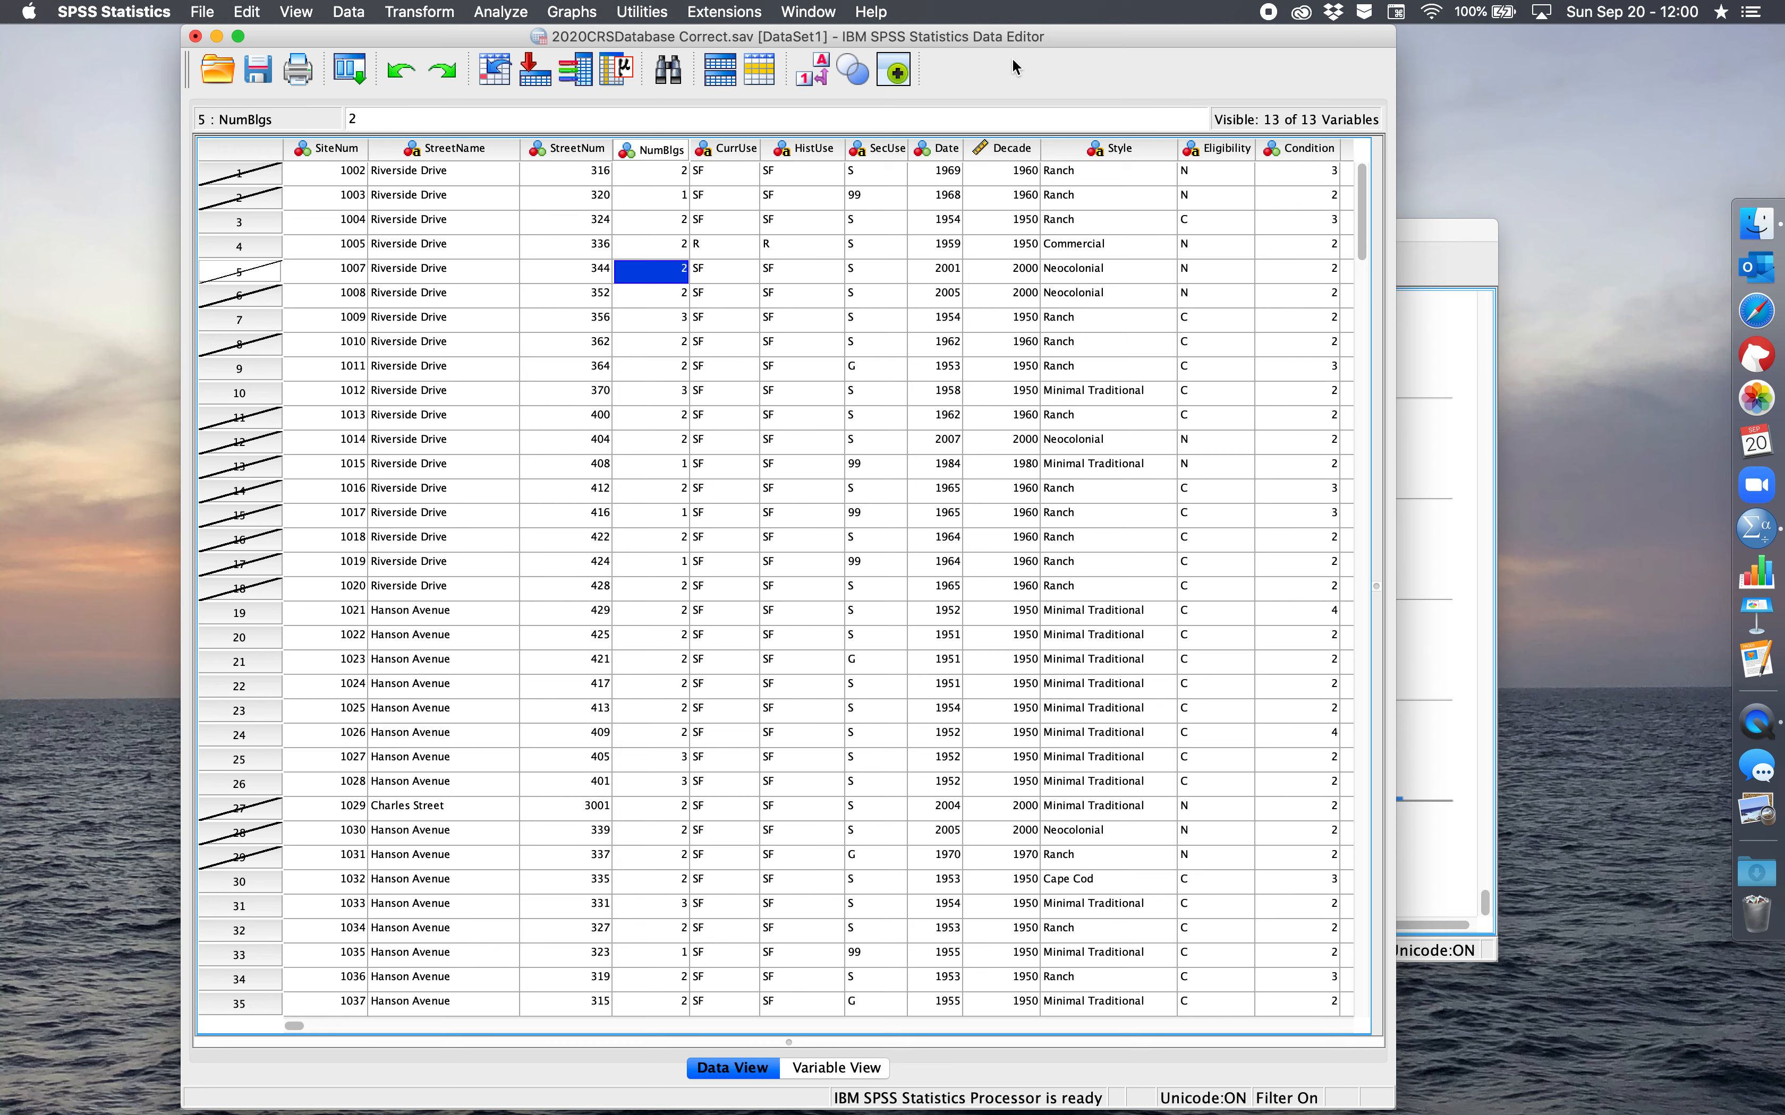
Step: Turn off the Decade filter by setting Select Cases back to all cases, and check the dataset rows
{"action": "left_click", "coordinate": [771, 74]}
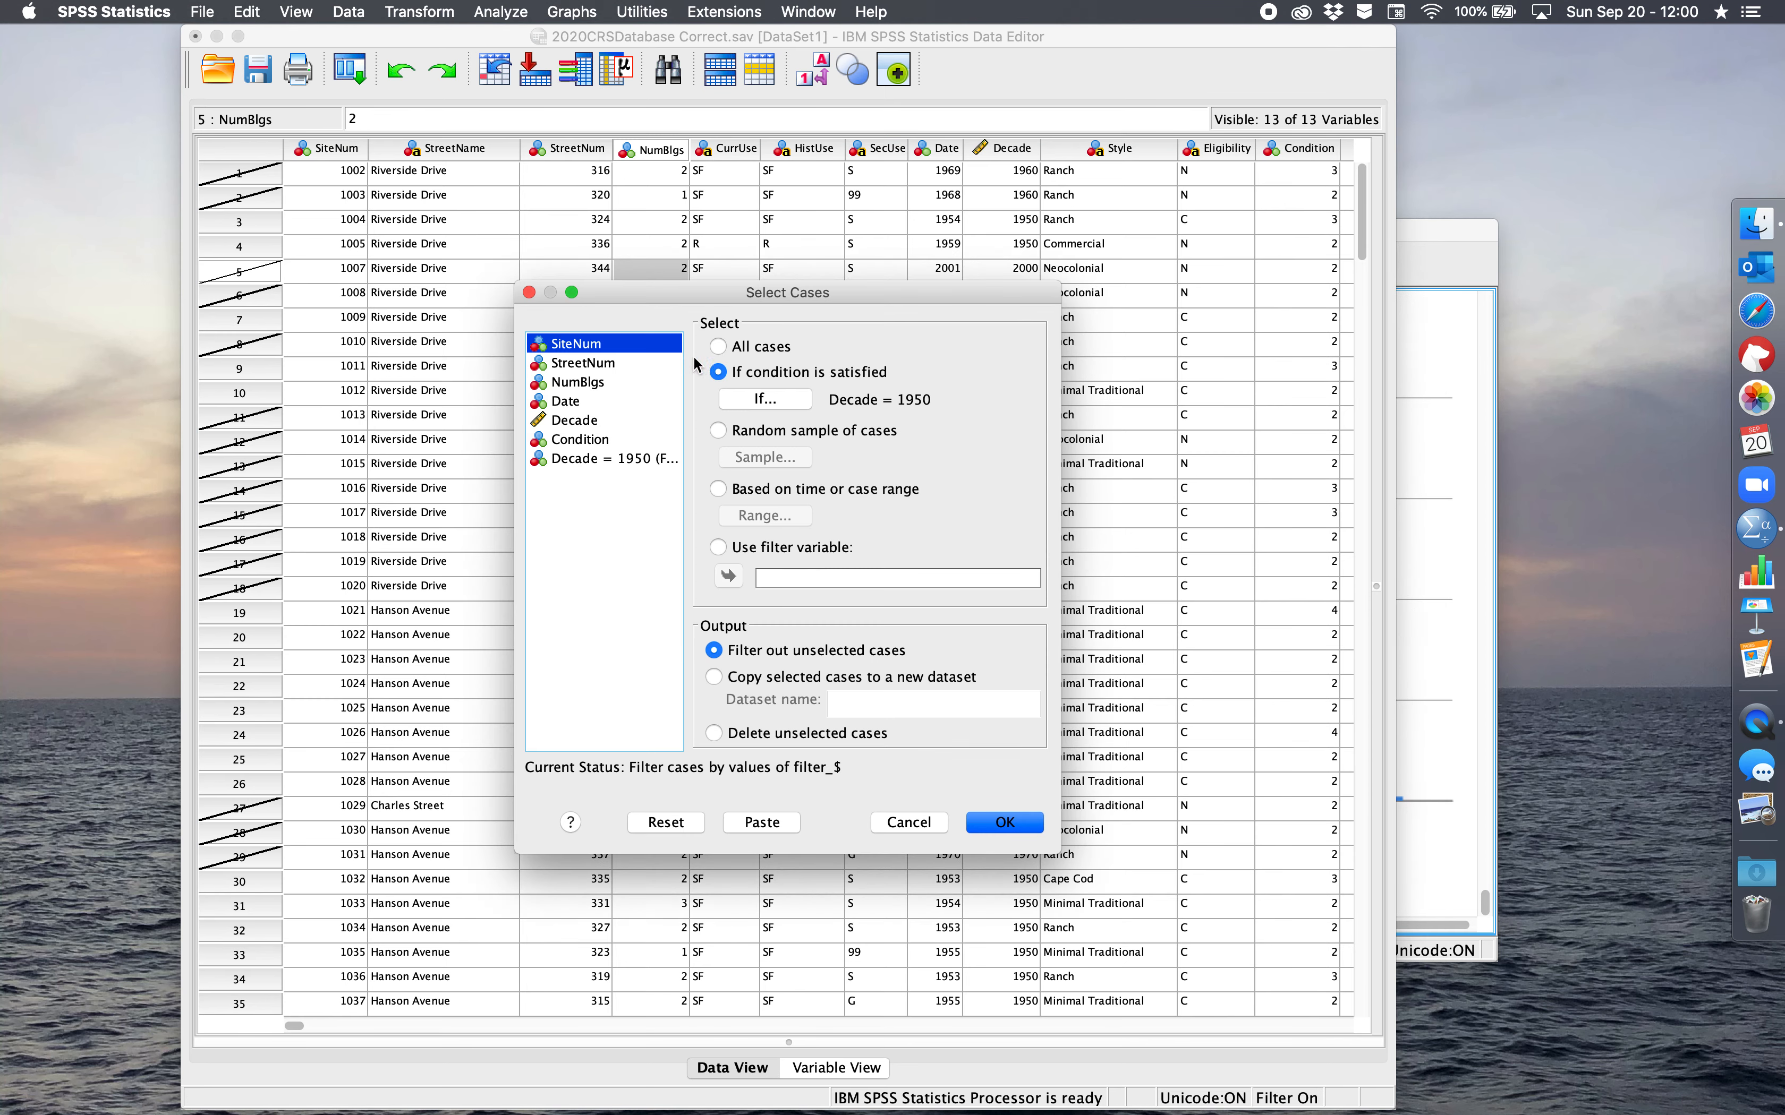
{"action": "left_click", "coordinate": [717, 346]}
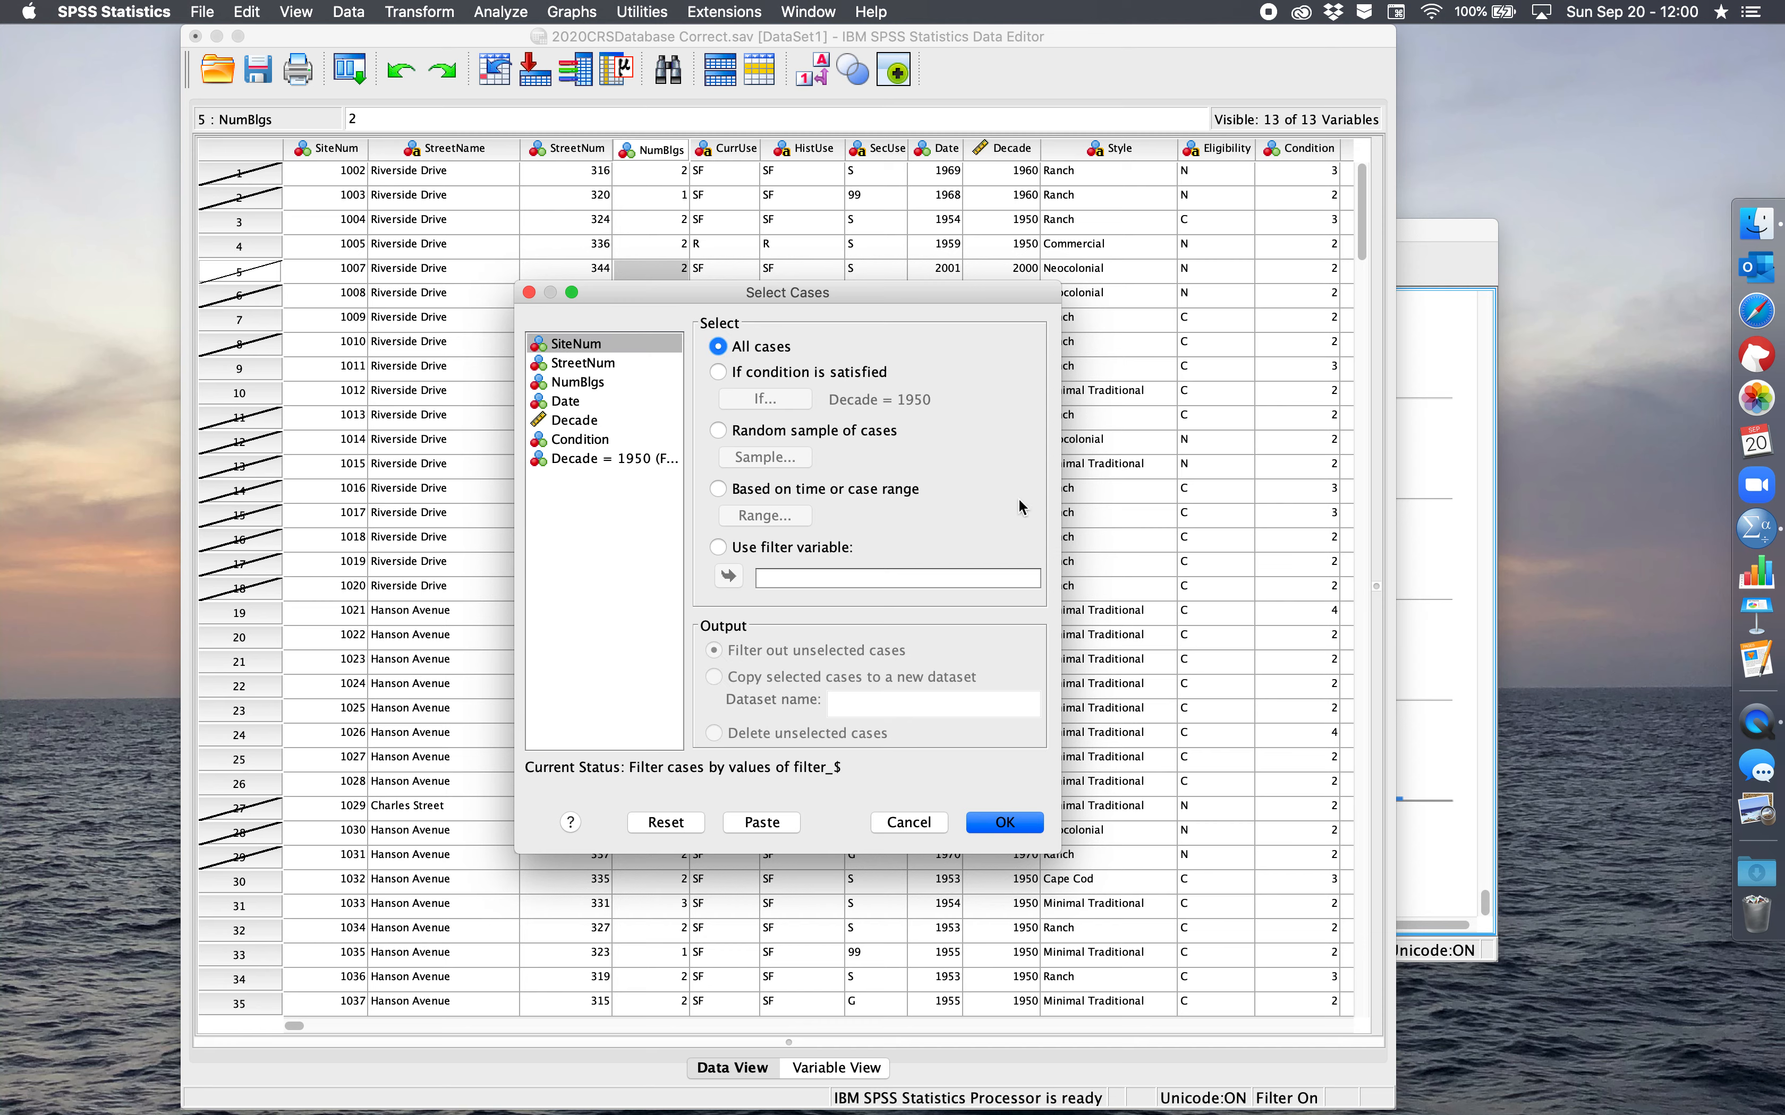
{"action": "left_click", "coordinate": [1004, 822]}
{"action": "left_click", "coordinate": [321, 176]}
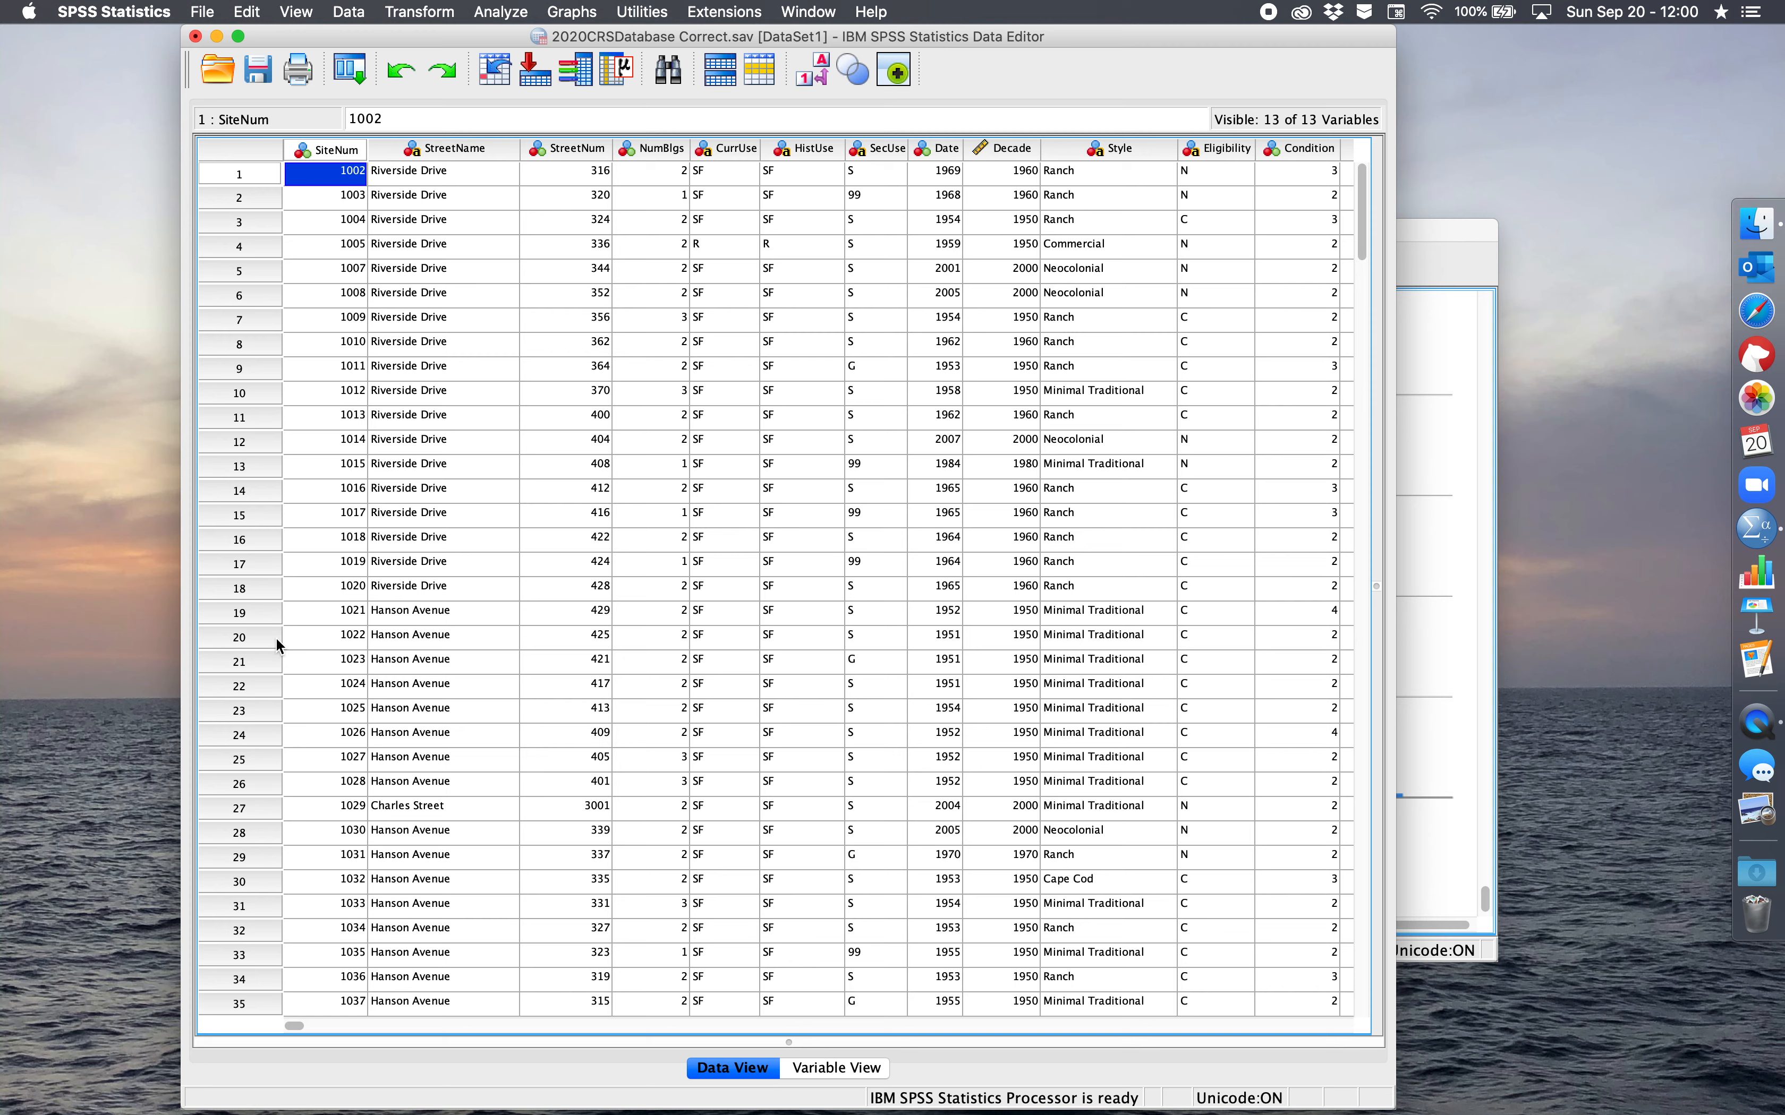
Step: Return to the output window and look back at the Style by NumBlgs crosstabulation
{"action": "left_click", "coordinate": [1465, 534]}
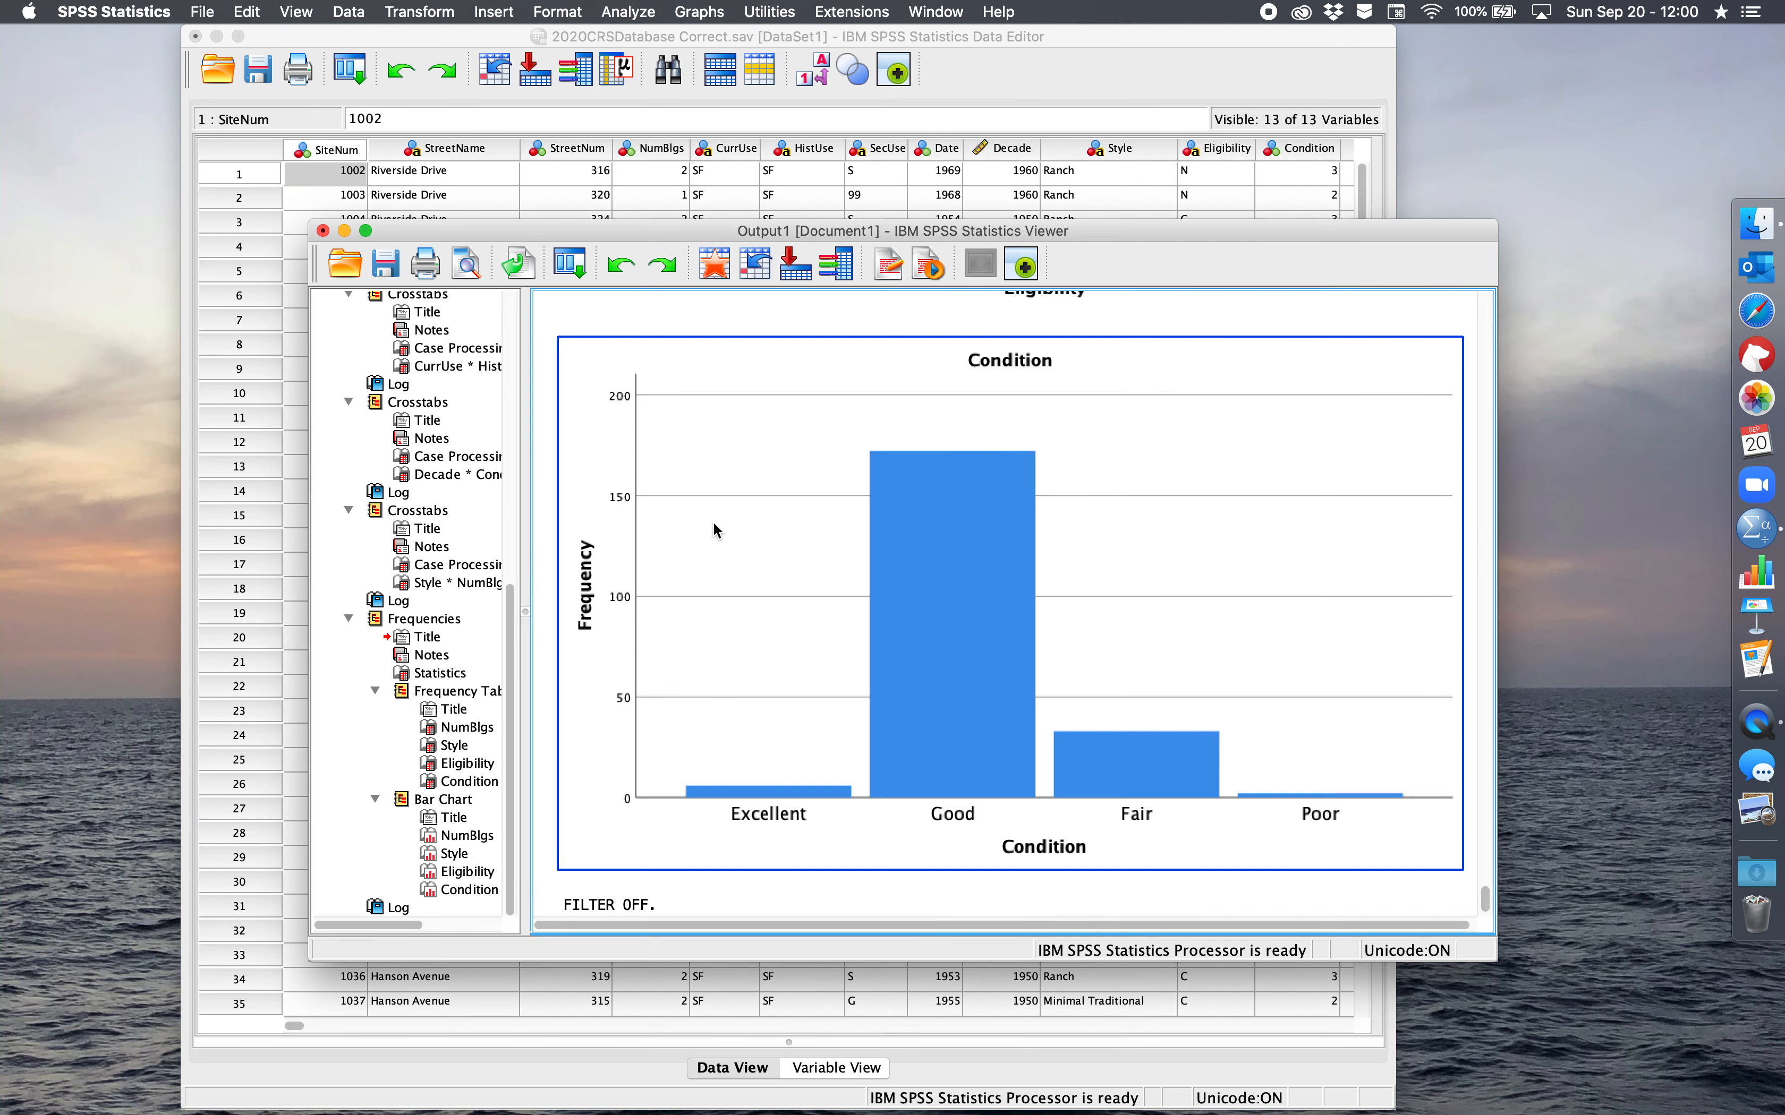
{"action": "scroll", "coordinate": [712, 521], "scroll_direction": "up", "scroll_amount": 15}
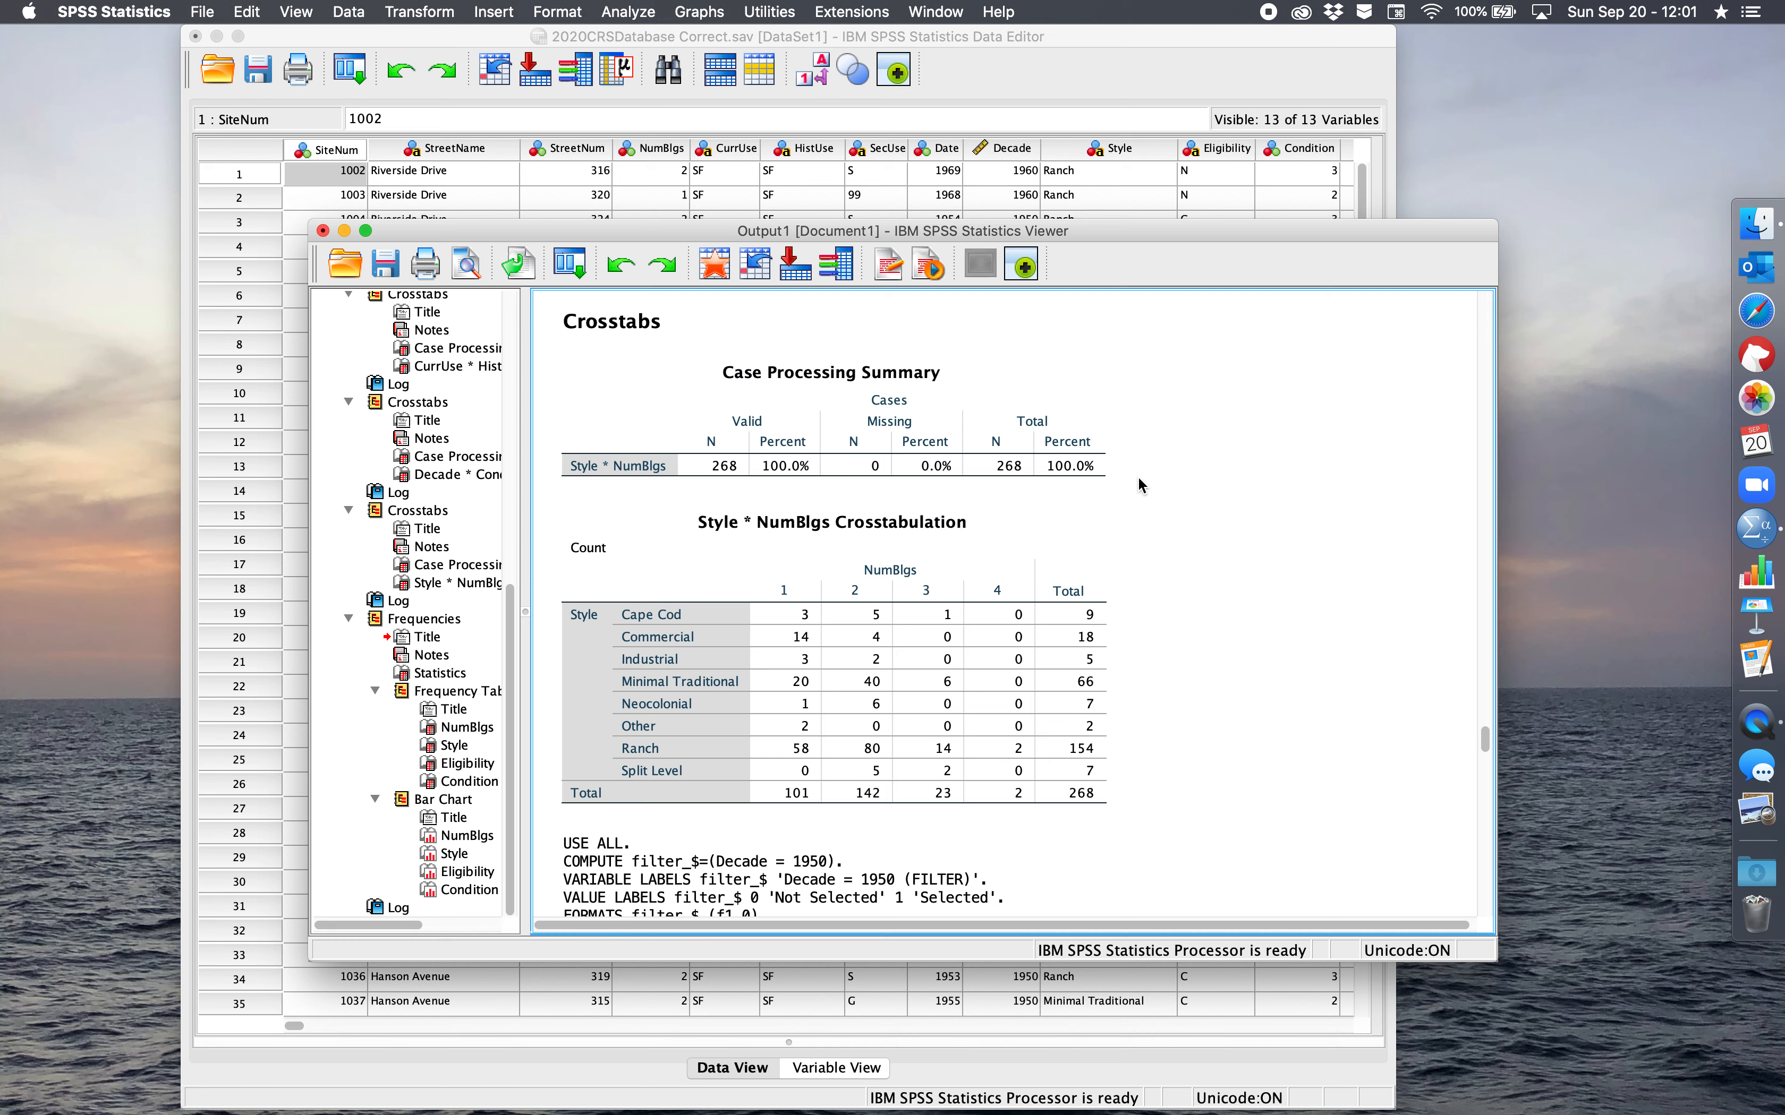
Step: Browse the output from the filtered Style bar chart back up to the CurrUse by HistUse crosstabulation
{"action": "scroll", "coordinate": [1137, 485], "scroll_direction": "down", "scroll_amount": 20}
{"action": "scroll", "coordinate": [1207, 544], "scroll_direction": "up", "scroll_amount": 3}
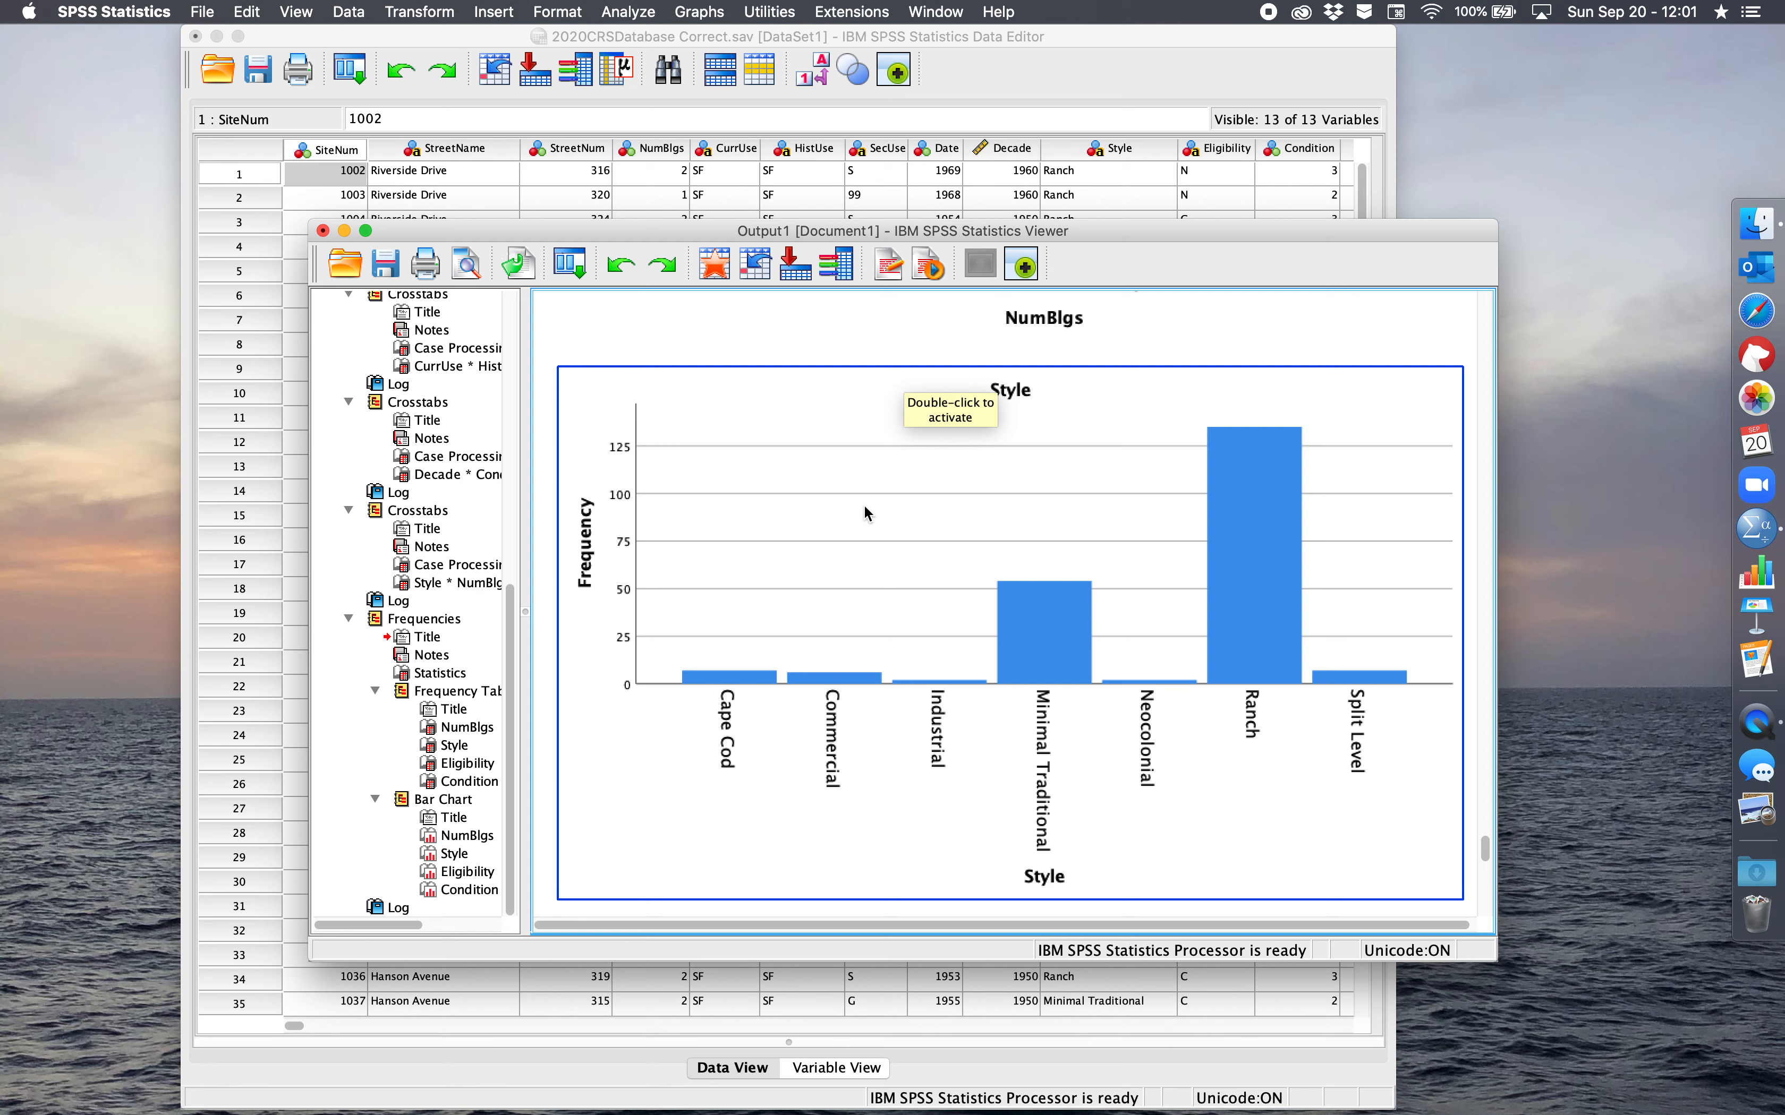
{"action": "scroll", "coordinate": [863, 505], "scroll_direction": "up", "scroll_amount": 12}
{"action": "scroll", "coordinate": [863, 504], "scroll_direction": "up", "scroll_amount": 15}
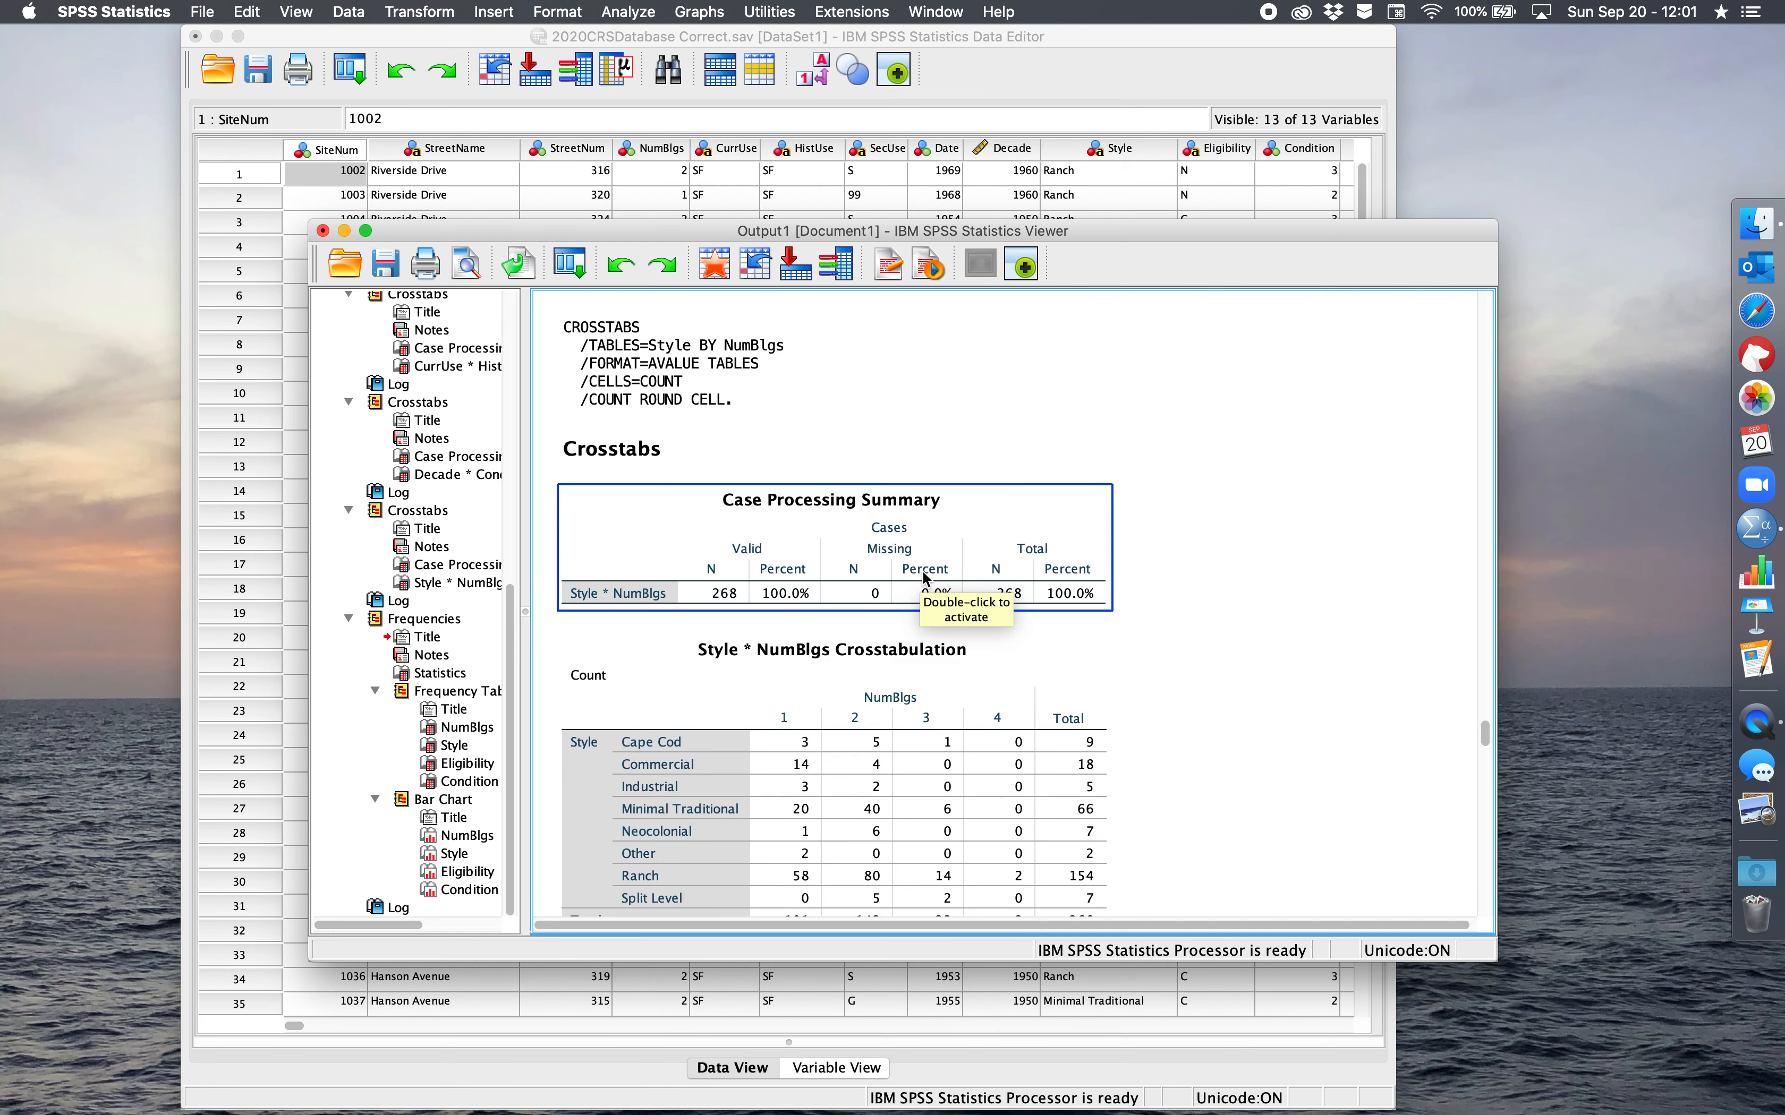
{"action": "left_click", "coordinate": [925, 572]}
{"action": "left_click", "coordinate": [1069, 476]}
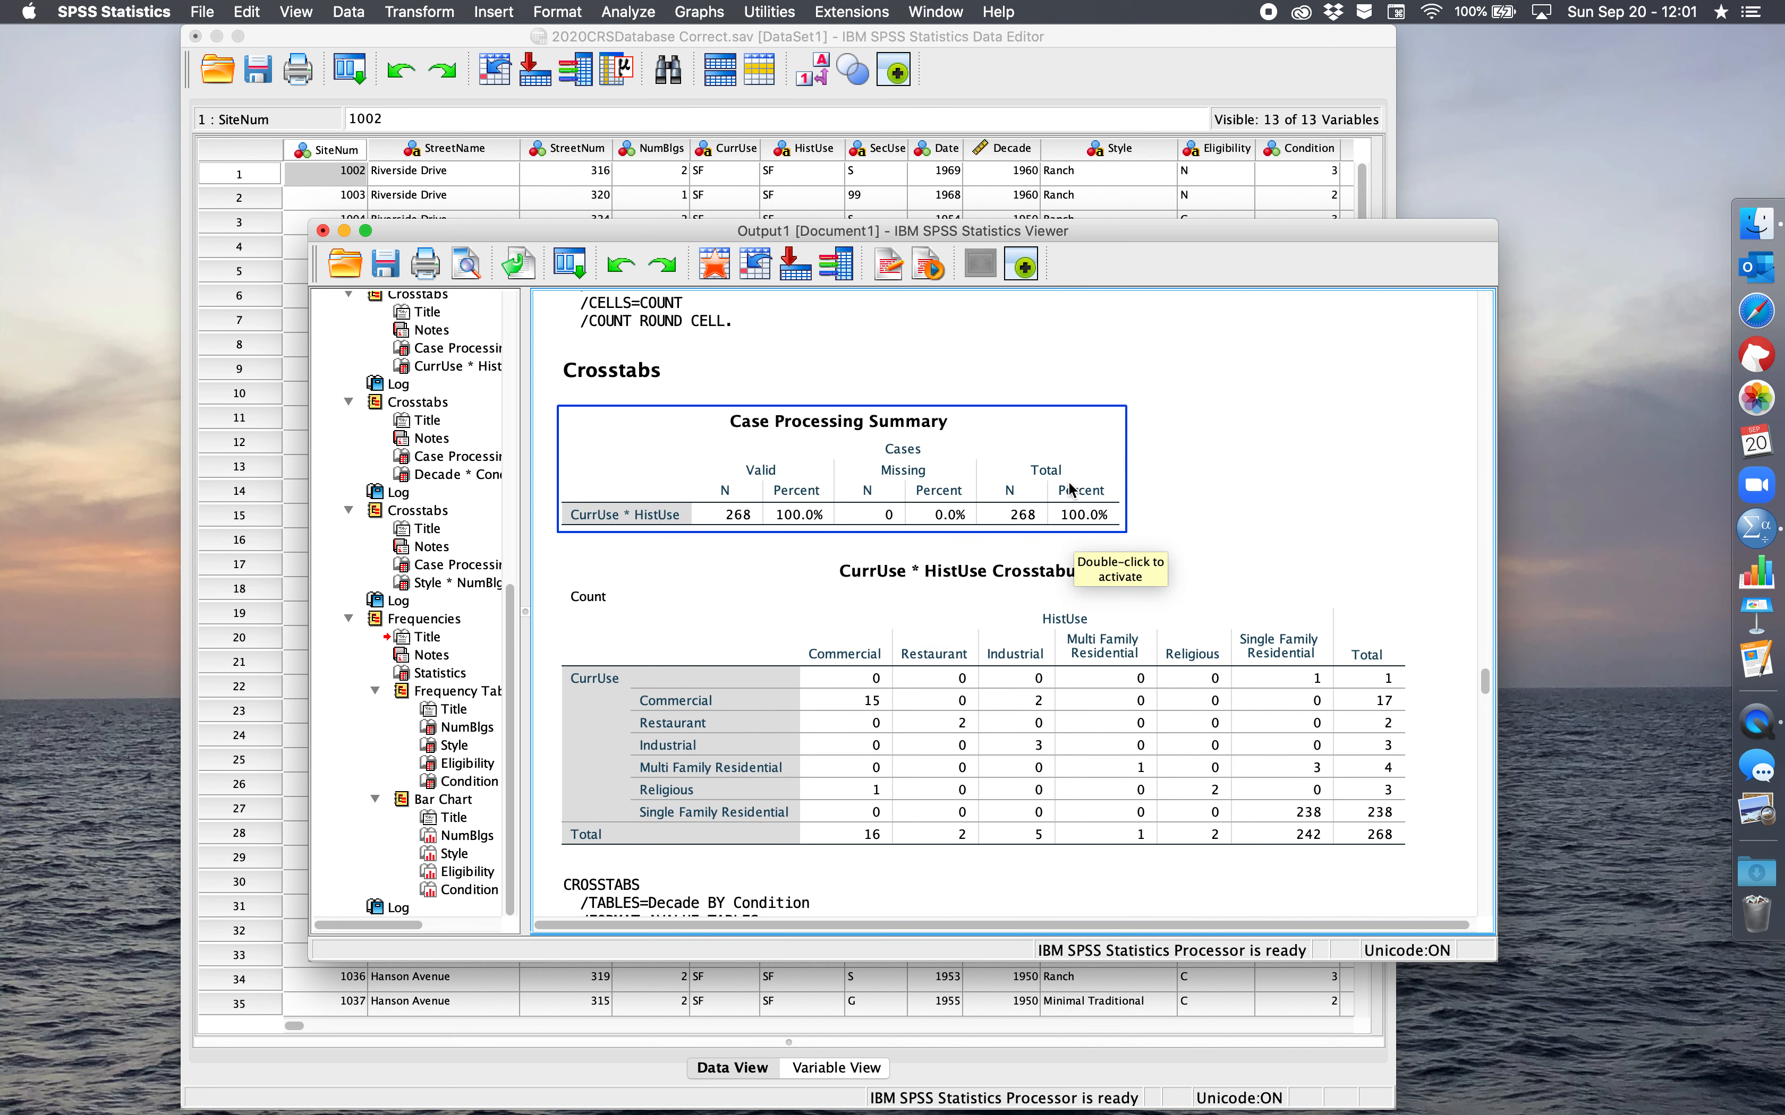
Step: Save the output as "Output 9-20" in the HISP 405 2020 folder, keeping the Viewer Files (*.spv) format
{"action": "key", "text": "super+s"}
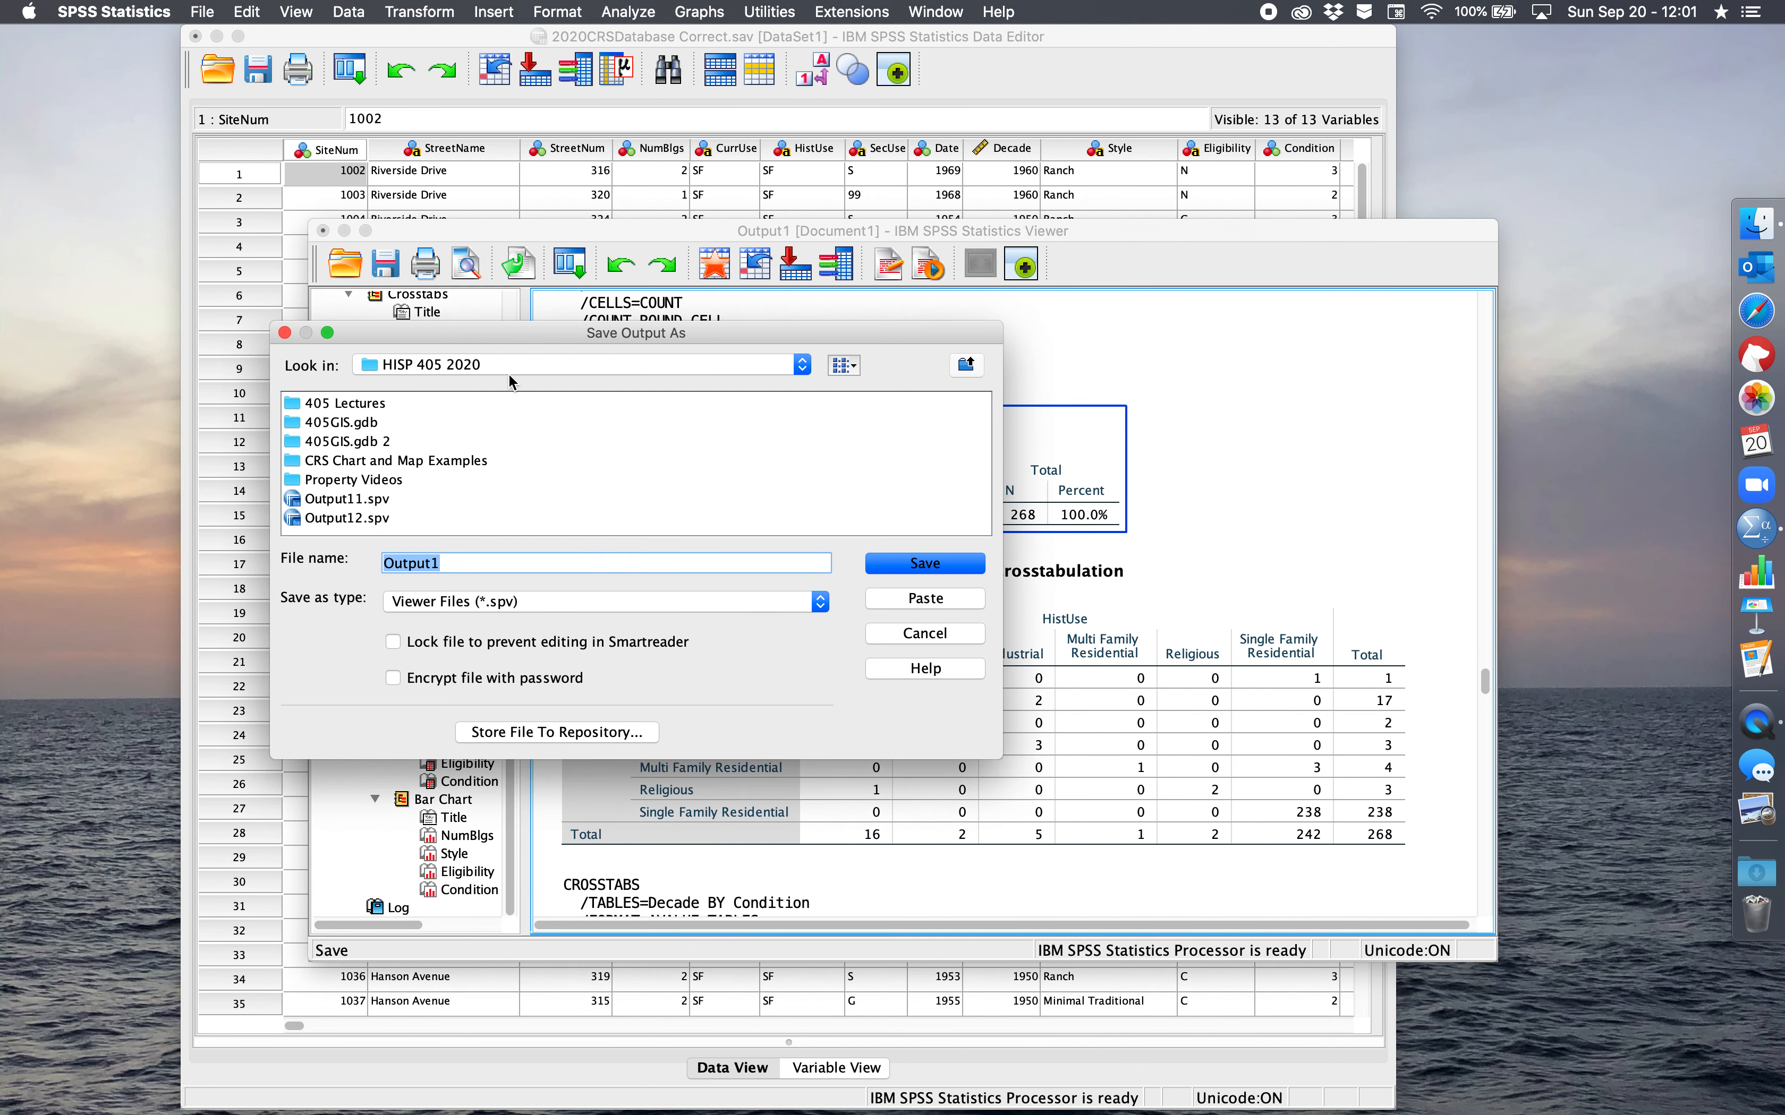
{"action": "left_click", "coordinate": [458, 559]}
{"action": "double_click", "coordinate": [456, 562]}
{"action": "type", "text": "Output"}
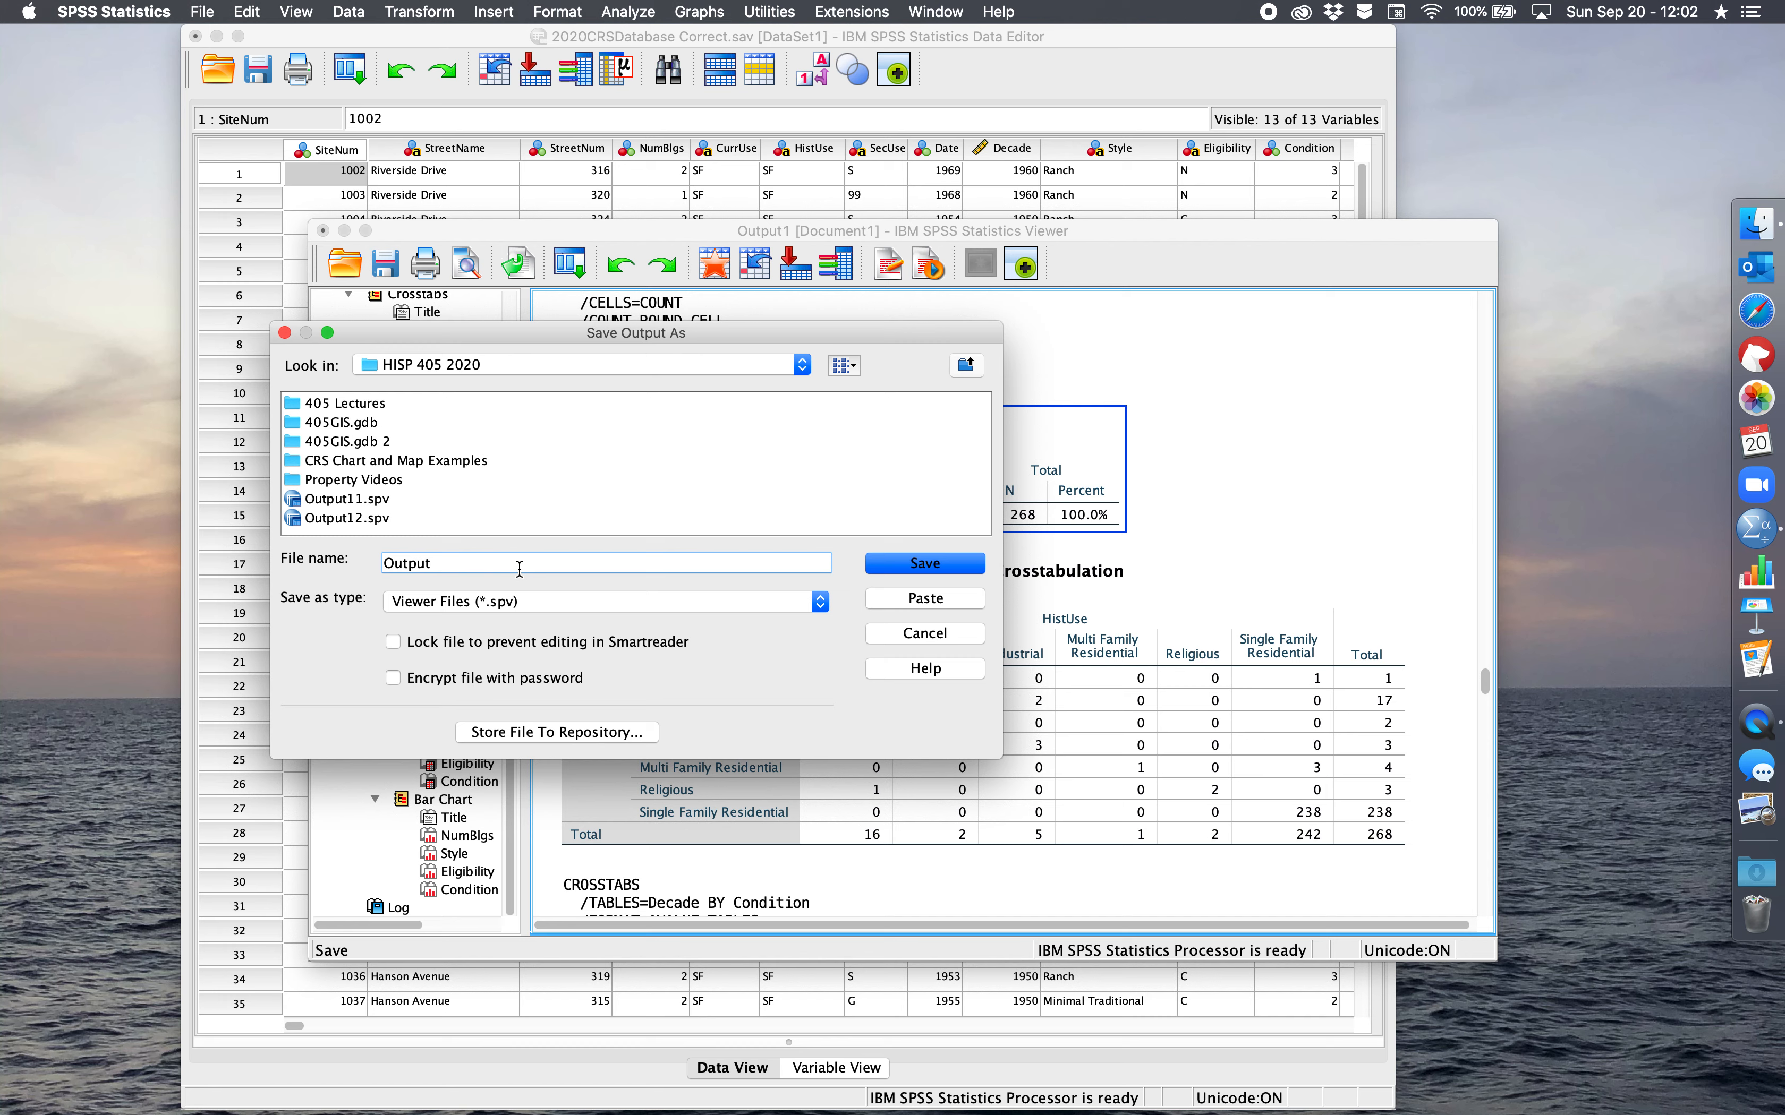
{"action": "type", "text": " 9-20"}
{"action": "left_click", "coordinate": [514, 607]}
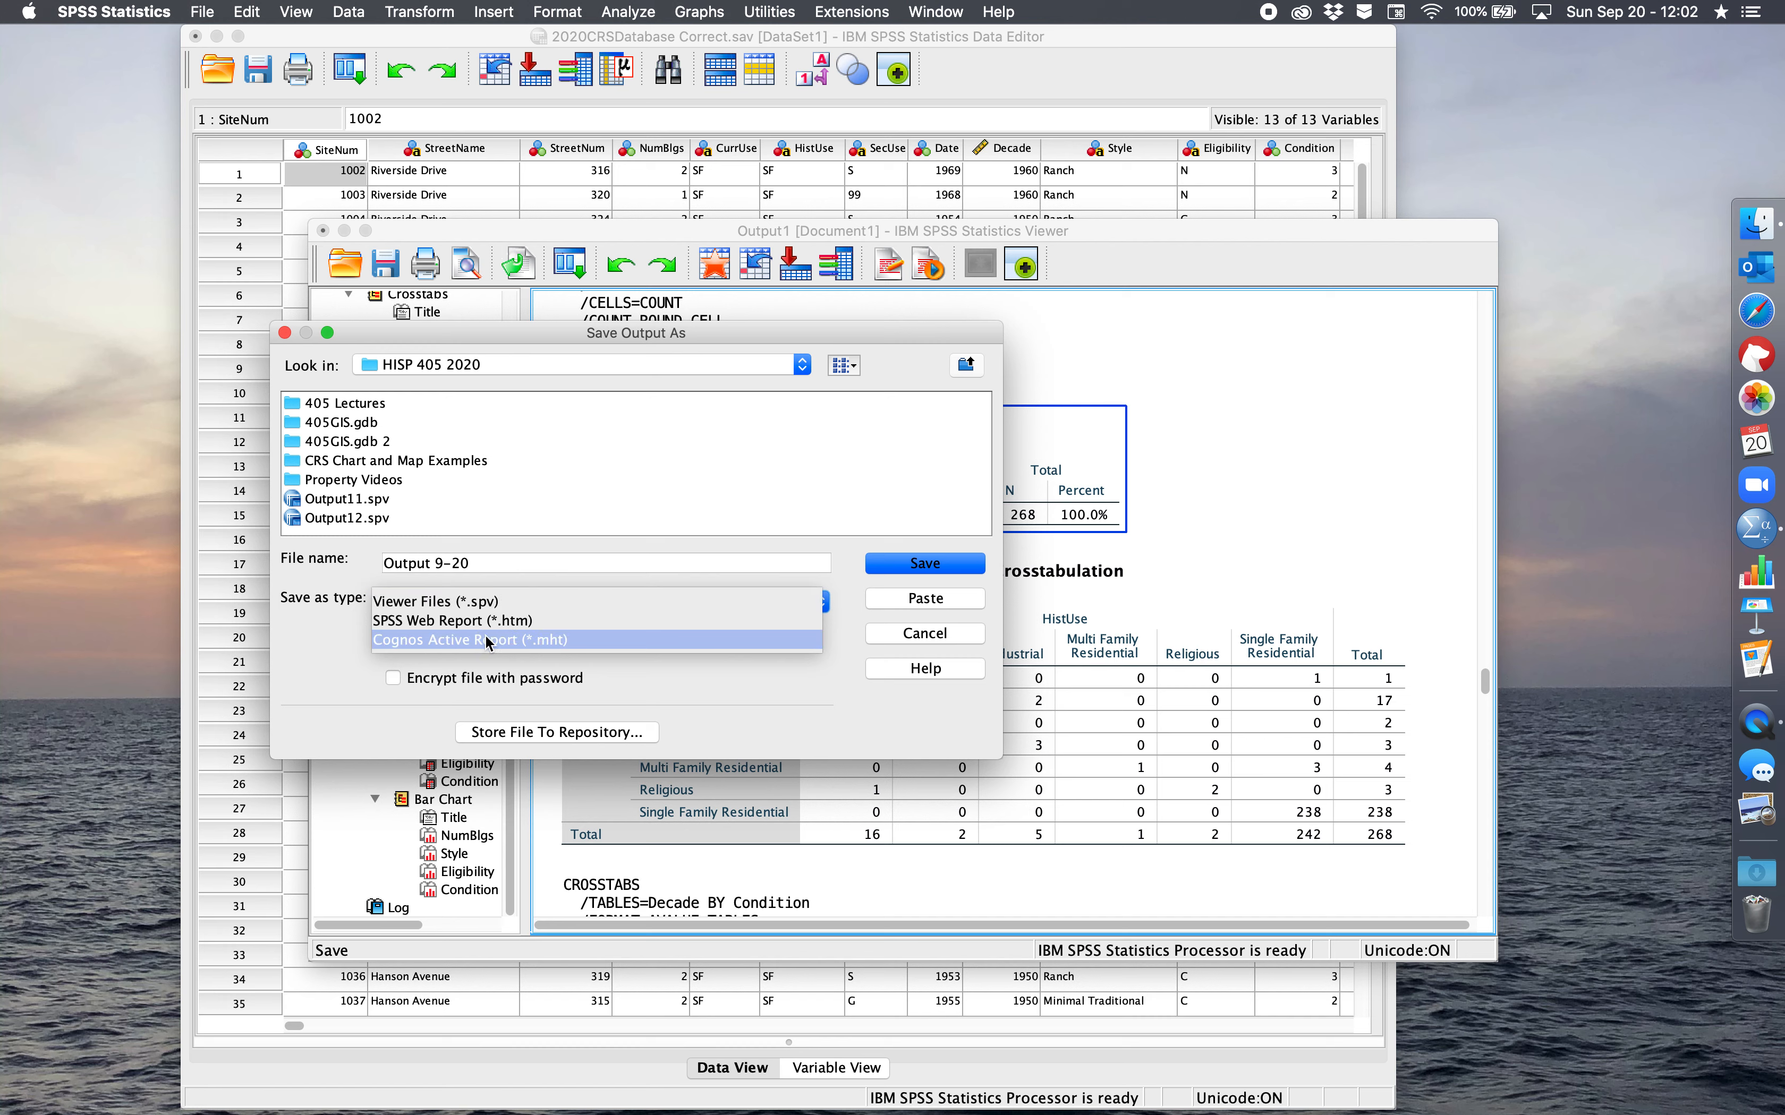
{"action": "left_click", "coordinate": [443, 602]}
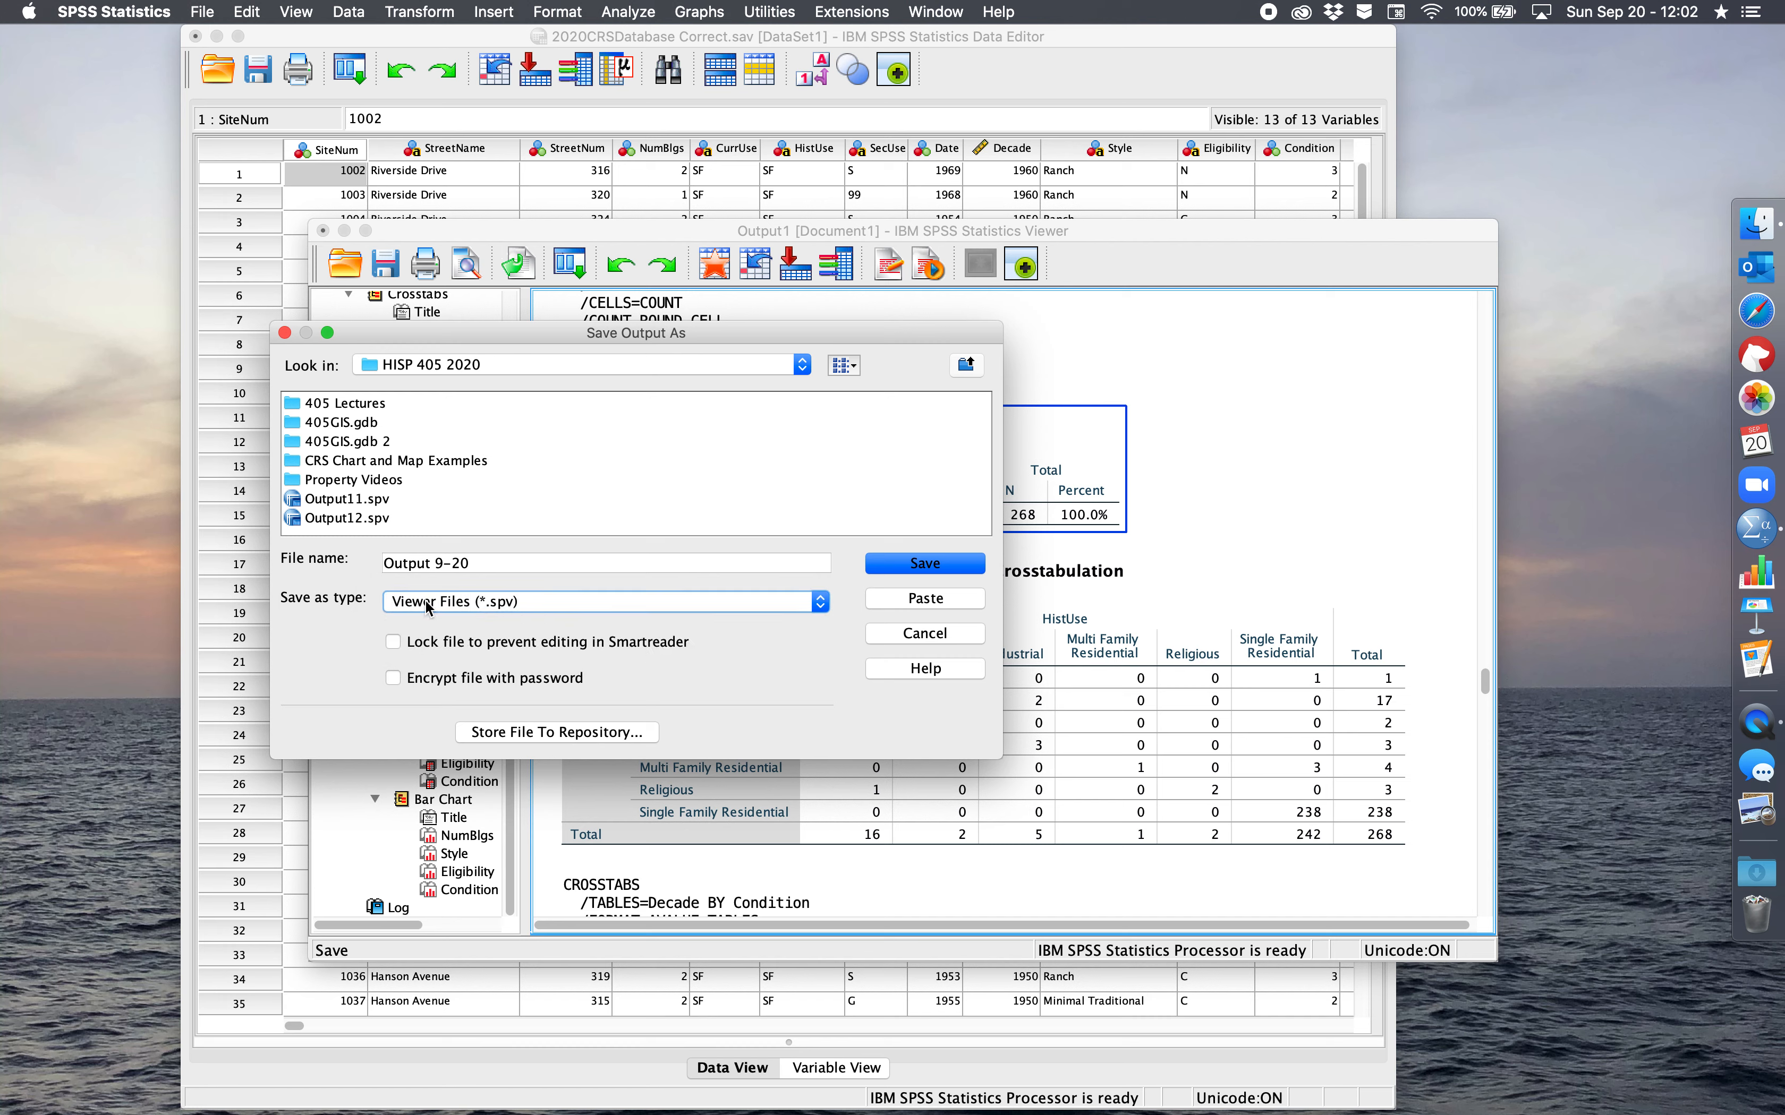
{"action": "left_click", "coordinate": [930, 566]}
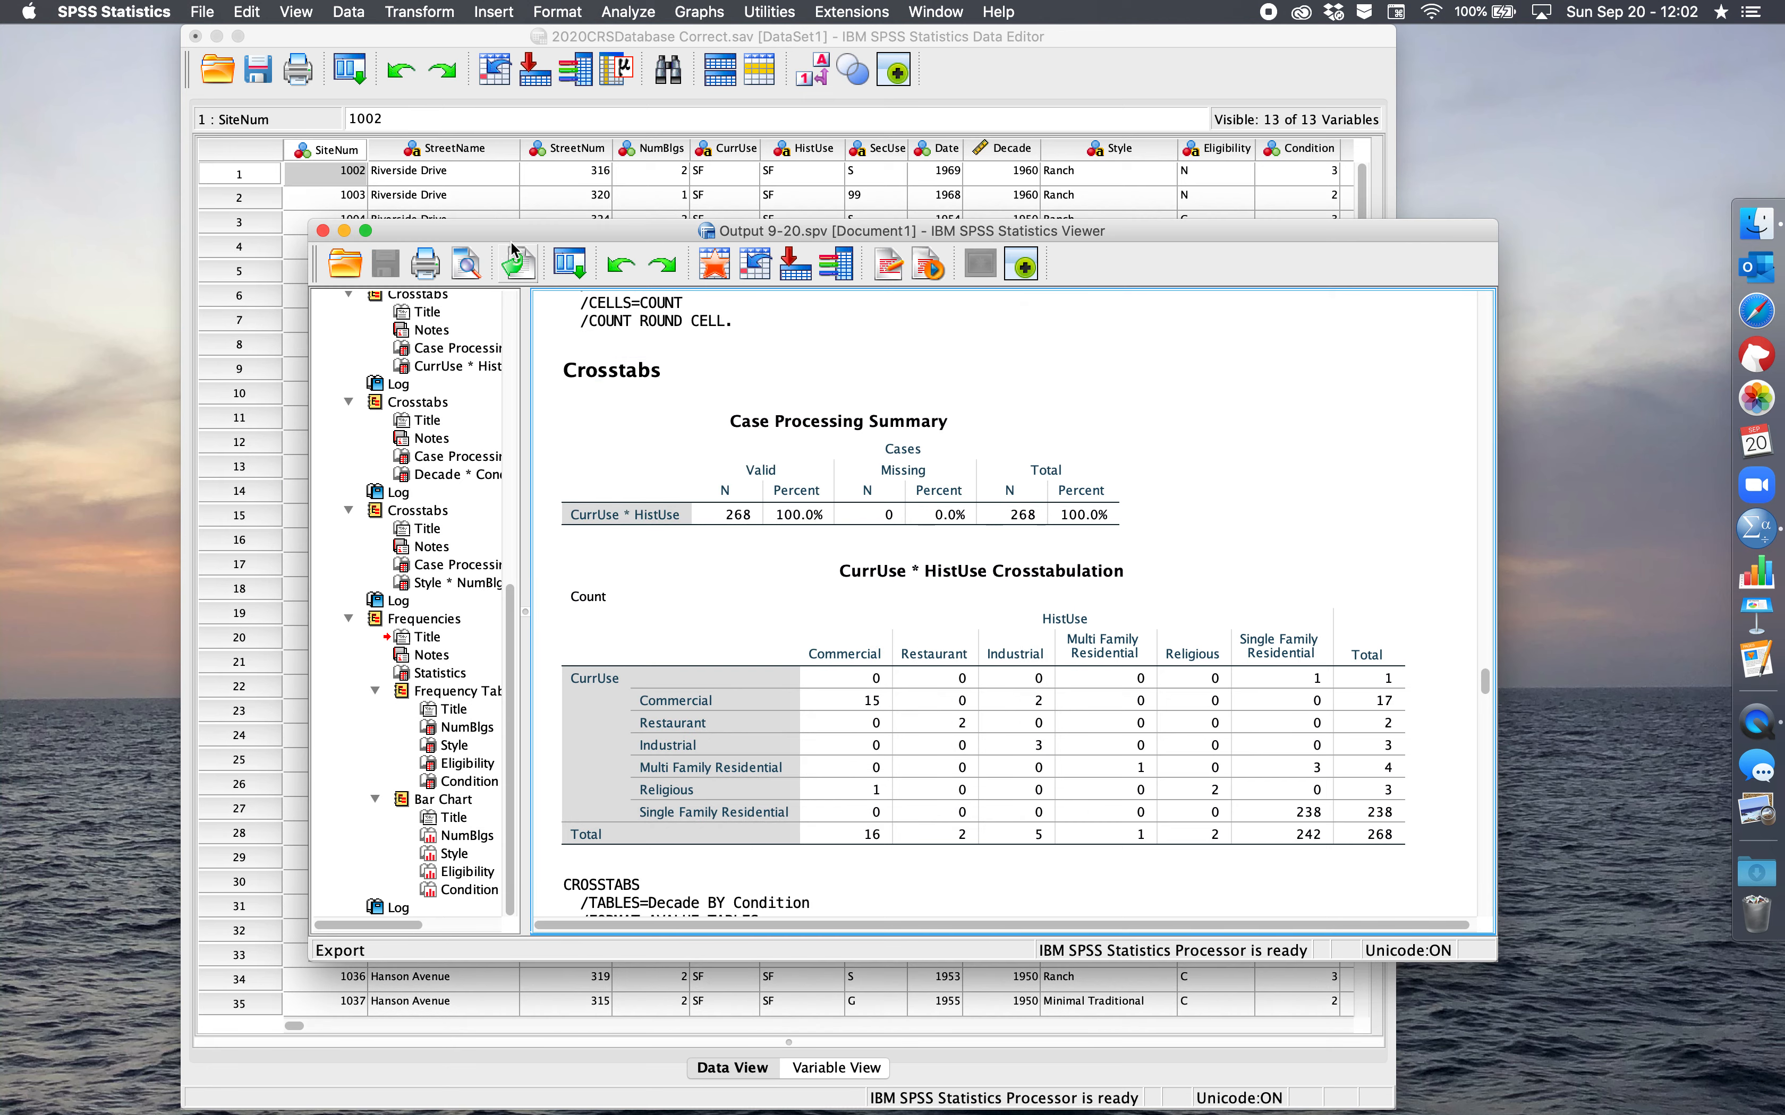
Step: Move the output window upward to uncover the lower dataset rows, leaving no output table selected
{"action": "left_click_drag", "start_coordinate": [512, 242], "coordinate": [605, 47]}
{"action": "left_click", "coordinate": [771, 281]}
{"action": "left_click", "coordinate": [811, 466]}
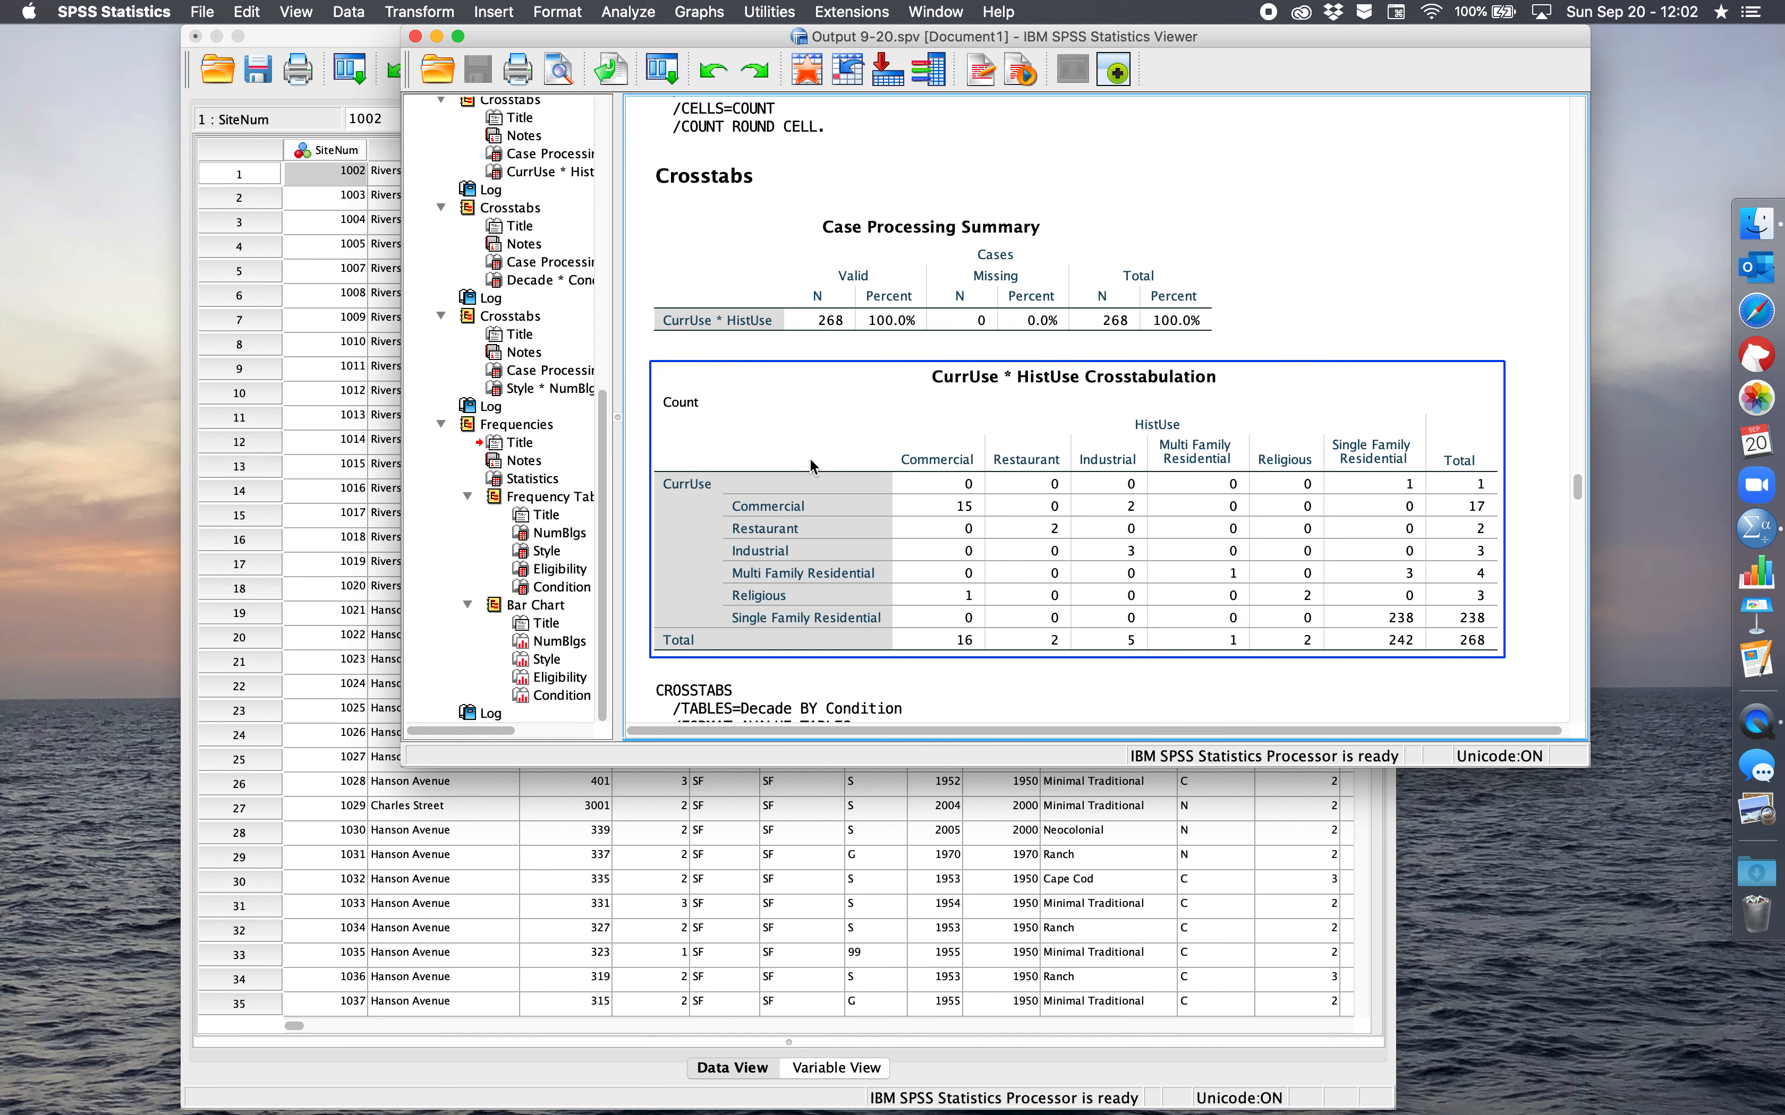
{"action": "left_click", "coordinate": [993, 200]}
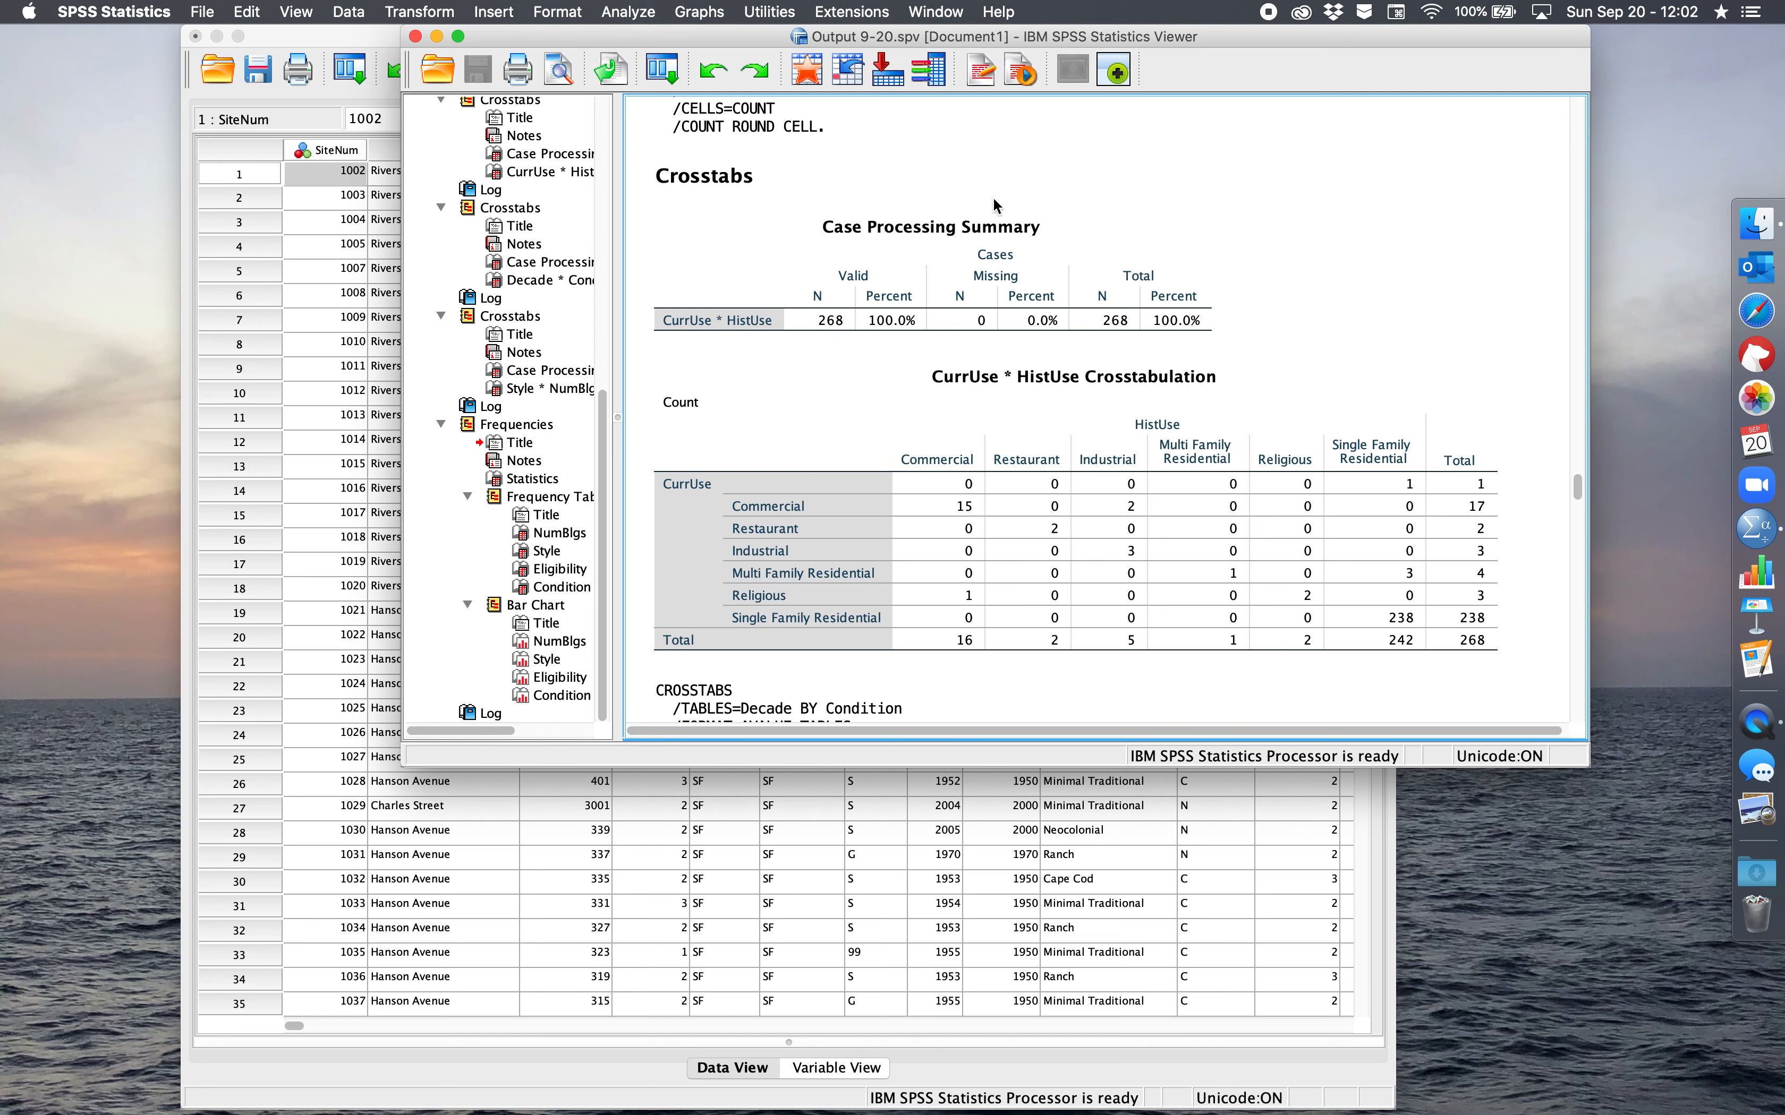